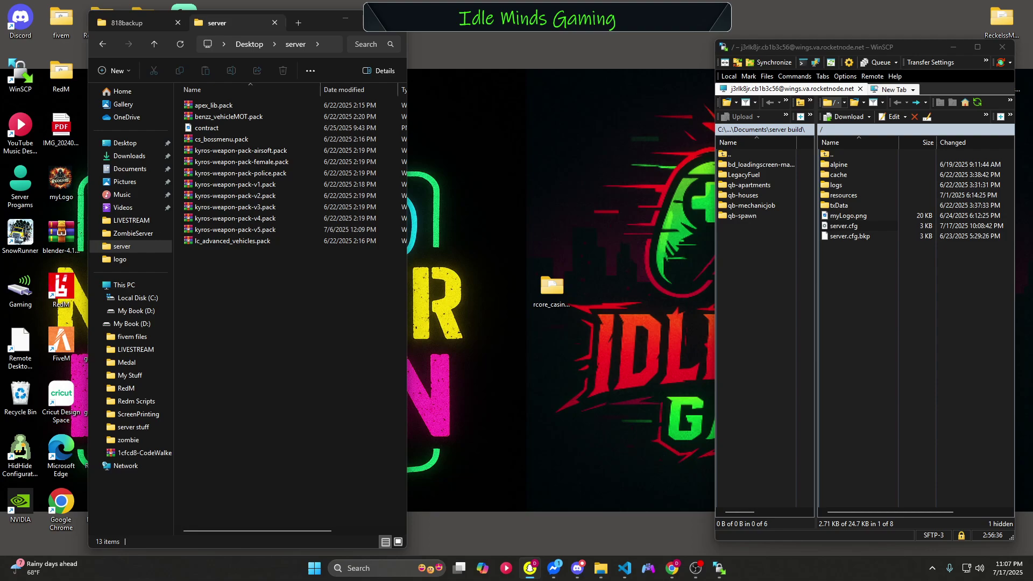
Step: Extract the kyros-weapon-pack-v1.pack archive into its own folder inside the Desktop server folder and close the archive
key(alt+Tab)
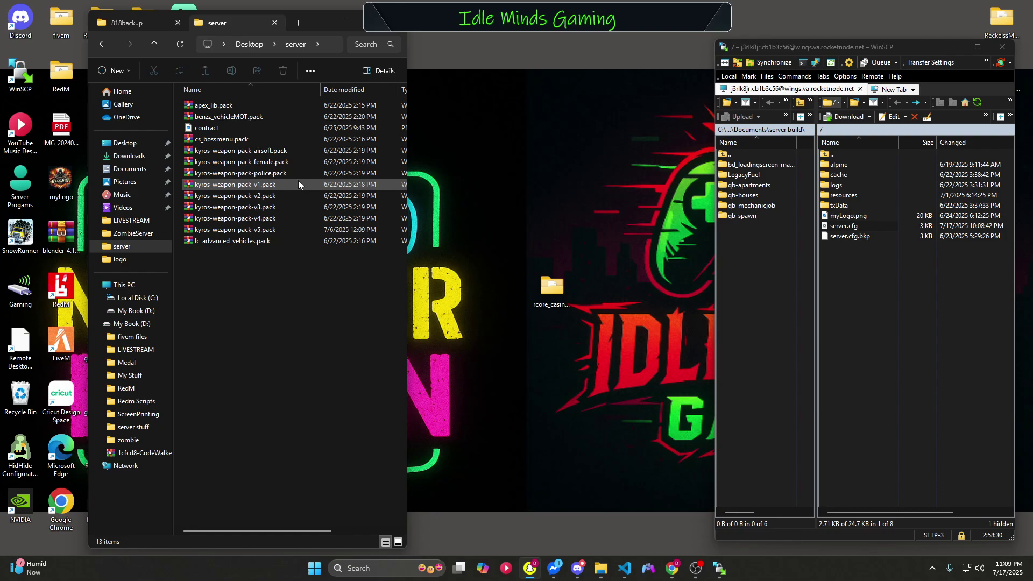
double_click(237, 185)
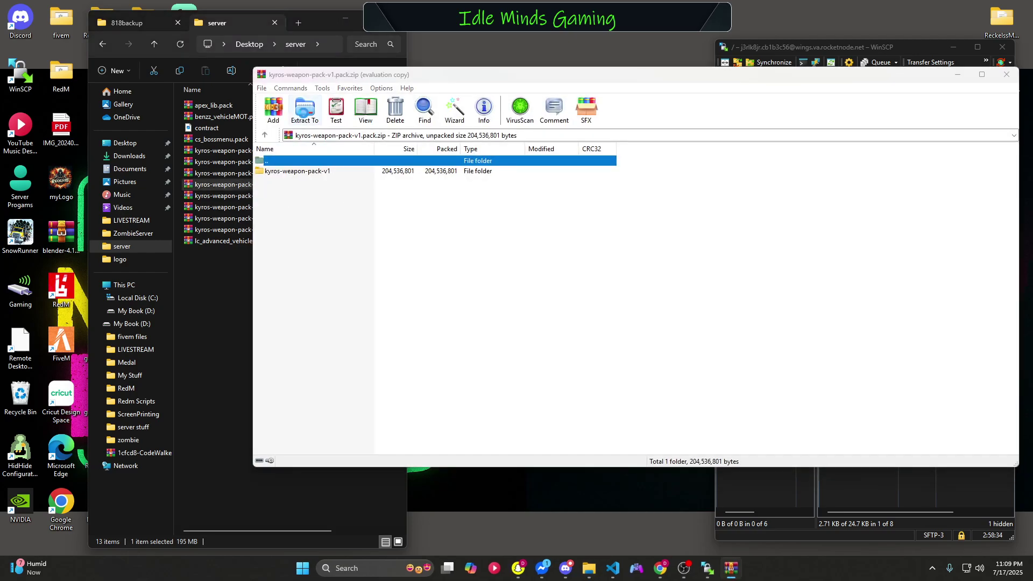
click(304, 110)
key(Escape)
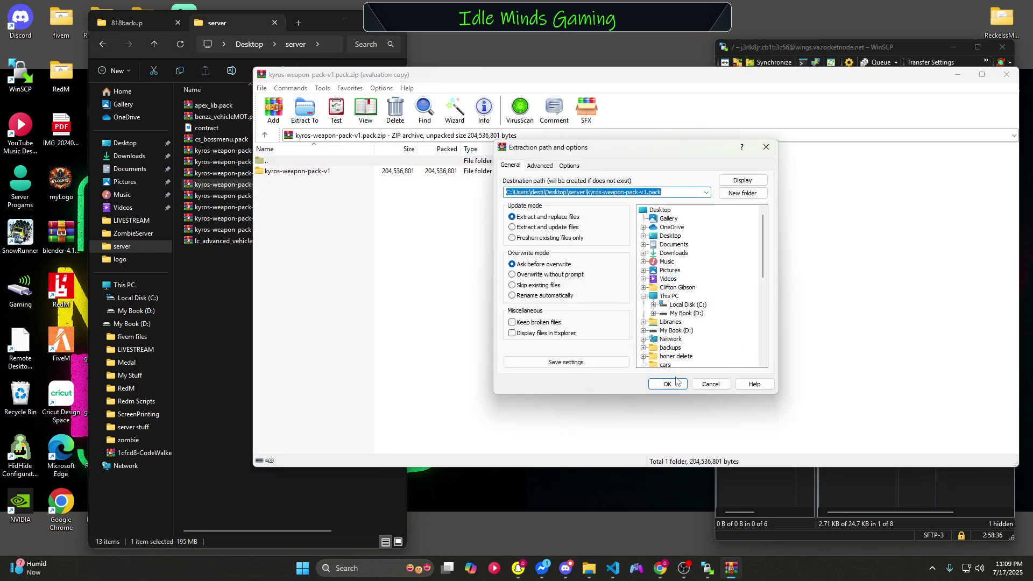
click(677, 381)
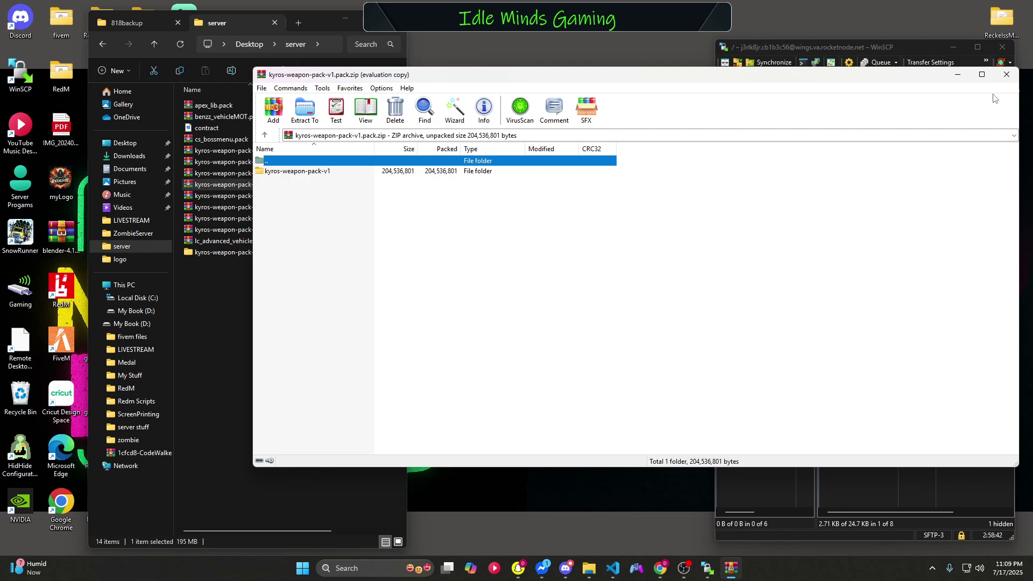
click(1006, 75)
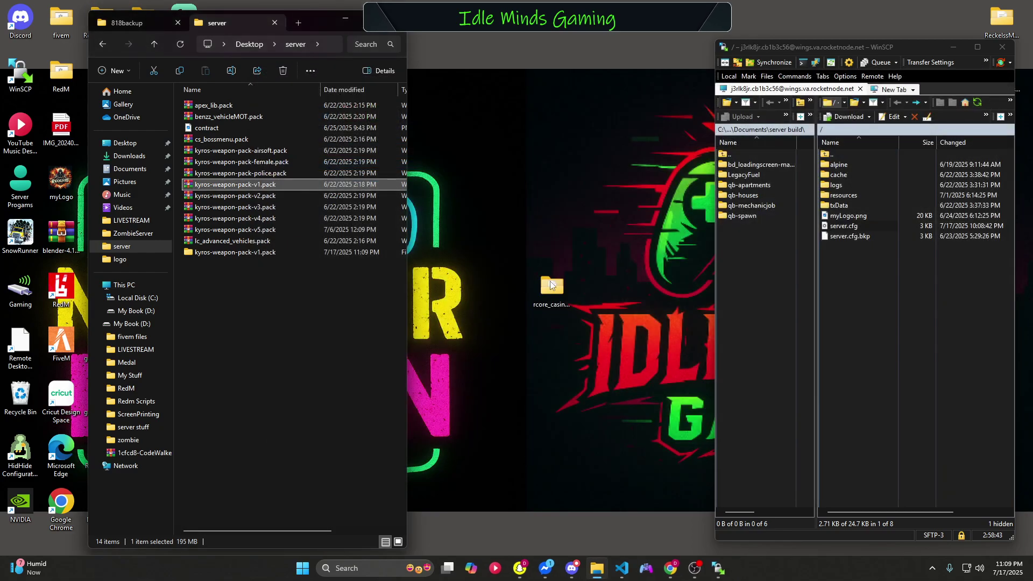
Step: Open the README file in the kyros-weapon-pack-v1 folder of the extracted pack
double_click(281, 252)
double_click(233, 107)
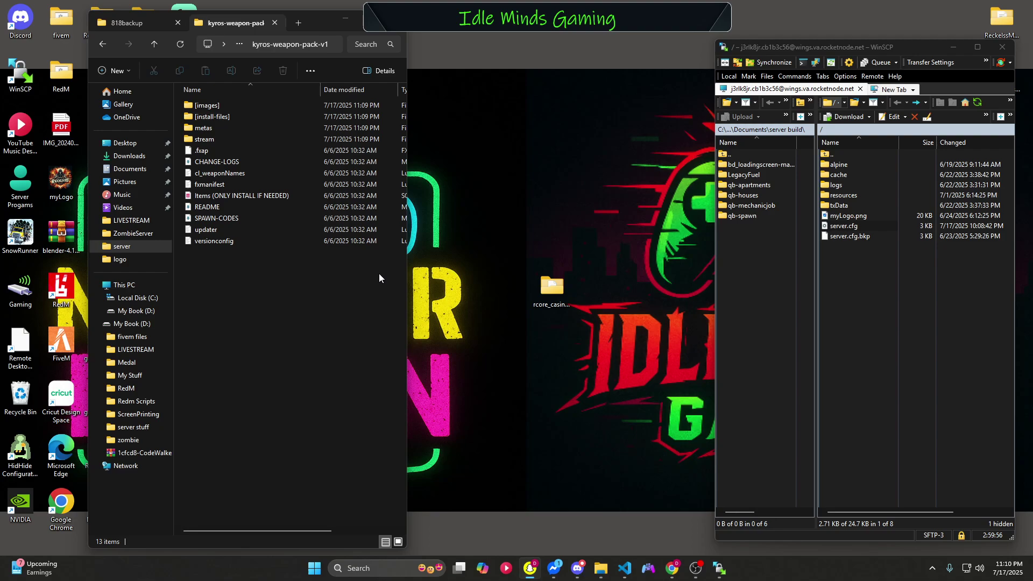
double_click(223, 207)
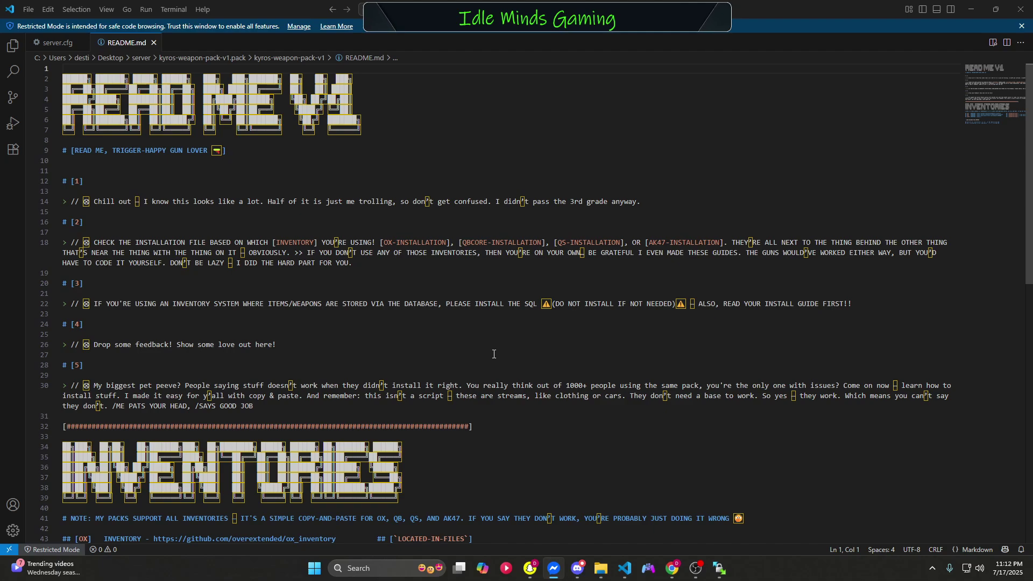
Step: Read the README's numbered installation notes and its list of supported inventories, and close the file
scroll(493, 354, down, 2)
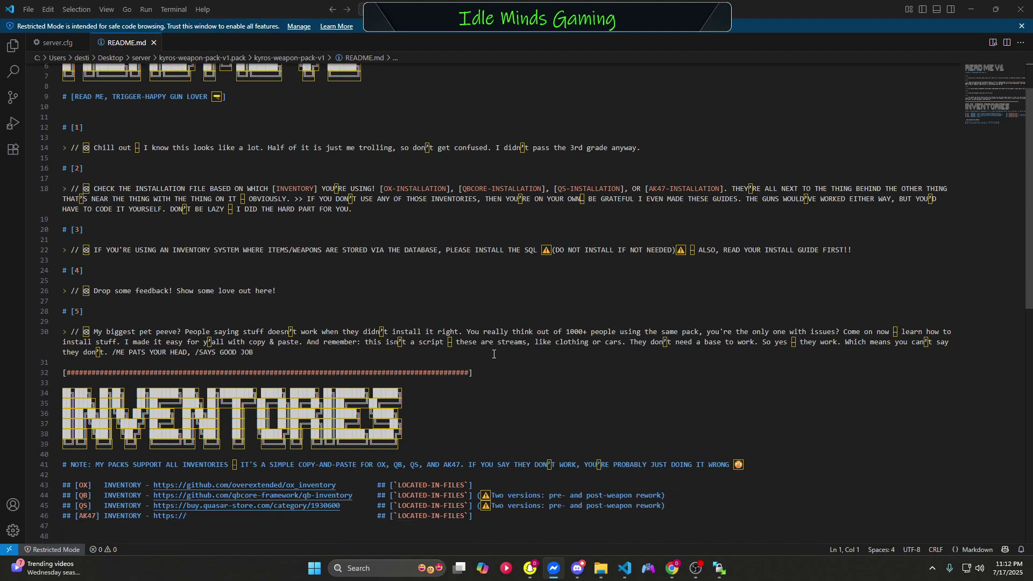
scroll(493, 354, down, 3)
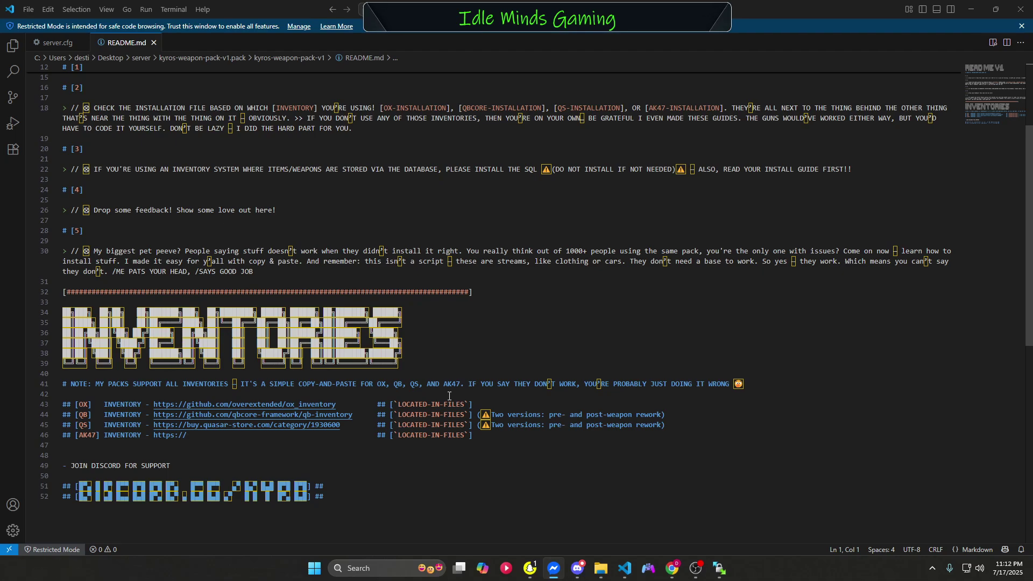
scroll(450, 396, down, 2)
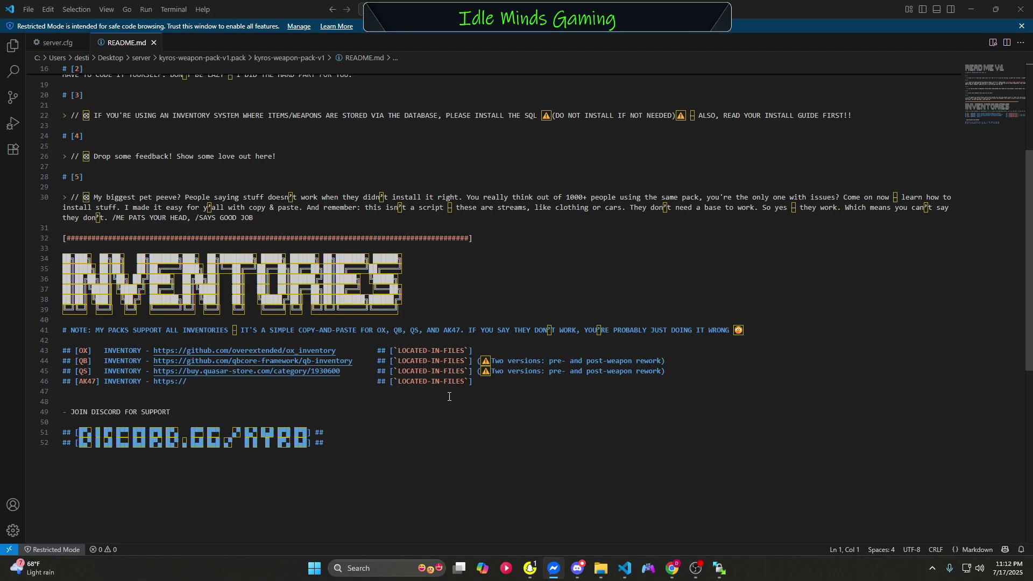
scroll(473, 417, down, 5)
scroll(474, 412, up, 3)
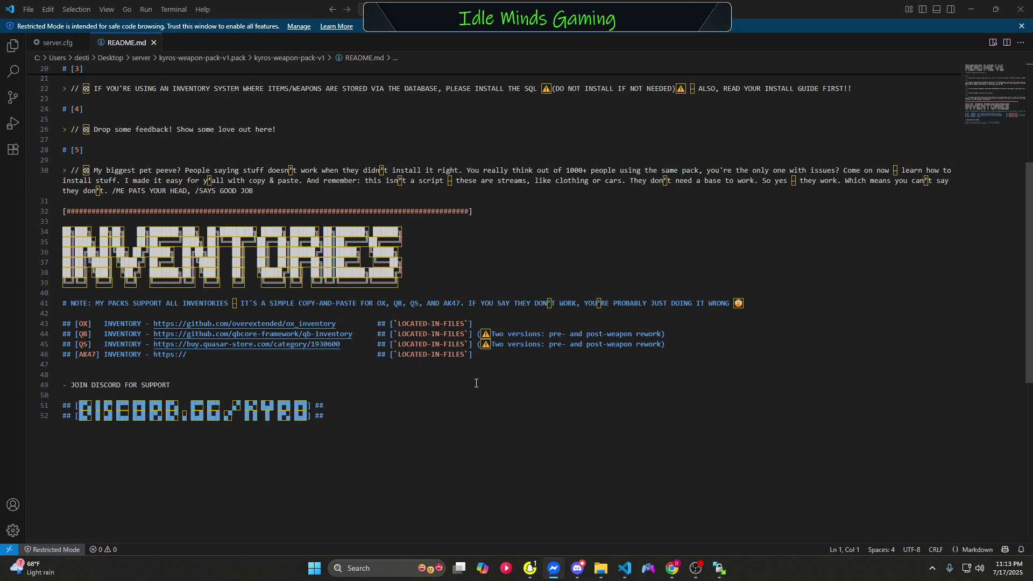
scroll(476, 381, up, 6)
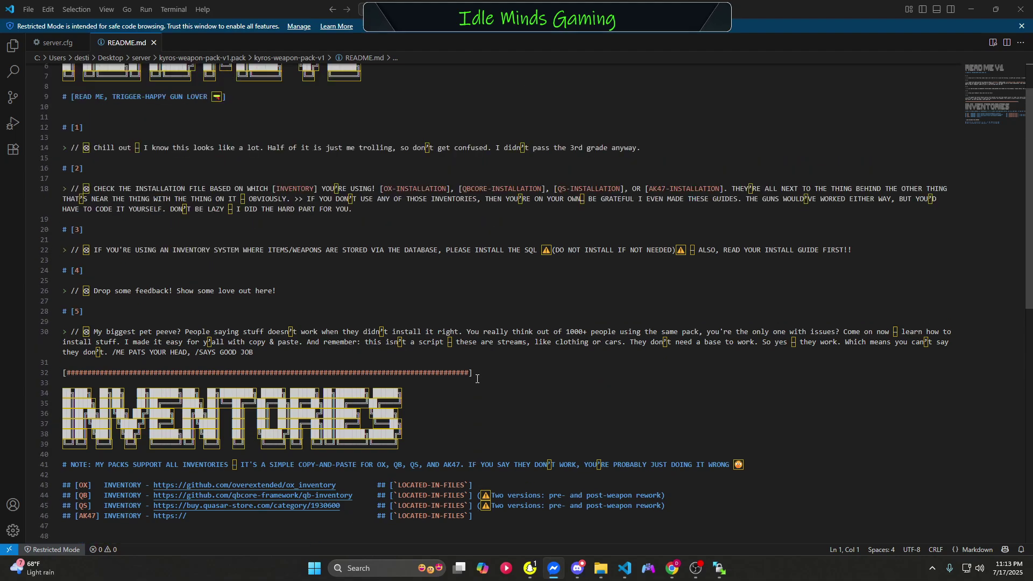
click(154, 43)
click(1021, 9)
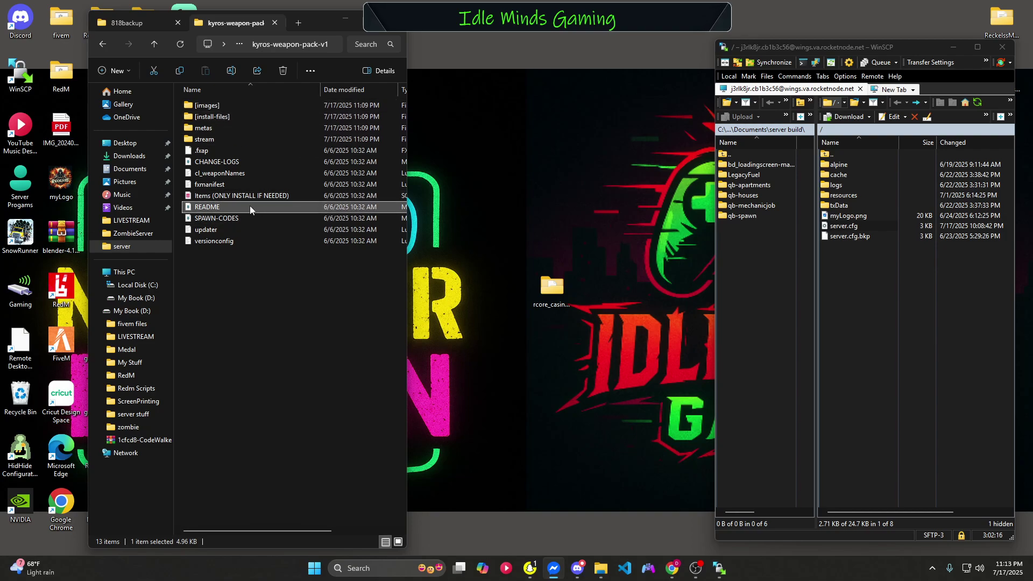
Step: Open the Kyros Weapon Images V1 folder inside the weapon pack's [images] folder
double_click(225, 116)
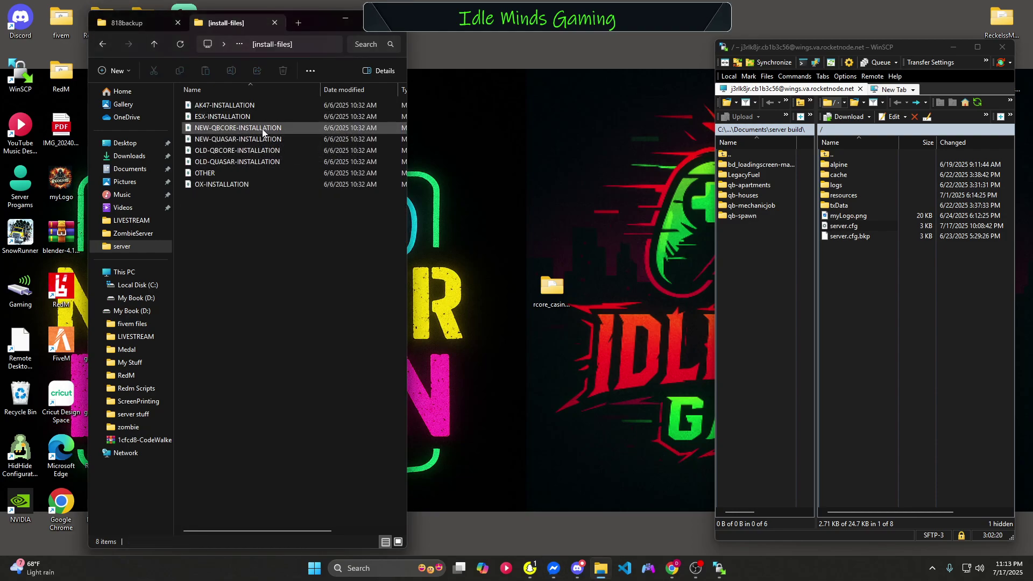
double_click(264, 173)
double_click(216, 102)
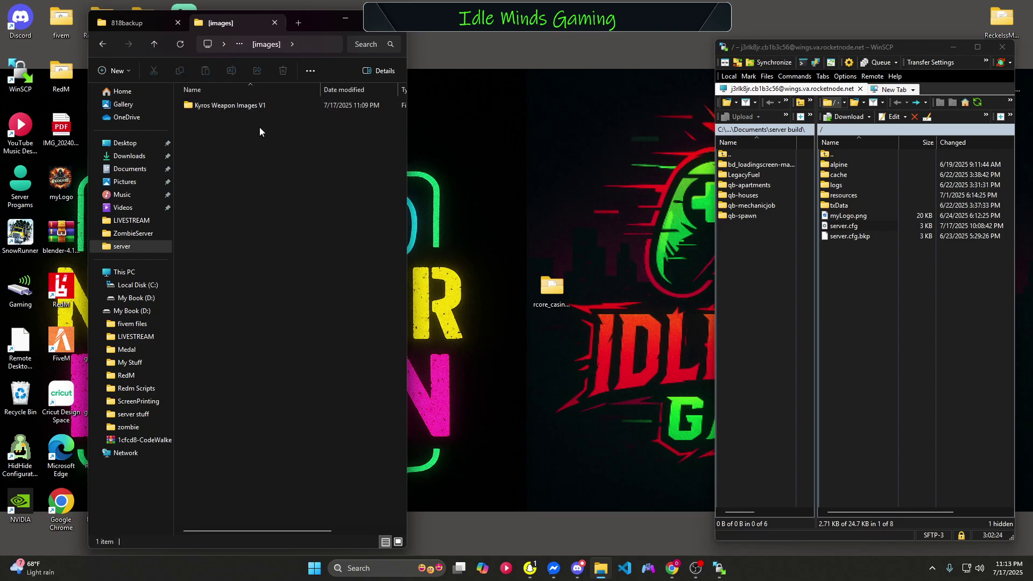
double_click(240, 105)
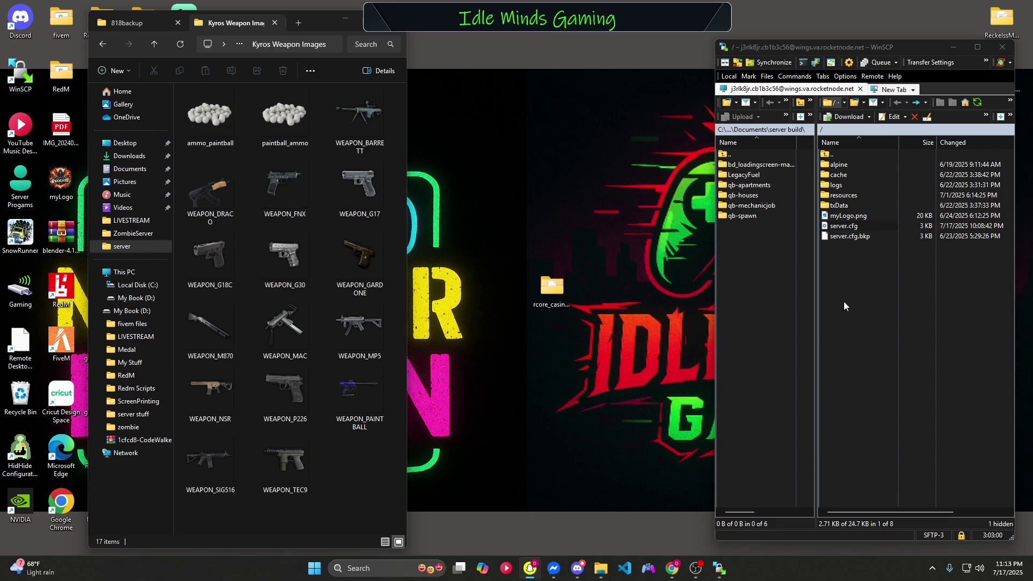
Step: In WinSCP, open the server folder /resources/[qb]/qb-inventory/html/images
double_click(847, 195)
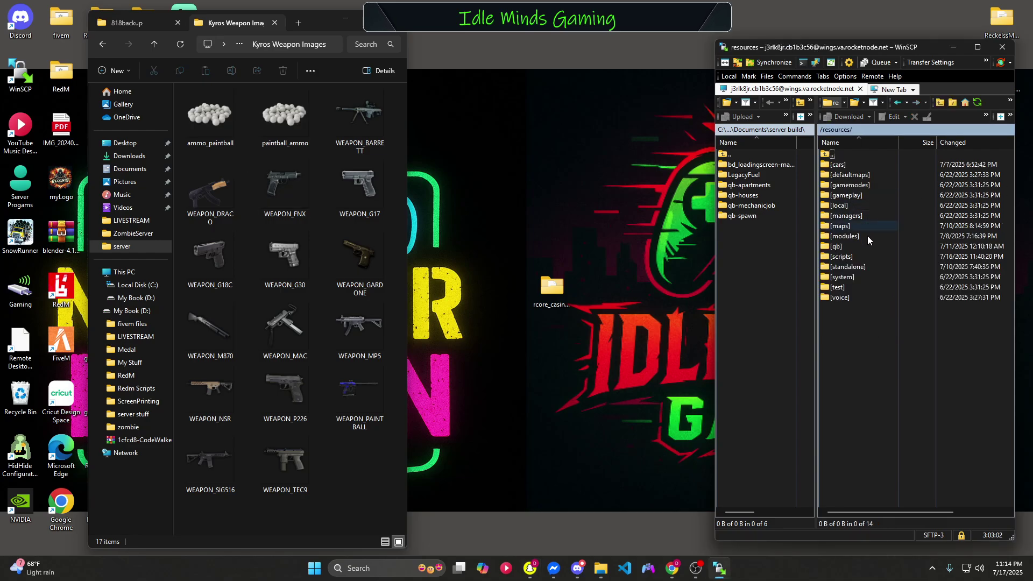
double_click(837, 246)
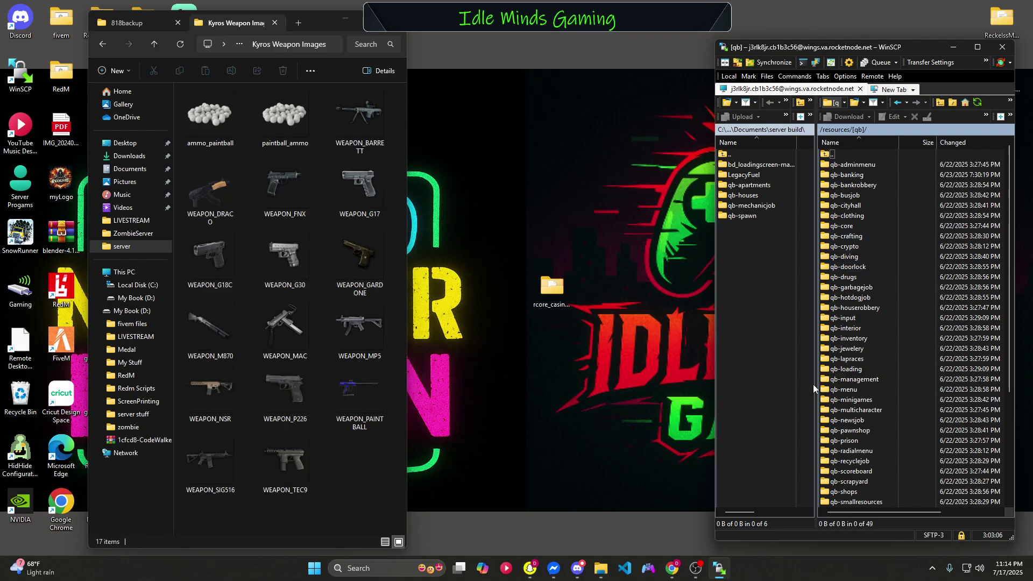
double_click(863, 339)
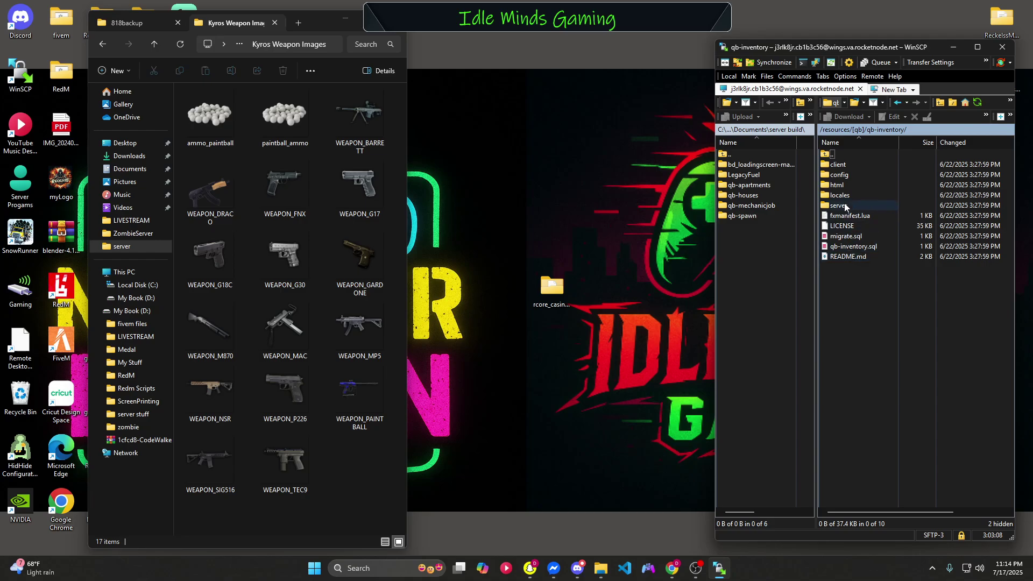
double_click(837, 185)
double_click(847, 165)
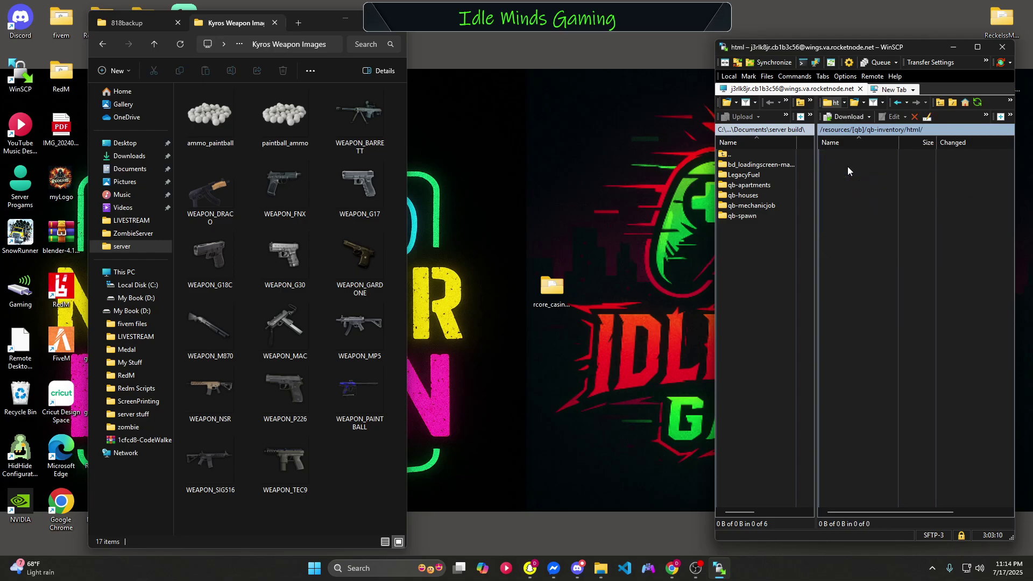
Step: Upload all the weapon and ammo images from the Kyros Weapon Images folder to the server's qb-inventory images folder
click(210, 116)
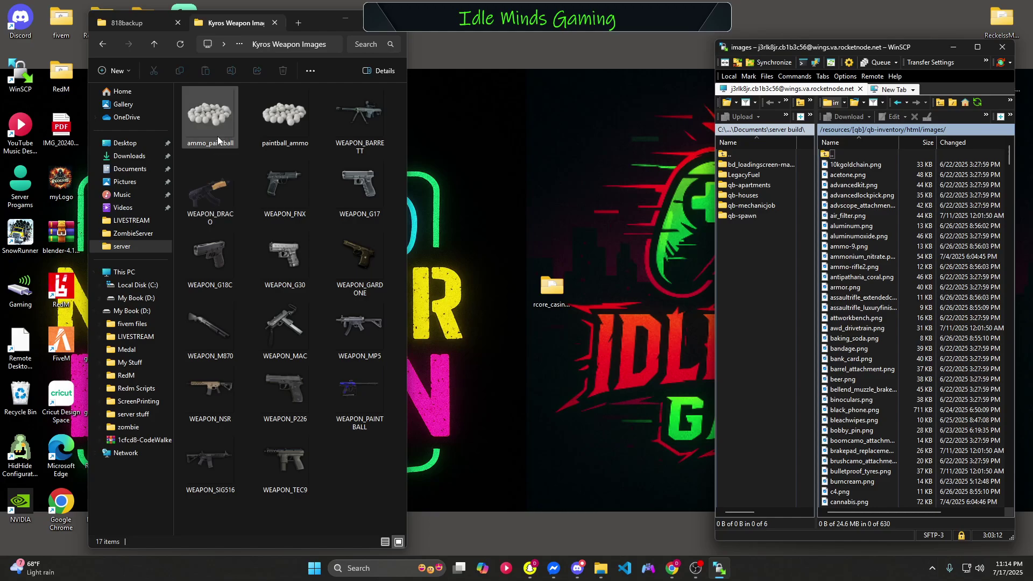
key(ctrl+a)
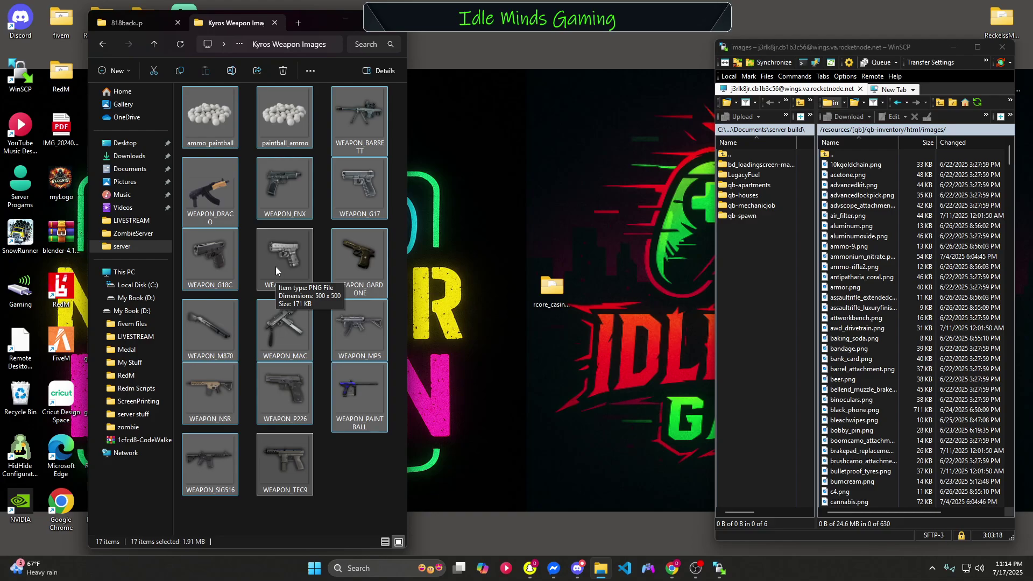
drag(276, 266, 984, 295)
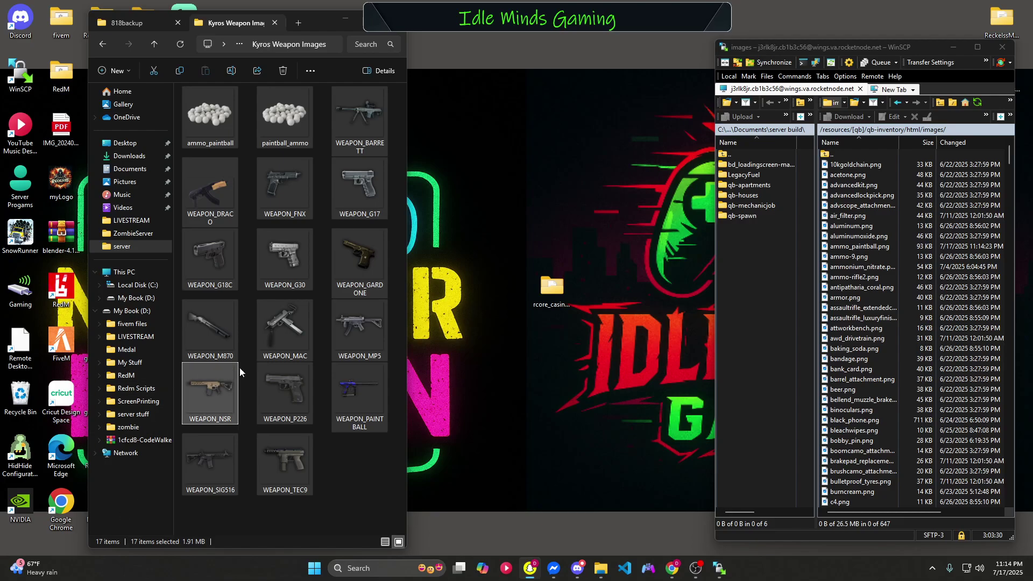
Step: Return to the kyros-weapon-pack-v1 folder and open NEW-QBCORE-INSTALLATION from its [install-files] folder
key(alt+Left)
key(alt+Left)
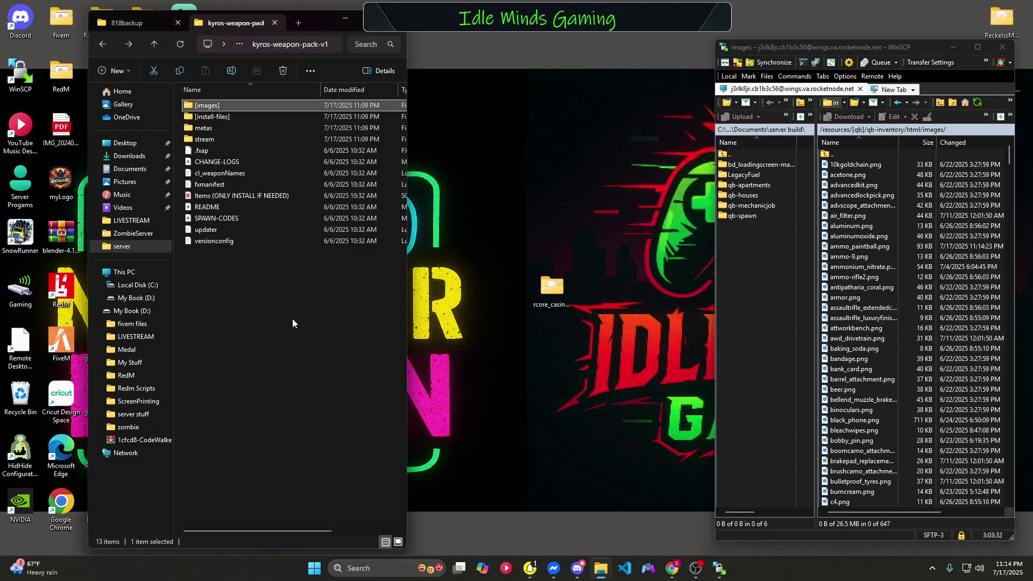
double_click(220, 117)
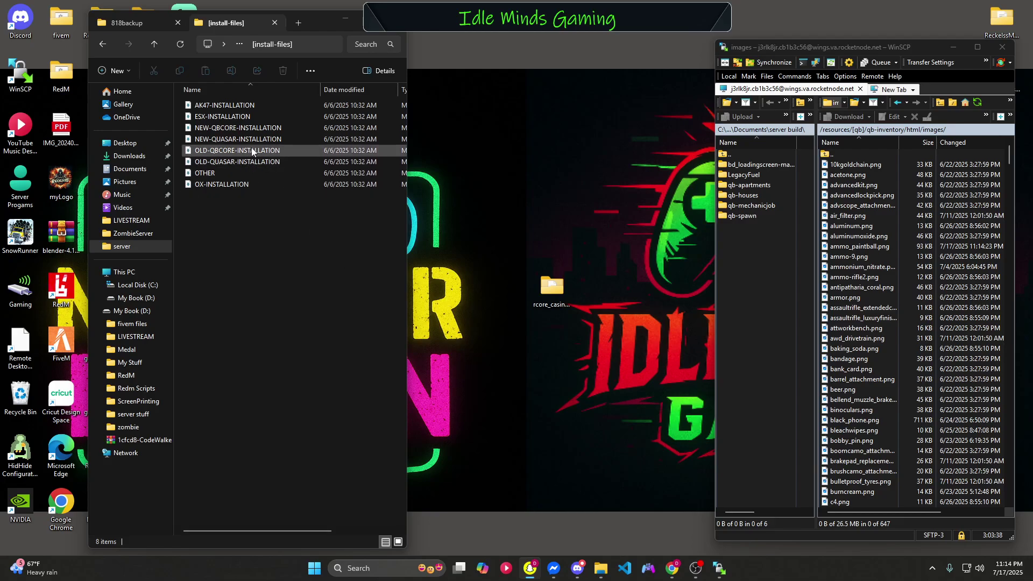
double_click(223, 130)
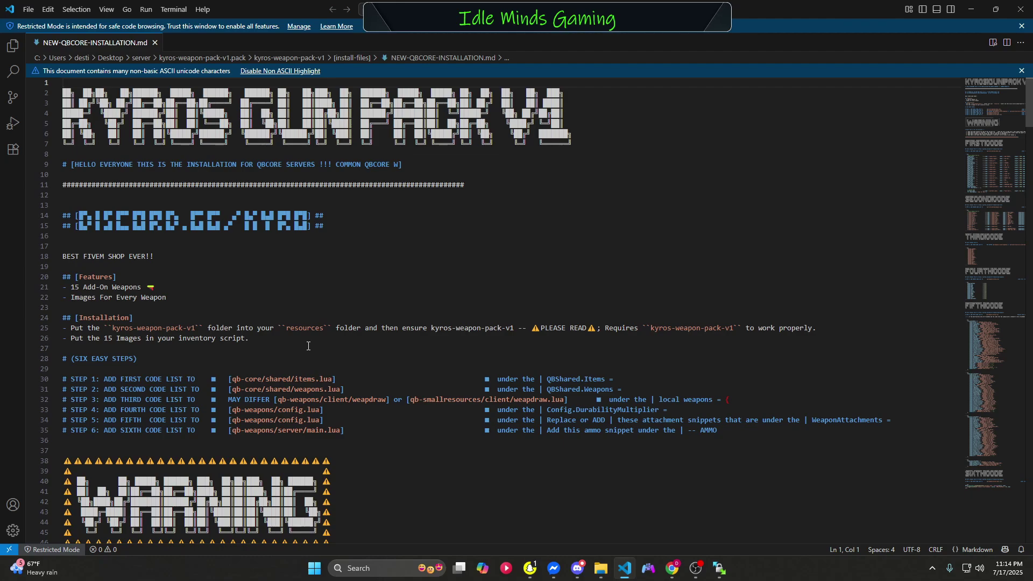
Step: Read the QBCore installation guide's six steps, its warnings and the first code list for qb-core/shared/items.lua
scroll(308, 346, down, 3)
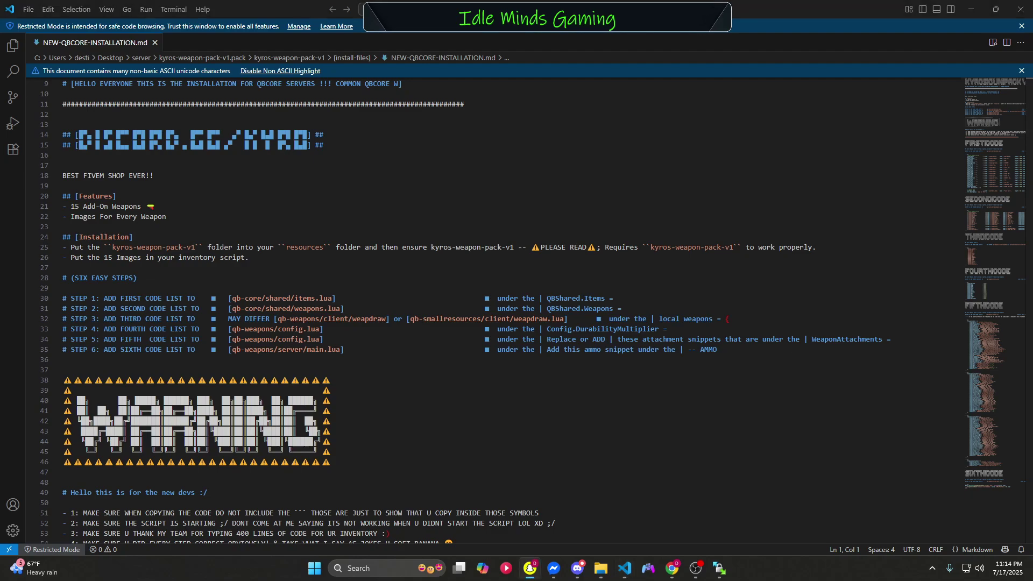
scroll(389, 461, down, 6)
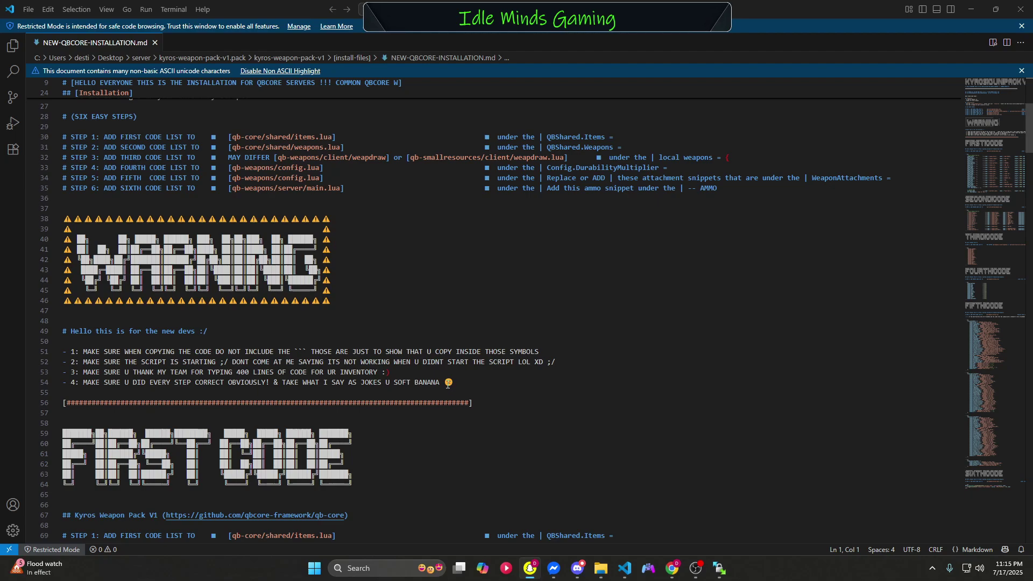
scroll(436, 393, down, 8)
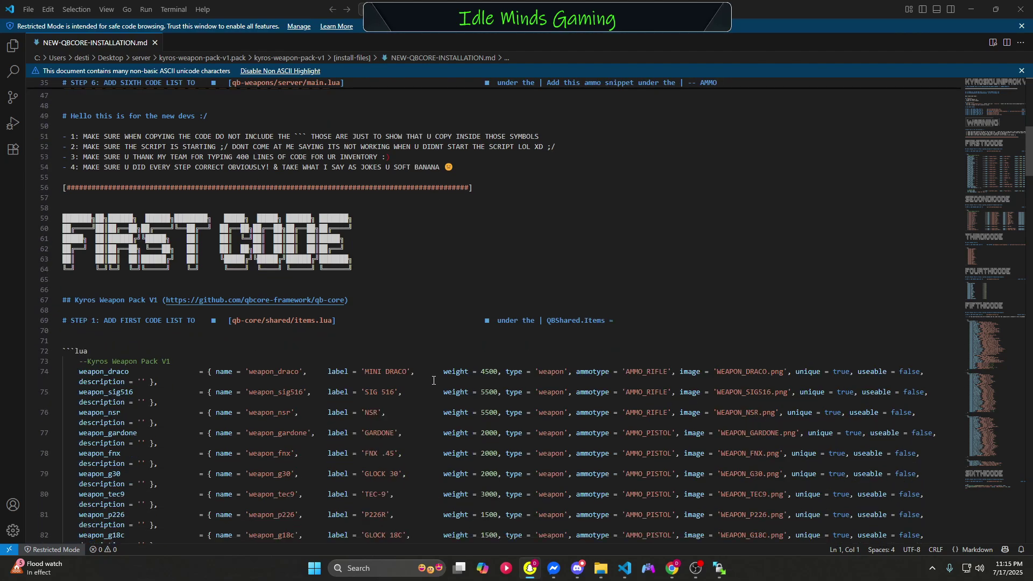
scroll(433, 379, down, 7)
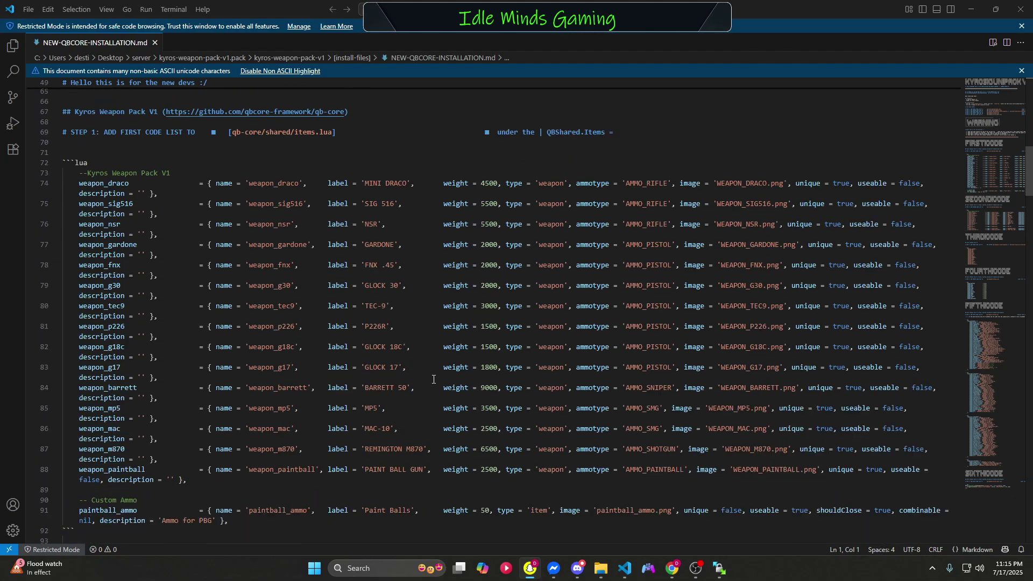
scroll(433, 380, up, 4)
scroll(251, 352, down, 2)
scroll(106, 211, up, 3)
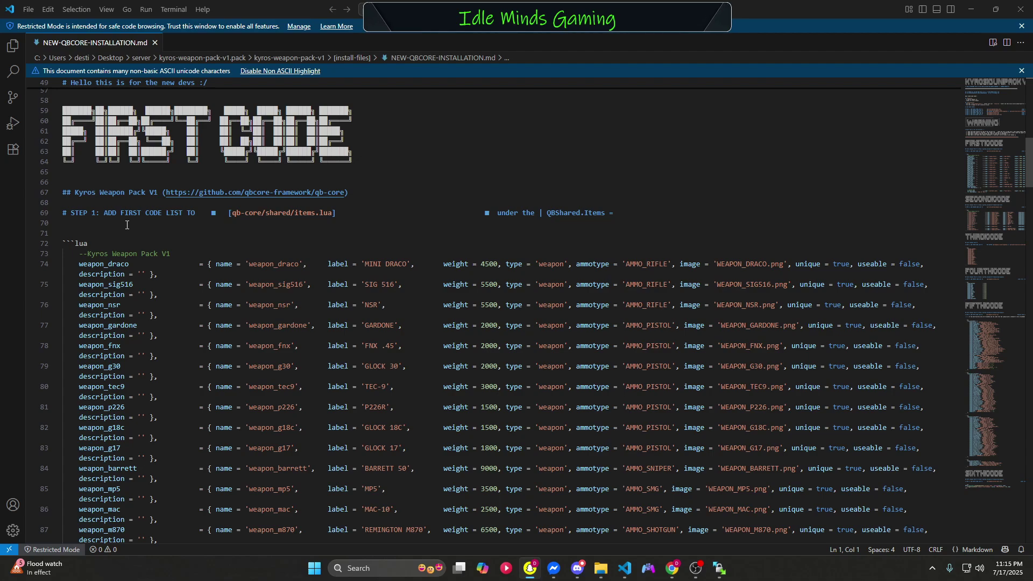
scroll(127, 225, down, 4)
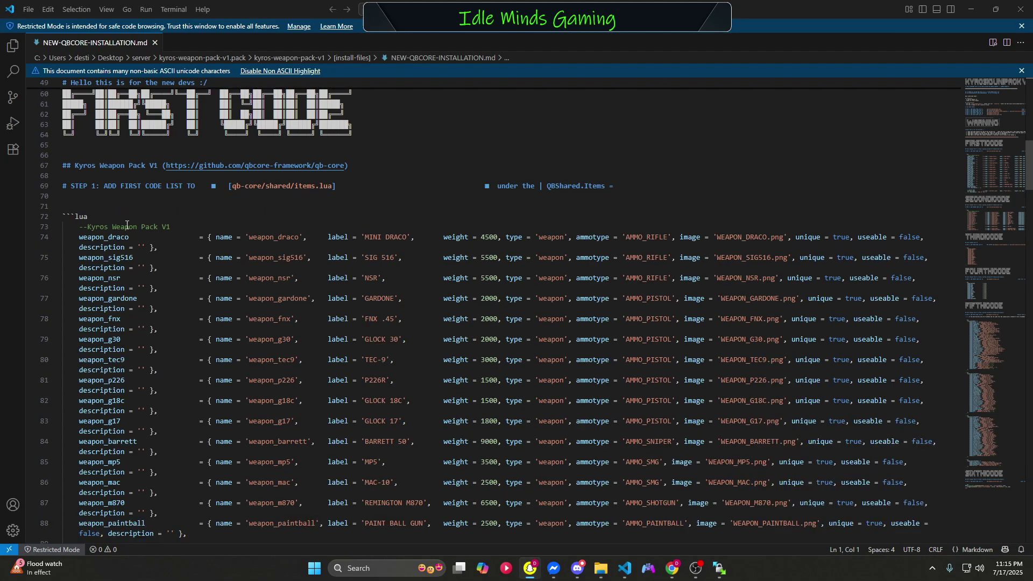
scroll(127, 225, up, 3)
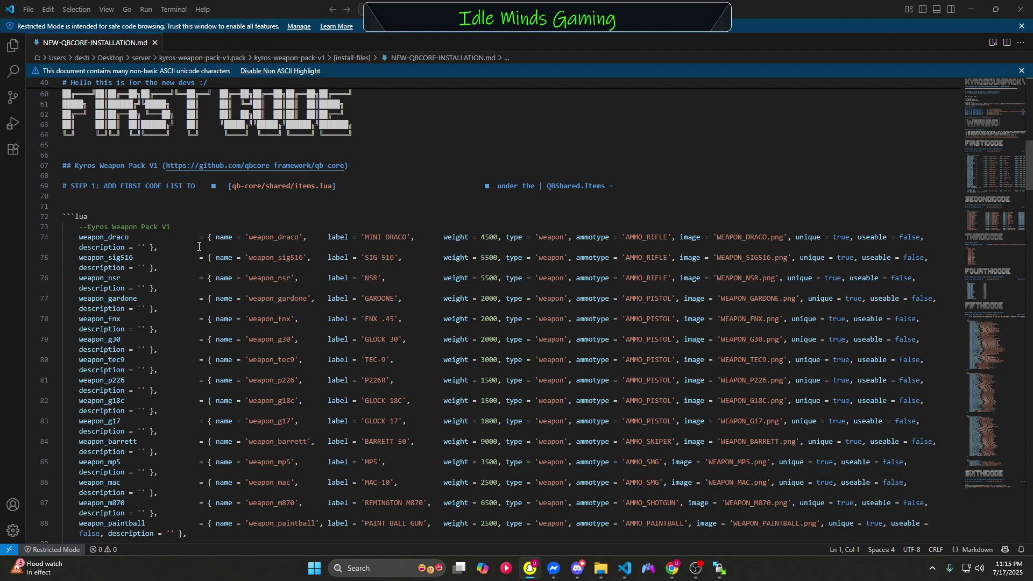
scroll(359, 253, down, 4)
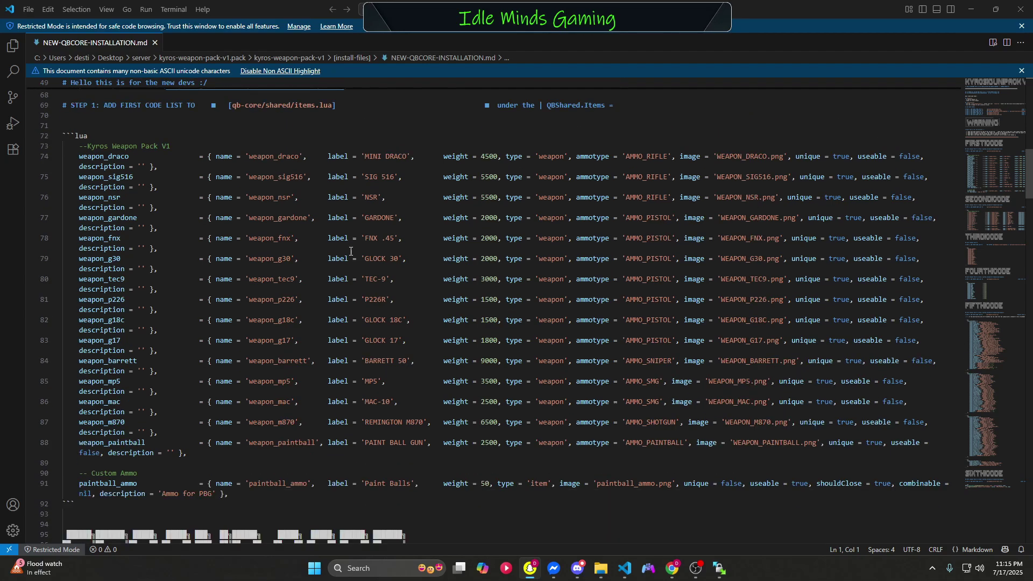
Step: Copy the guide's first code list, from the Kyros Weapon Pack V1 comment through the paintball_ammo entry
mouse_move(230, 467)
mouse_down()
mouse_move(67, 417)
mouse_move(62, 119)
mouse_move(135, 182)
mouse_up()
right_click(134, 183)
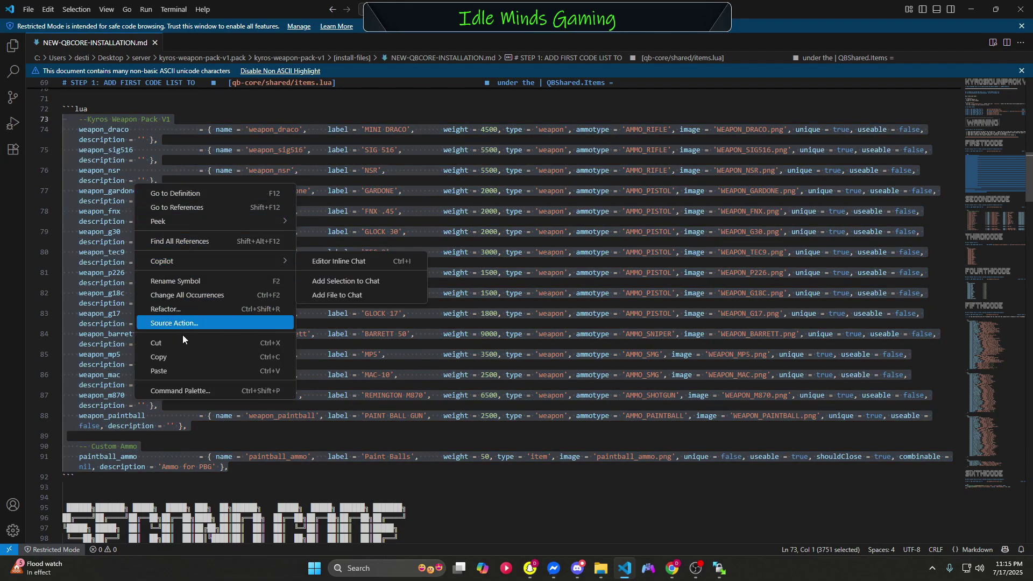
click(184, 357)
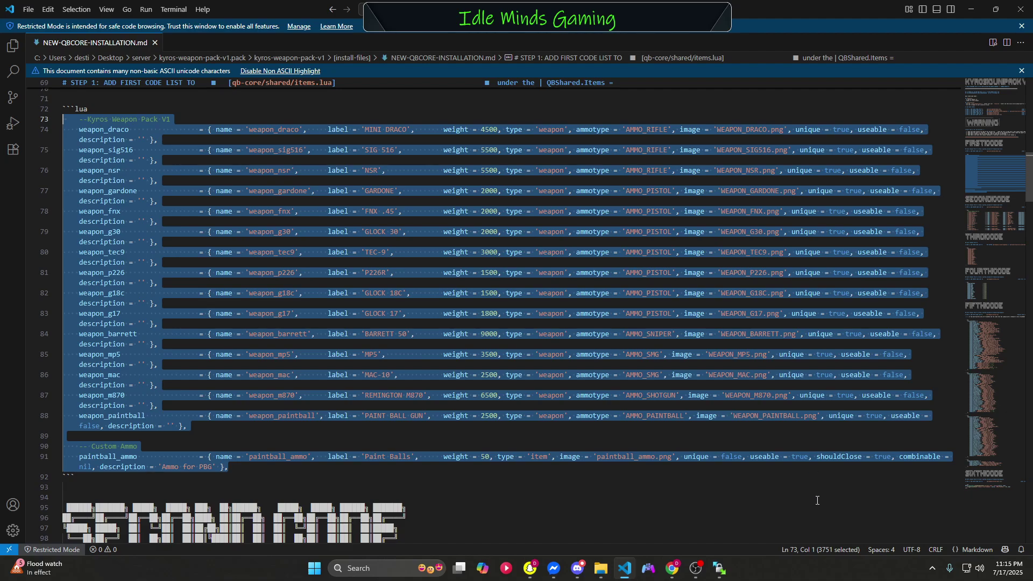
Step: Switch to WinSCP and open items.lua from the server folder /resources/[qb]/qb-core/shared
click(720, 568)
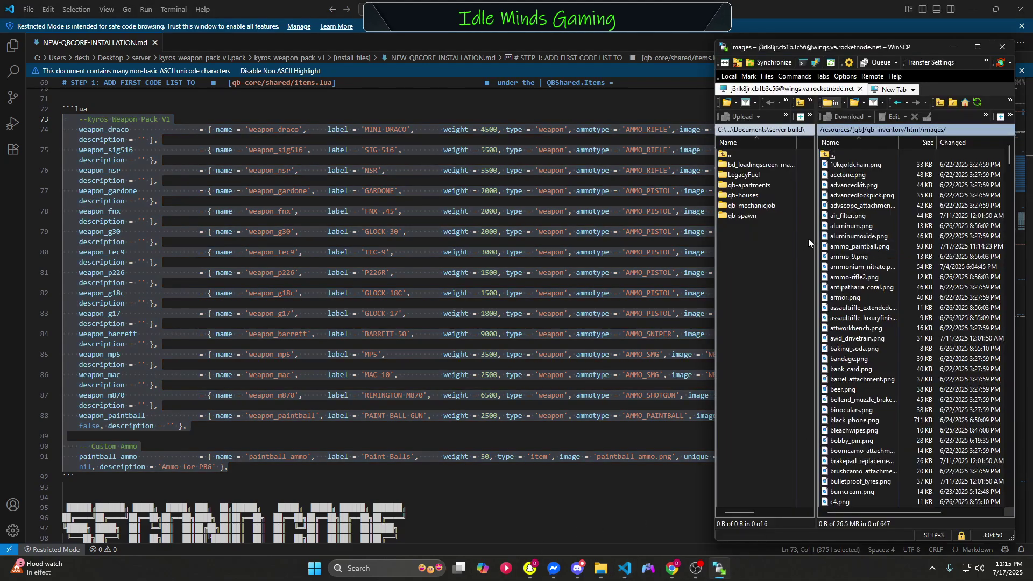
key(BackSpace)
key(BackSpace)
key(BackSpace)
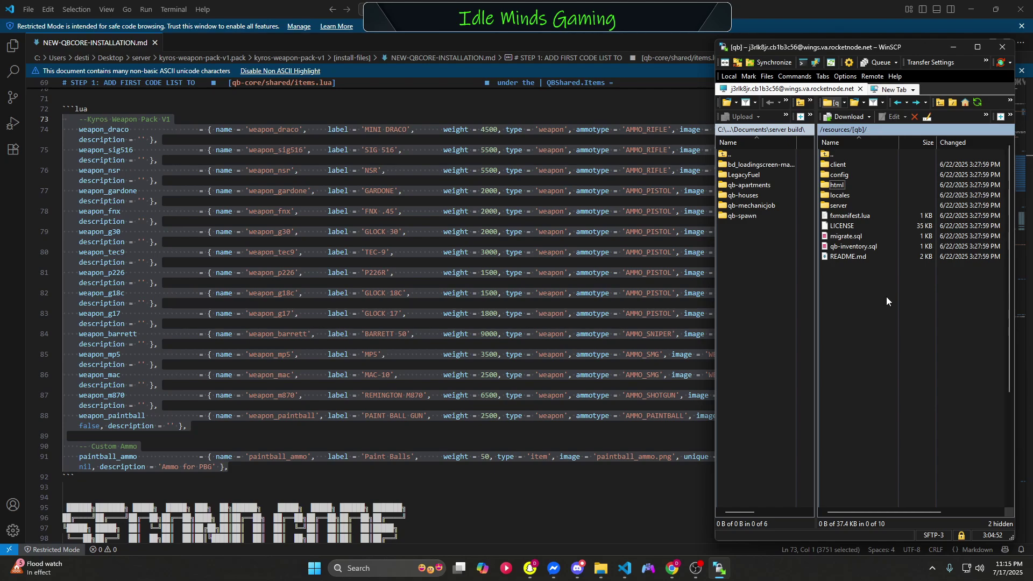
double_click(844, 227)
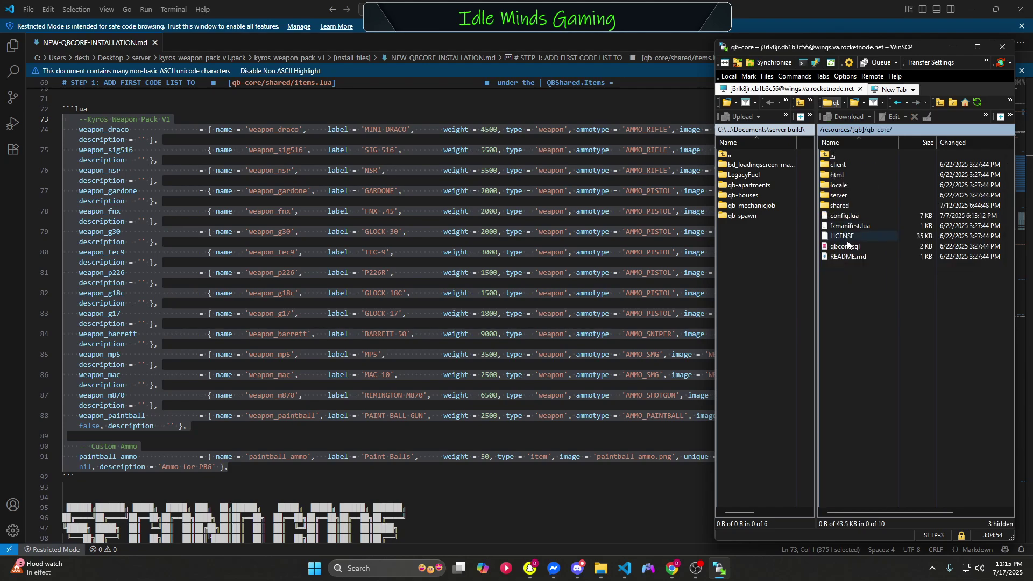
double_click(843, 206)
click(843, 175)
right_click(843, 174)
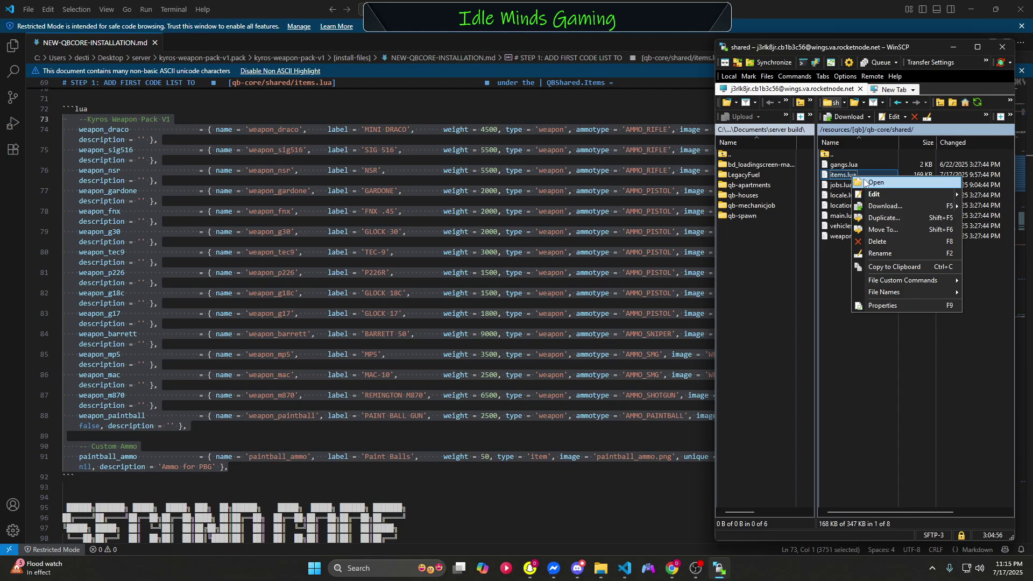
key(Escape)
key(Return)
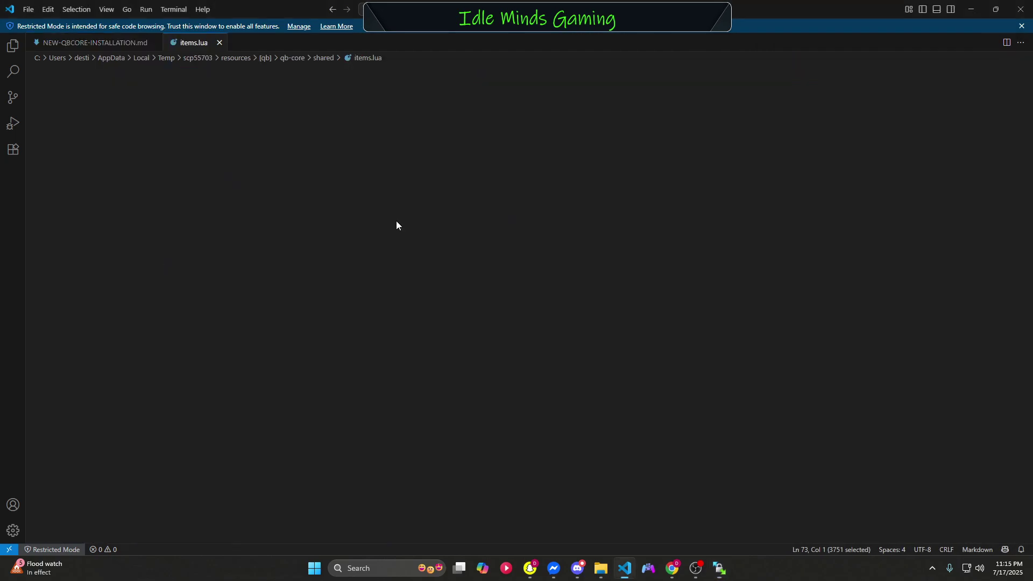
Step: At the end of QBShared.Items, after weapontint_mk2_32, add a dashed comment line reading KYROS WEAPONS PACKS
scroll(237, 207, down, 20)
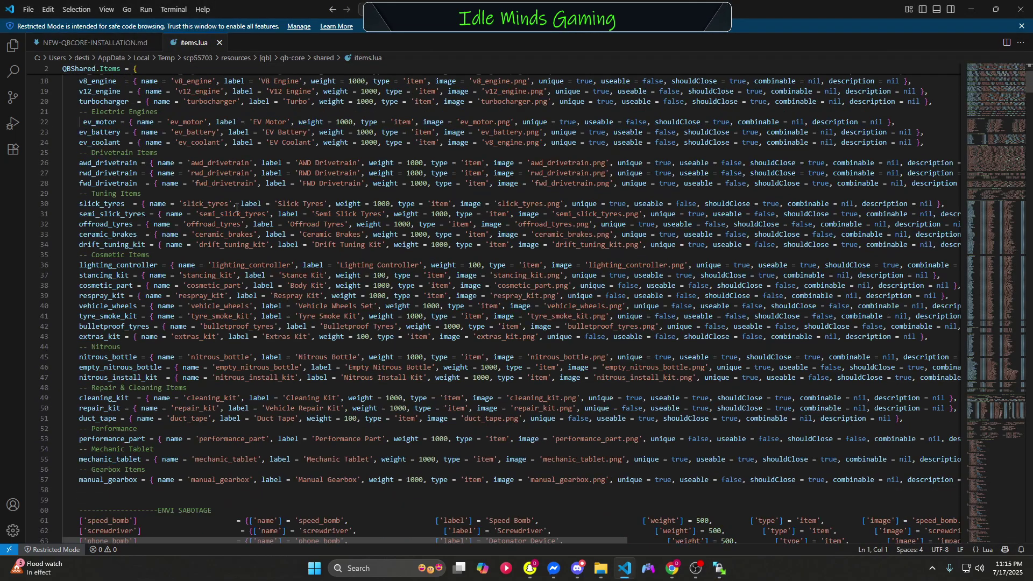
scroll(236, 237, down, 20)
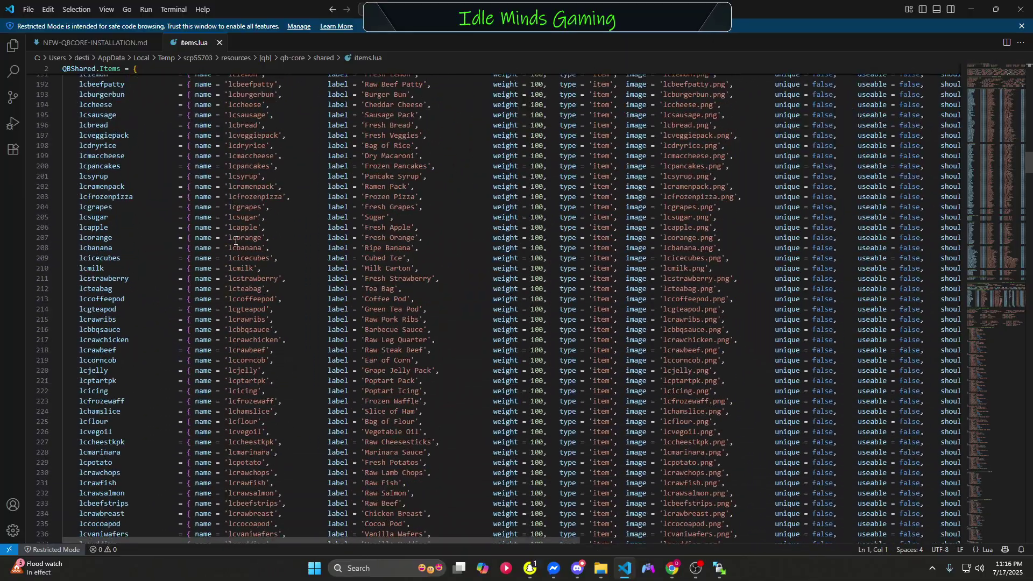
scroll(226, 223, down, 20)
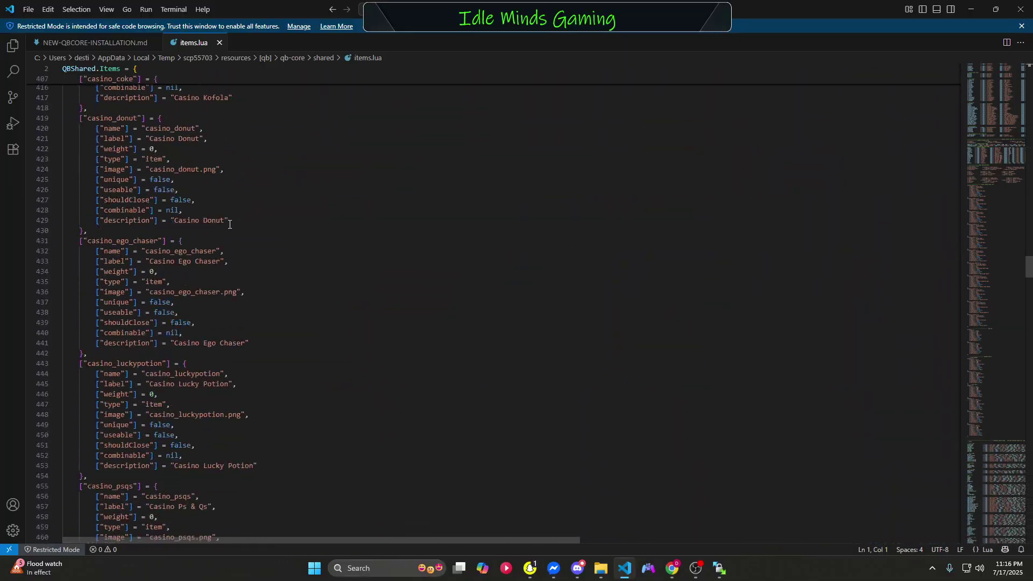
scroll(220, 218, down, 20)
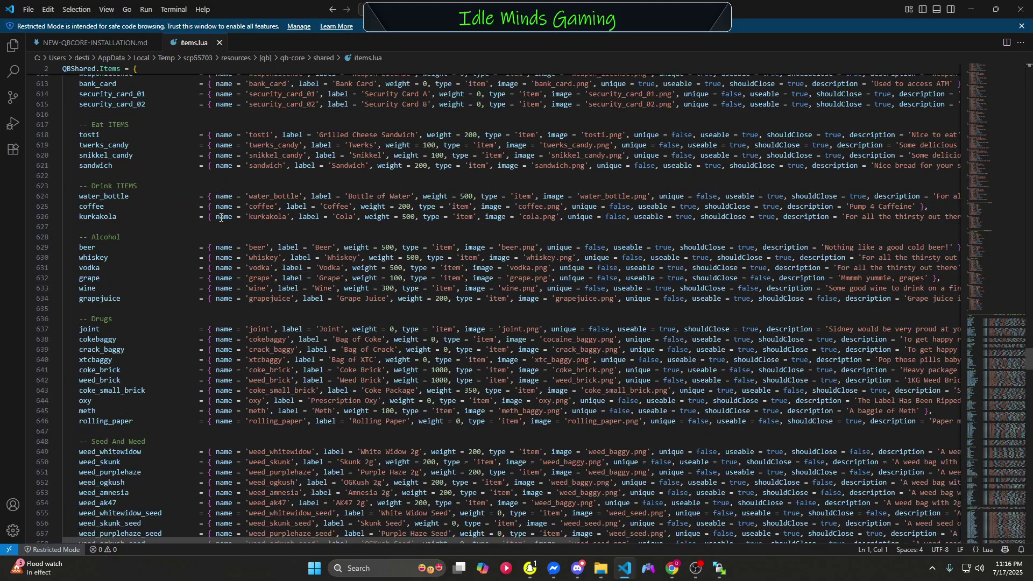
scroll(220, 221, down, 20)
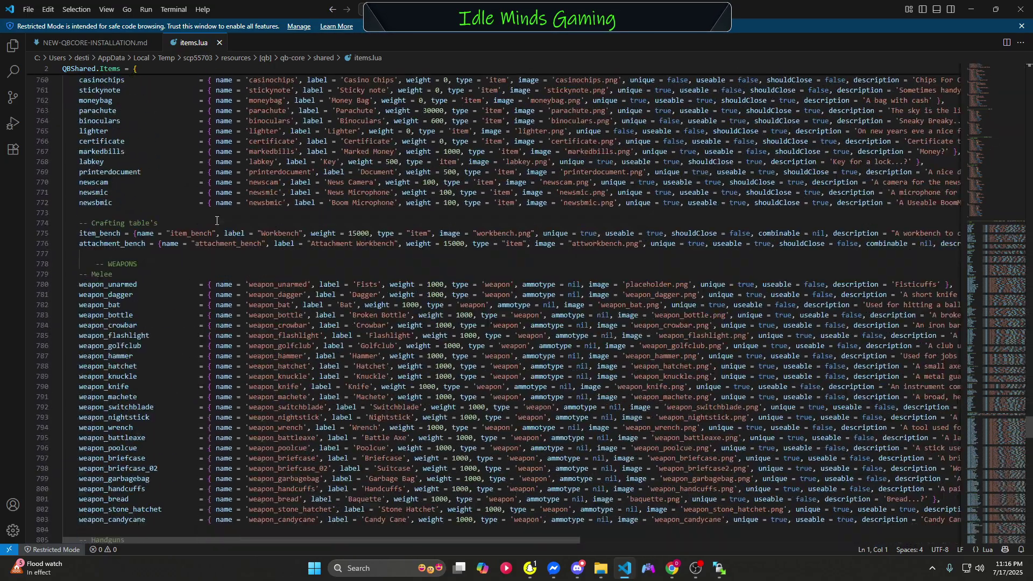
scroll(227, 216, up, 20)
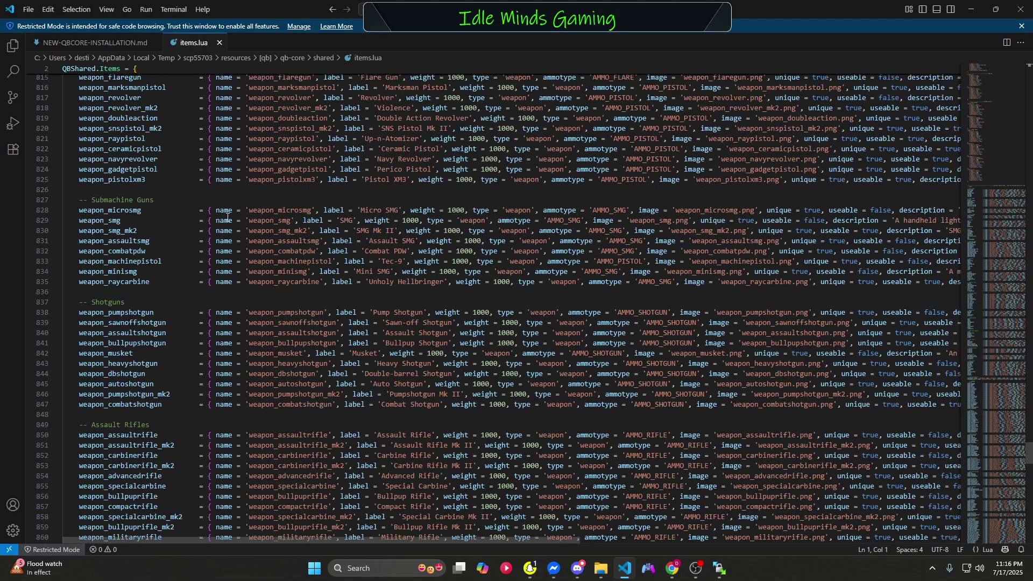
scroll(227, 216, down, 1)
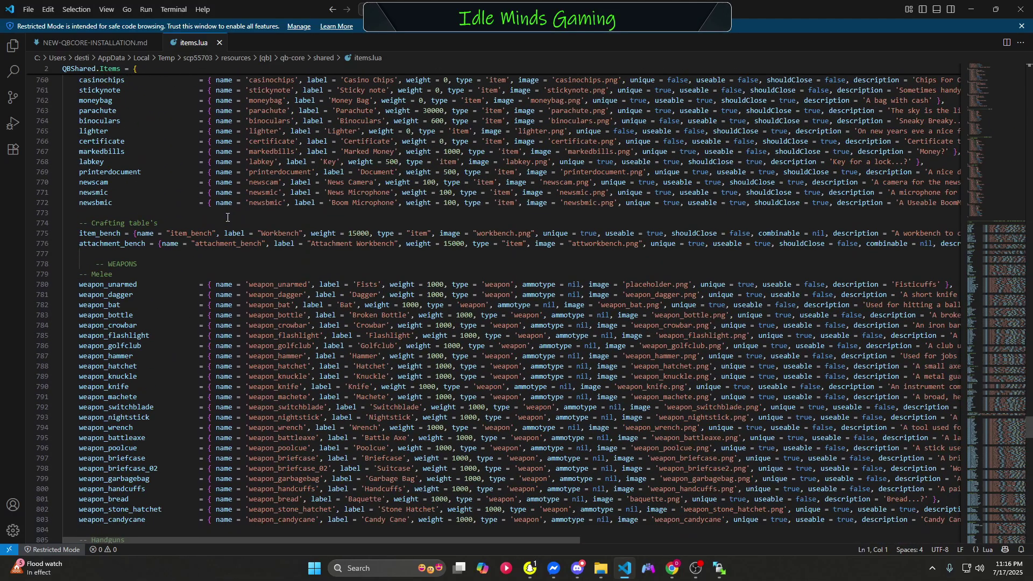
scroll(227, 217, down, 20)
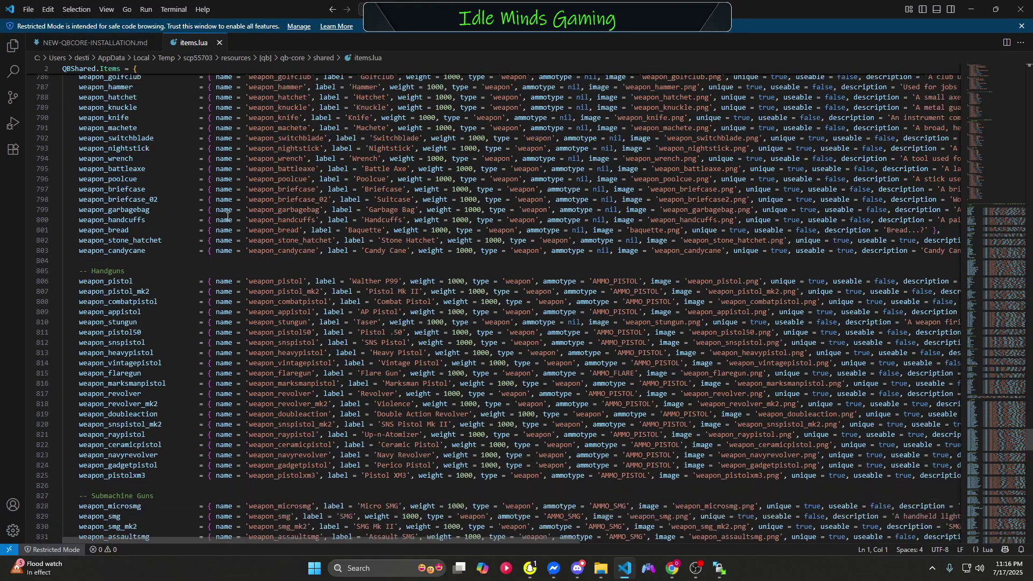
scroll(275, 211, down, 20)
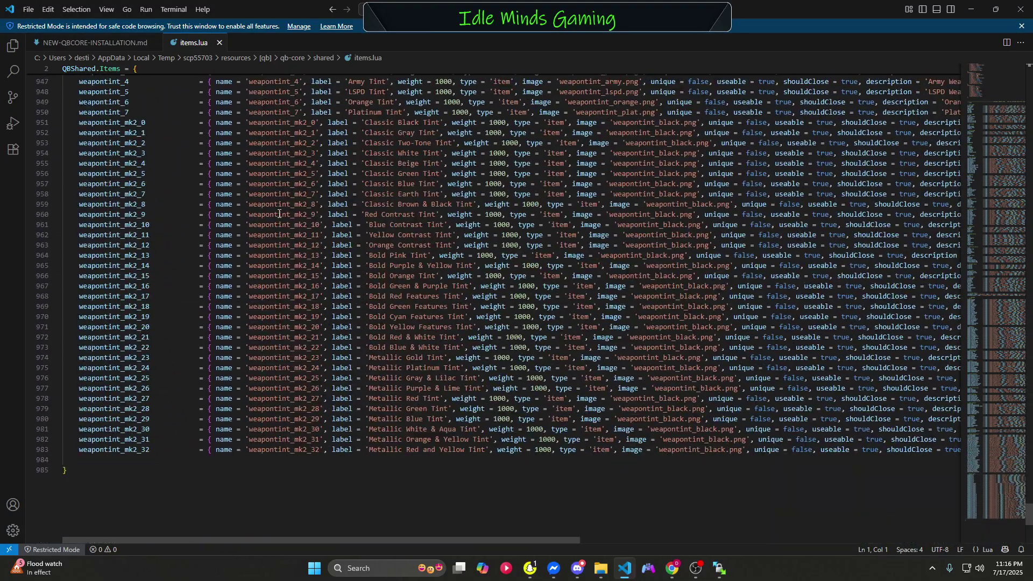
click(90, 406)
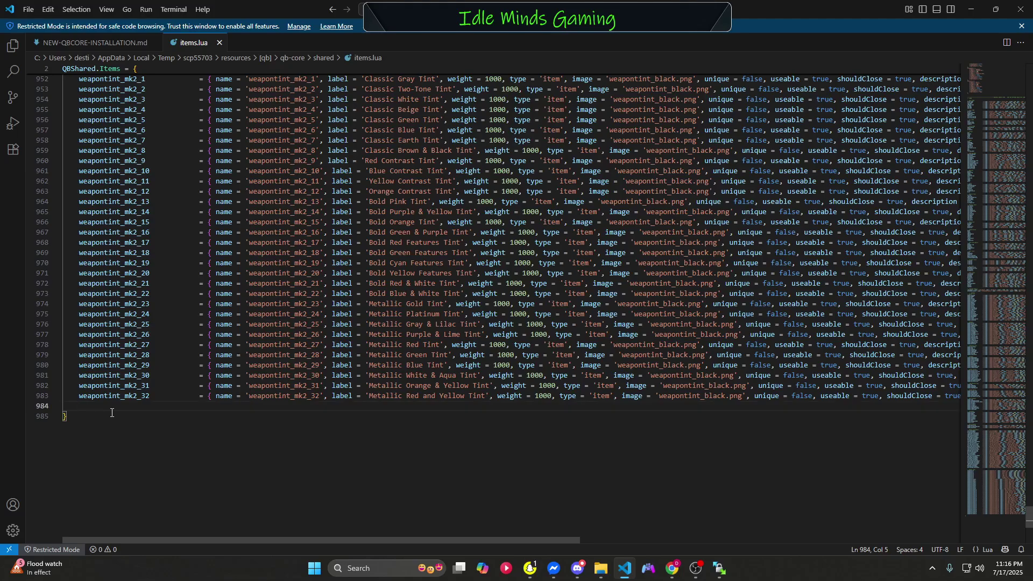
key(Return)
text(-)
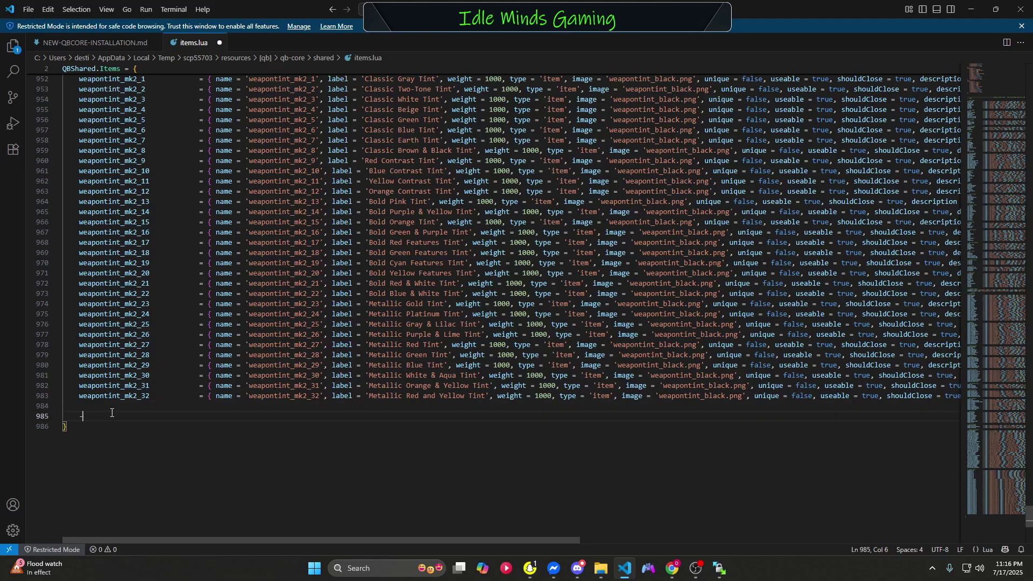
text(------------------------------------------------------------------)
text(--------------------------------------)
key(BackSpace)
key(BackSpace)
key(BackSpace)
key(BackSpace)
key(BackSpace)
key(BackSpace)
key(BackSpace)
key(BackSpace)
key(BackSpace)
key(BackSpace)
key(BackSpace)
key(BackSpace)
key(BackSpace)
key(BackSpace)
key(BackSpace)
key(BackSpace)
key(BackSpace)
key(BackSpace)
key(BackSpace)
key(BackSpace)
key(BackSpace)
key(BackSpace)
key(BackSpace)
text(KYROS WEAPONS )
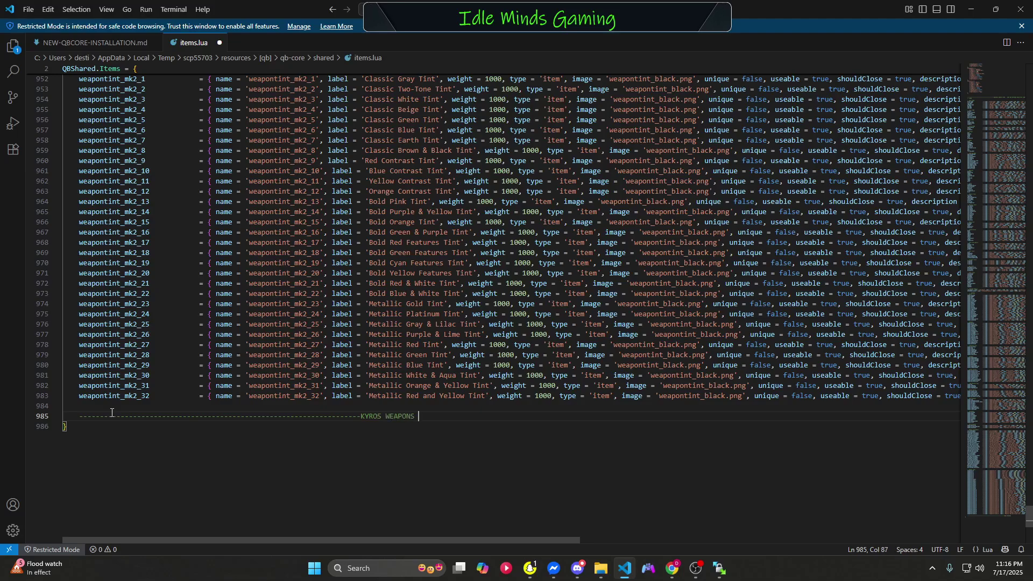
text(PACKS)
Step: Add a second dashed comment line reading KYROS WEAPONS V1 and paste the copied Kyros weapon list below it
key(Return)
text(------------)
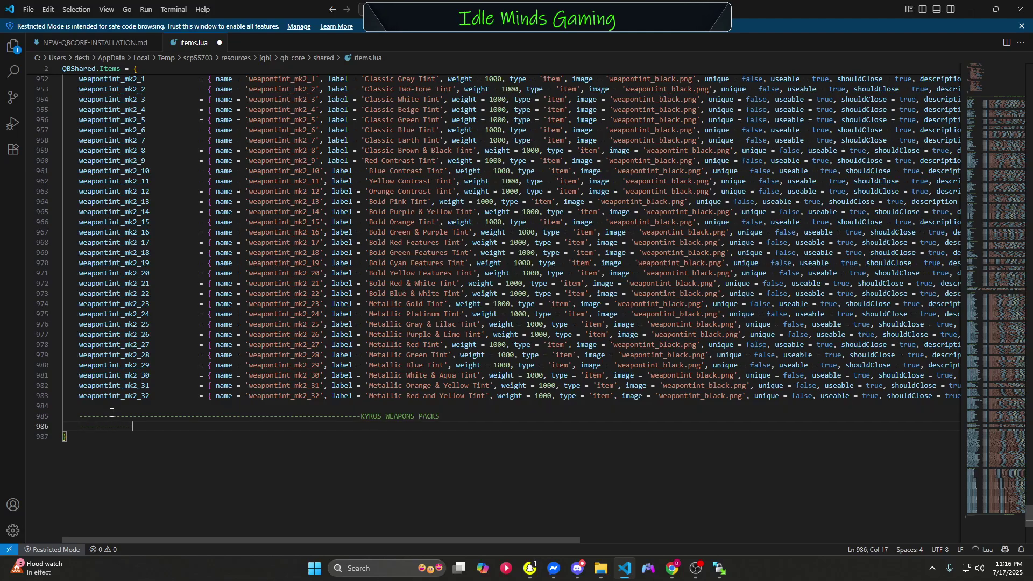
text(----------------KYROS WEAPONS )
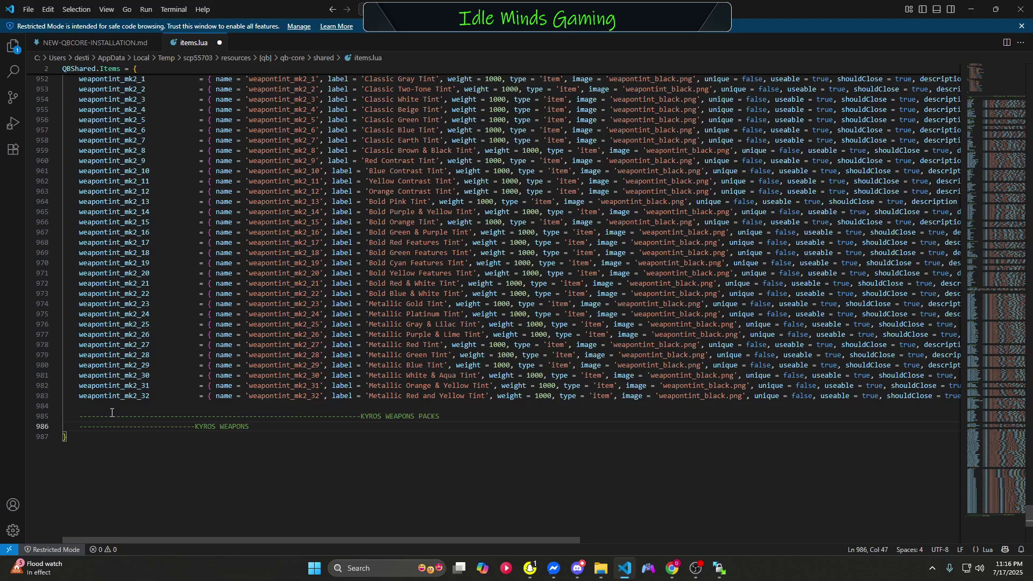
text(V1)
key(Return)
key(ctrl+v)
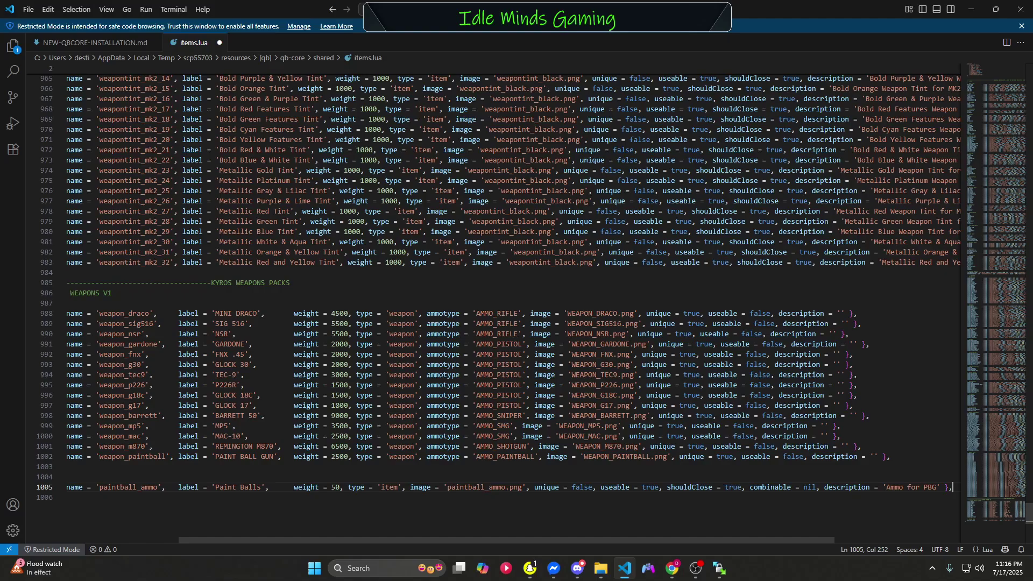
Step: Review the pasted Kyros entries and compare them with the existing weapon, attachment and tint entries in items.lua
scroll(250, 296, up, 3)
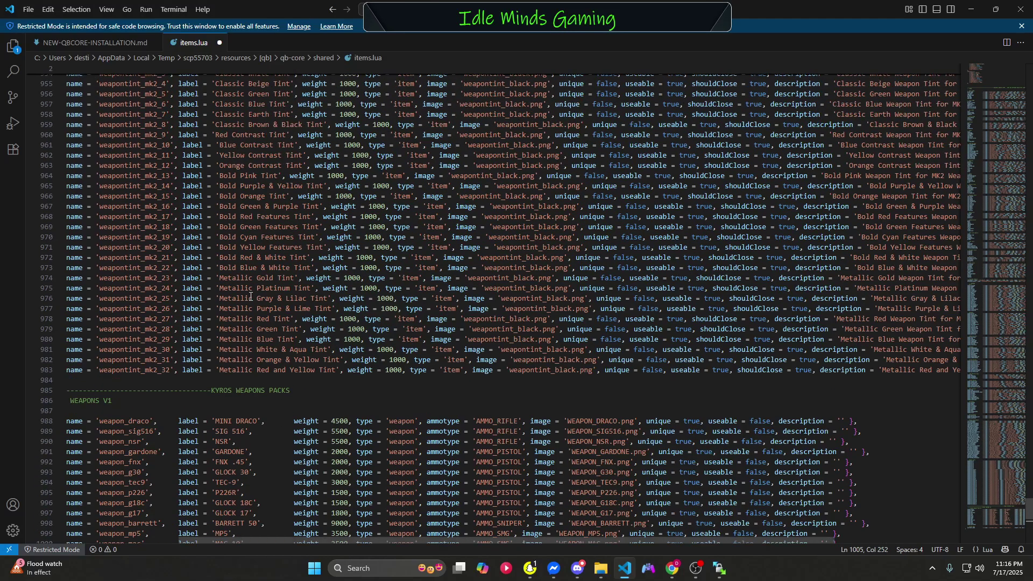
scroll(250, 296, up, 8)
scroll(247, 301, down, 15)
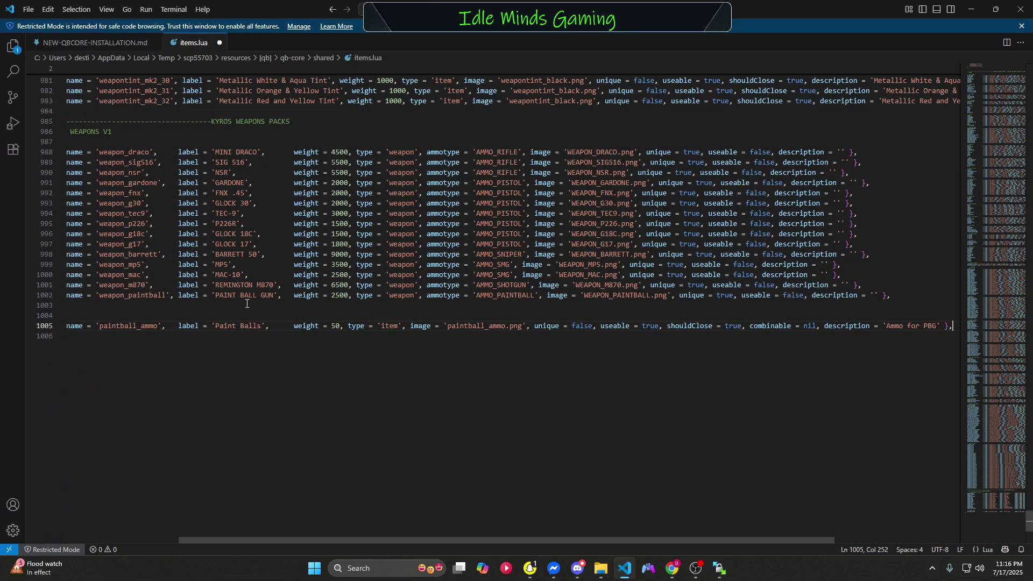
scroll(247, 303, up, 20)
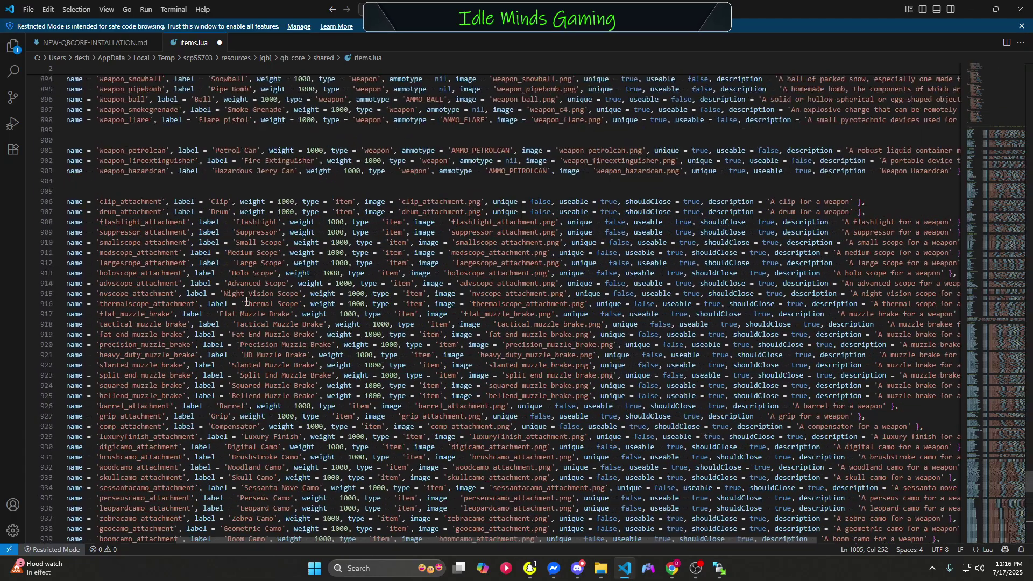
scroll(247, 301, up, 9)
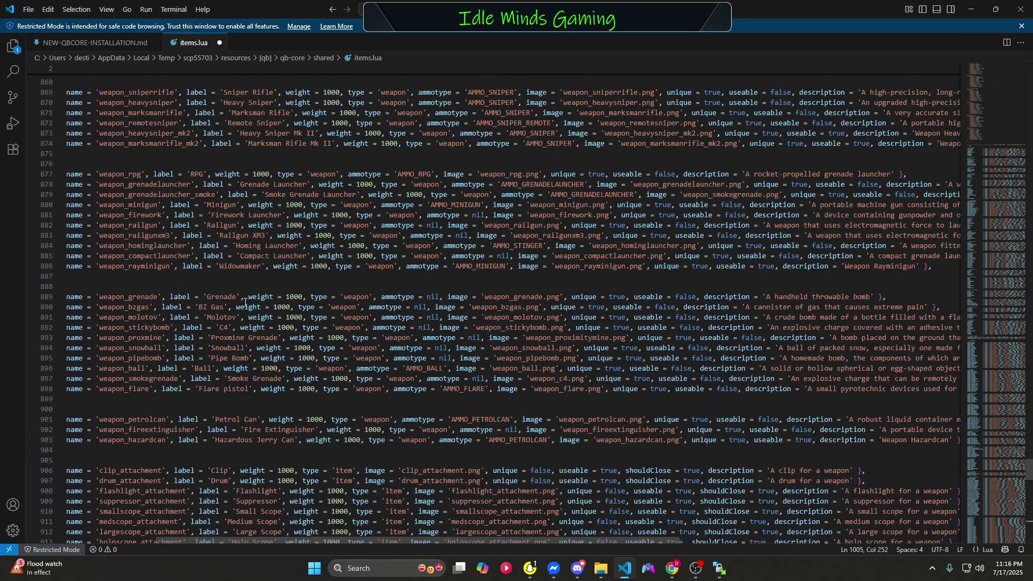
scroll(245, 303, down, 20)
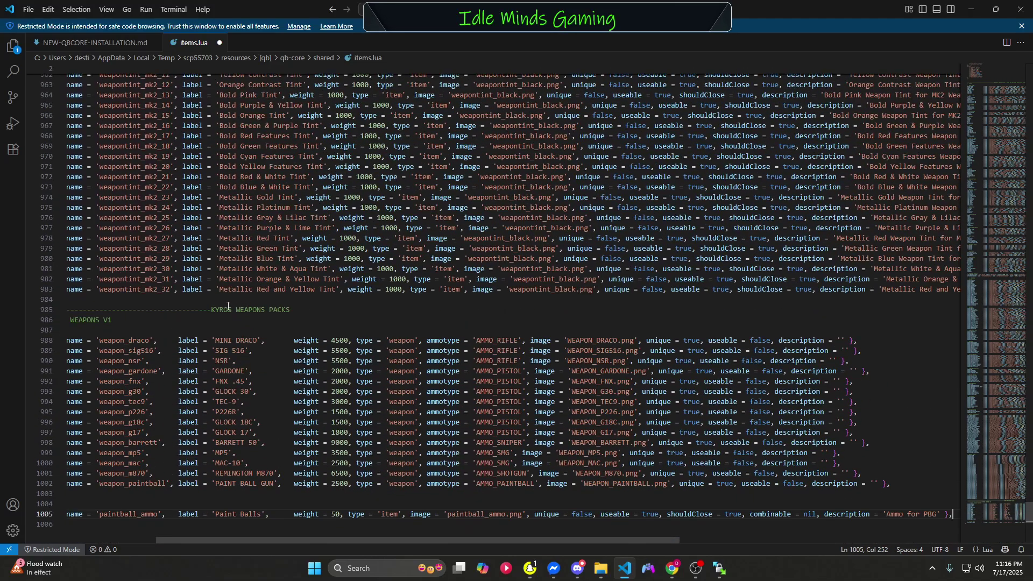
scroll(188, 310, down, 3)
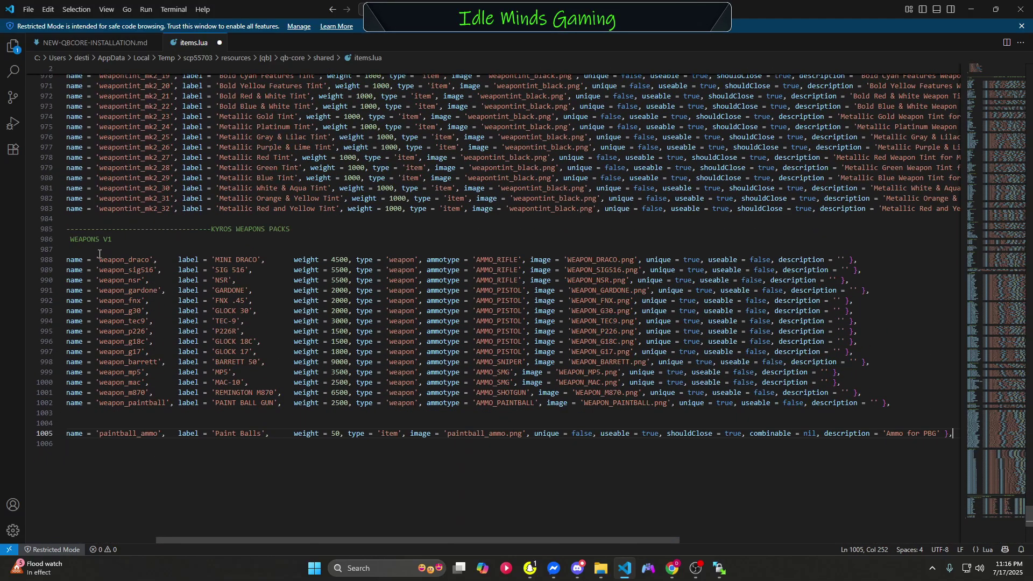
scroll(99, 254, up, 1)
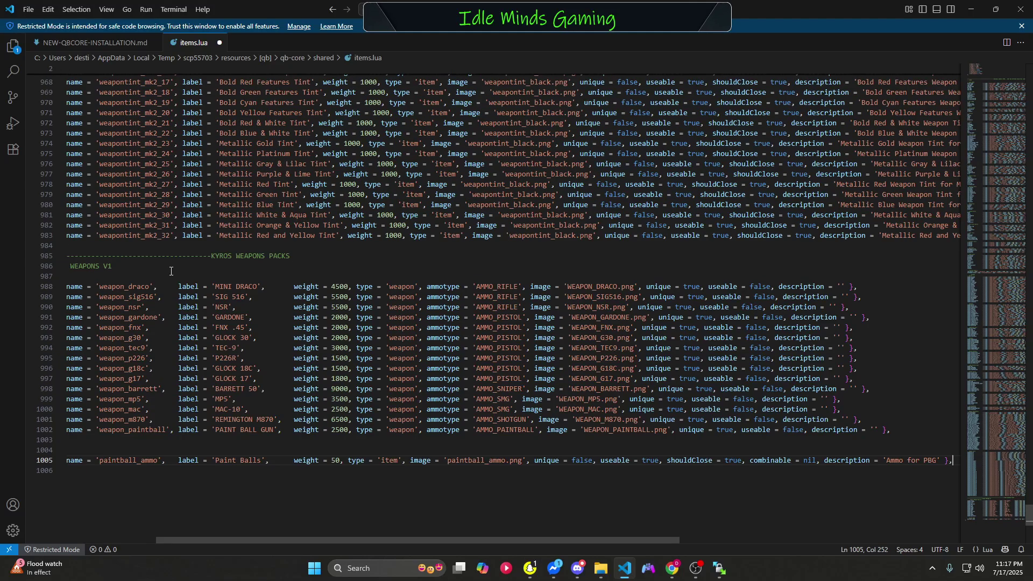
scroll(245, 282, up, 20)
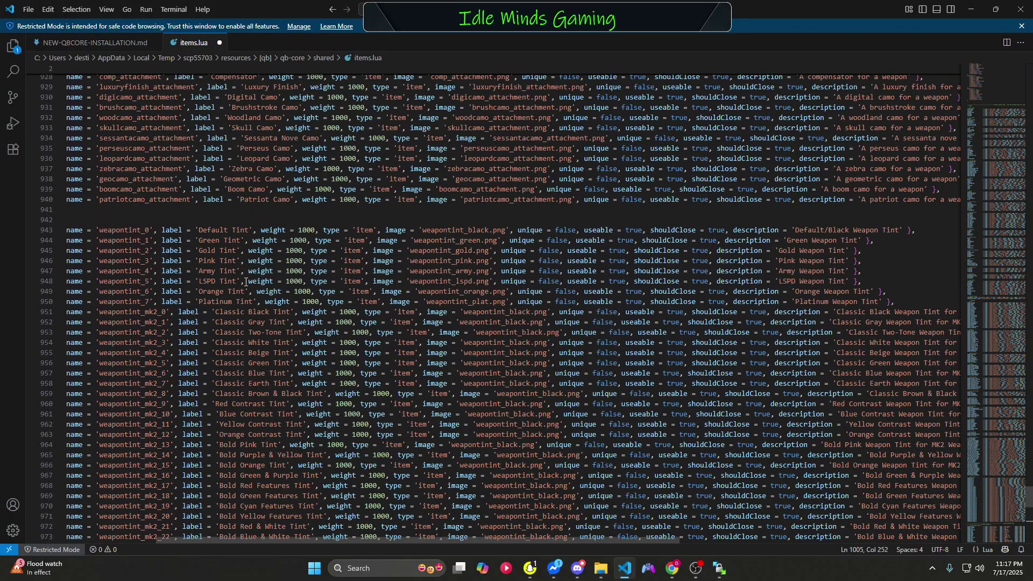
scroll(245, 282, up, 20)
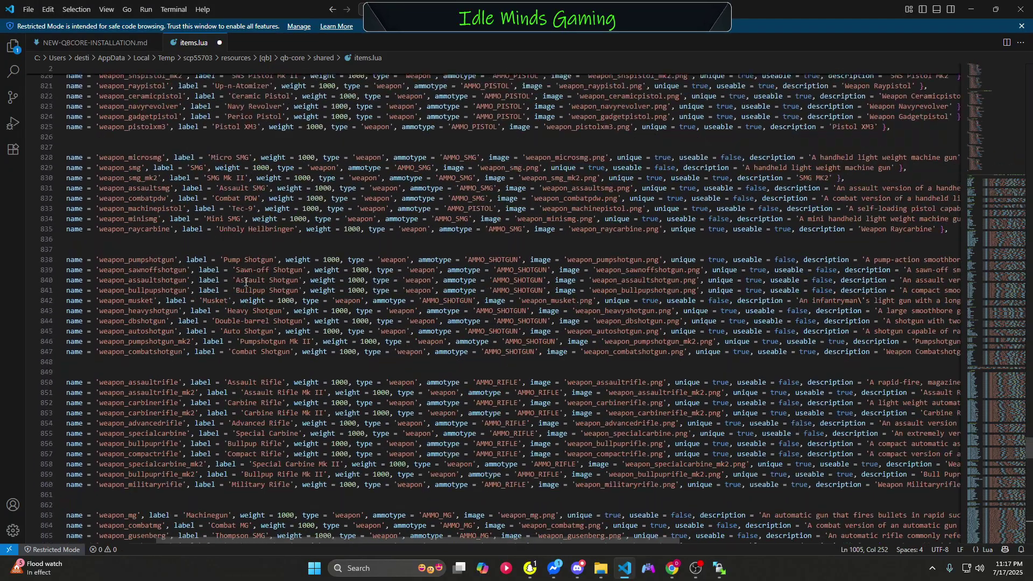
scroll(246, 282, down, 20)
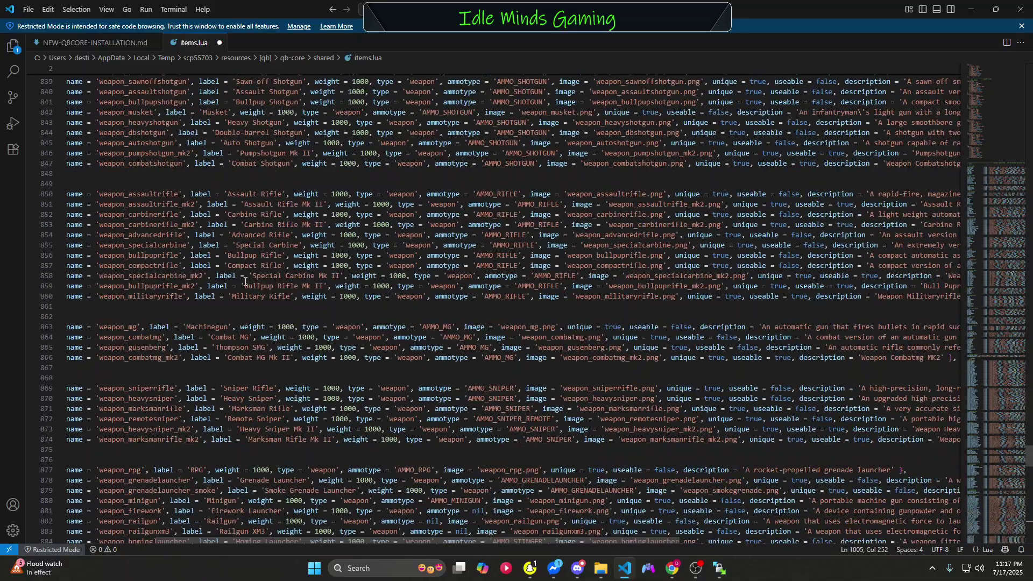
scroll(242, 282, down, 14)
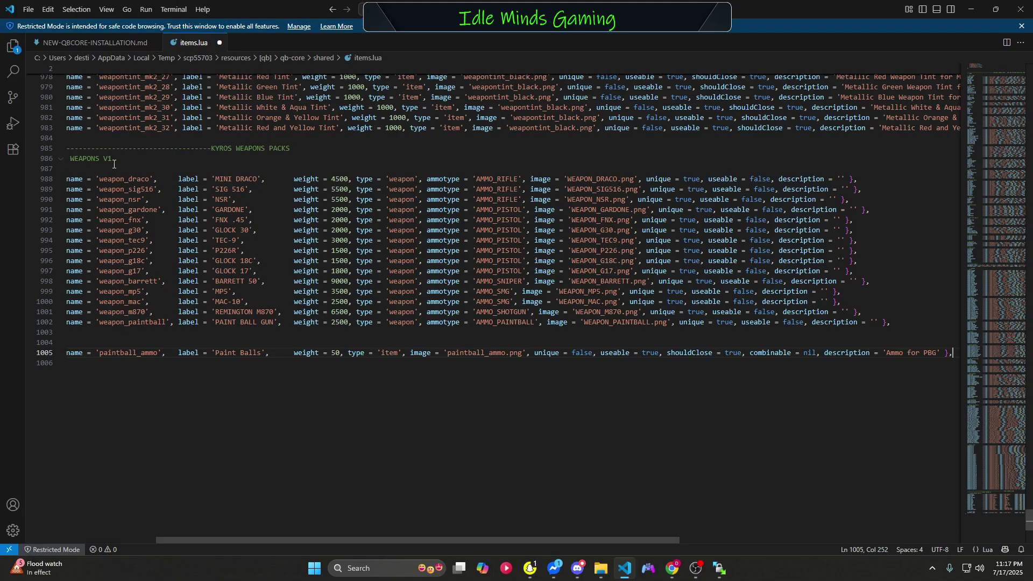
Step: Correct the dashed comment line above the pasted Kyros weapon list so that it reads KYROS WEAPONS V1
double_click(71, 158)
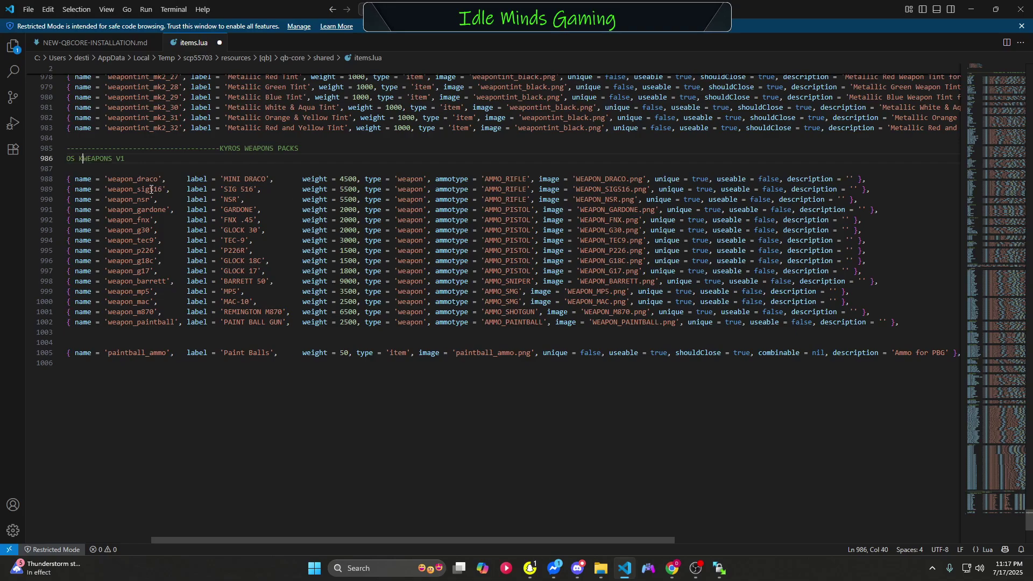
key(BackSpace)
key(BackSpace)
key(BackSpace)
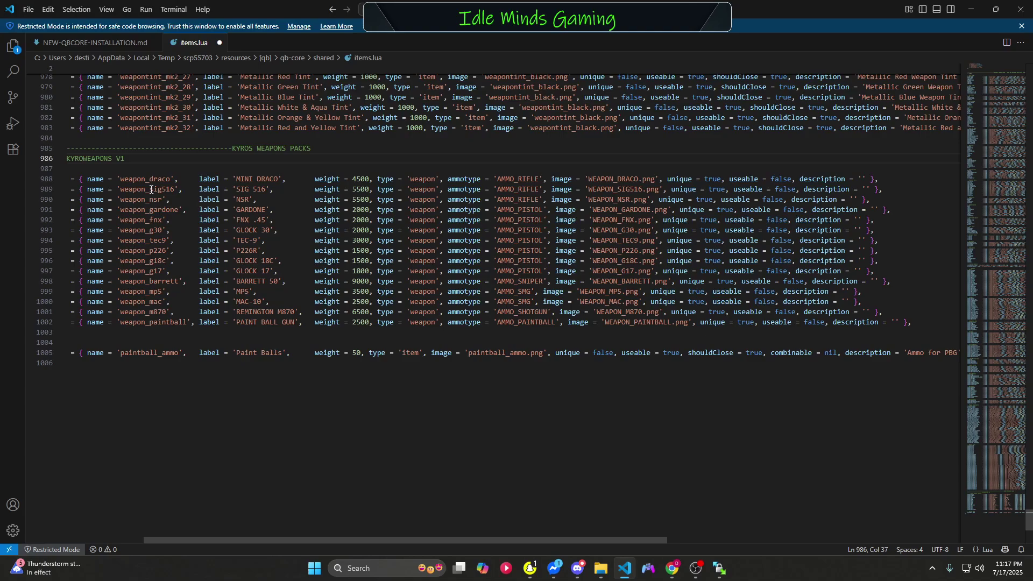
text(S)
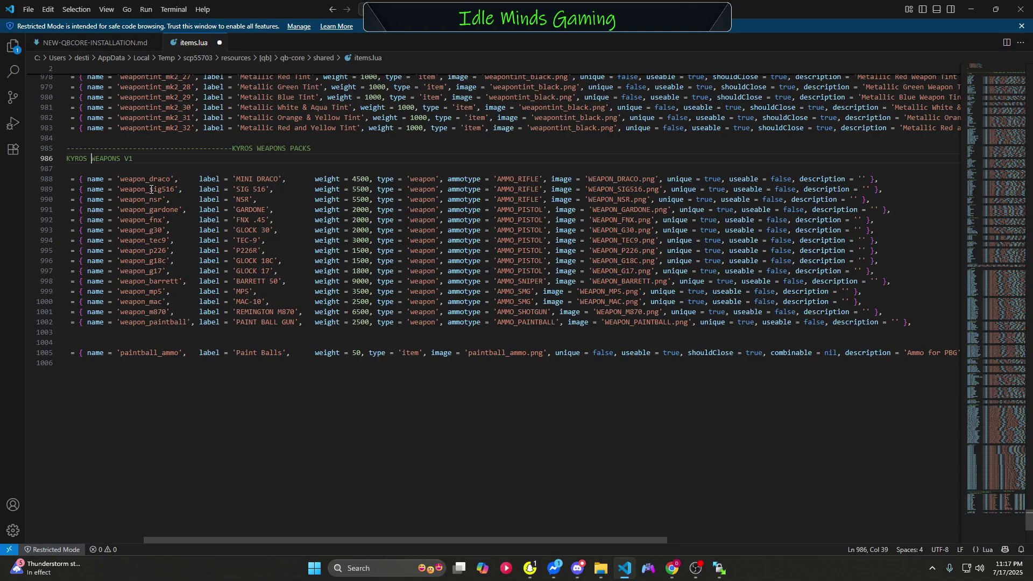
drag(325, 542, 125, 541)
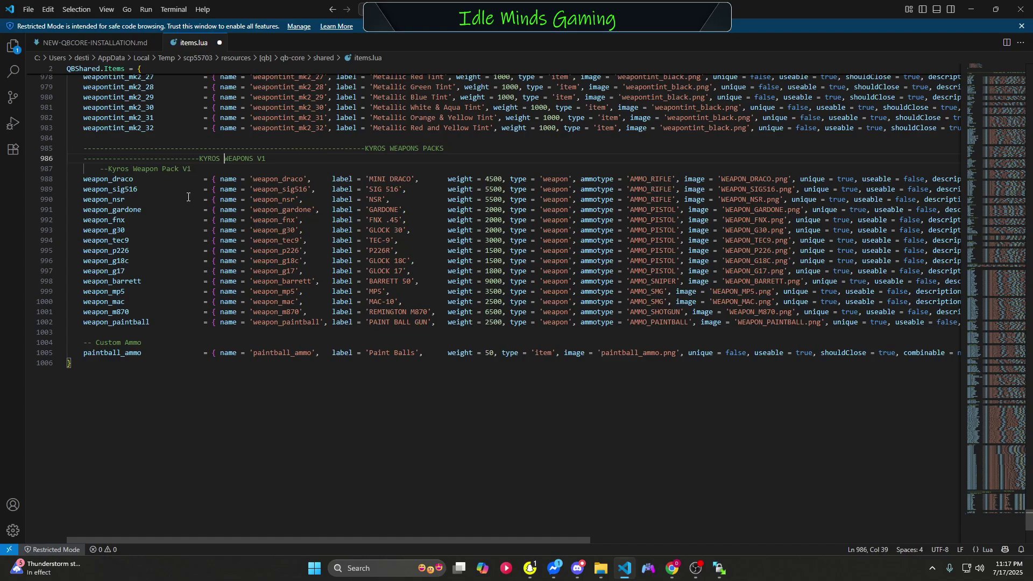
Step: Save the edited items.lua and close it to return to the installation guide
click(28, 9)
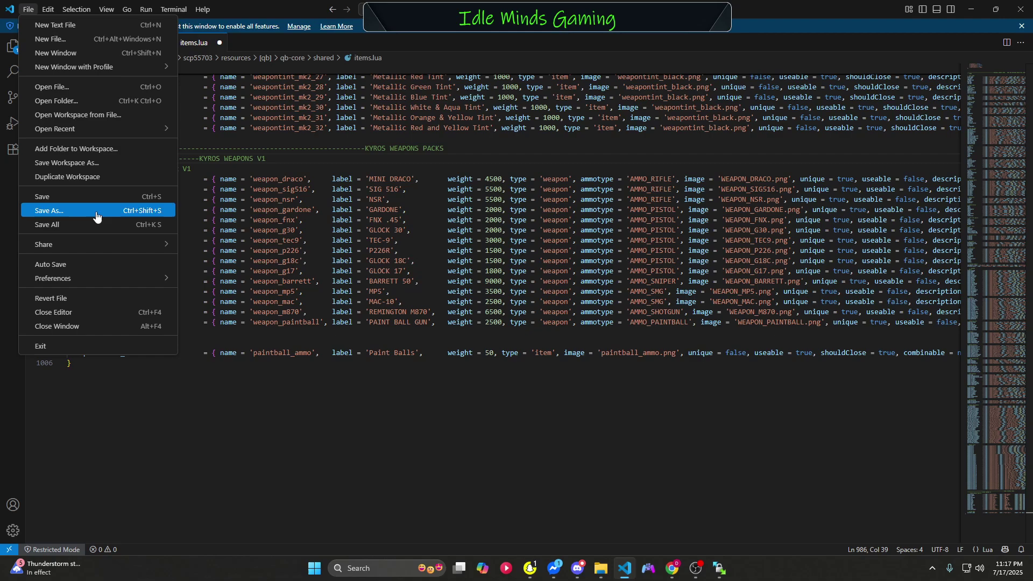
click(93, 197)
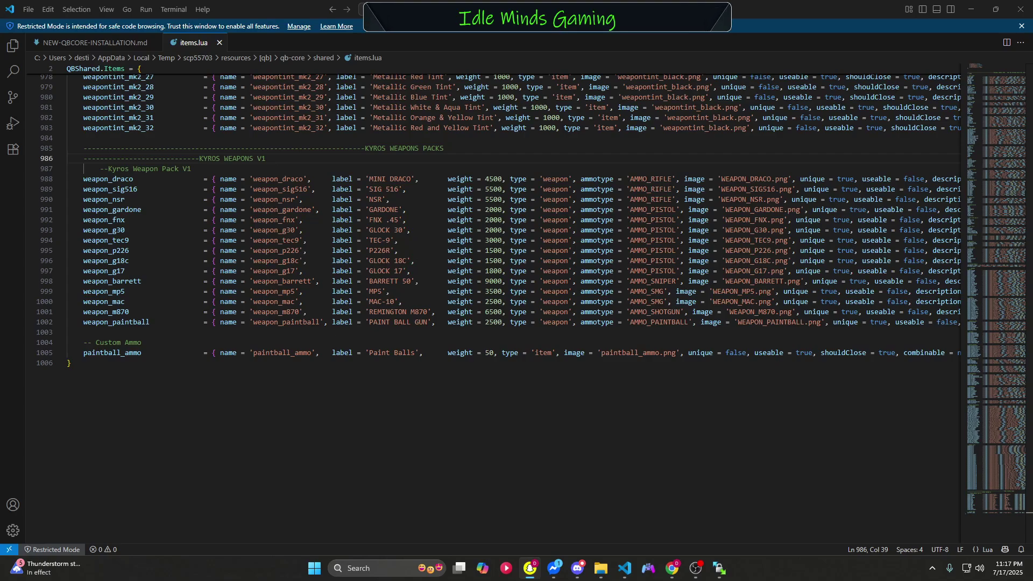
click(553, 568)
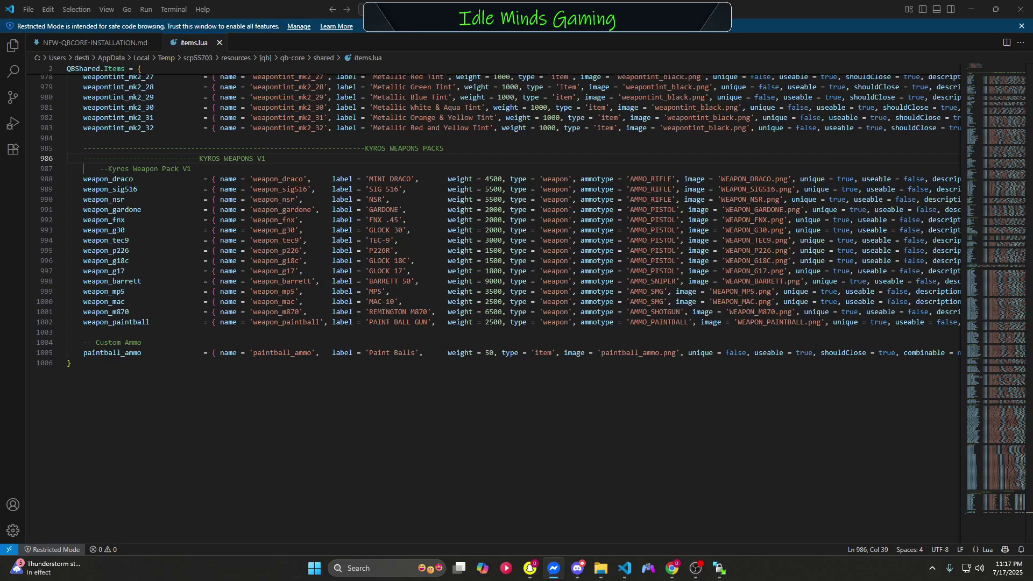
click(219, 43)
Step: Copy the second code list for qb-core/shared/weapons.lua from the guide, from the Kyros Weapon Pack V1 comment through the weapon_paintball entry
click(438, 485)
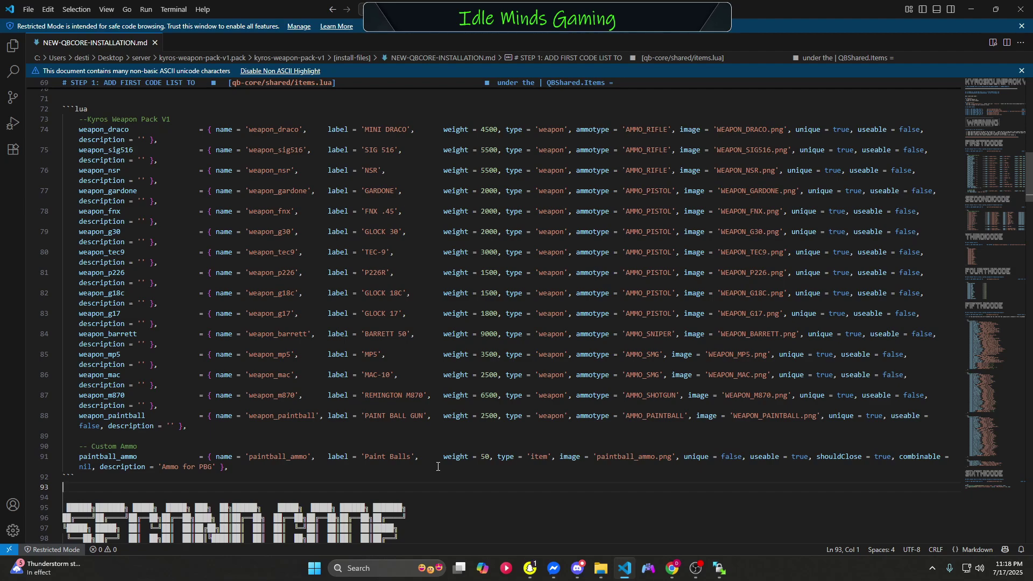
scroll(372, 371, down, 3)
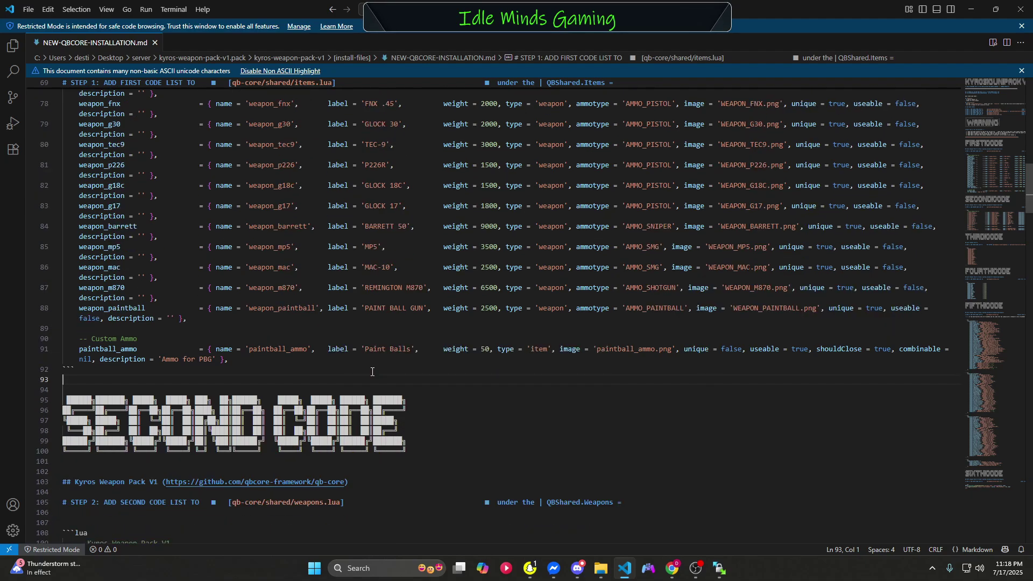
scroll(372, 372, down, 9)
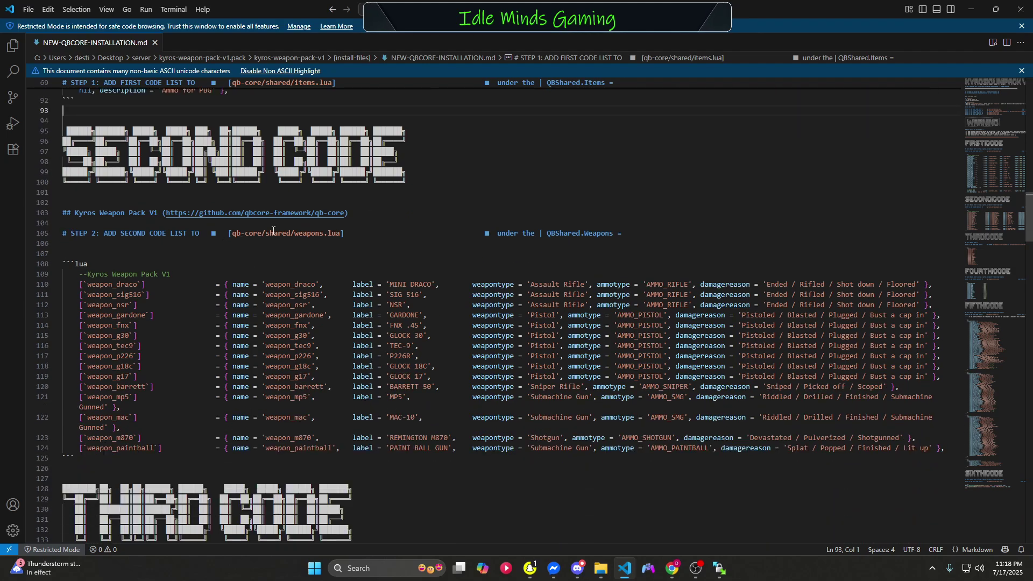
click(719, 568)
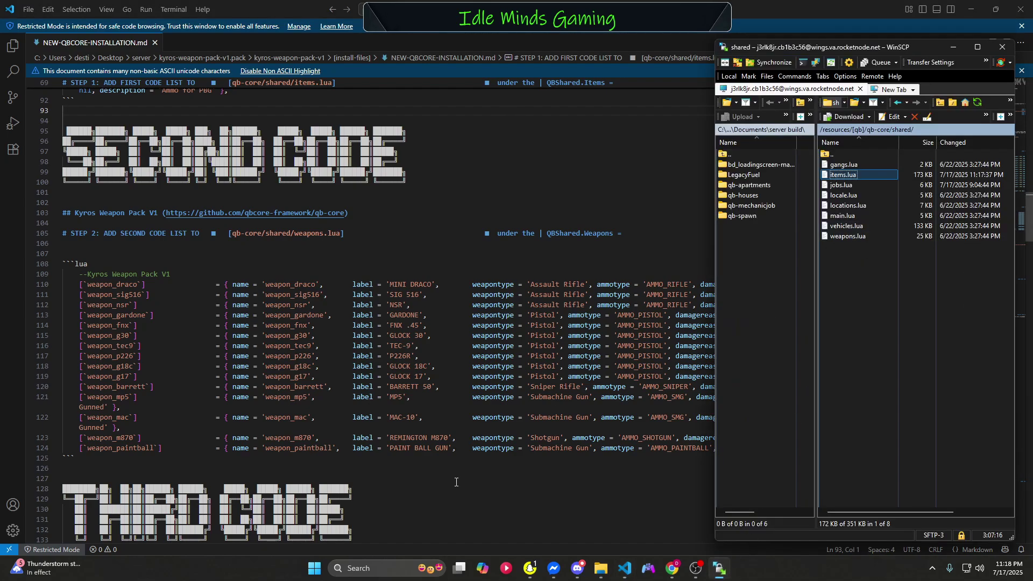
click(409, 494)
scroll(381, 472, down, 2)
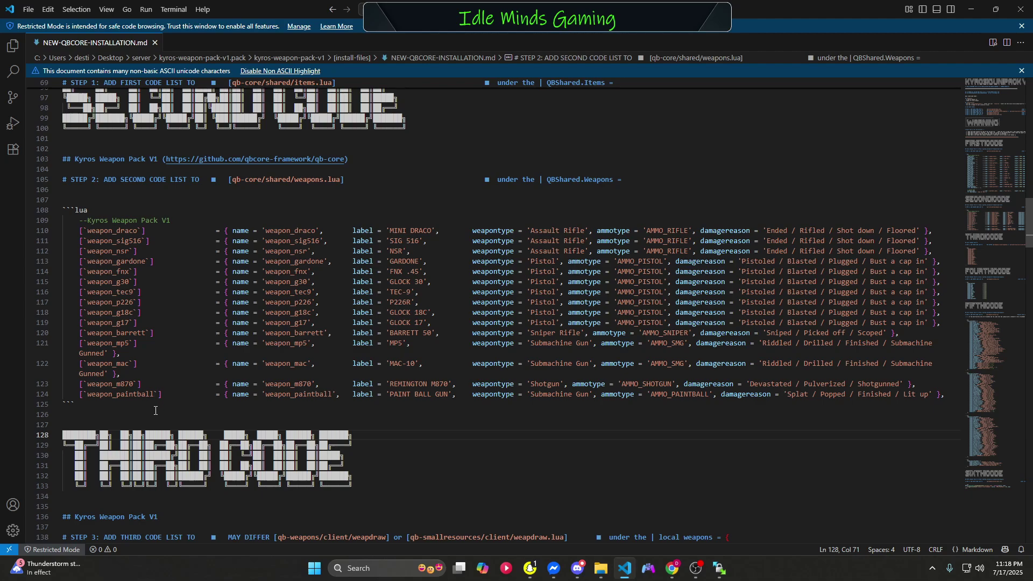
click(63, 403)
key(Return)
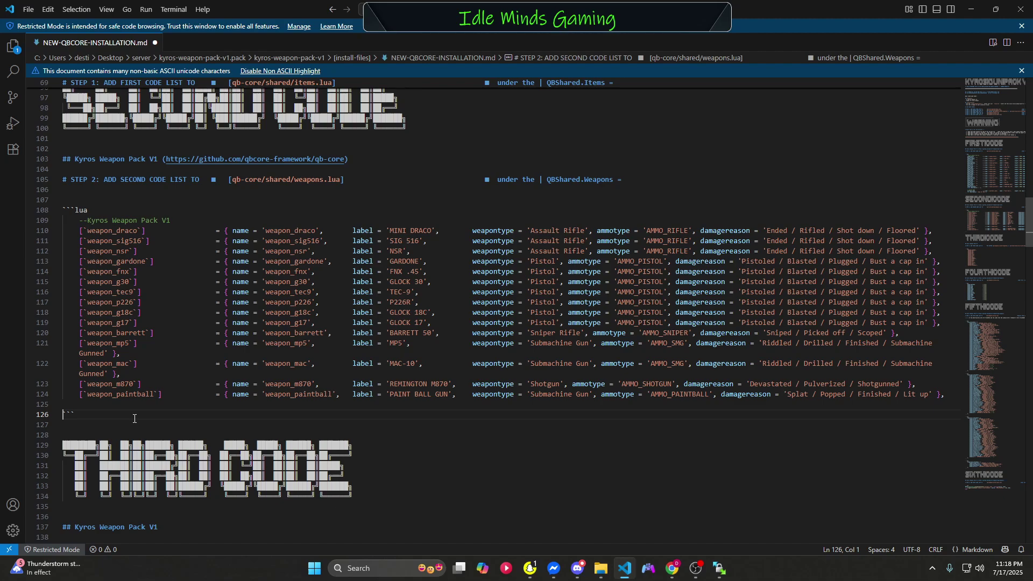
drag(96, 404, 54, 220)
right_click(106, 258)
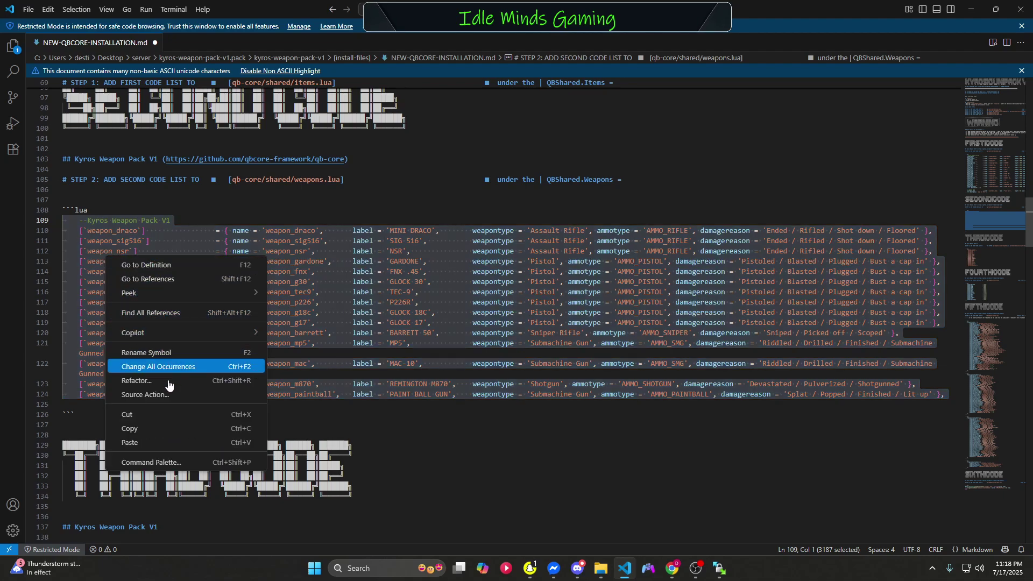
click(164, 428)
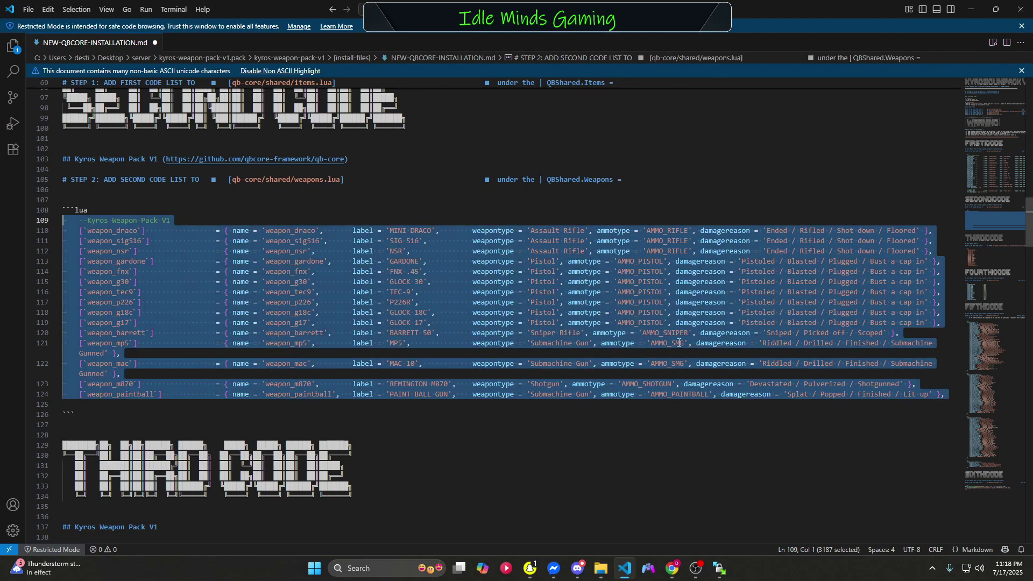
Step: Switch to WinSCP and open weapons.lua from the server folder /resources/[qb]/qb-core/shared
click(718, 569)
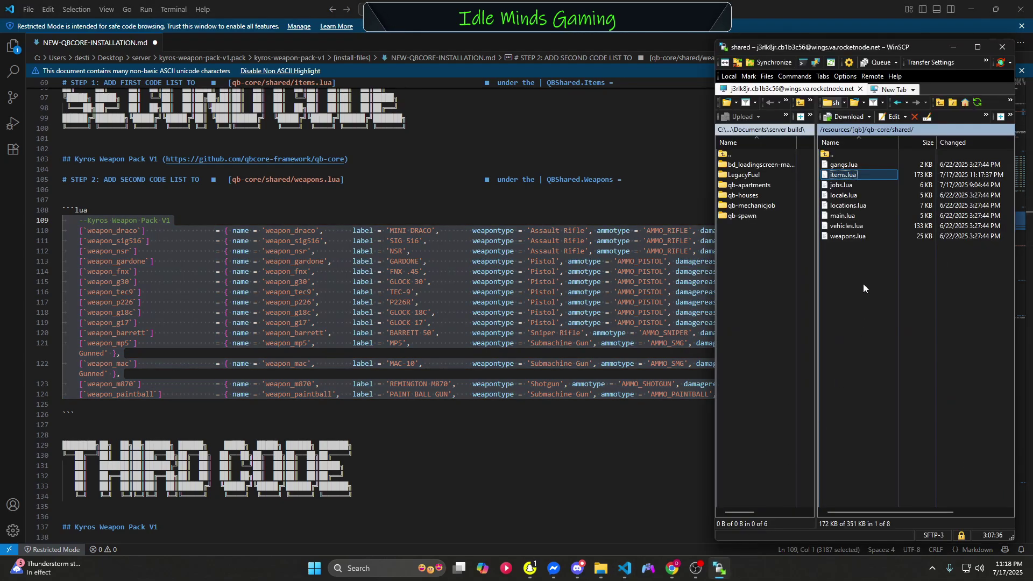
click(850, 238)
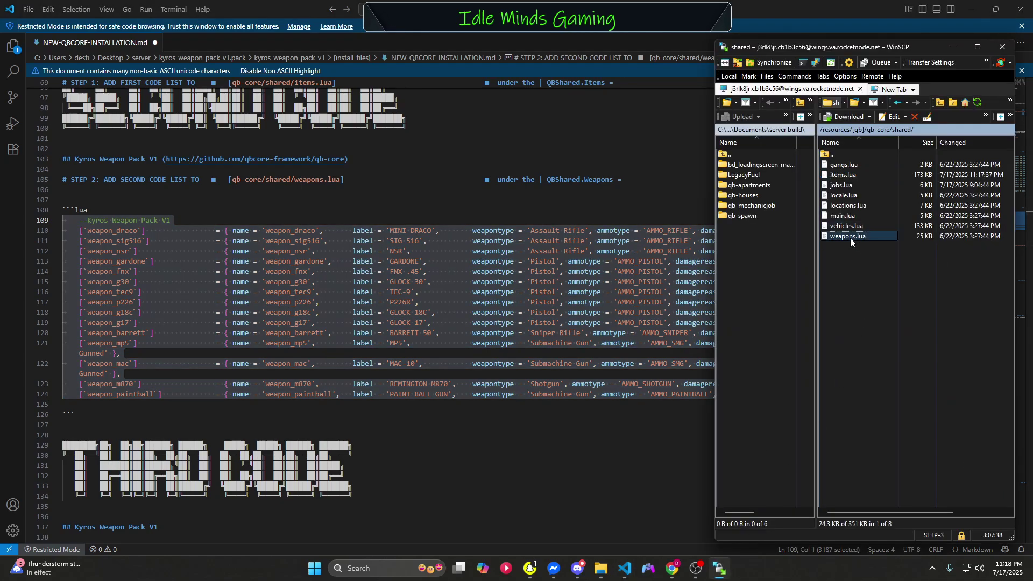
right_click(850, 238)
click(828, 237)
double_click(828, 237)
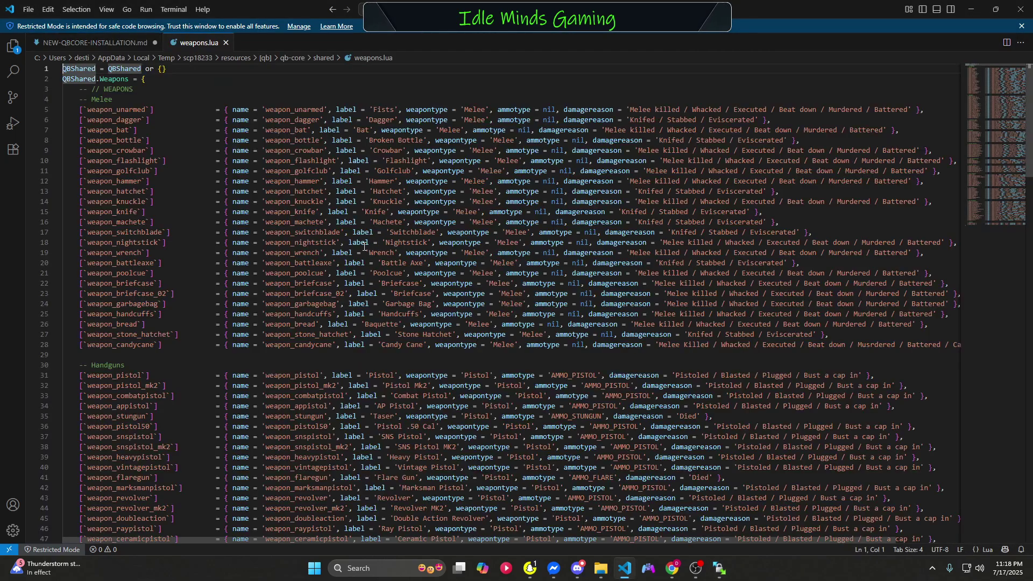
Step: Paste the copied Kyros weapon list into QBShared.Weapons, on a new line below the WEAPONS comment and above the Melee section
scroll(365, 246, down, 20)
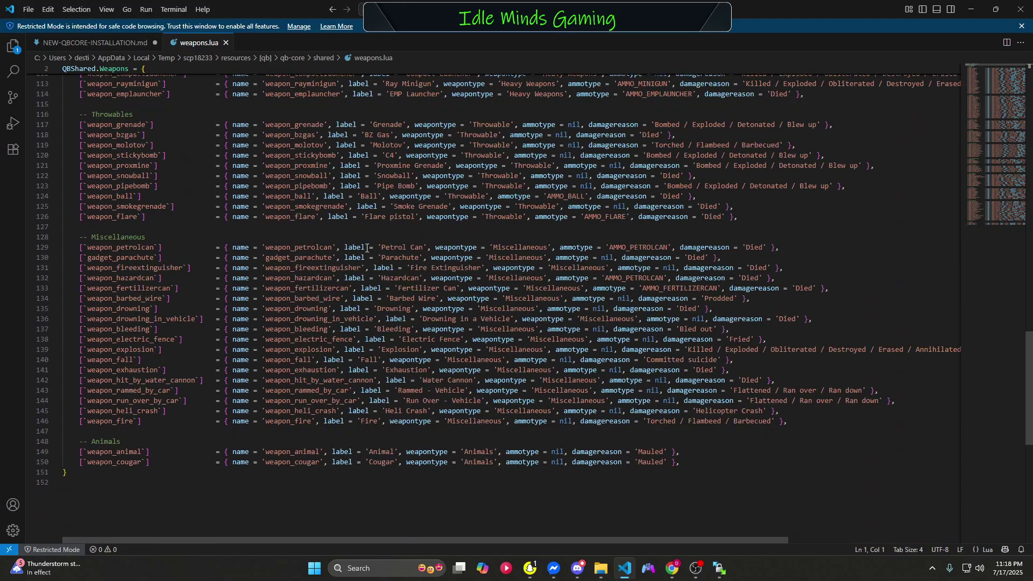
scroll(369, 246, down, 8)
scroll(369, 246, up, 5)
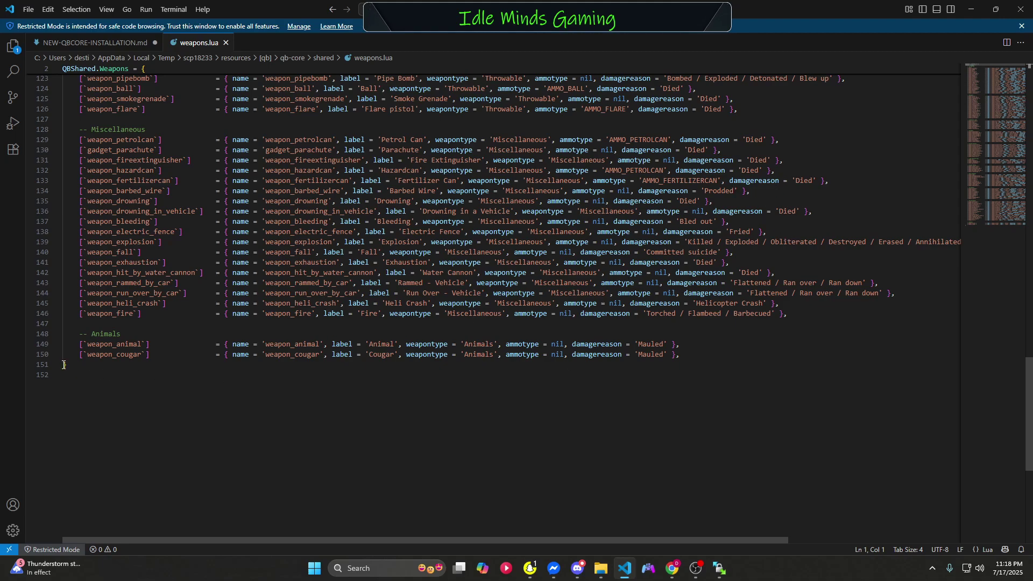
scroll(116, 327, up, 16)
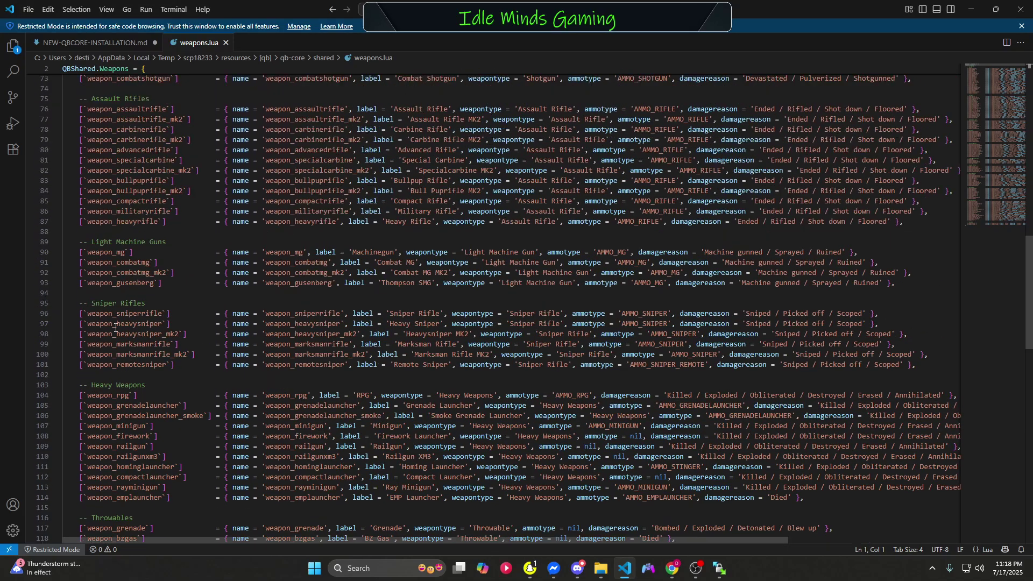
scroll(116, 327, up, 20)
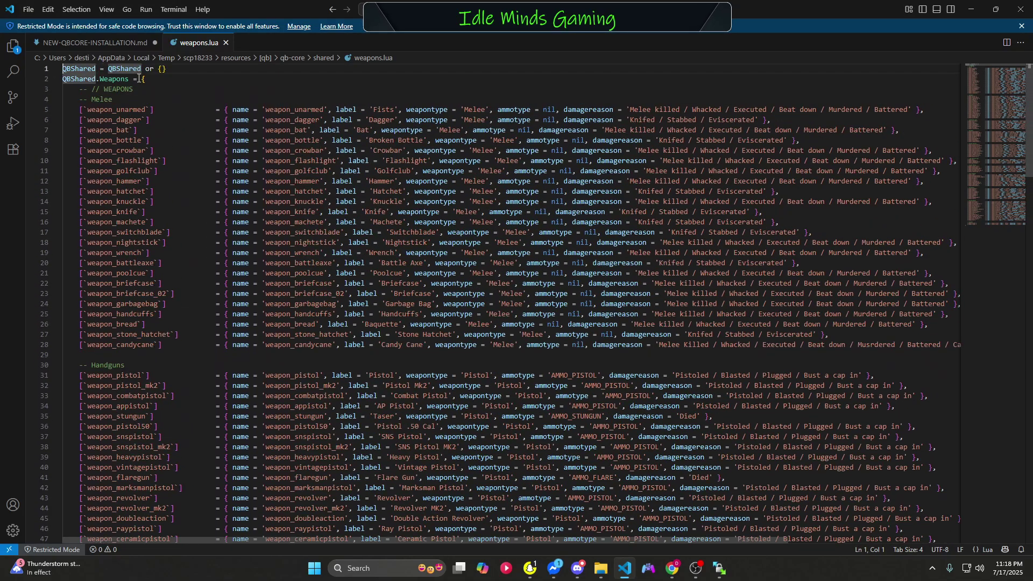
click(153, 84)
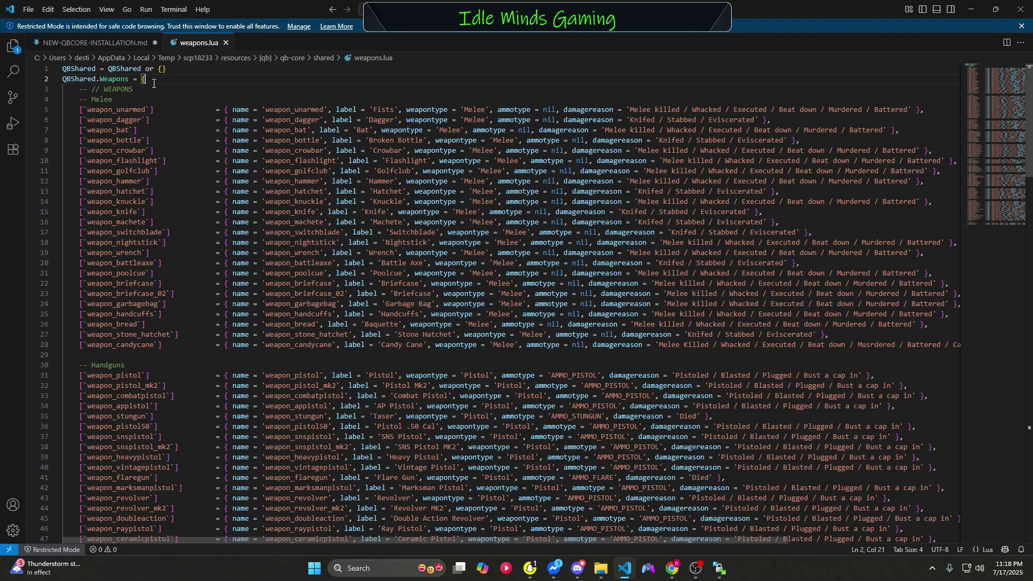
key(Down)
key(Return)
key(Return)
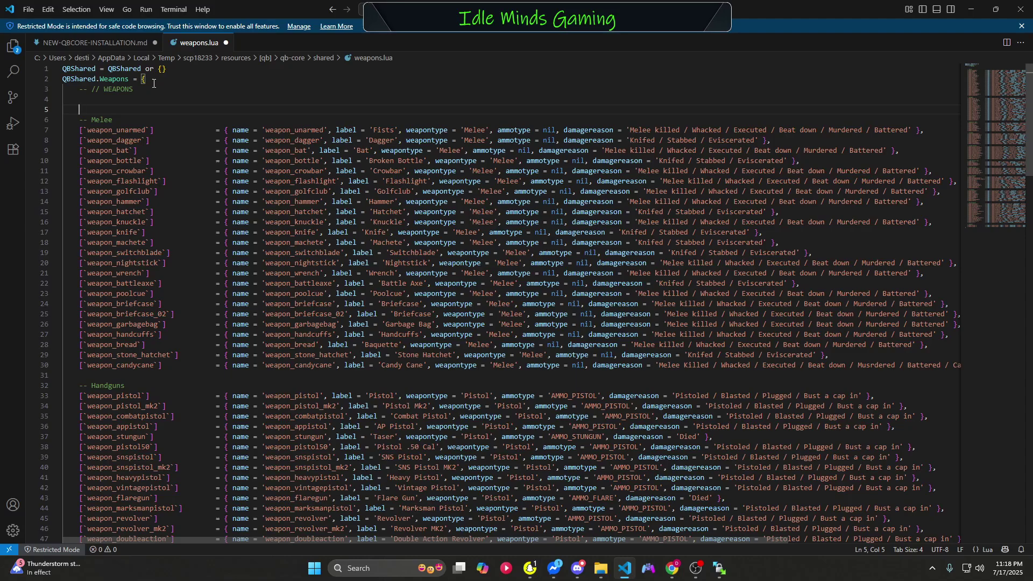
key(ctrl+v)
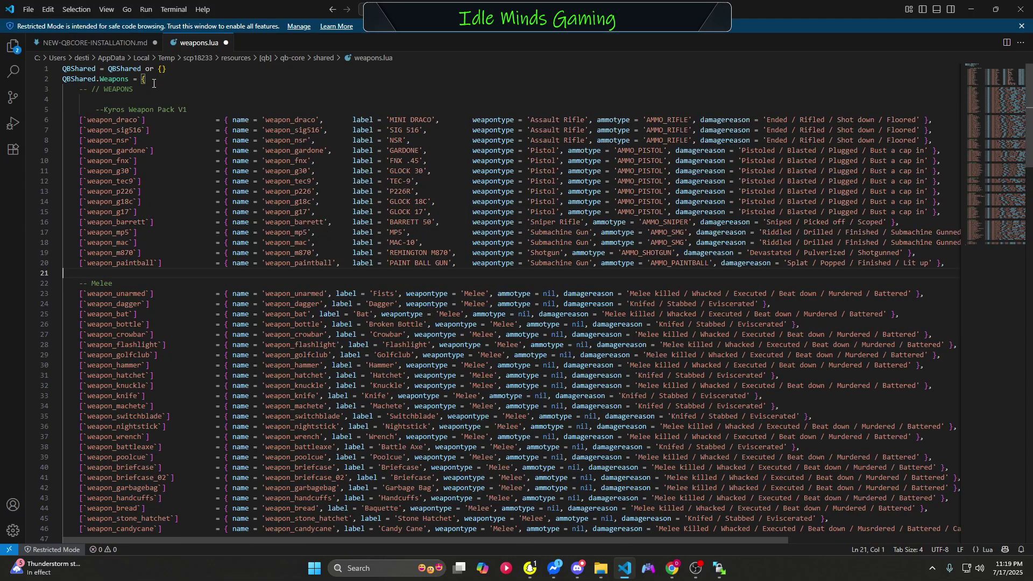
Step: Remove the extra indentation before the pasted Kyros Weapon Pack V1 comment so that it lines up with the weapon entries
click(99, 110)
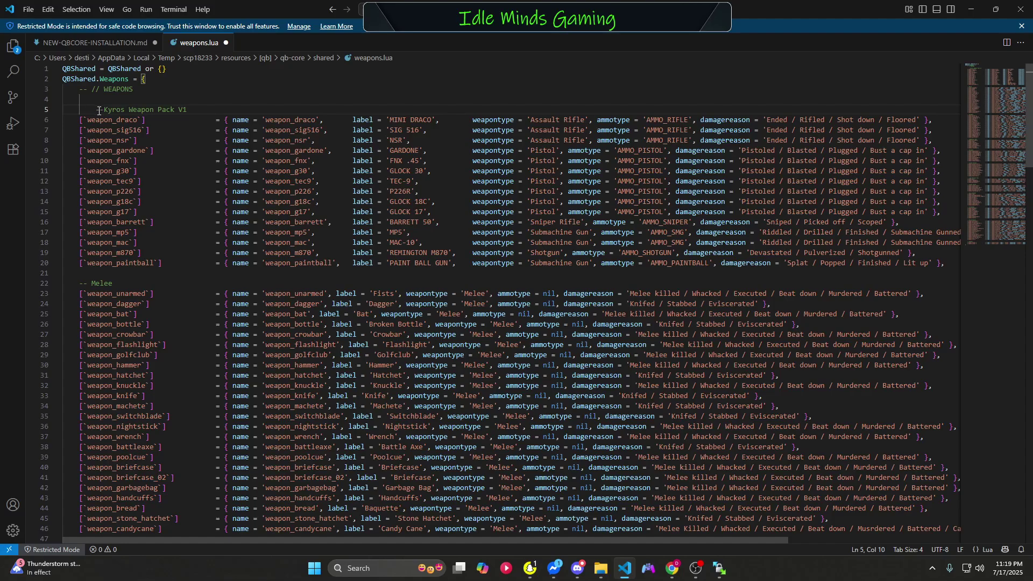
click(96, 110)
key(BackSpace)
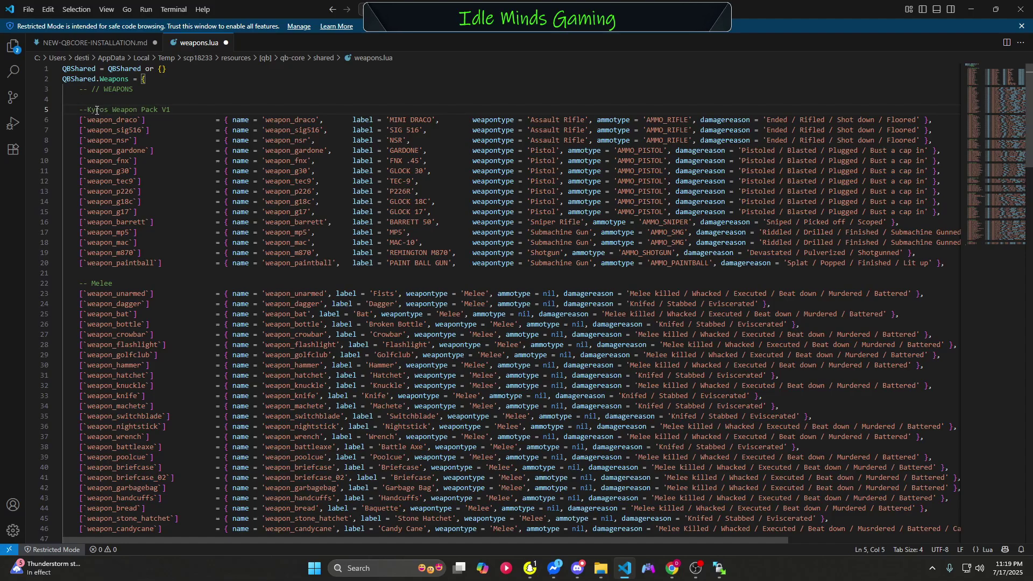
Step: Save the edited weapons.lua and close it
click(27, 9)
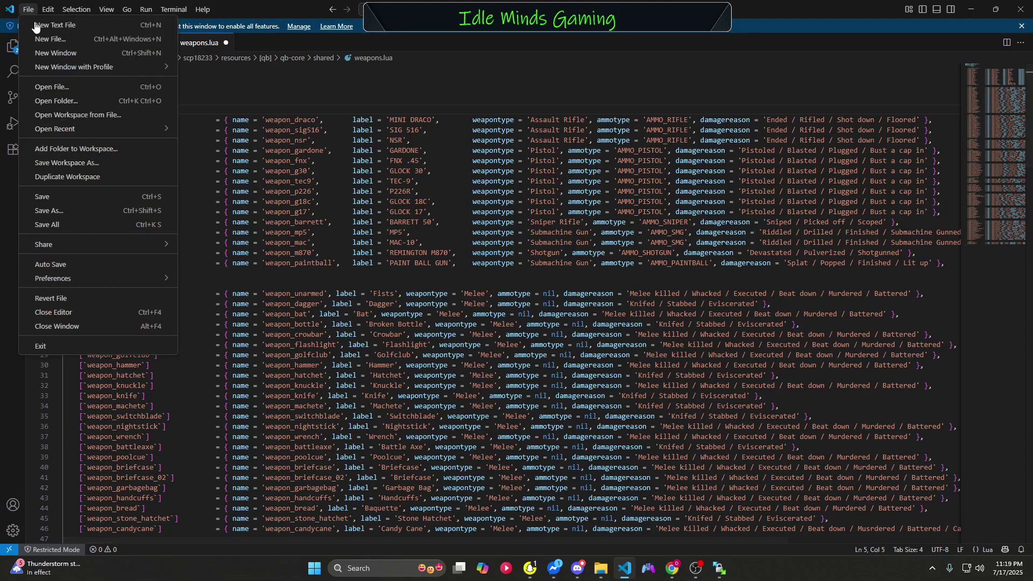
click(65, 197)
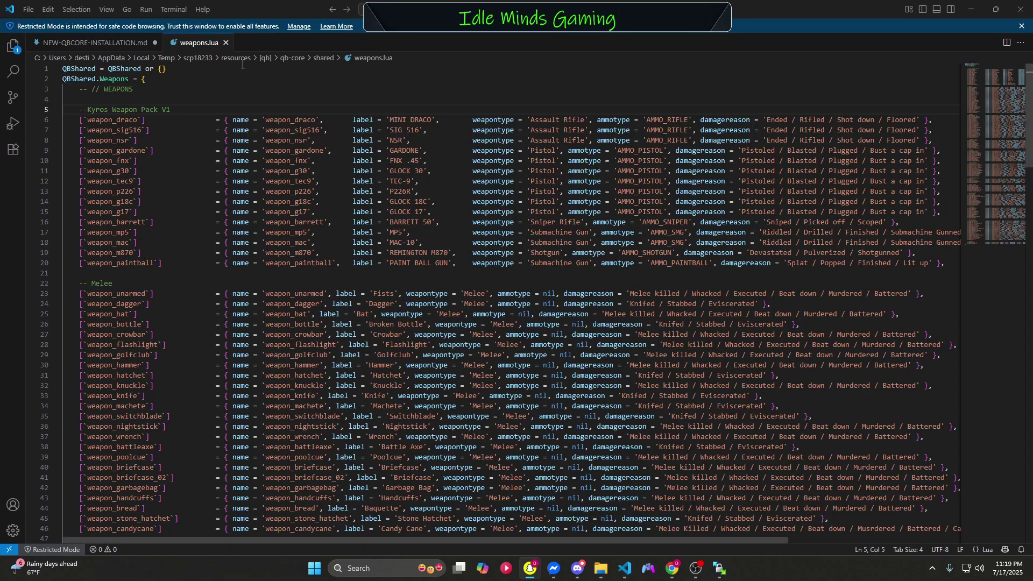
click(226, 43)
Step: Read step 3 of the installation guide, checking the third code list and which weapdraw file it belongs in
scroll(346, 346, down, 4)
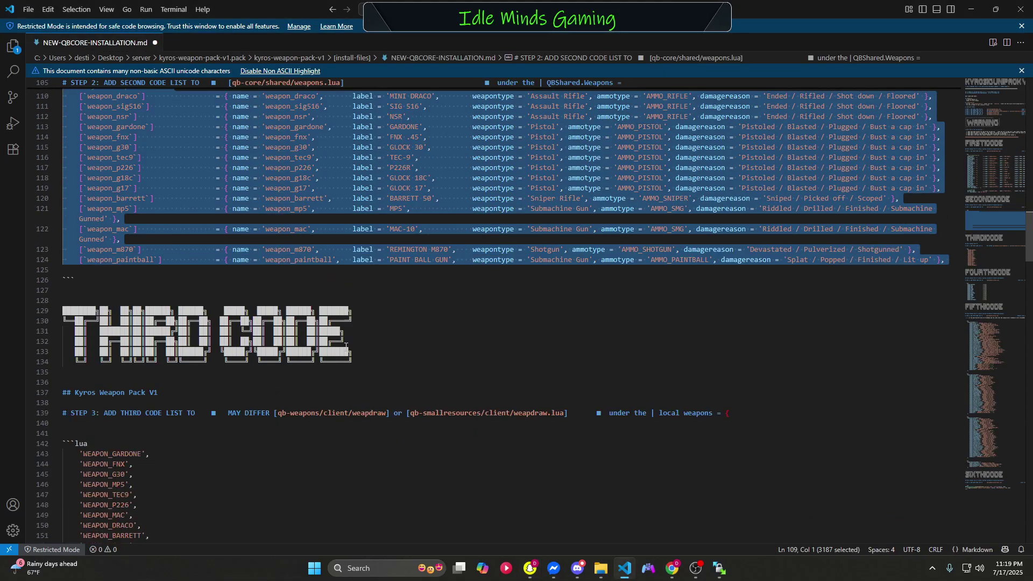
scroll(346, 345, down, 1)
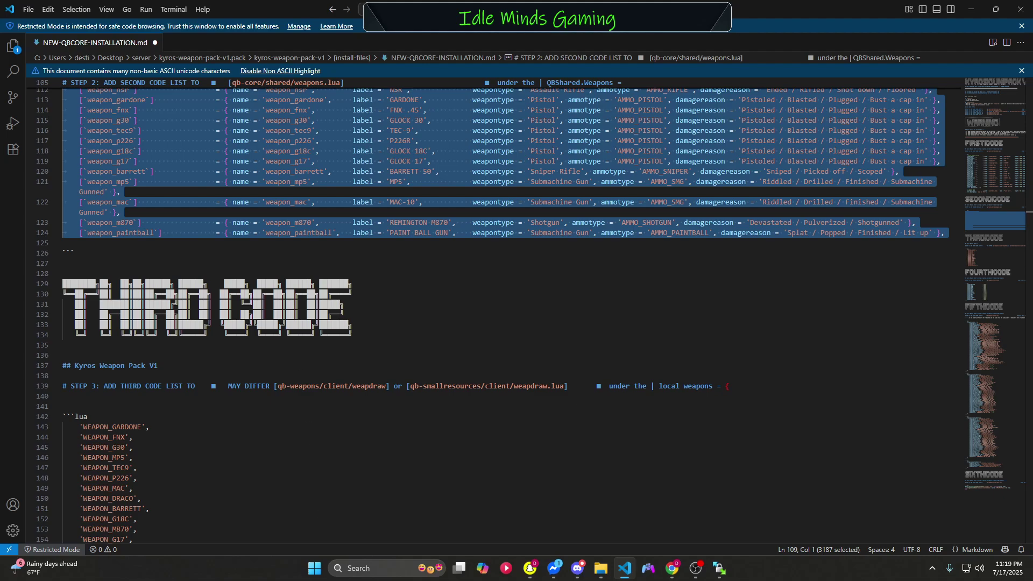
key(alt+Tab)
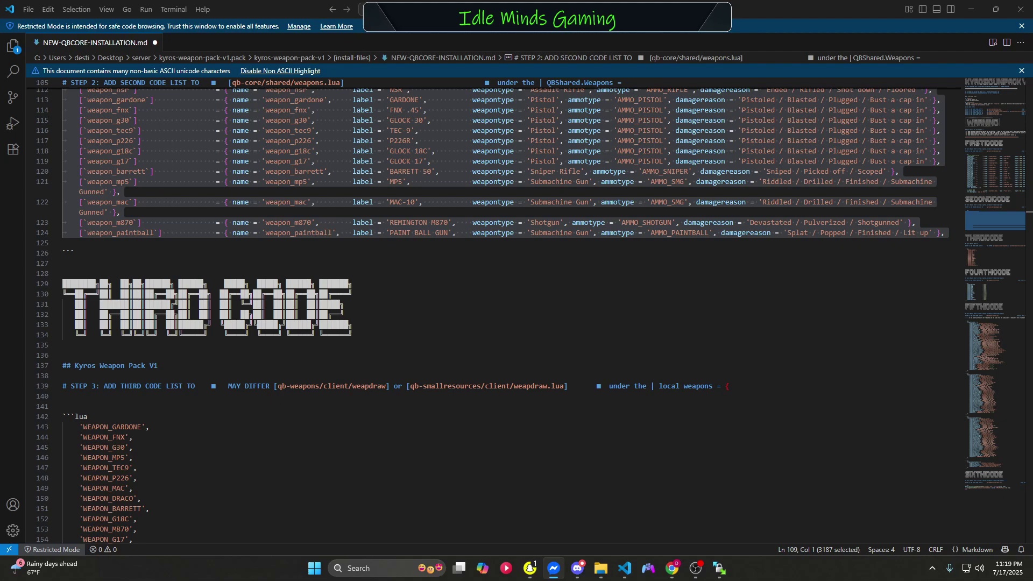
key(alt+Tab)
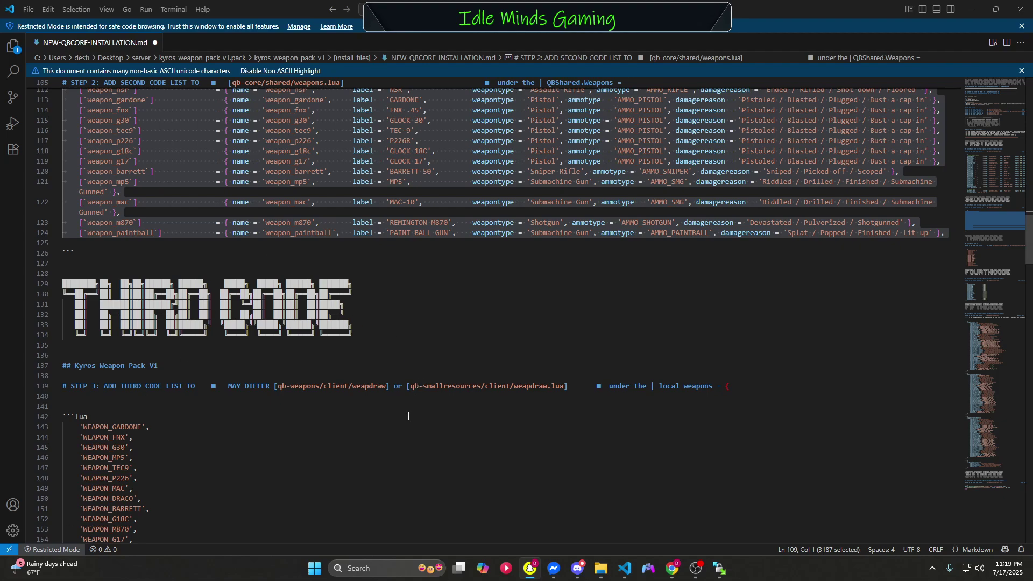
scroll(320, 399, down, 1)
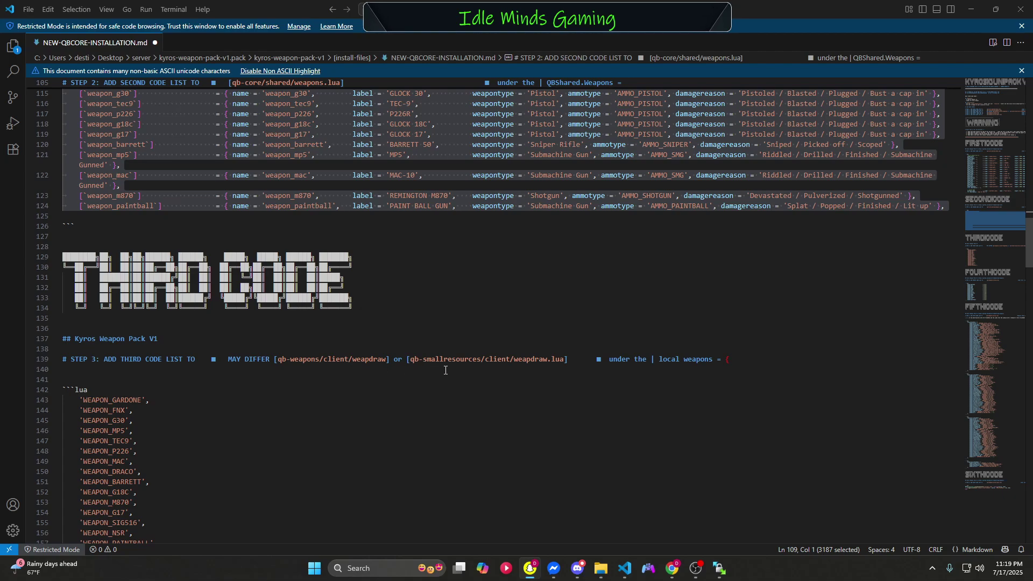
scroll(511, 369, down, 2)
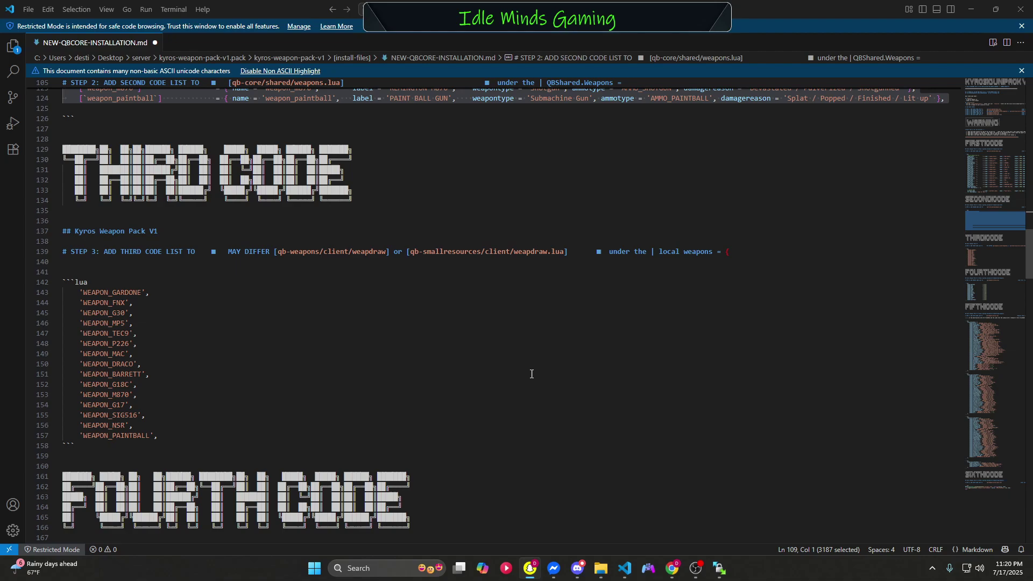
Step: Switch to WinSCP and browse to the server's qb-weapons/client folder to look for the weapdraw file
click(721, 568)
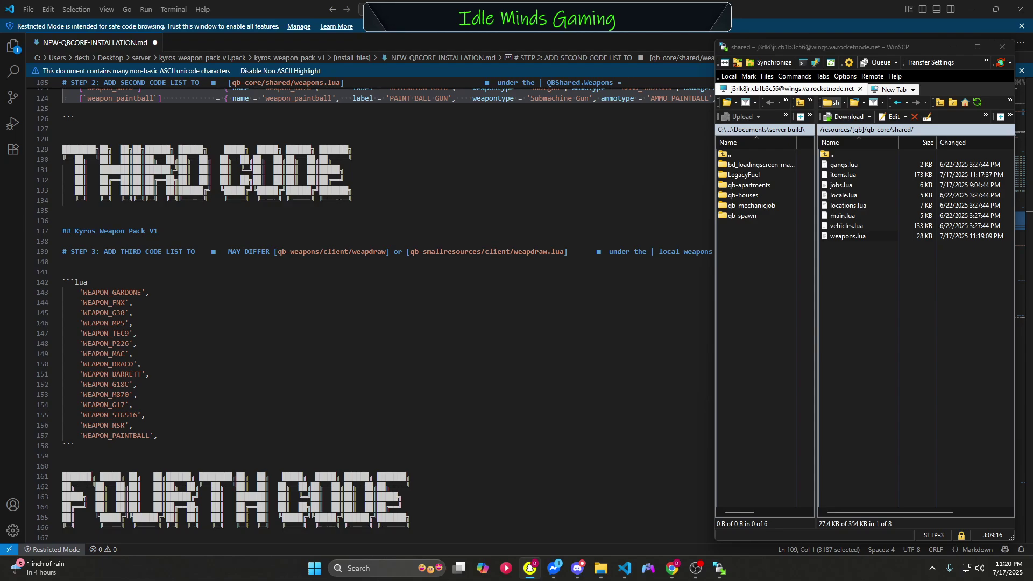
click(853, 282)
key(BackSpace)
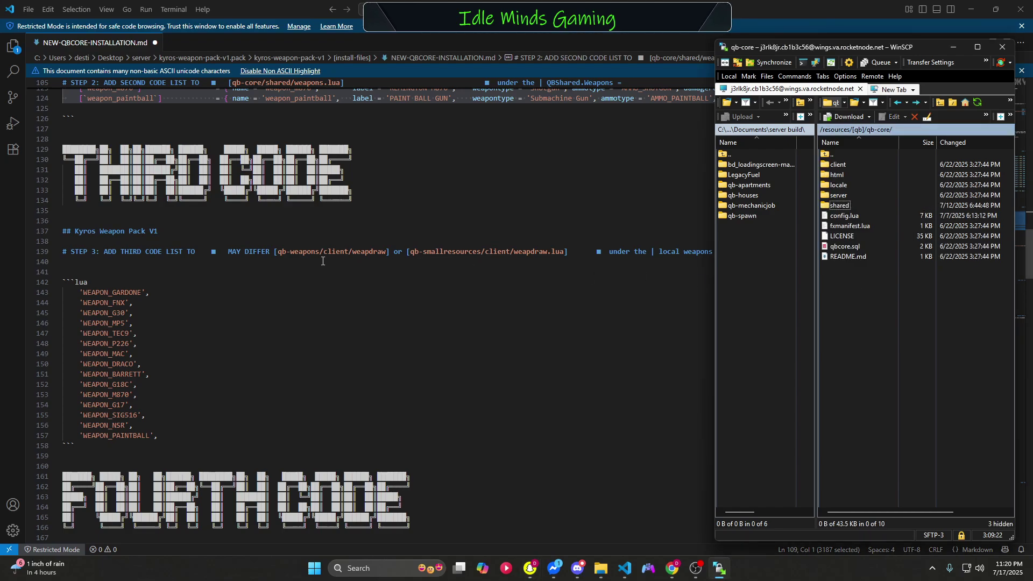
key(BackSpace)
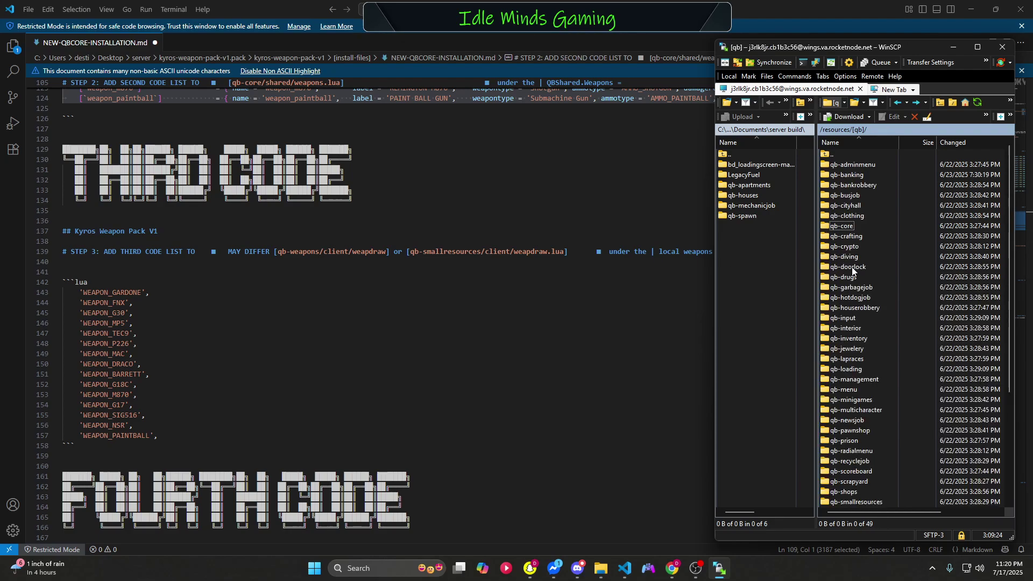
scroll(859, 297, down, 5)
double_click(852, 482)
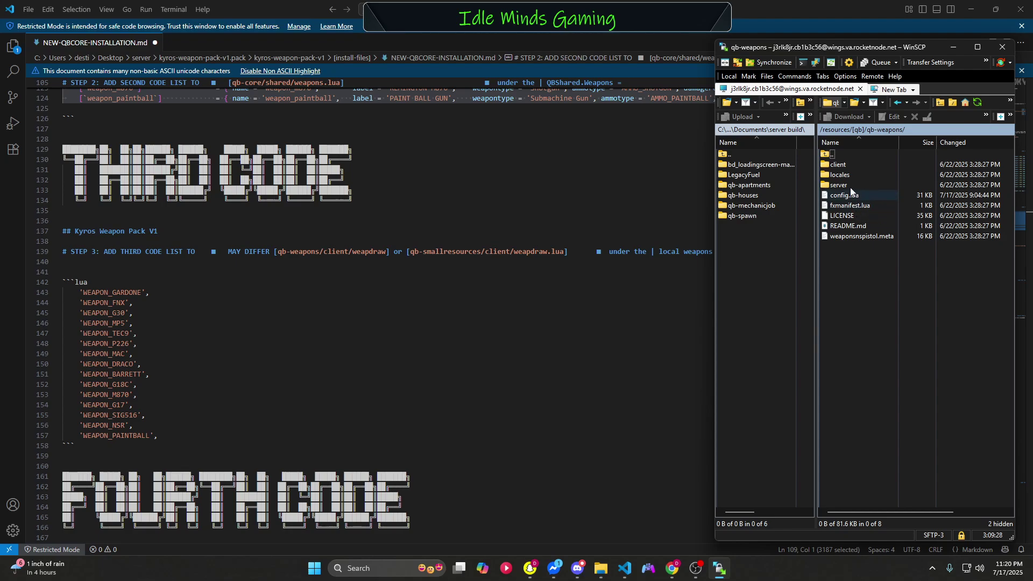
double_click(845, 166)
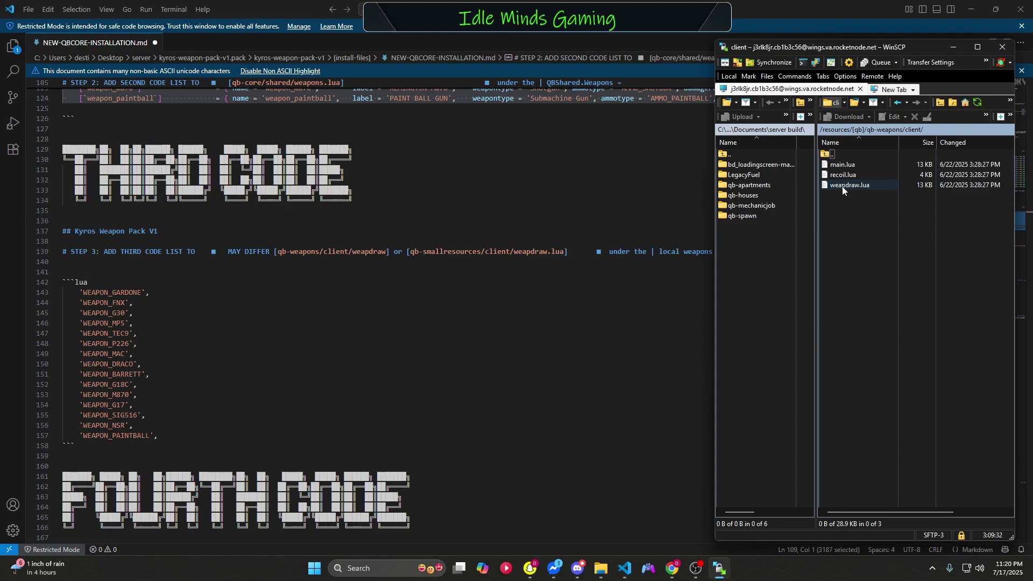
Step: Browse to the qb-smallresources/client folder under [qb] to check it for a weapdraw file
key(BackSpace)
key(BackSpace)
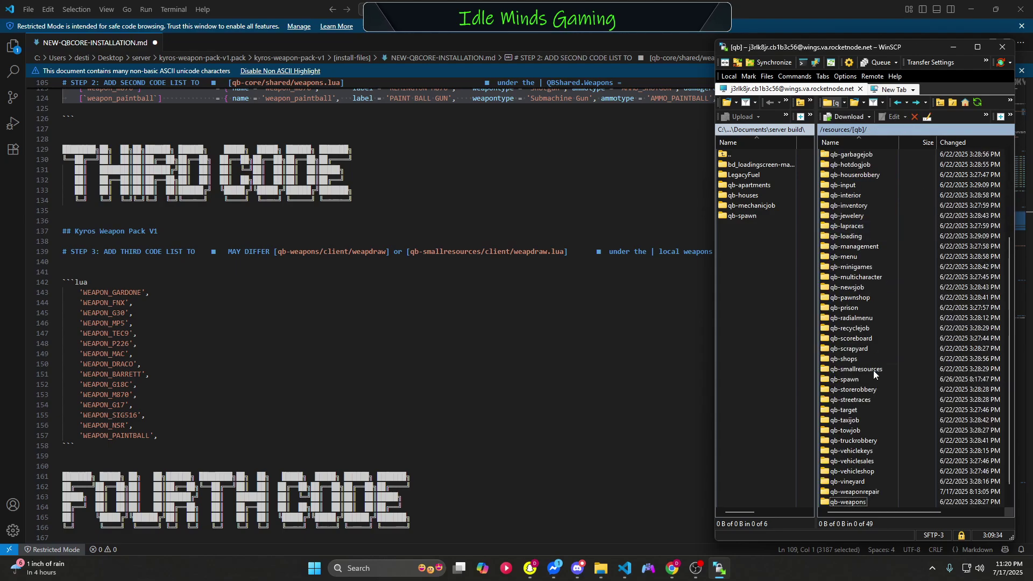
double_click(857, 370)
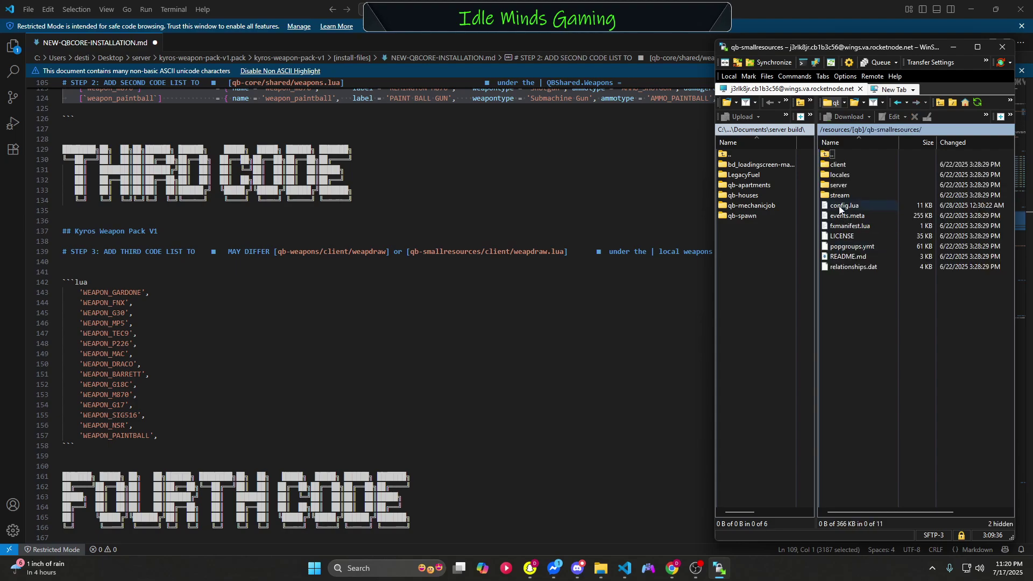
double_click(838, 164)
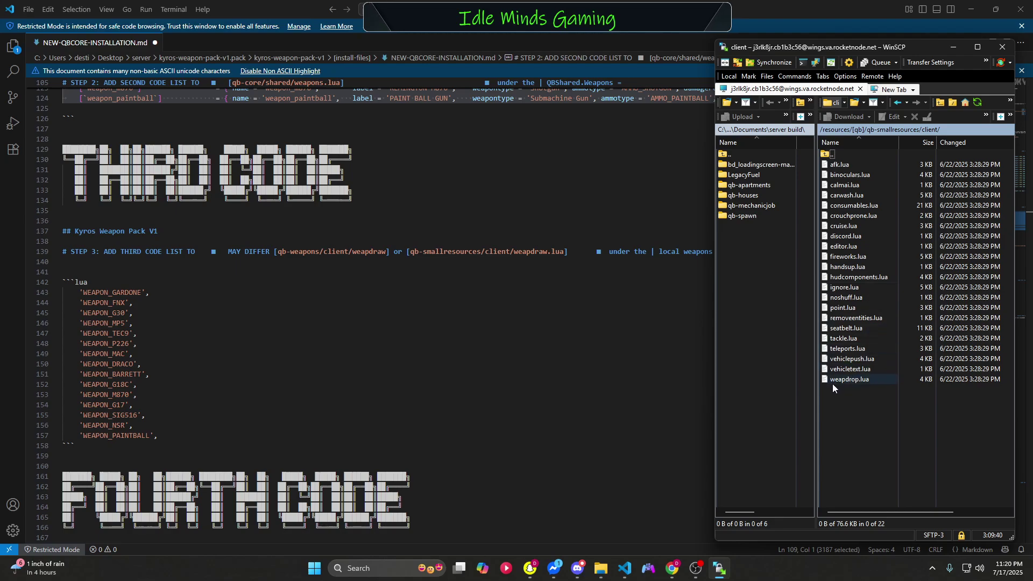
Step: Open weapdrop.lua, compare its list with the guide's step 3 instructions, and close the file
right_click(867, 379)
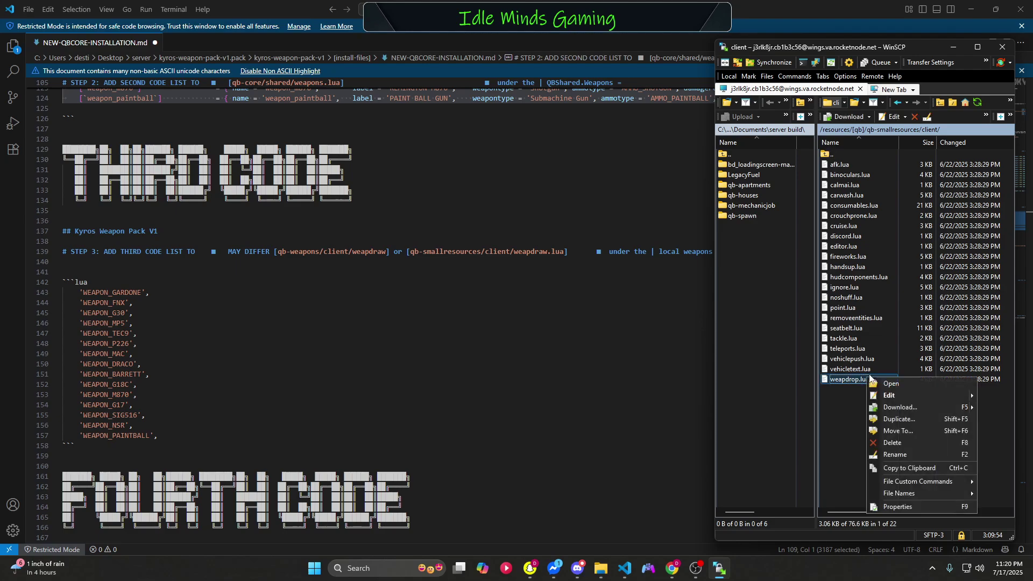
click(884, 384)
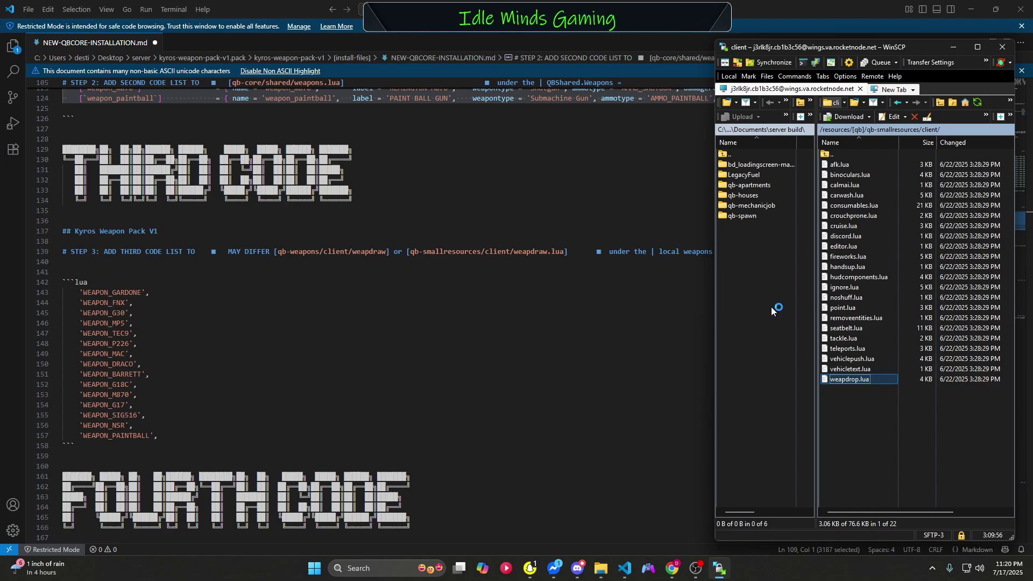
scroll(546, 304, down, 18)
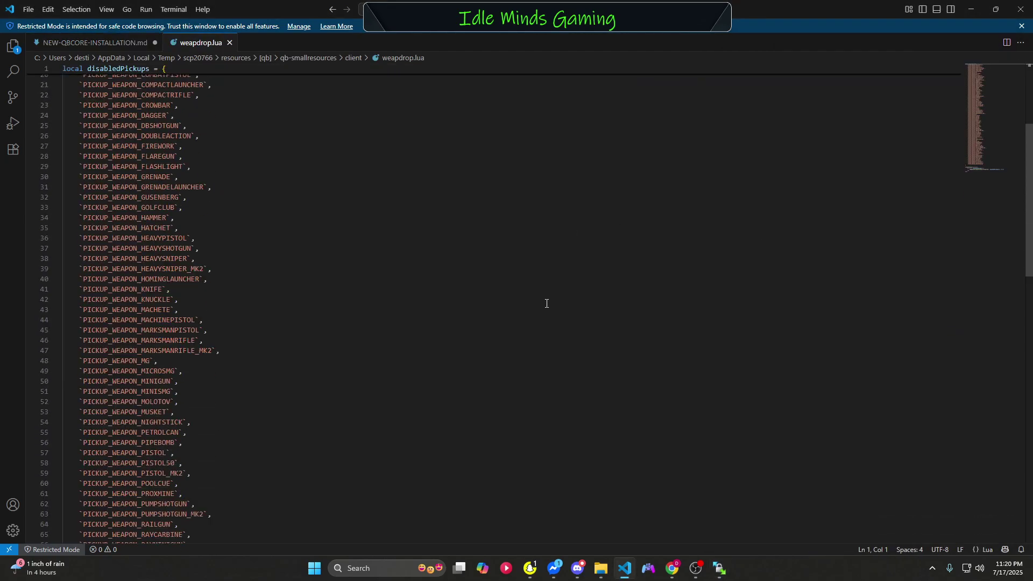
scroll(547, 294, up, 18)
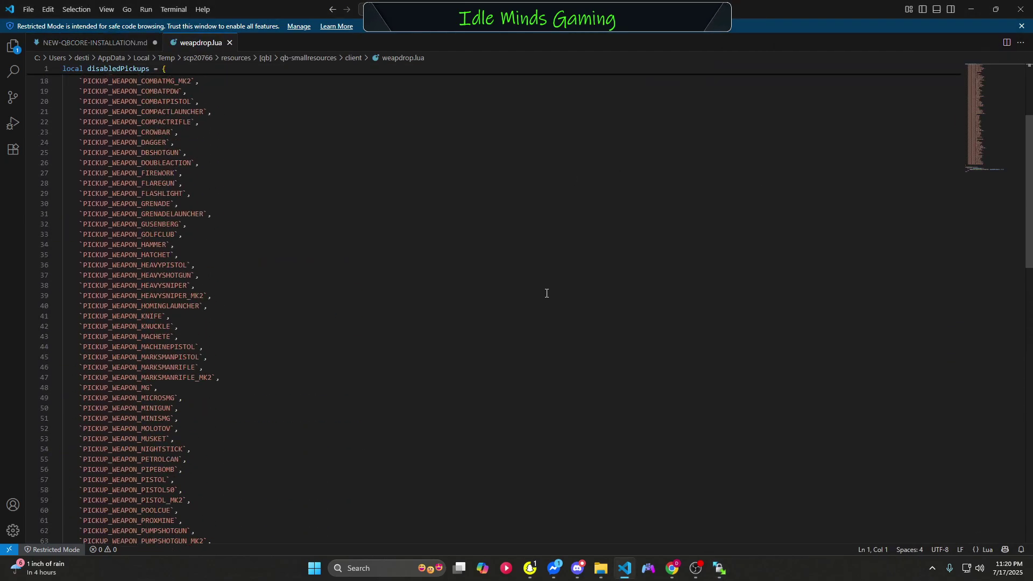
click(130, 45)
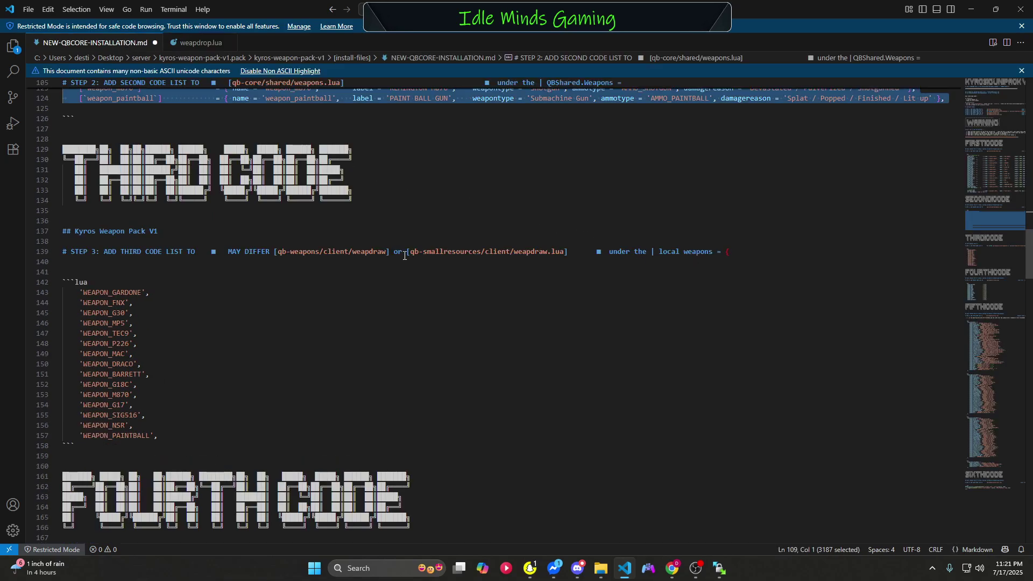
click(228, 42)
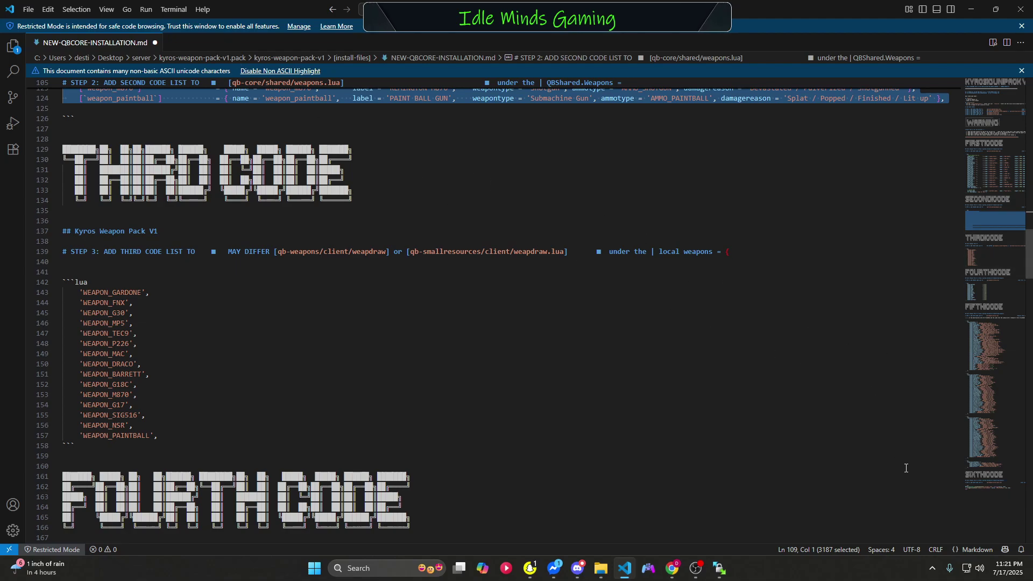
Step: Return to WinSCP and open weapdraw.lua from the server's qb-weapons/client folder
key(alt+Tab)
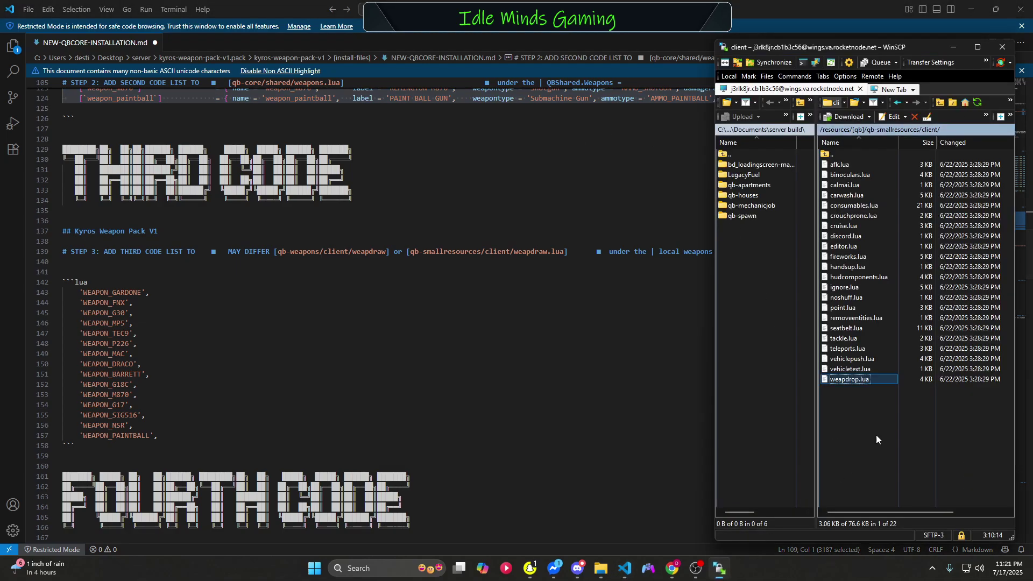
key(BackSpace)
key(BackSpace)
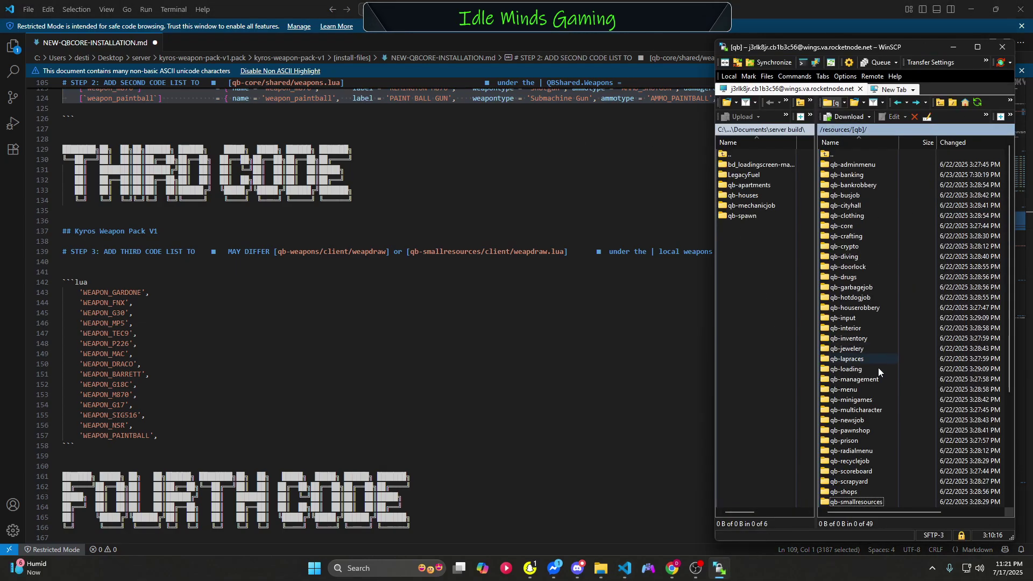
double_click(854, 482)
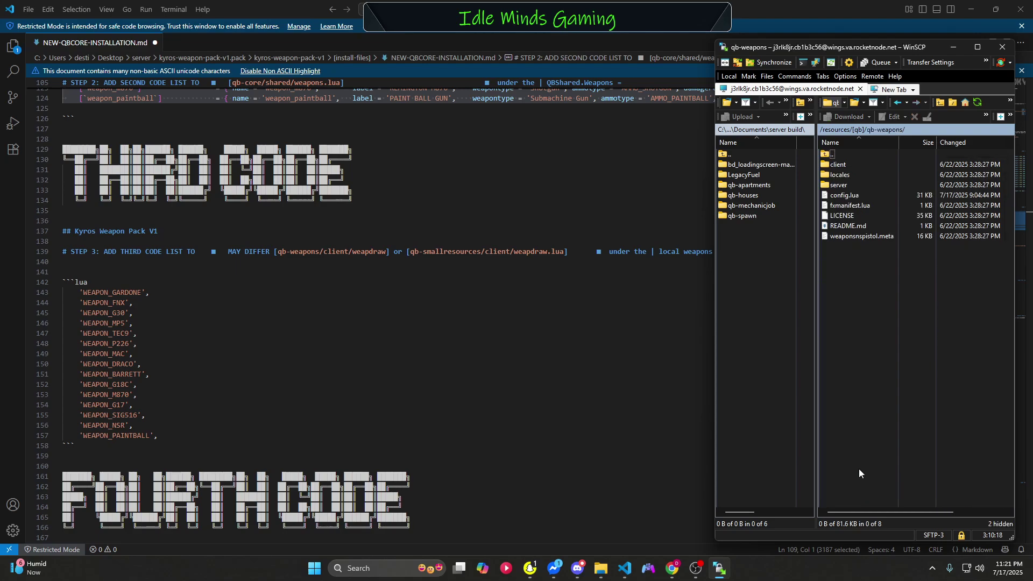
double_click(839, 164)
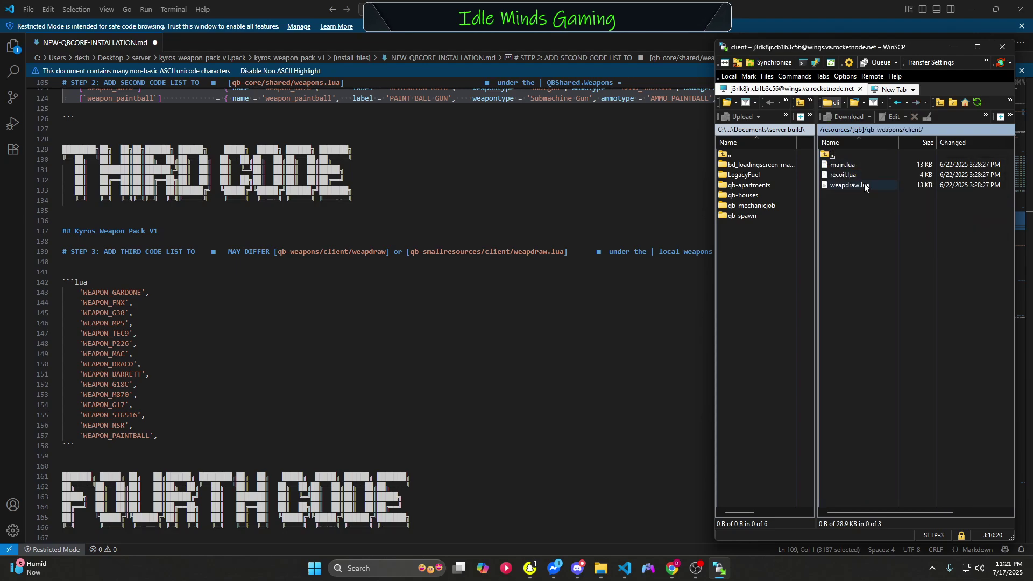
right_click(857, 185)
click(860, 196)
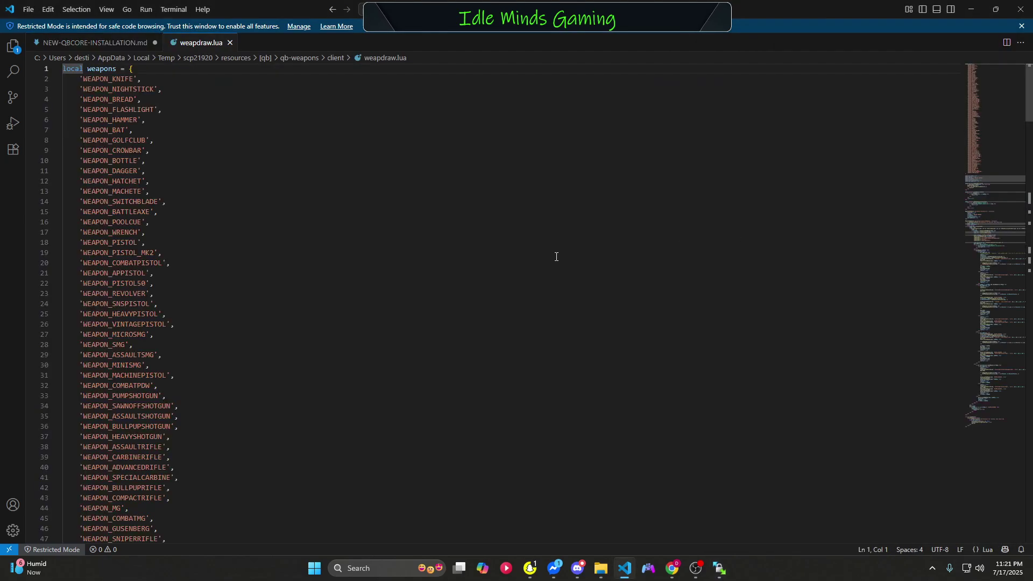
Step: Examine the full local weapons list in weapdraw.lua and close the file
scroll(556, 257, down, 10)
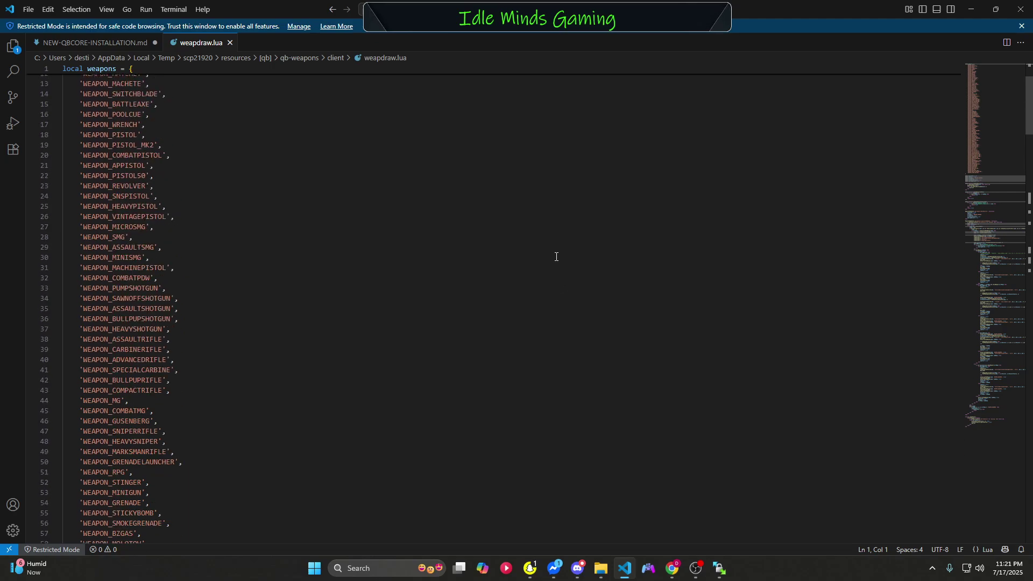
scroll(556, 256, up, 10)
scroll(557, 257, down, 15)
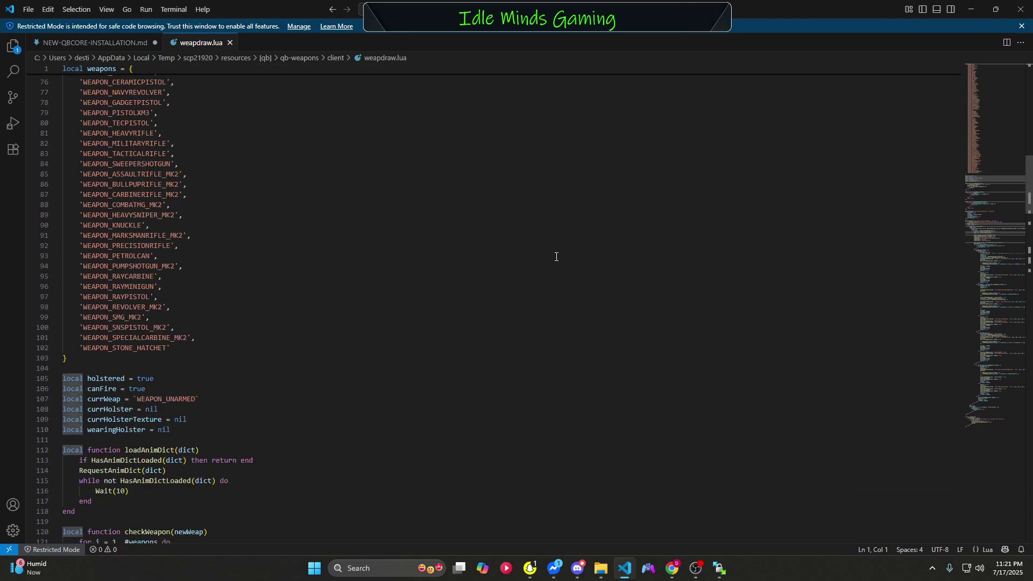
scroll(556, 257, up, 4)
scroll(557, 256, up, 15)
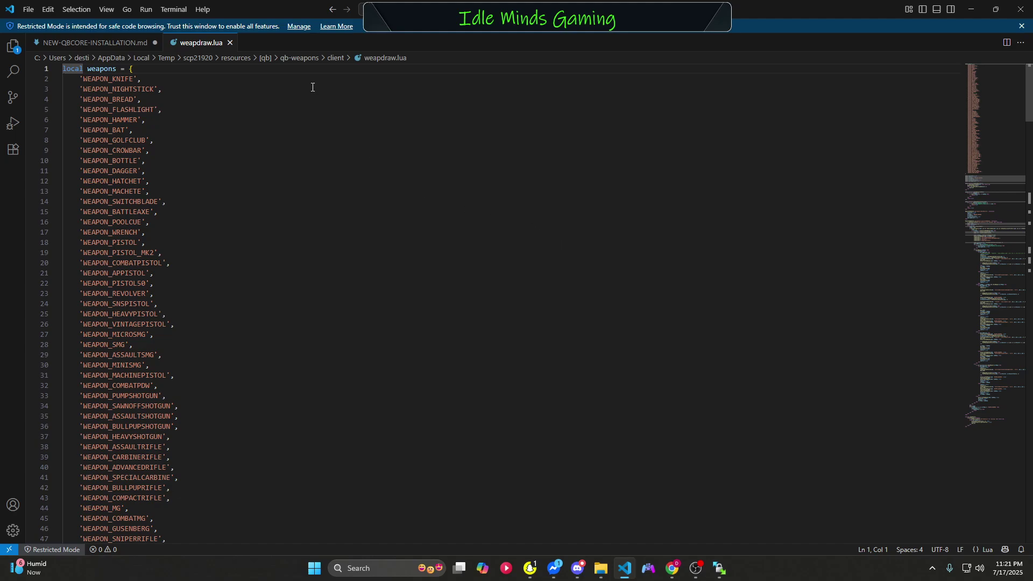
click(230, 43)
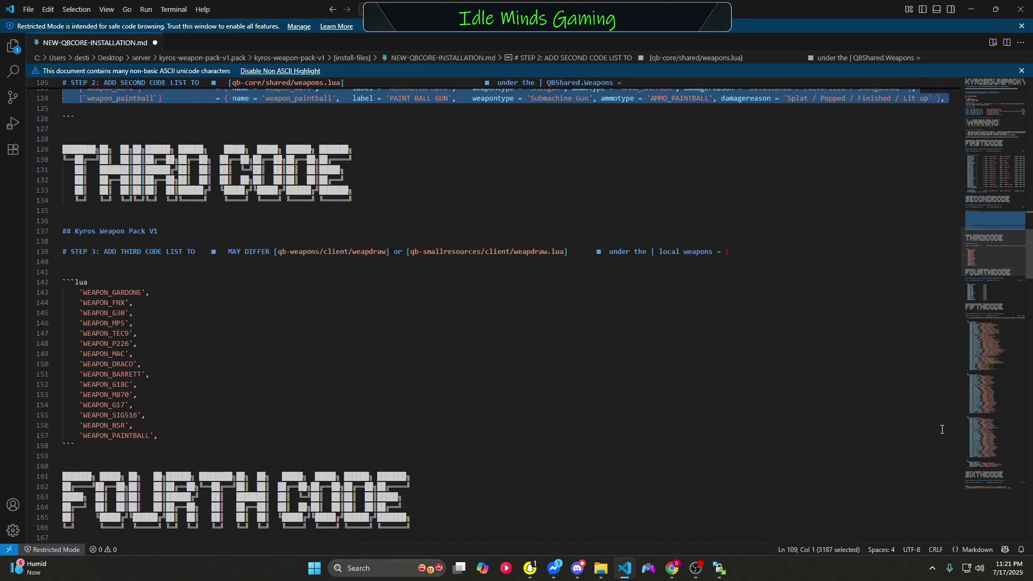
Step: Switch back to WinSCP and go to the qb-smallresources/client folder under [qb]
click(719, 568)
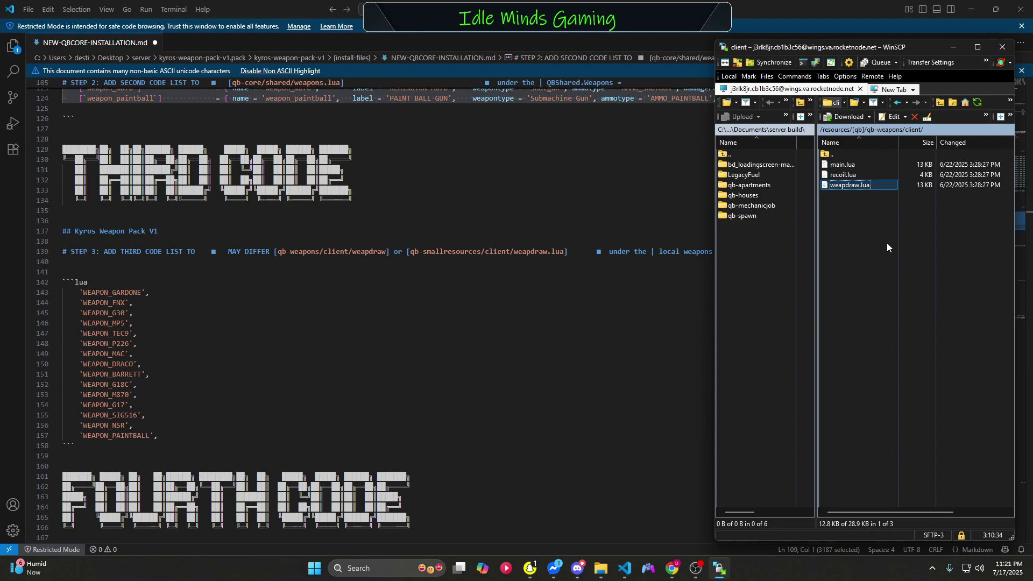
key(BackSpace)
key(BackSpace)
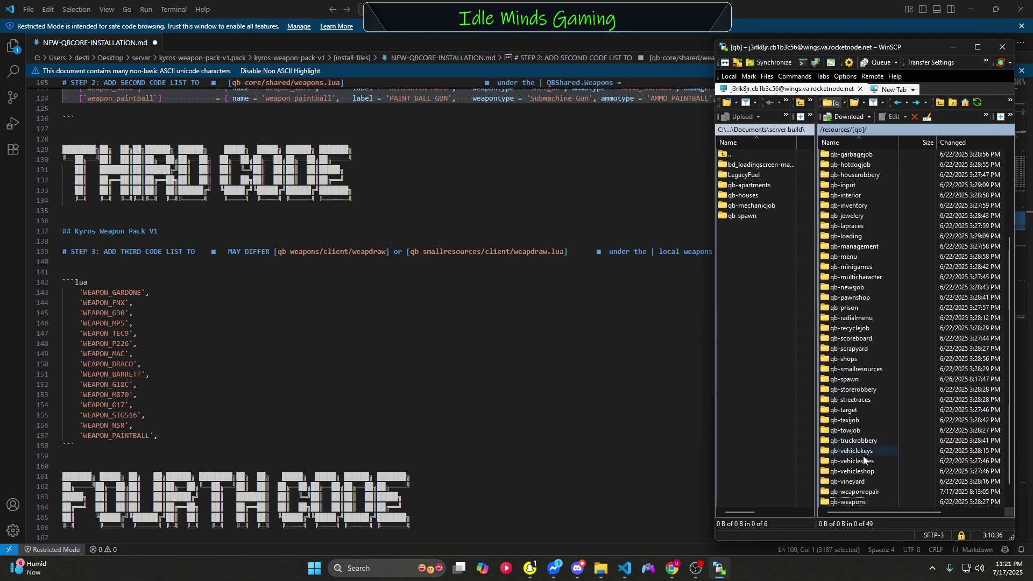
double_click(858, 370)
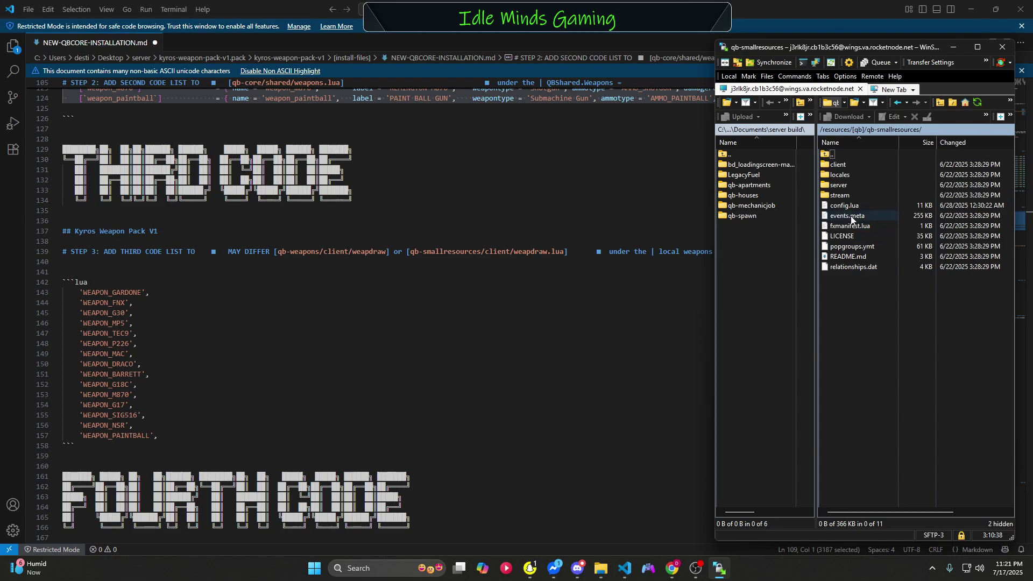
click(838, 167)
double_click(838, 168)
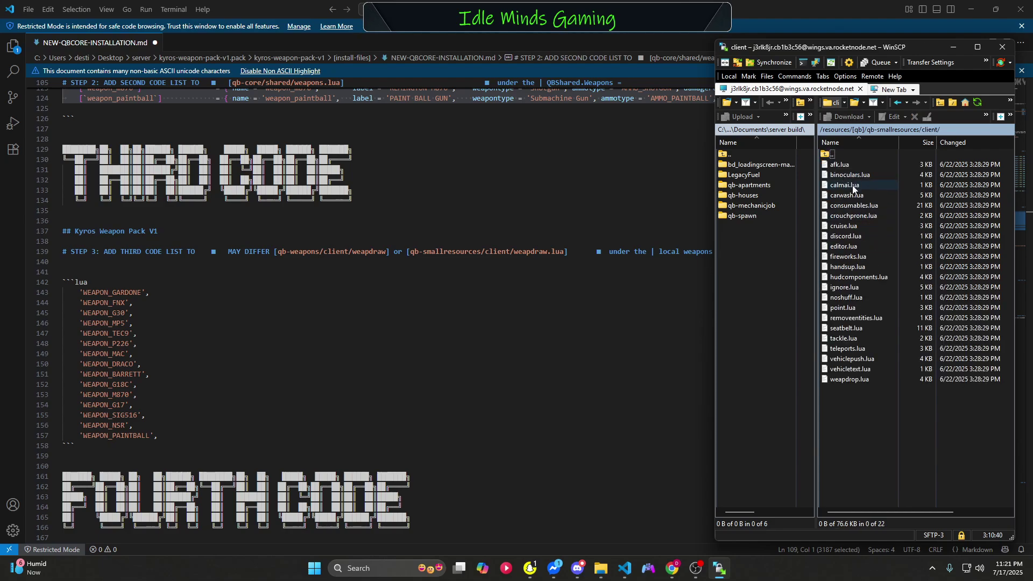
Step: Reopen weapdrop.lua and examine its disabledPickups list from start to end
right_click(848, 379)
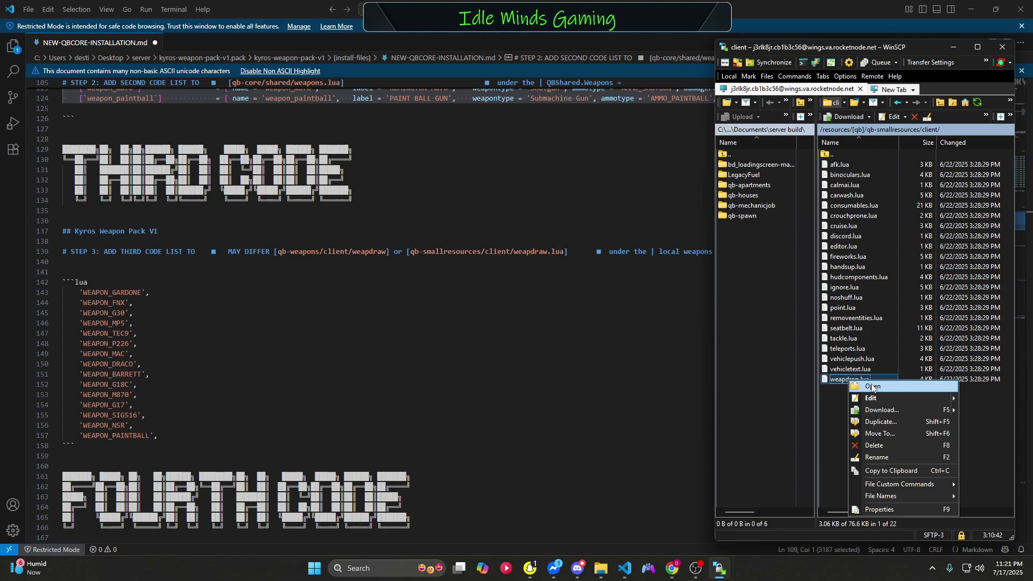
click(872, 387)
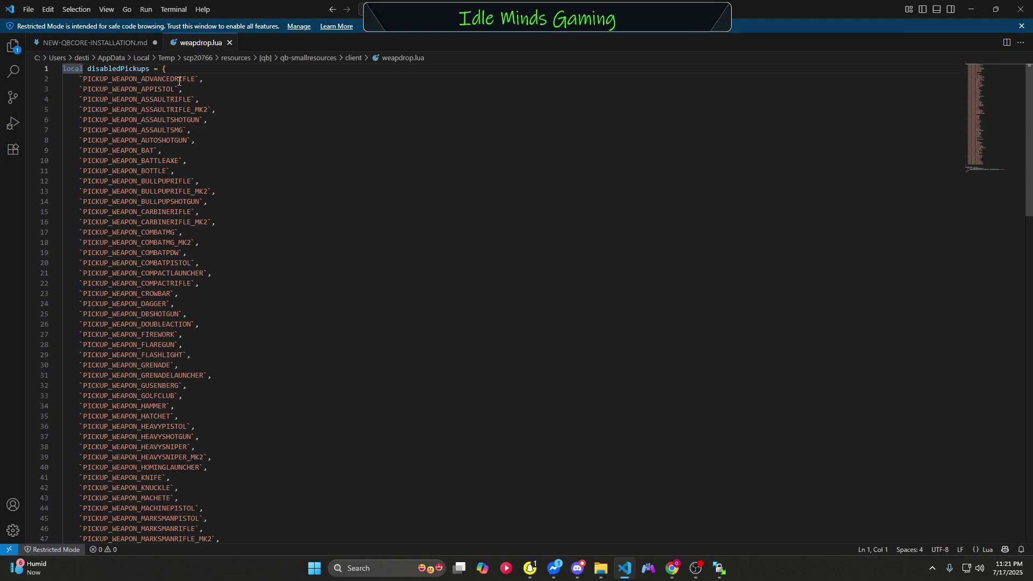
scroll(171, 131, down, 15)
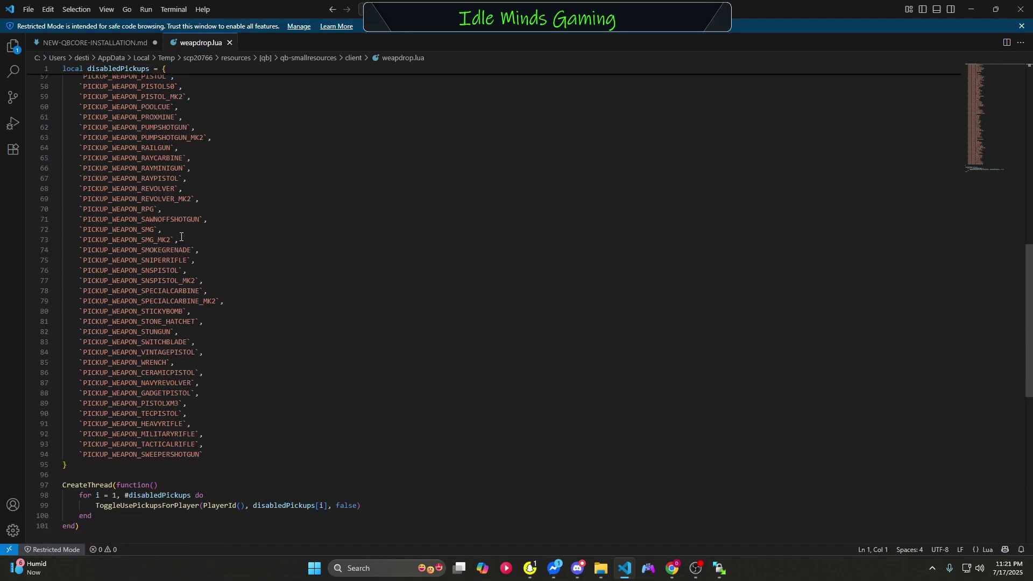
scroll(181, 237, up, 15)
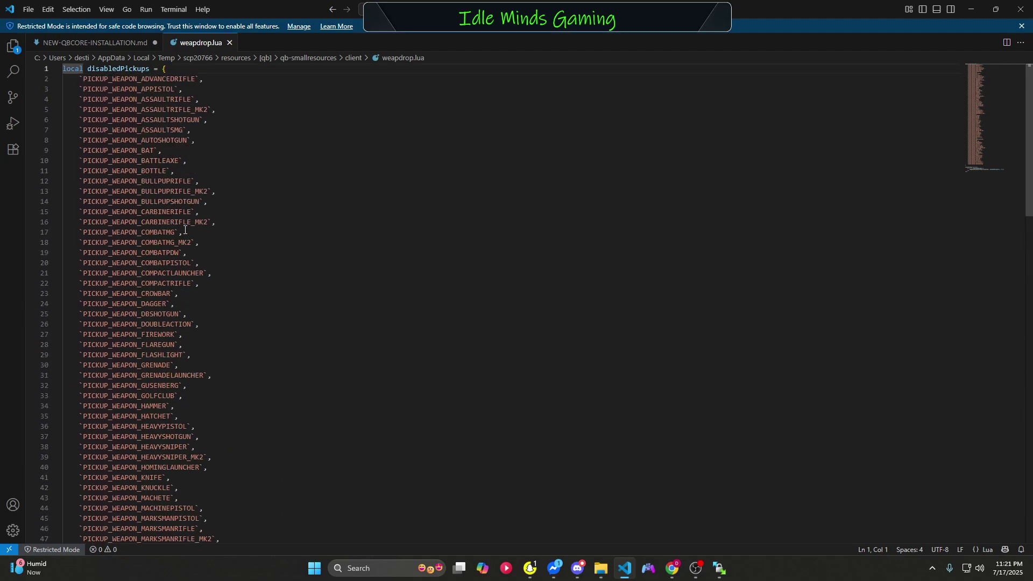
Step: Copy the third code list, WEAPON_GARDONE through WEAPON_PAINTBALL, from the installation guide and switch to WinSCP
click(124, 44)
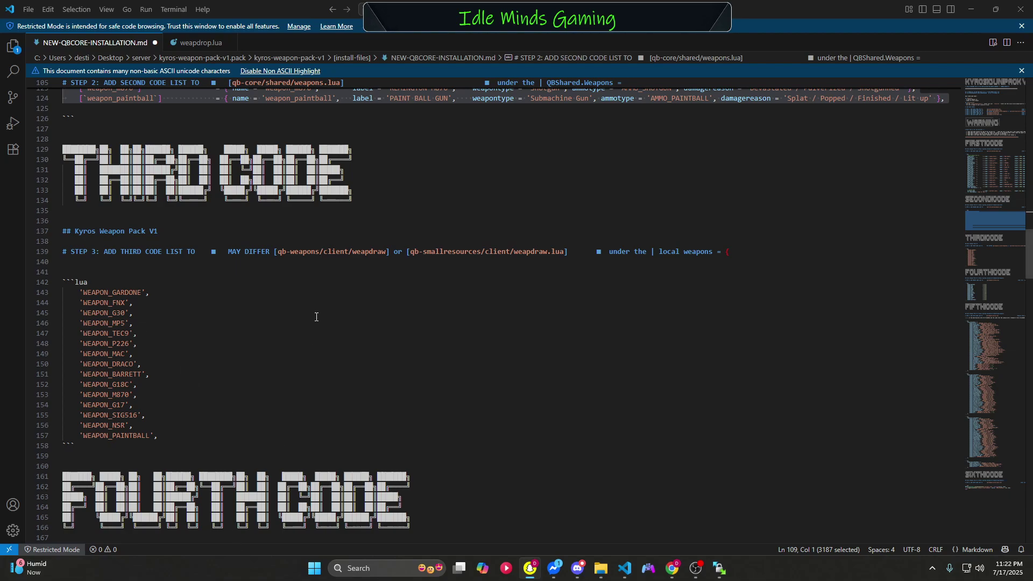
drag(162, 440, 63, 292)
right_click(108, 309)
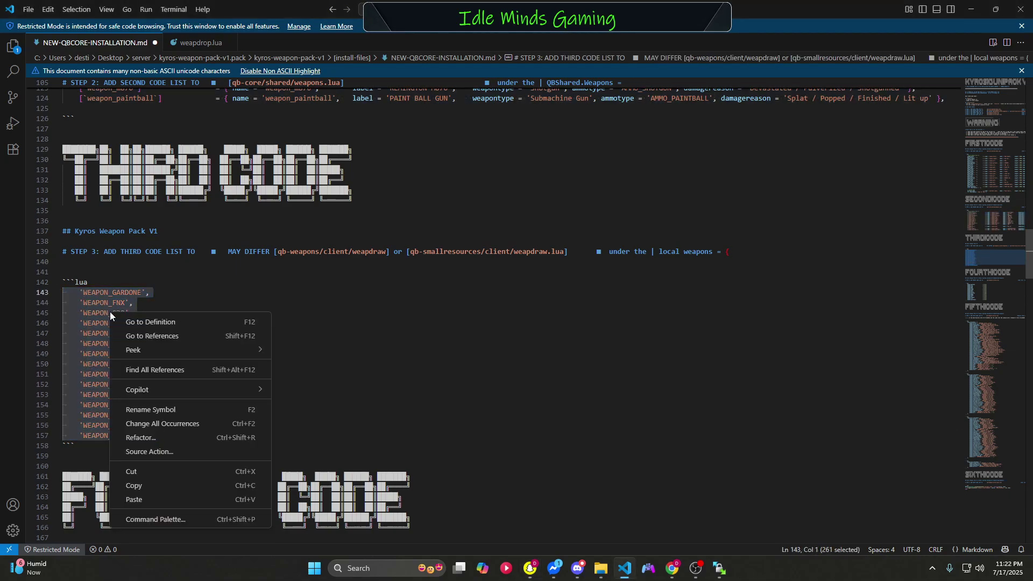
click(178, 468)
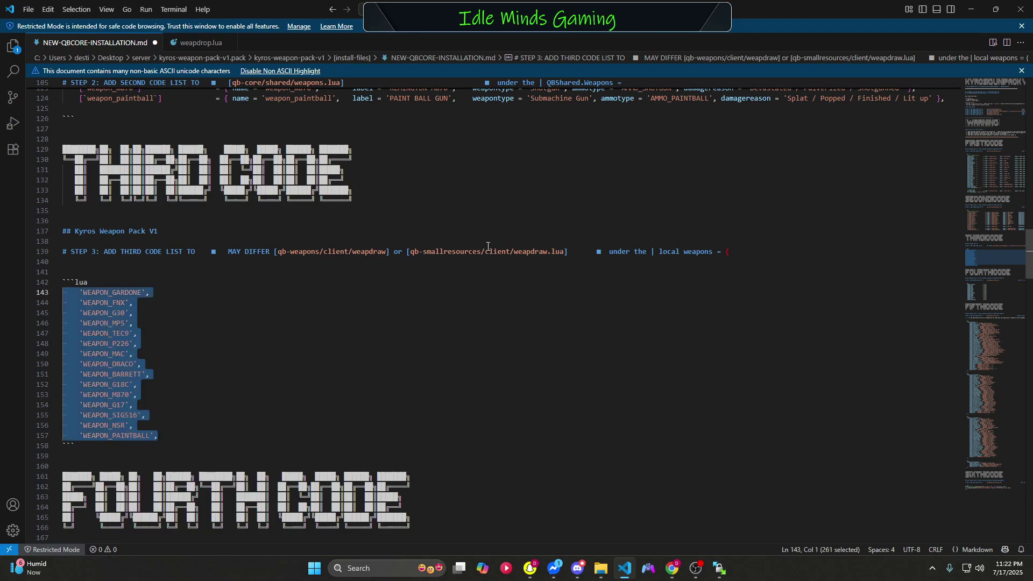
click(719, 568)
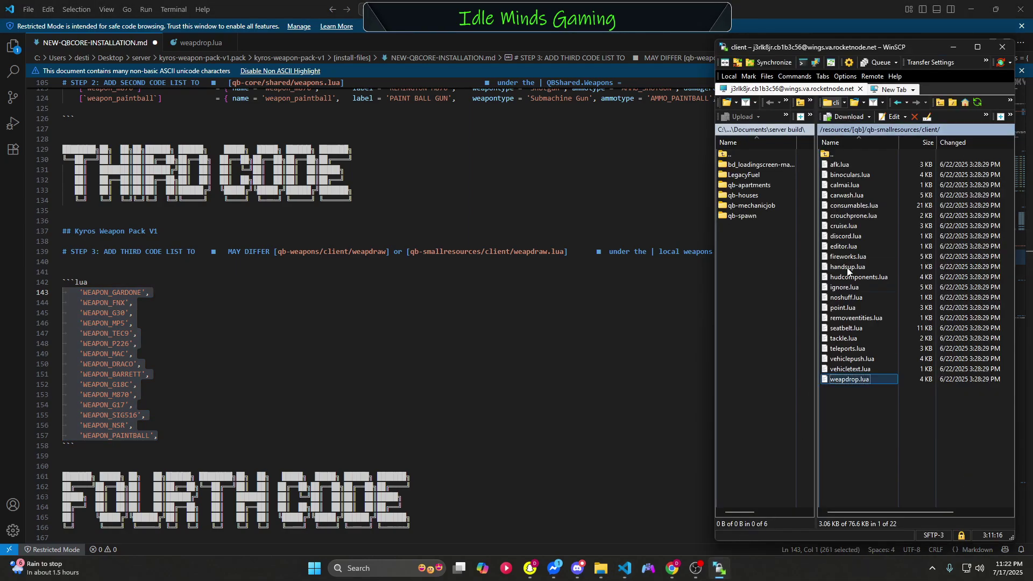
Step: Go up to the [qb] resources folder and open its qb-weapons folder
key(BackSpace)
key(BackSpace)
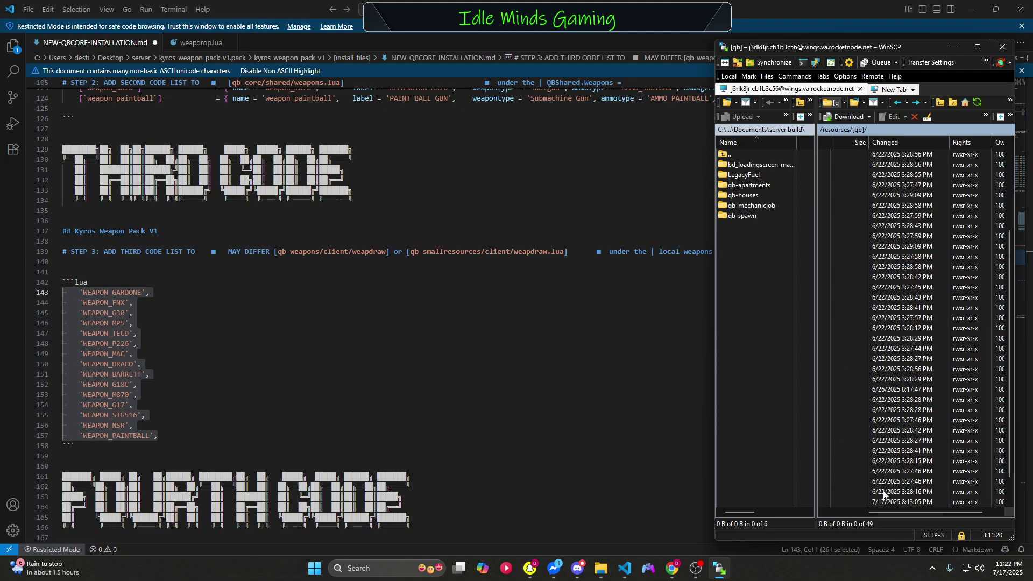
drag(886, 516, 837, 519)
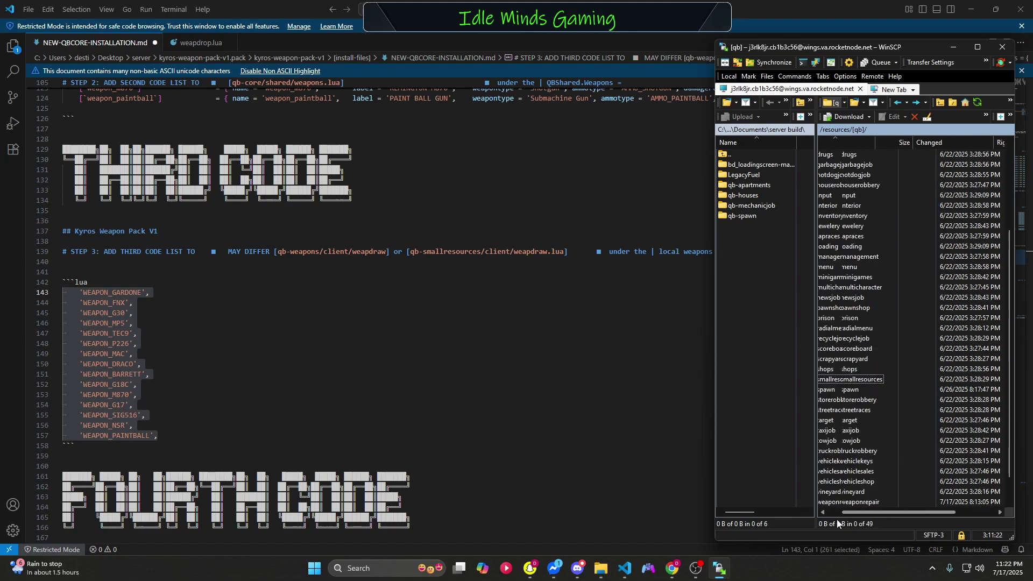
scroll(858, 486, down, 1)
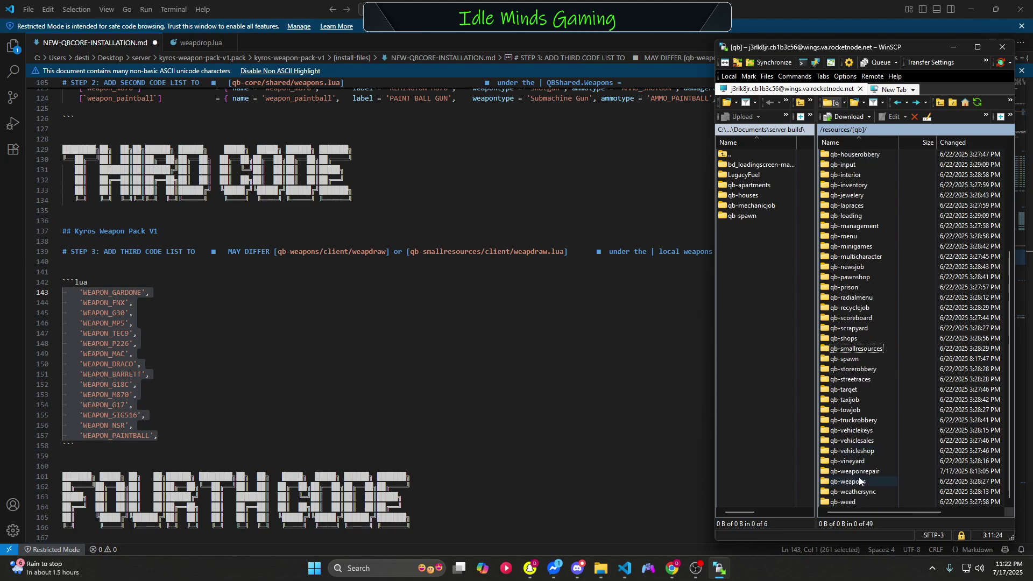
click(859, 473)
click(858, 482)
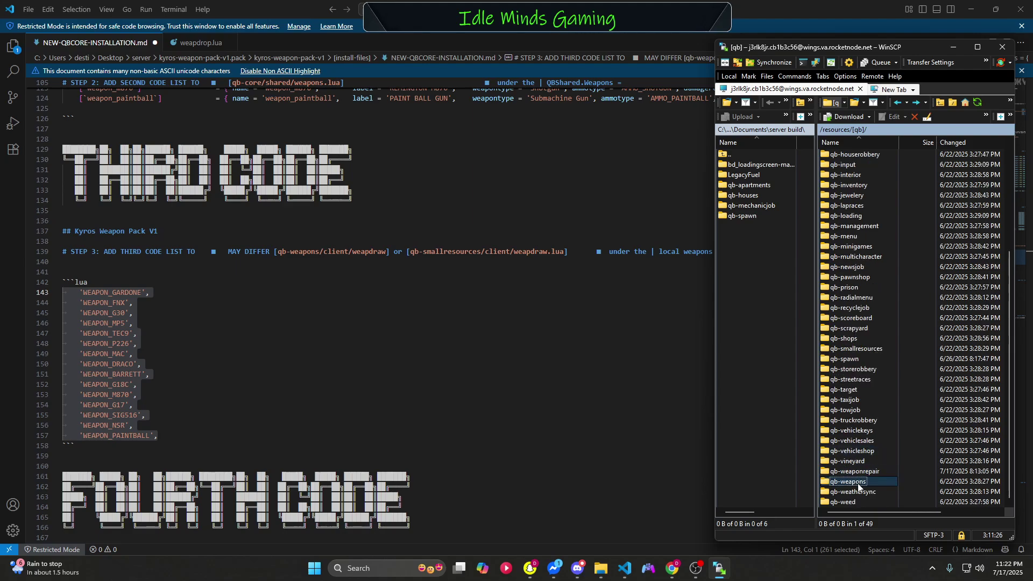
right_click(858, 485)
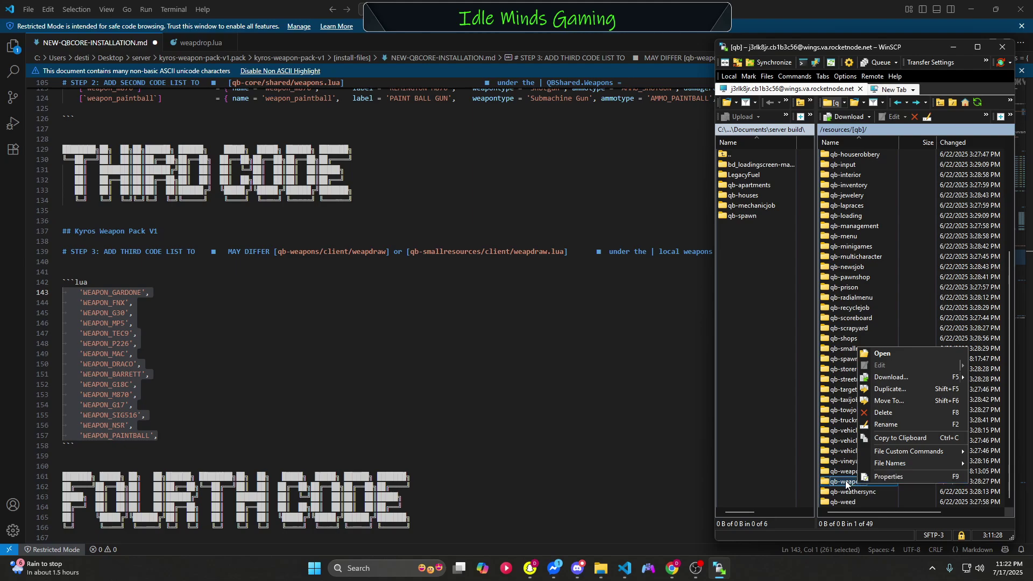
key(Return)
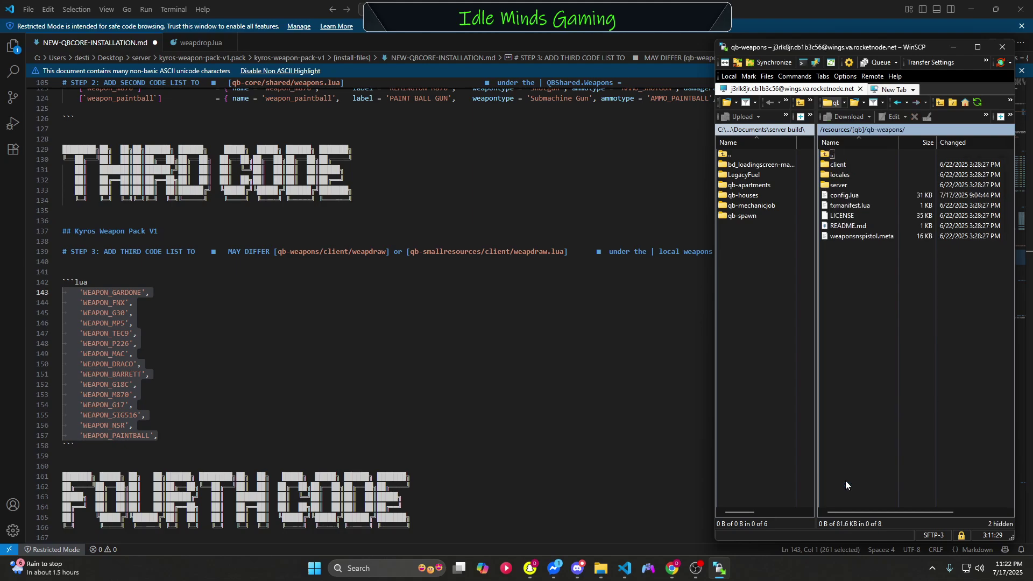
Step: Open weapdraw.lua from the qb-weapons/client folder and look over its local weapons list
double_click(848, 165)
right_click(847, 184)
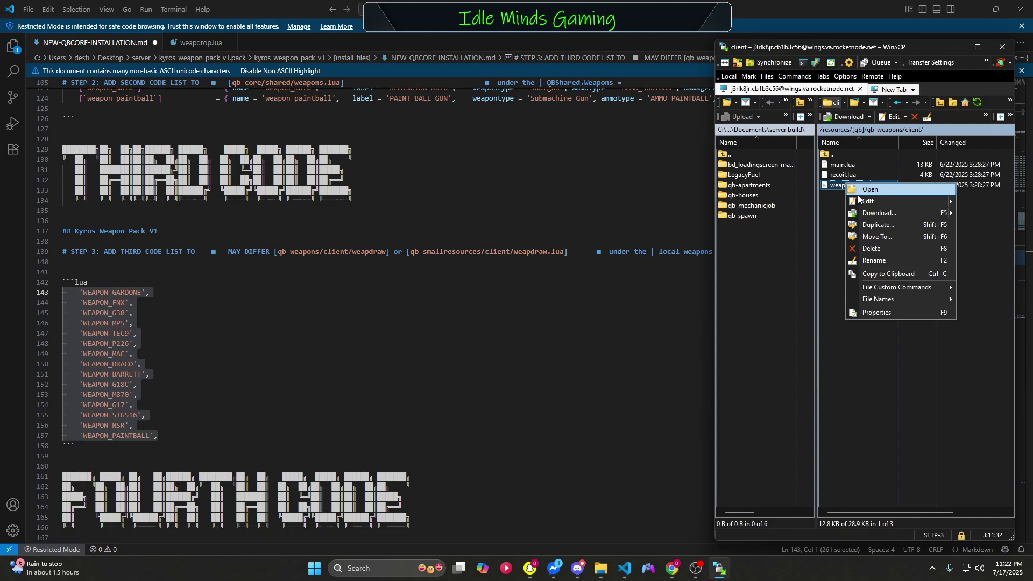
click(866, 189)
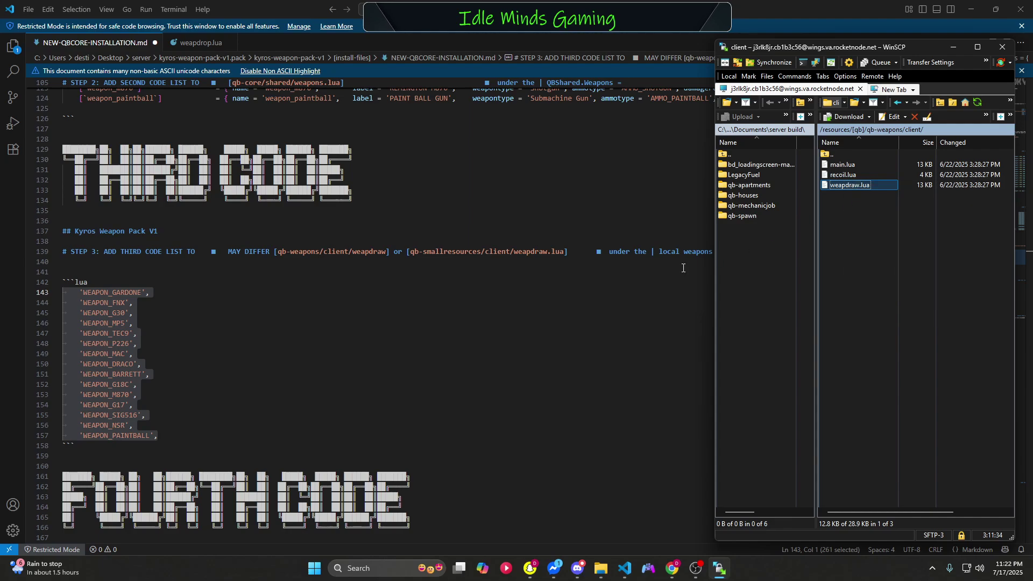
scroll(113, 257, down, 10)
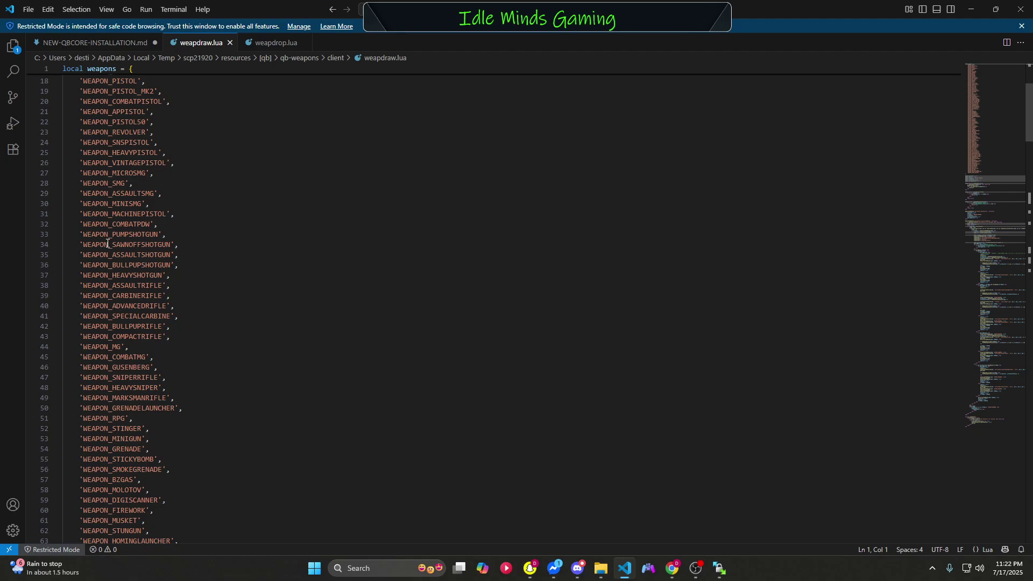
scroll(112, 257, up, 10)
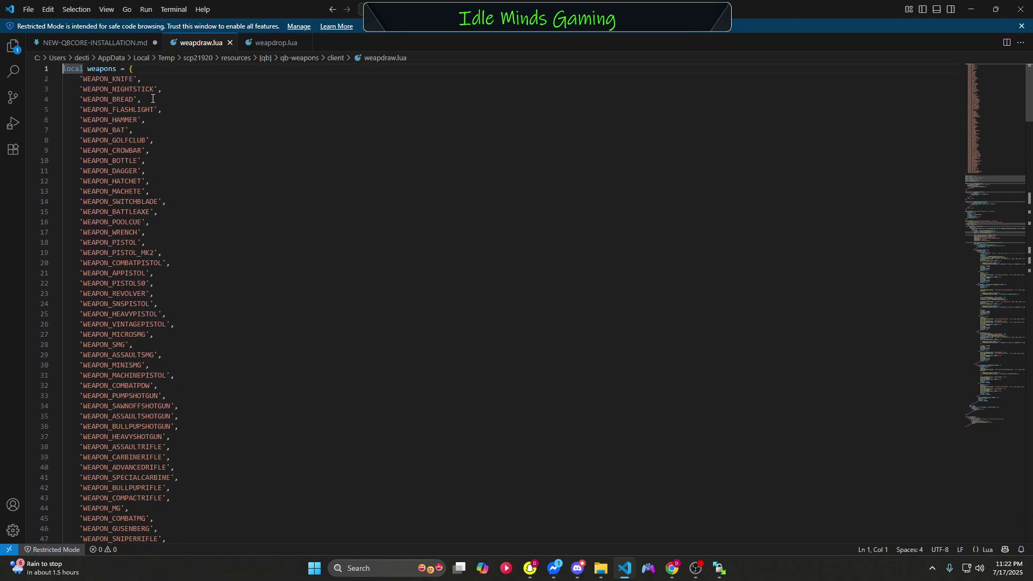
Step: Add a dashed comment line reading "default weapons" directly above WEAPON_KNIFE in the local weapons list
click(143, 70)
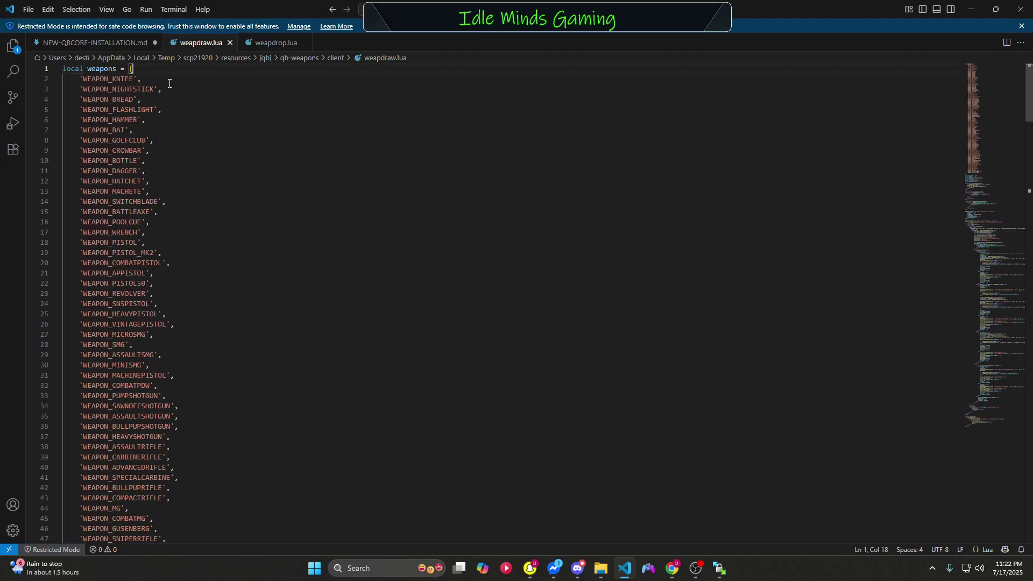
key(Return)
text(-)
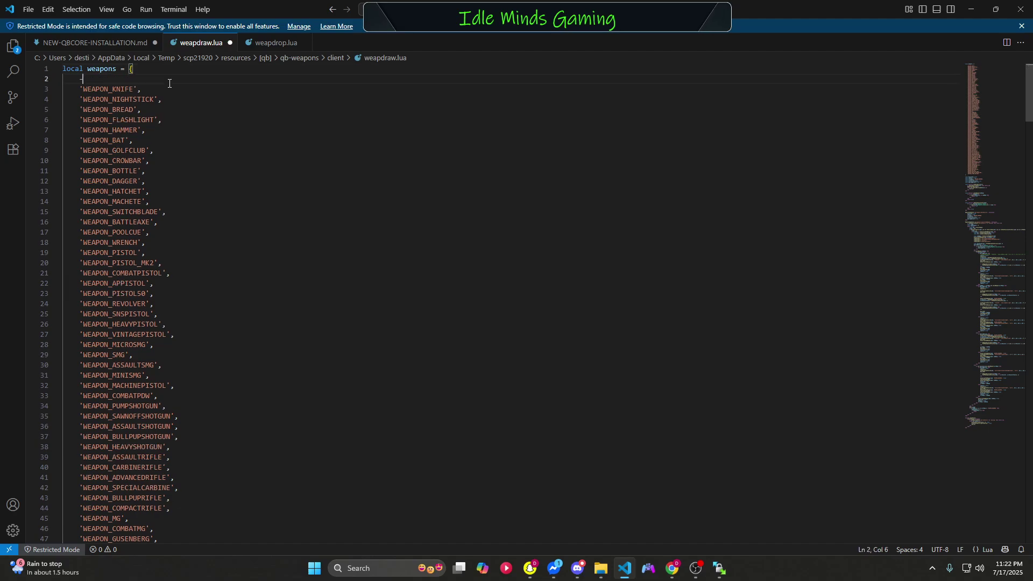
text(-------------------------defaru)
key(BackSpace)
key(BackSpace)
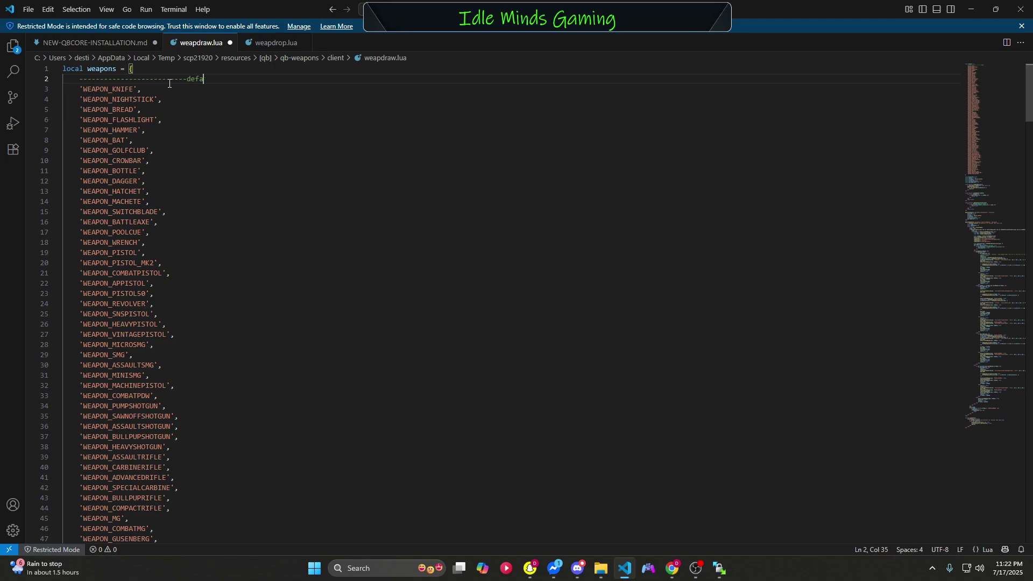
text(ult weapons)
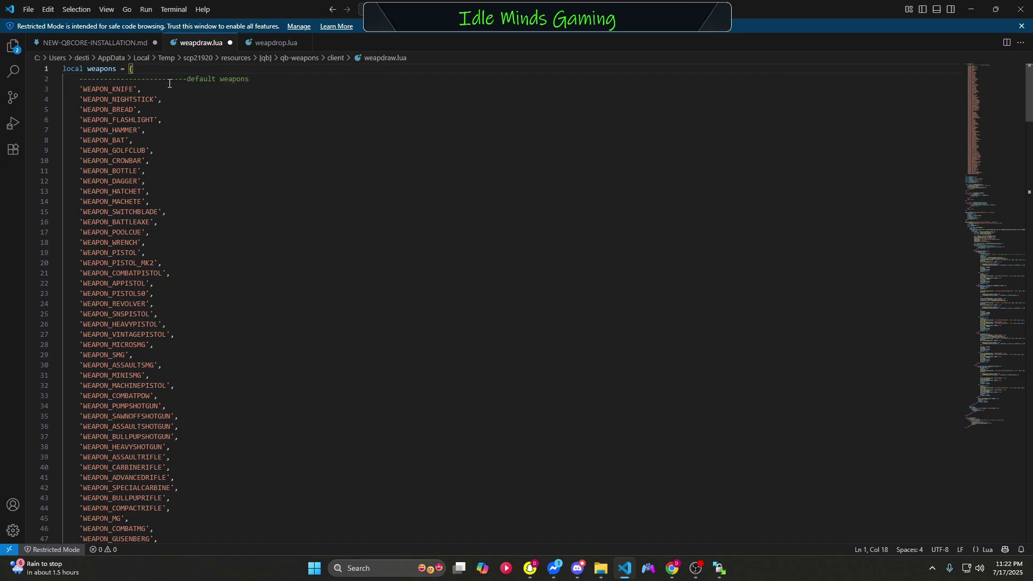
Step: Paste the copied third code list above the default weapons comment and align the WEAPON_GARDONE line's indentation with the other entries
key(Return)
key(ctrl+v)
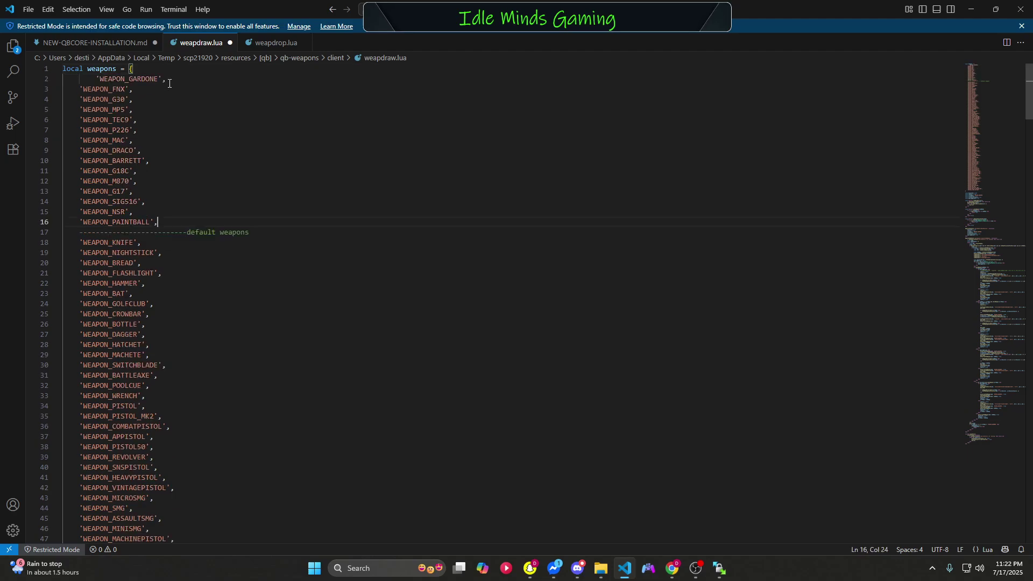
click(97, 79)
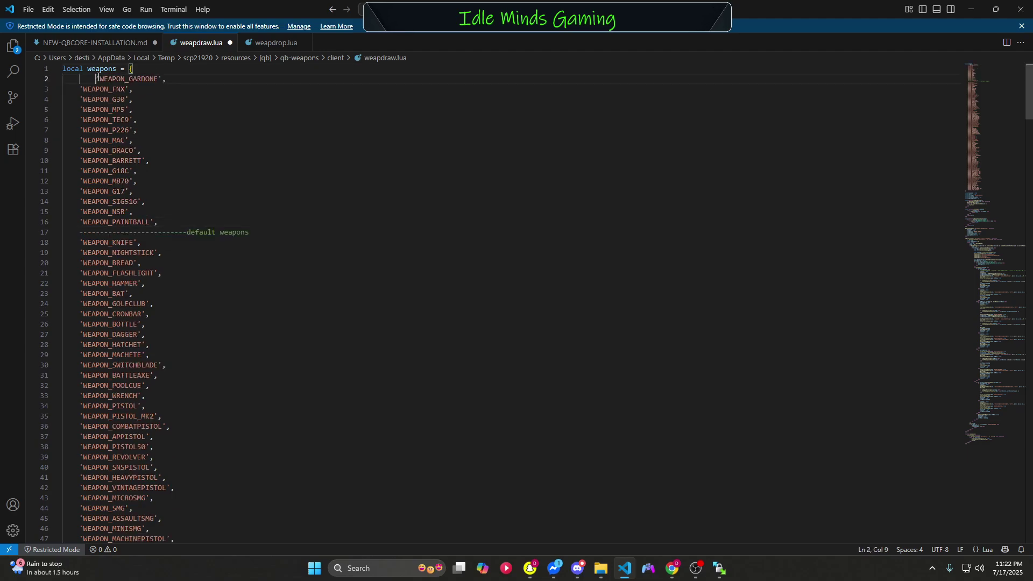
text(\)
key(BackSpace)
key(BackSpace)
key(BackSpace)
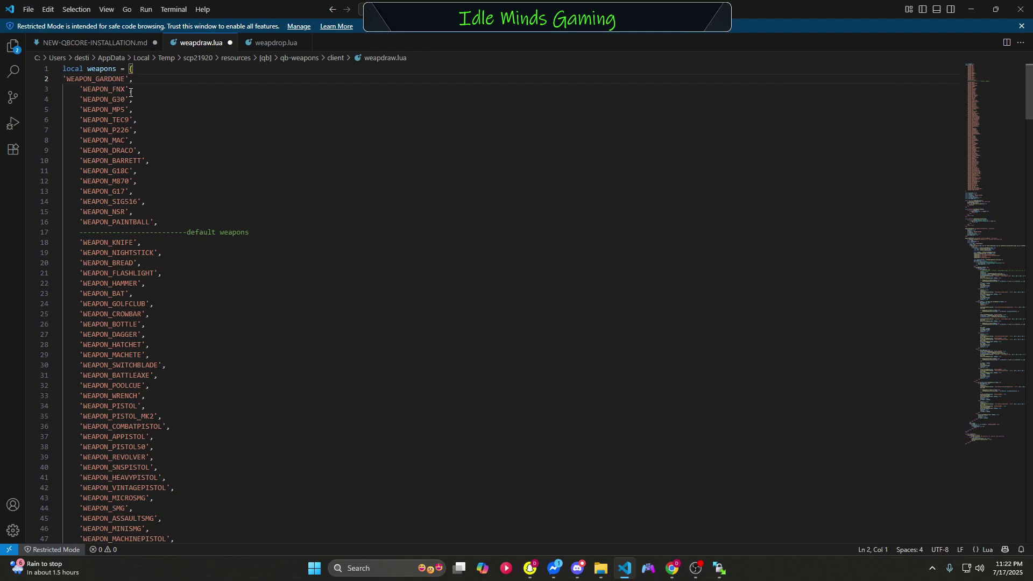
key(Tab)
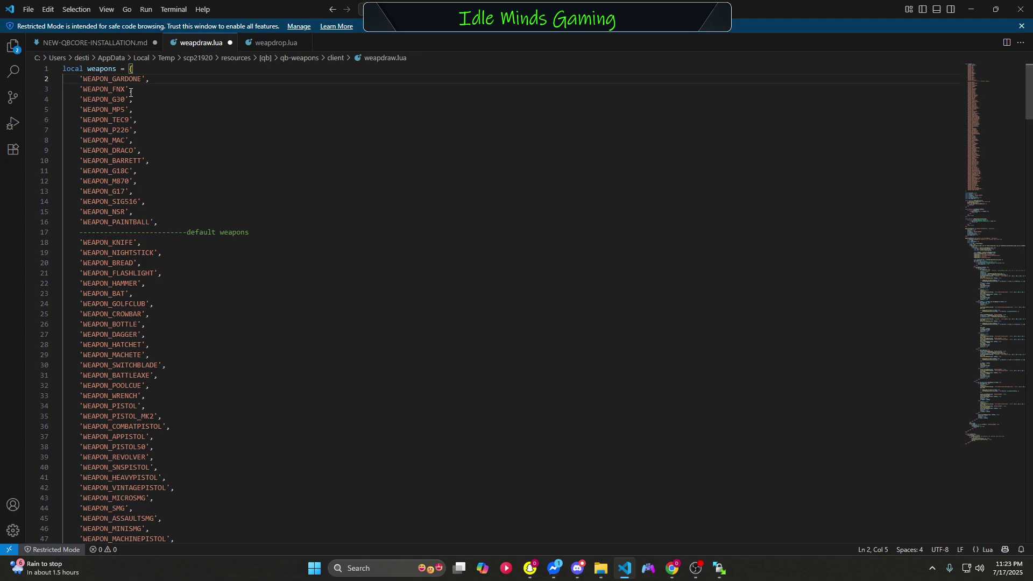
Step: Add a dashed comment line reading "KYROS WEAPONS V1" above the WEAPON_GARDONE entry
key(Return)
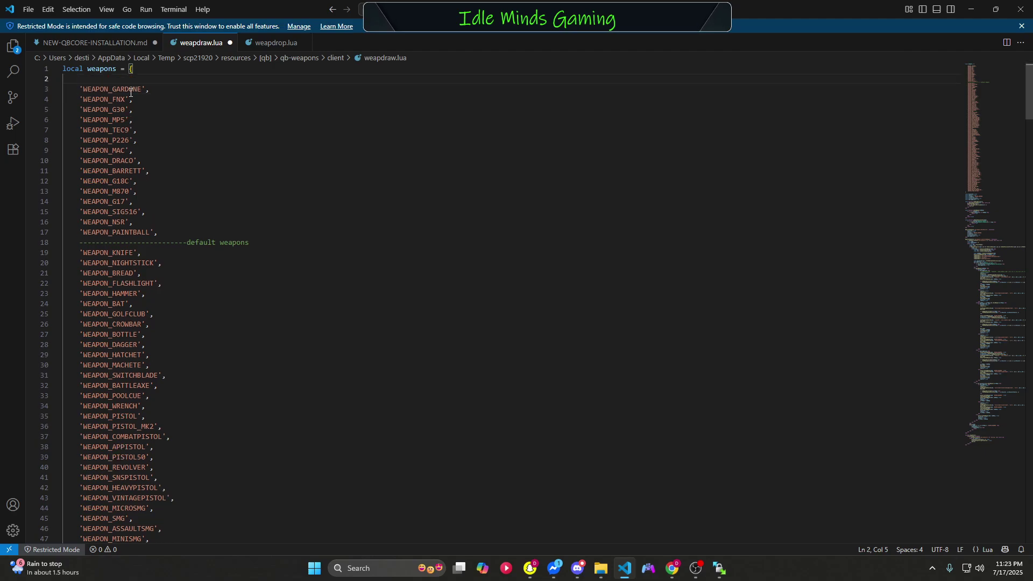
text(------------------)
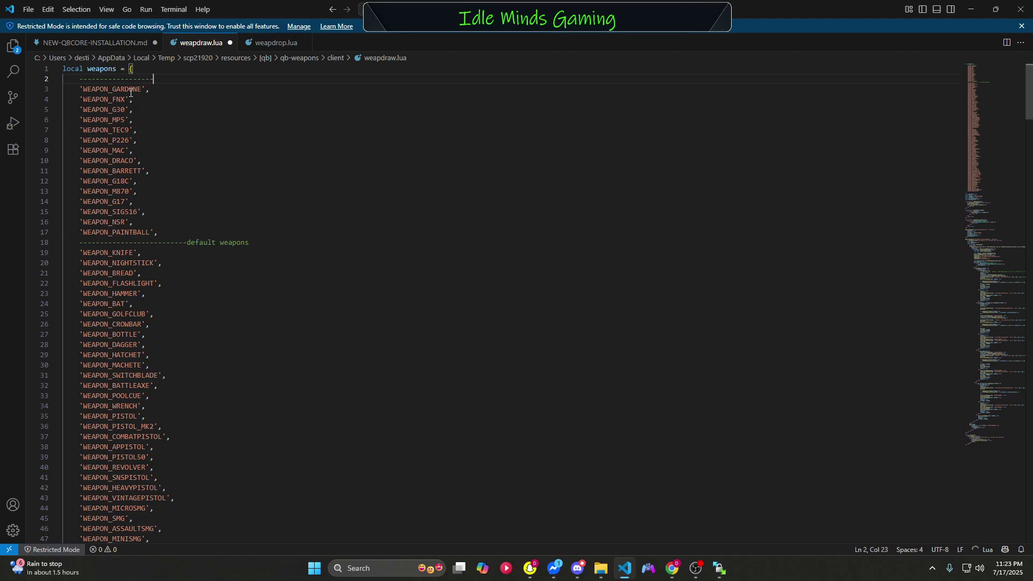
text(KYROS WEPON)
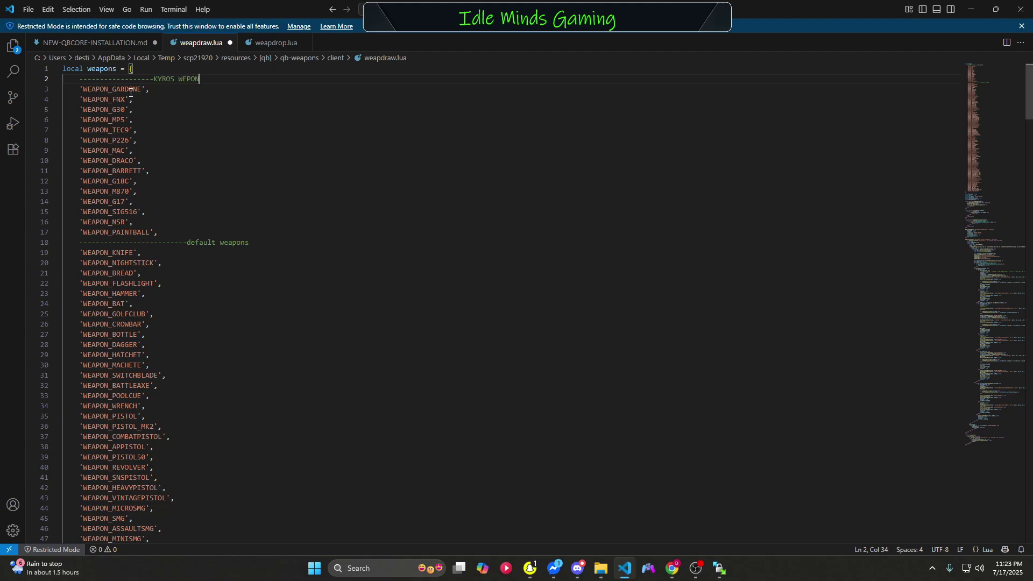
key(BackSpace)
key(BackSpace)
key(BackSpace)
text(APONS)
text( P)
text(1)
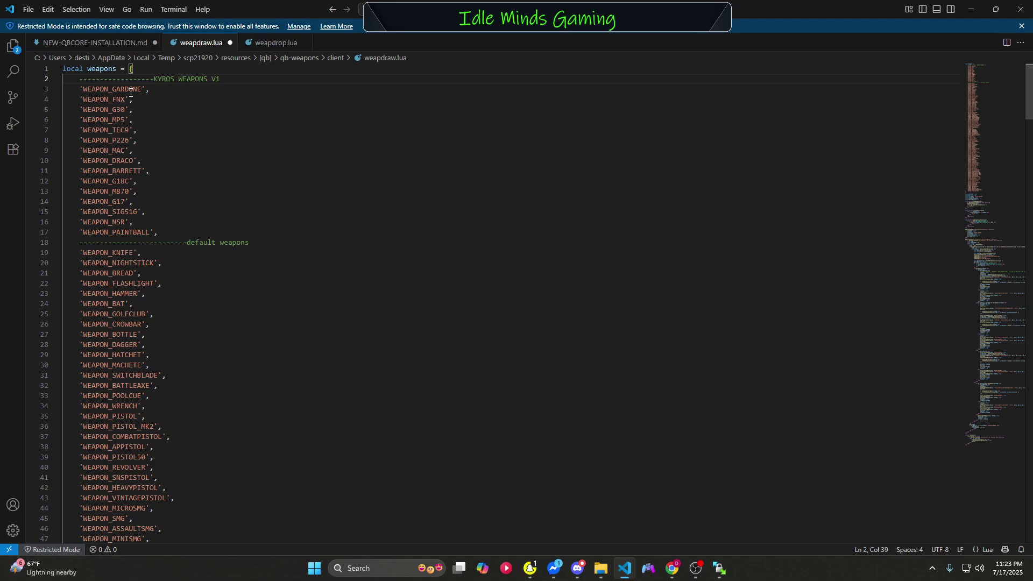
Step: Save weapdraw.lua, then close both weapdraw.lua and weapdrop.lua
click(28, 9)
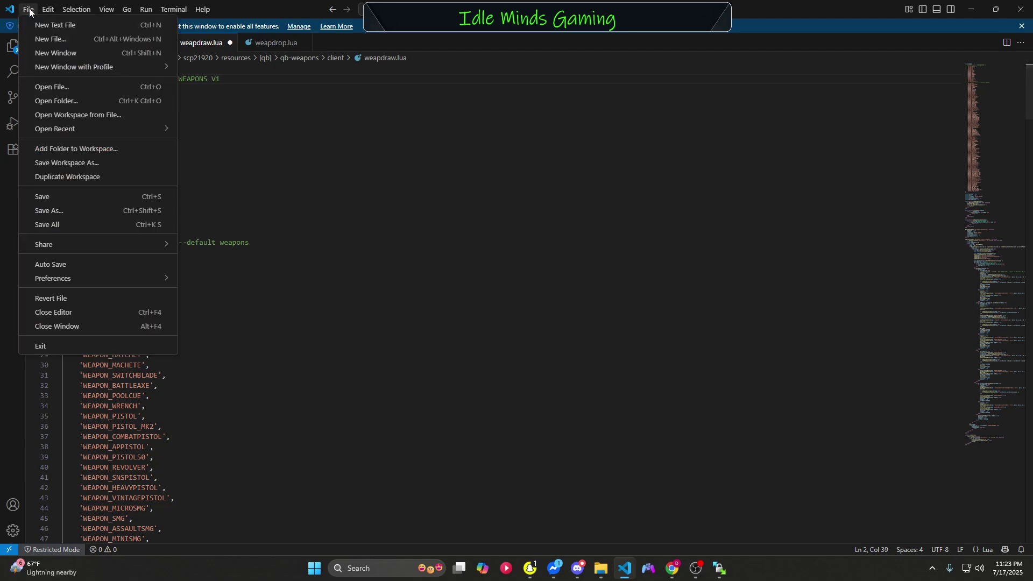
click(92, 196)
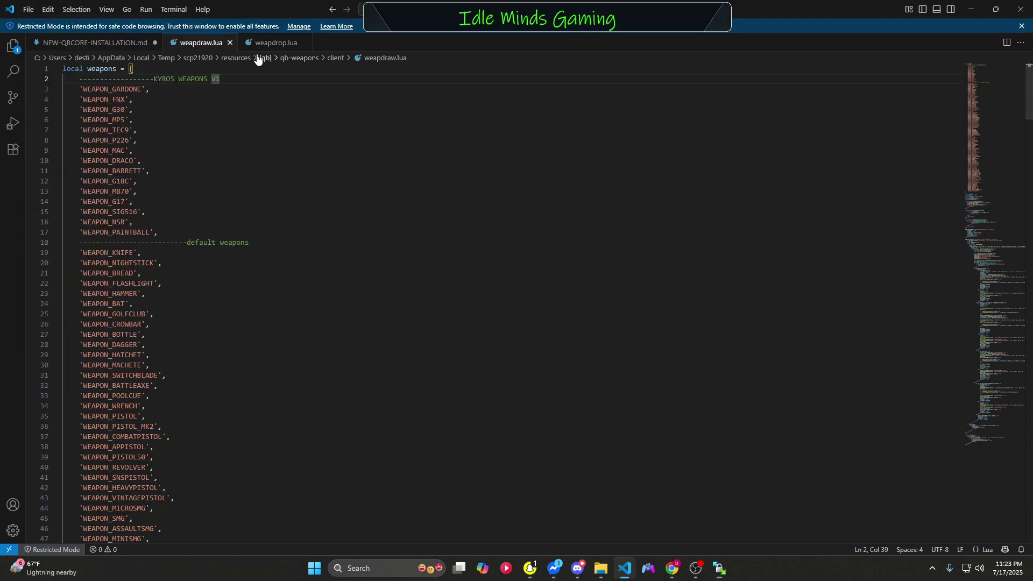
click(229, 48)
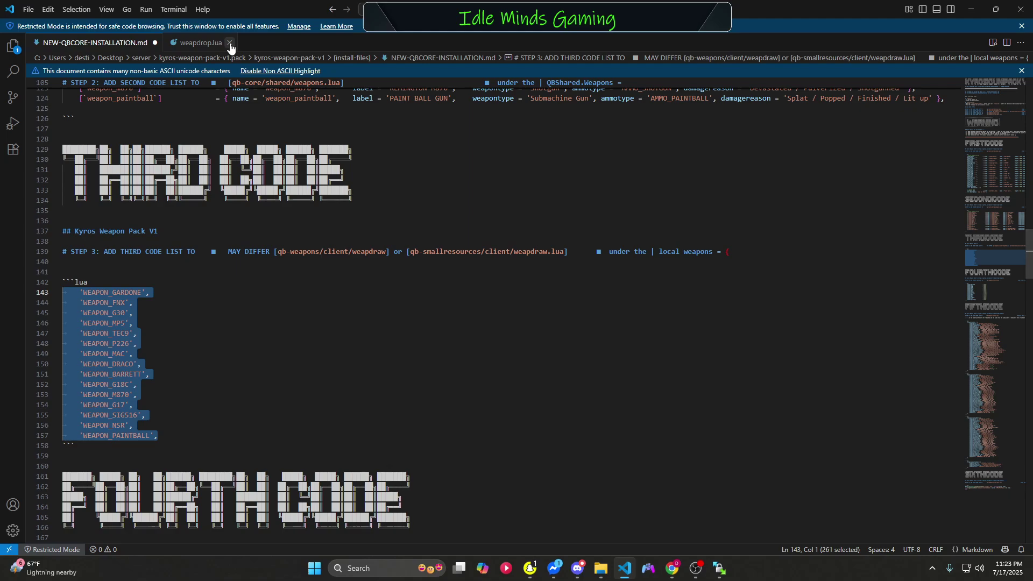
click(229, 43)
Step: Review the fourth code list in the installation guide, then switch to WinSCP and open config.lua from the qb-weapons folder
click(161, 405)
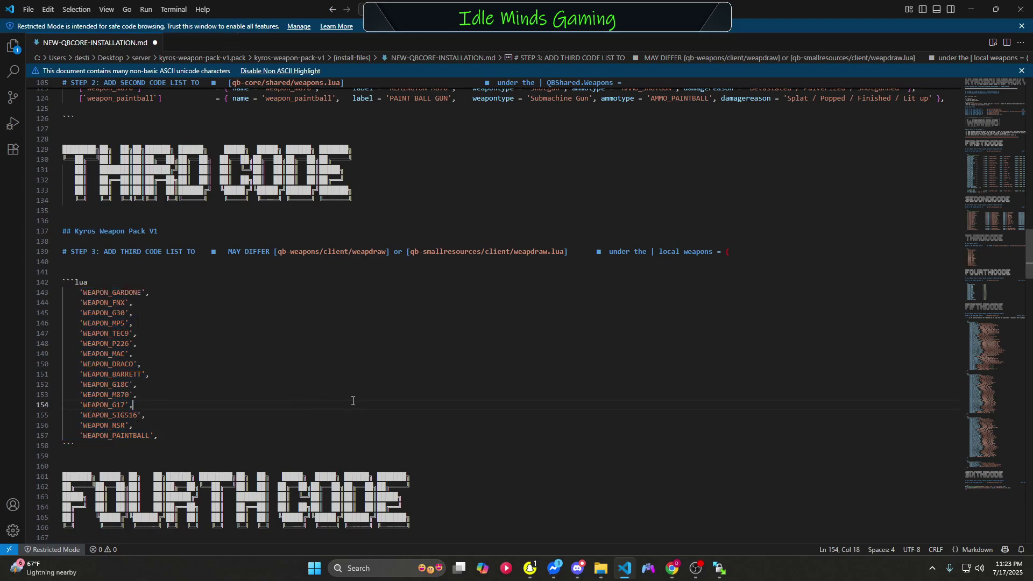
scroll(420, 405, down, 7)
scroll(420, 406, down, 4)
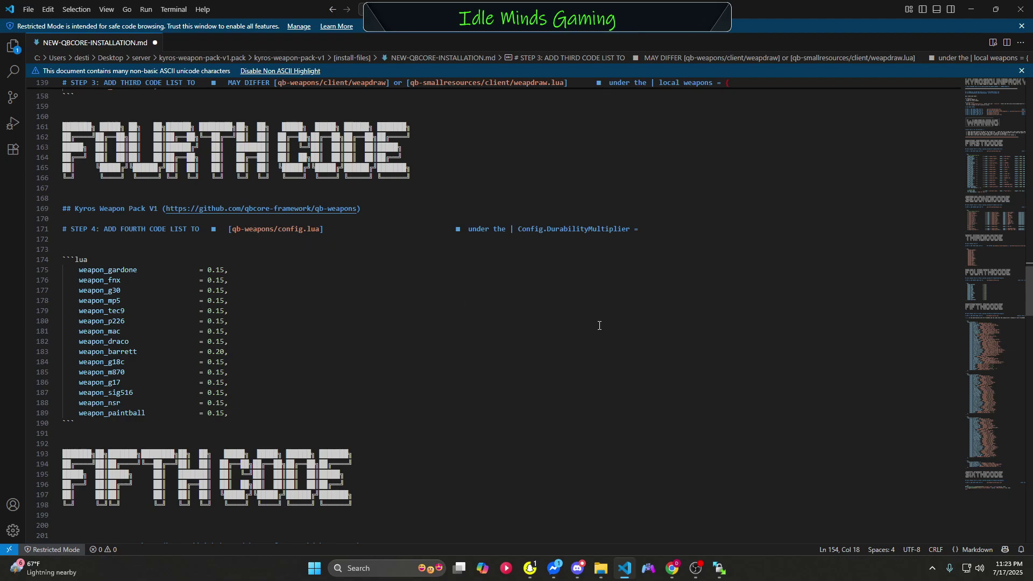
scroll(479, 359, down, 2)
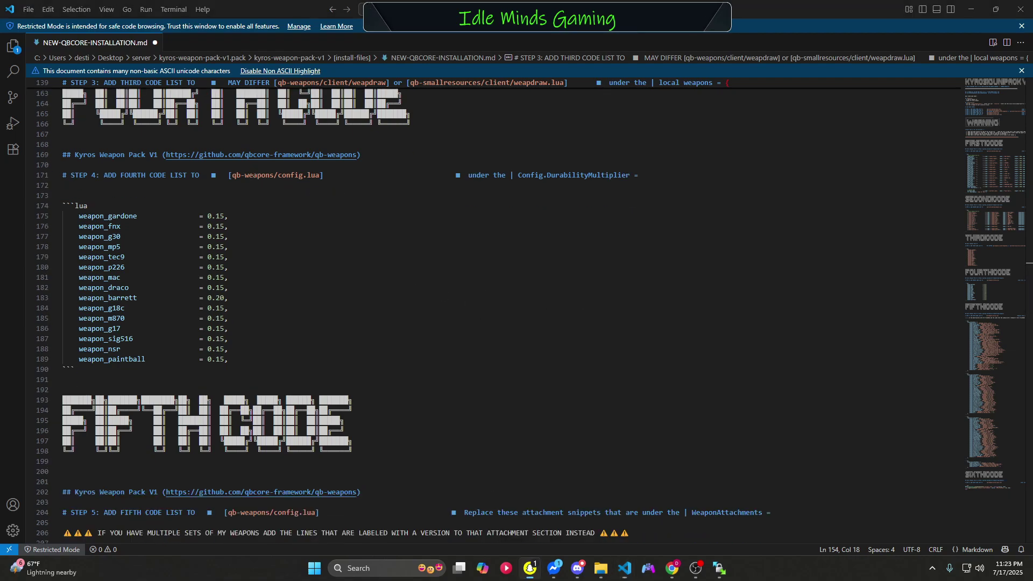
click(719, 568)
key(BackSpace)
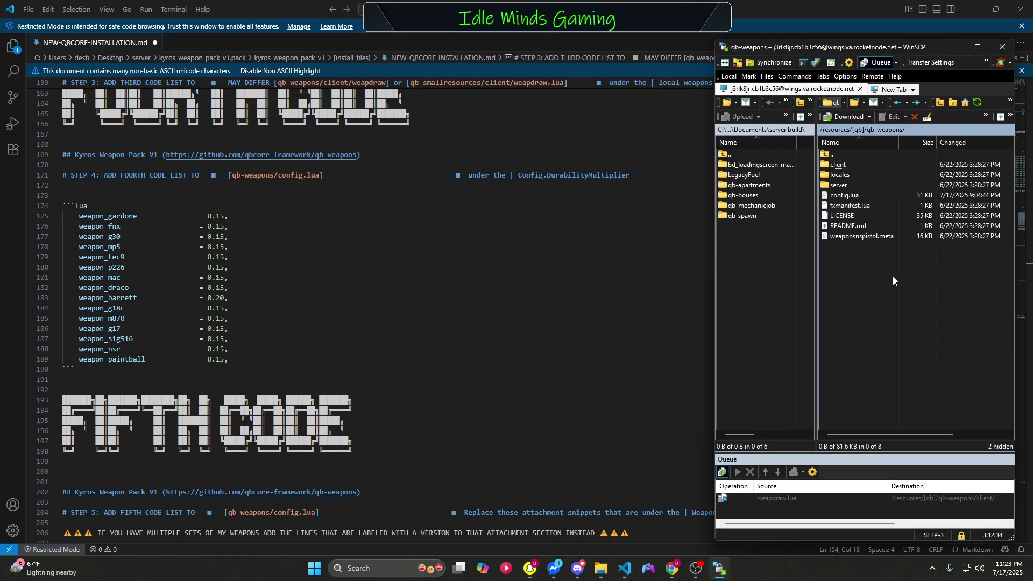
right_click(844, 195)
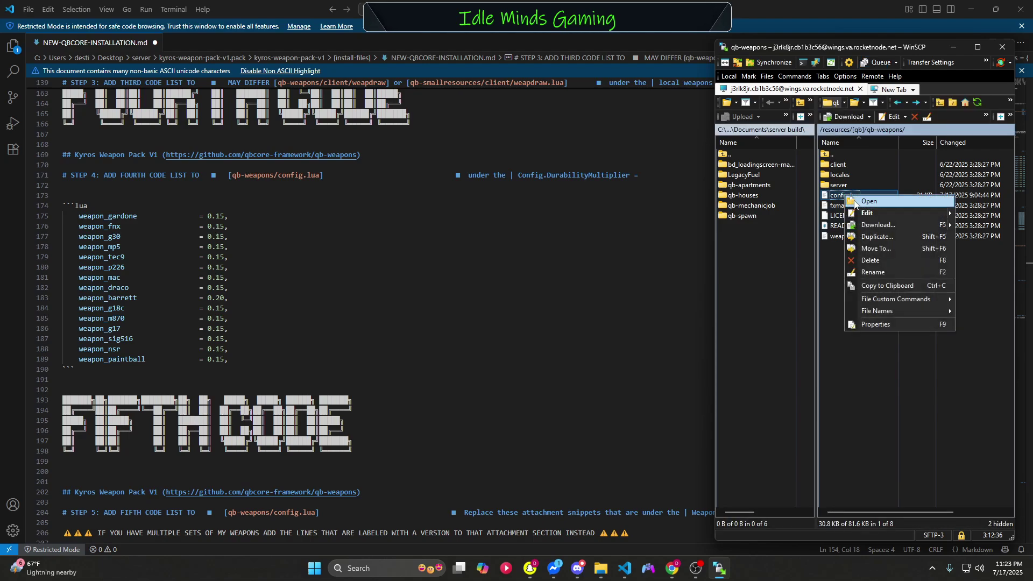
click(850, 237)
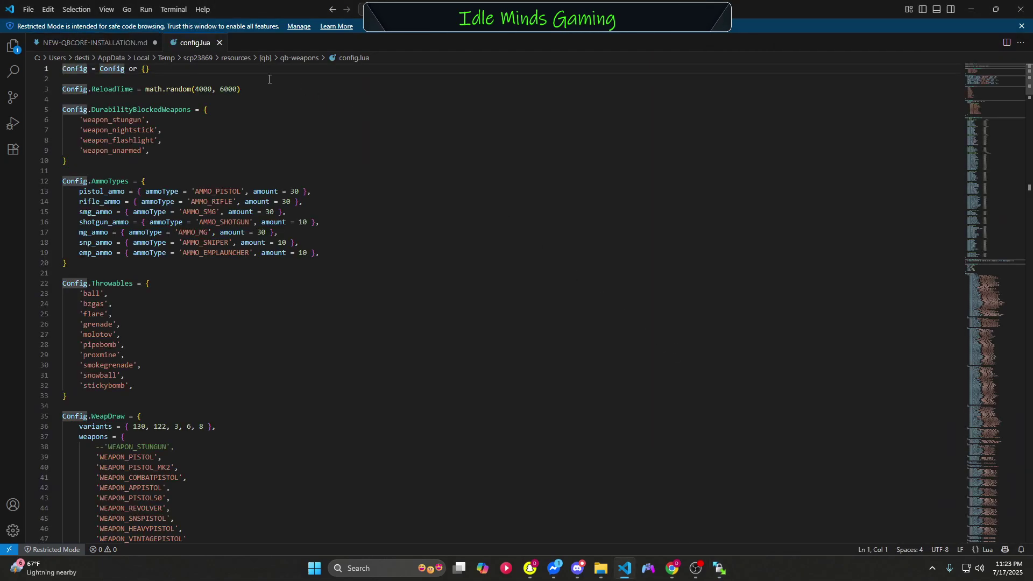
Step: Check the guide's target section for the fourth code list and locate Config.DurabilityMultiplier in config.lua
click(114, 47)
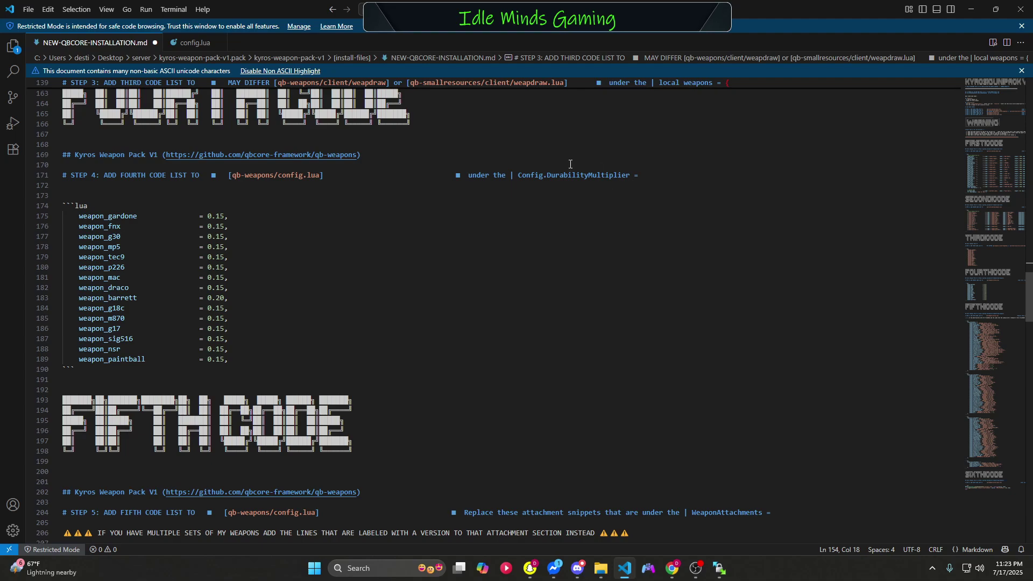
click(186, 45)
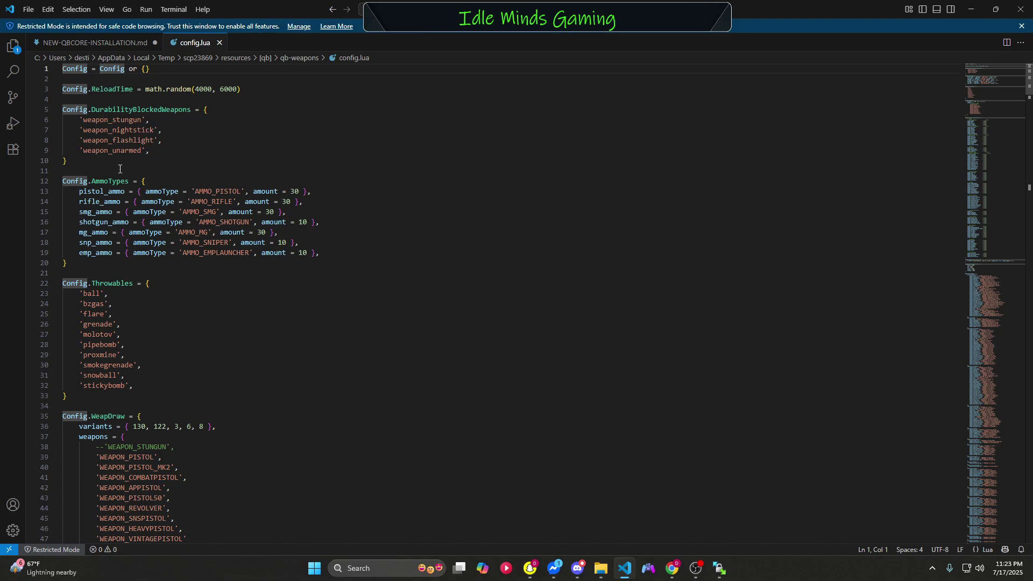
scroll(141, 247, down, 14)
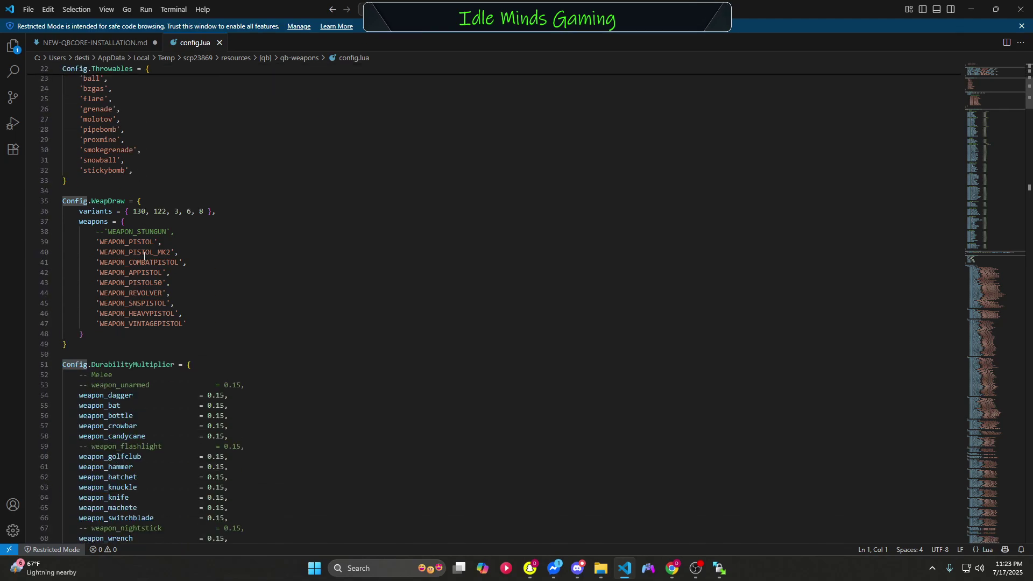
scroll(126, 318, down, 15)
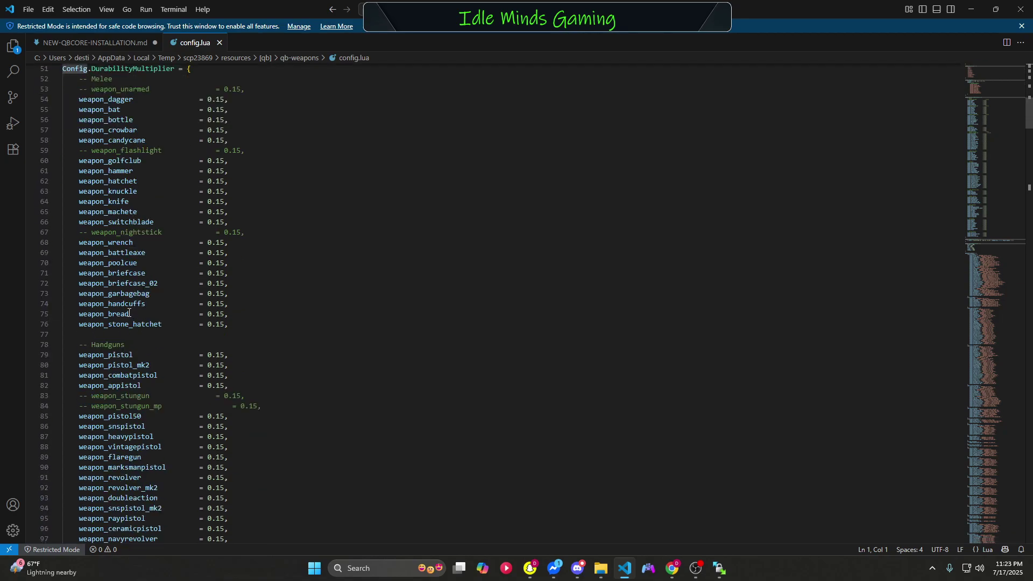
Step: Look through Config.DurabilityMultiplier in config.lua, then copy the fourth code list, weapon_gardone through weapon_paintball, from the installation guide
scroll(130, 309, down, 20)
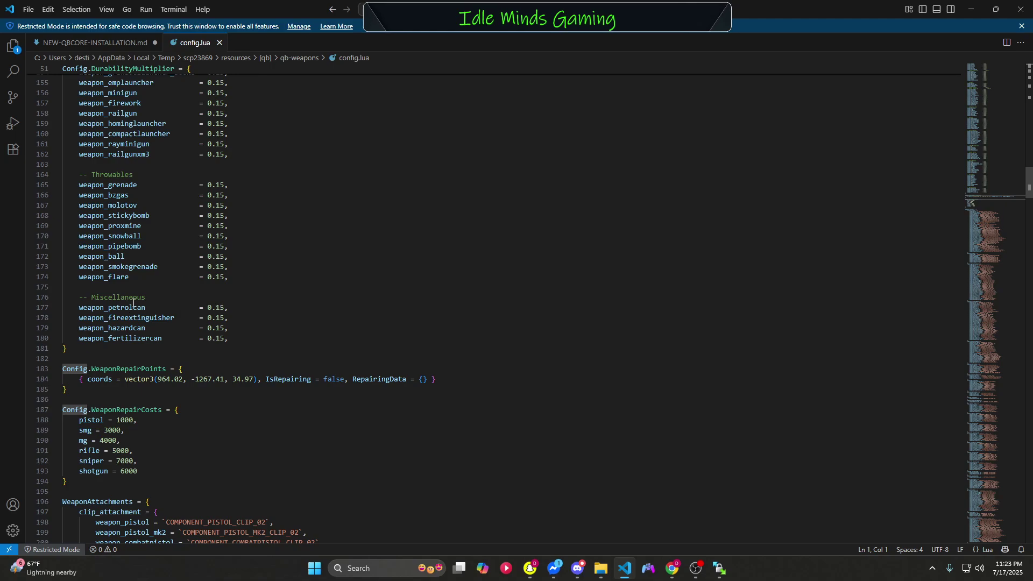
scroll(132, 307, up, 20)
scroll(141, 249, up, 20)
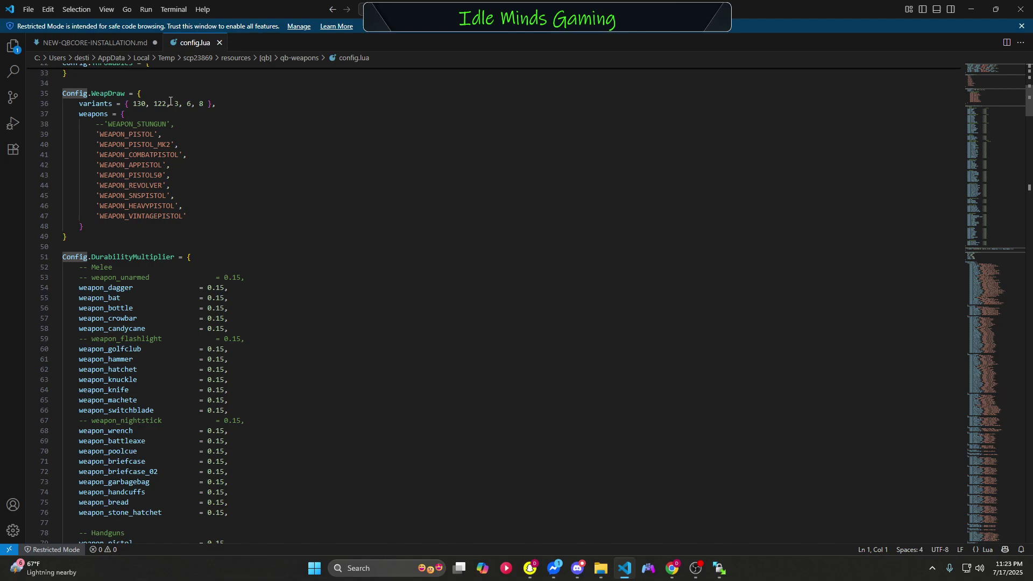
click(94, 42)
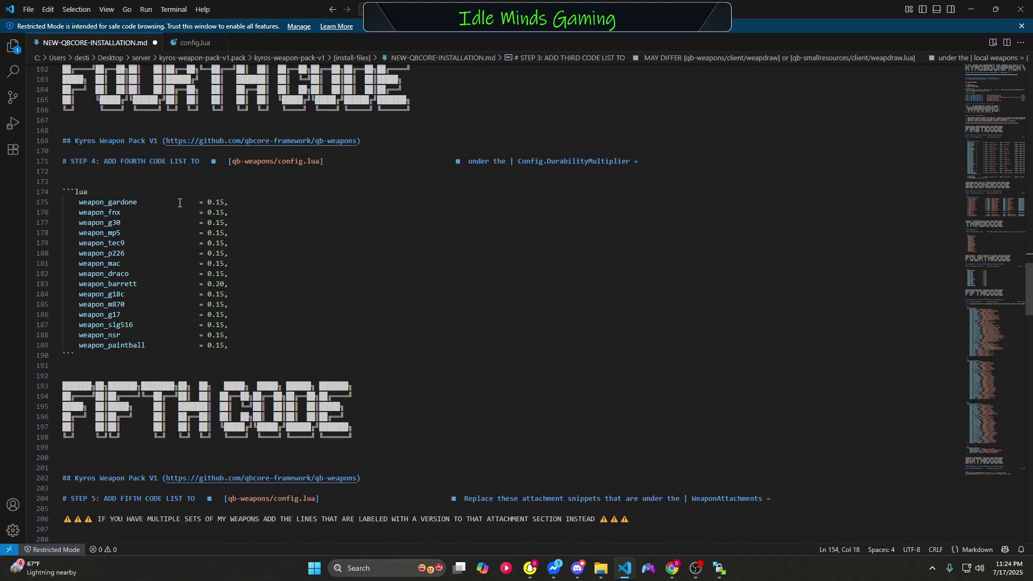
drag(235, 360, 63, 215)
right_click(105, 243)
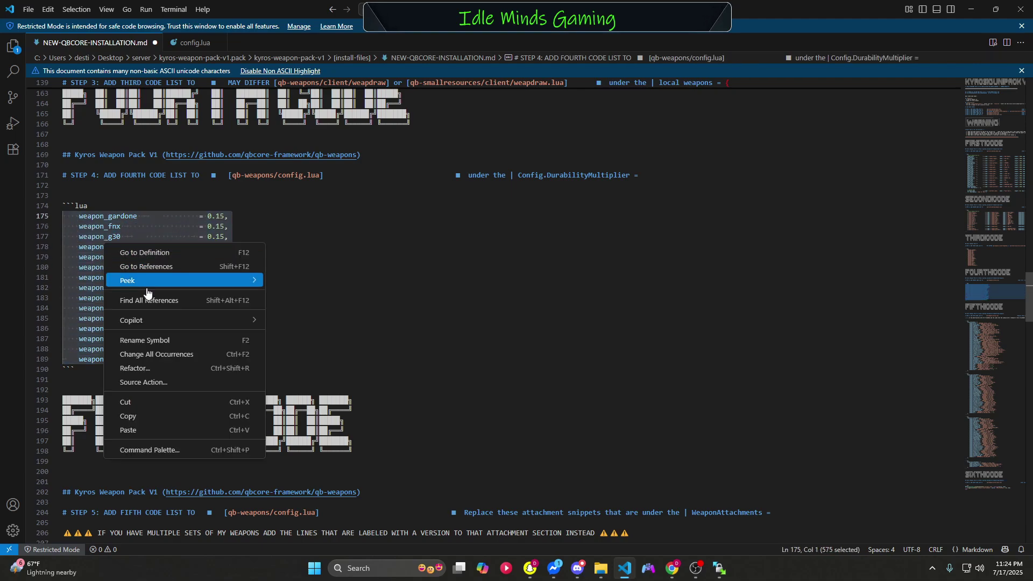
click(161, 415)
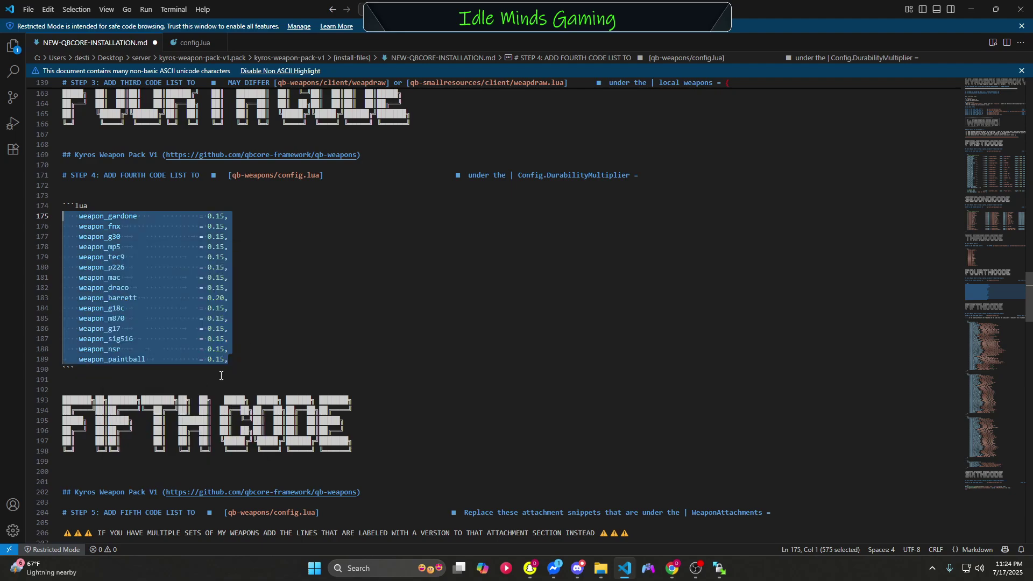
Step: Add a dashed comment line reading "DEFAULT WEAPONS" directly below the opening of Config.DurabilityMultiplier in config.lua
click(191, 42)
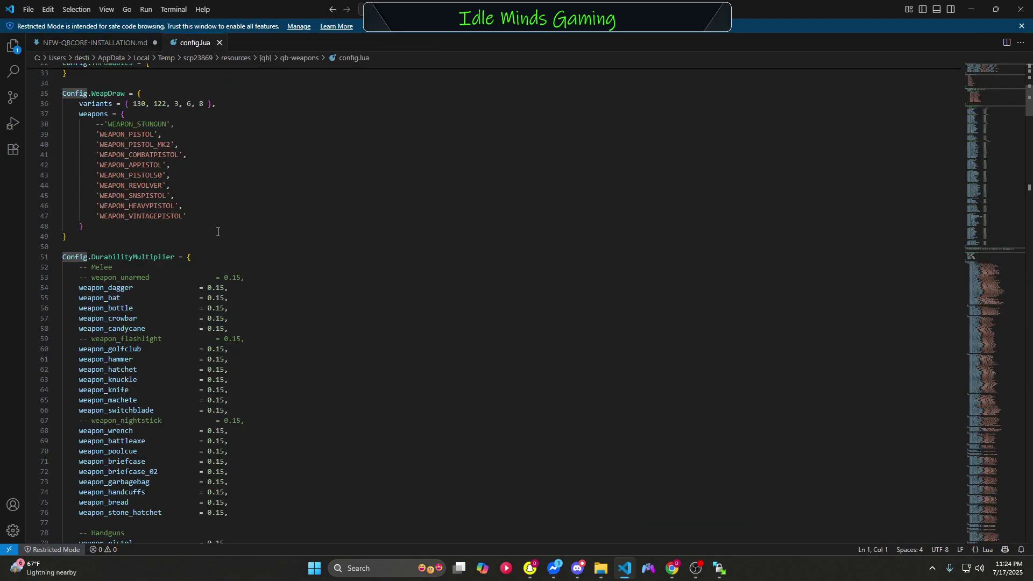
click(201, 257)
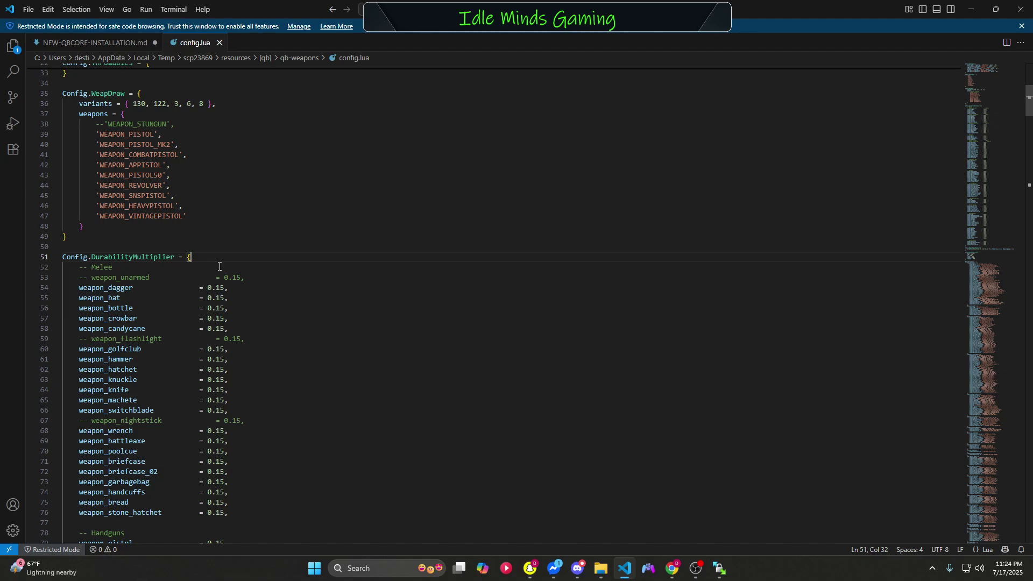
key(Return)
text(-)
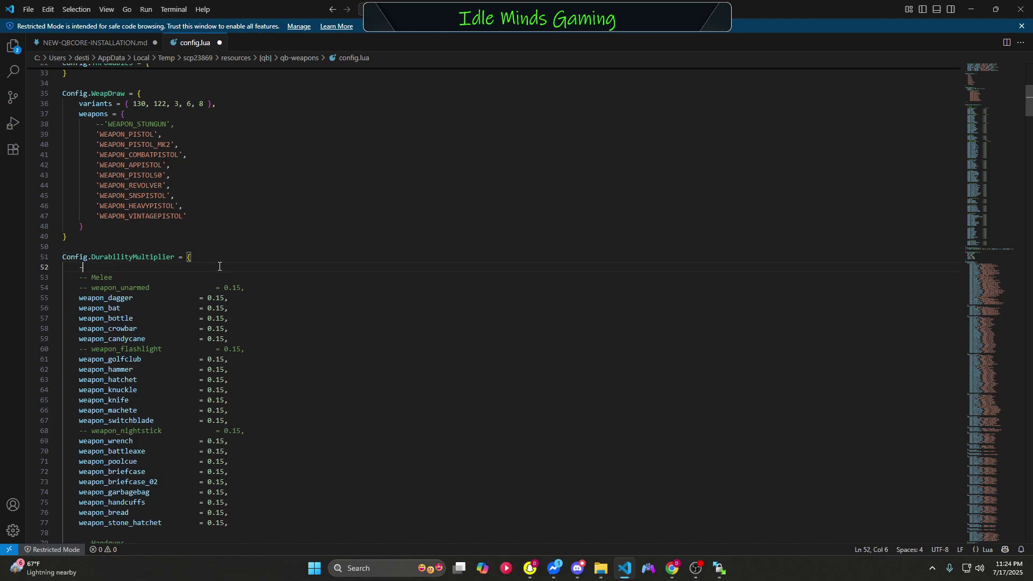
text(-----------------------------------------)
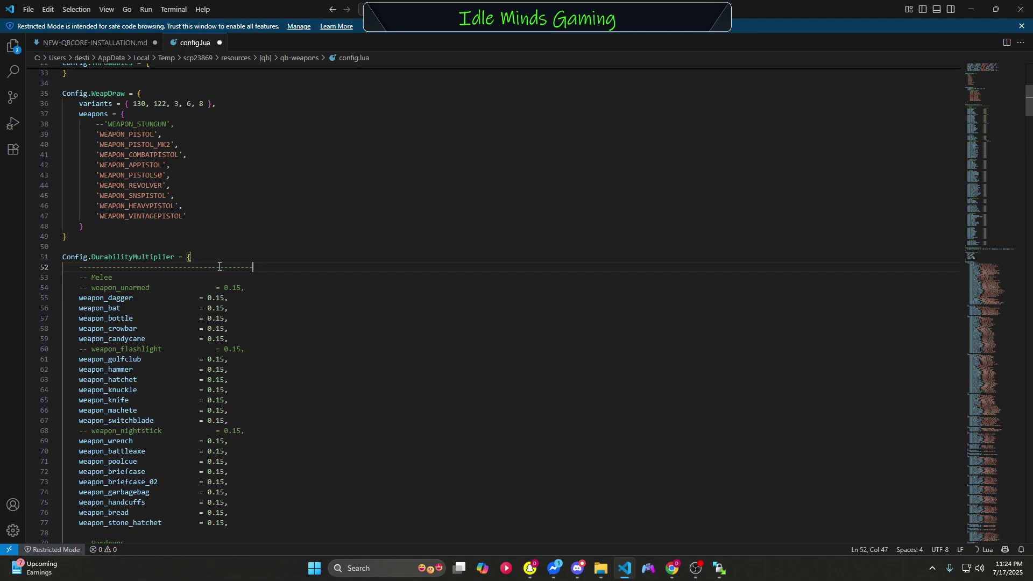
text(DEFAULT WEAPONS)
Step: Paste the copied weapon durability list above the DEFAULT WEAPONS comment and align the weapon_gardone line with the other entries
key(Up)
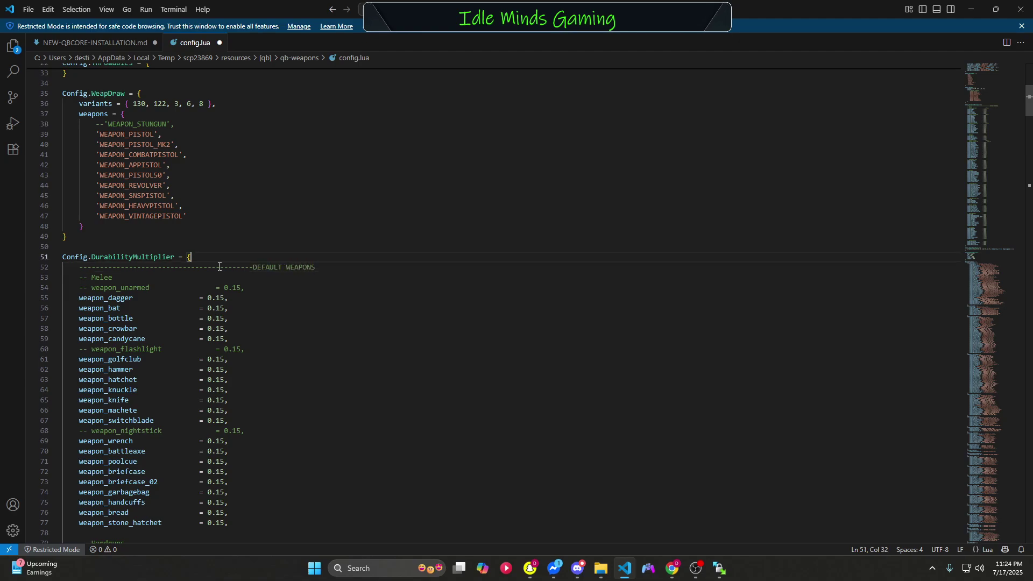
key(Return)
key(ctrl+v)
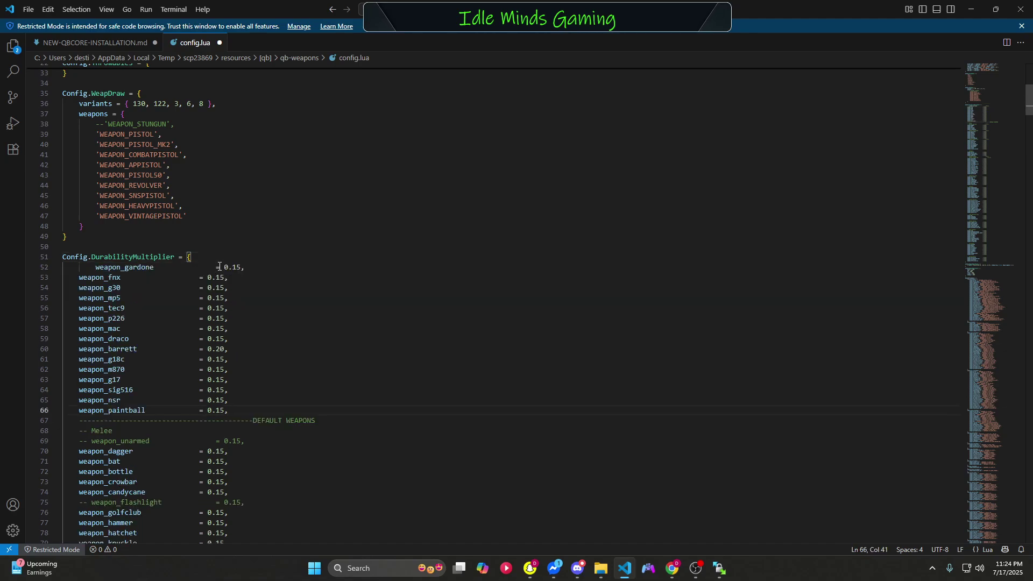
click(98, 267)
key(shift+Tab)
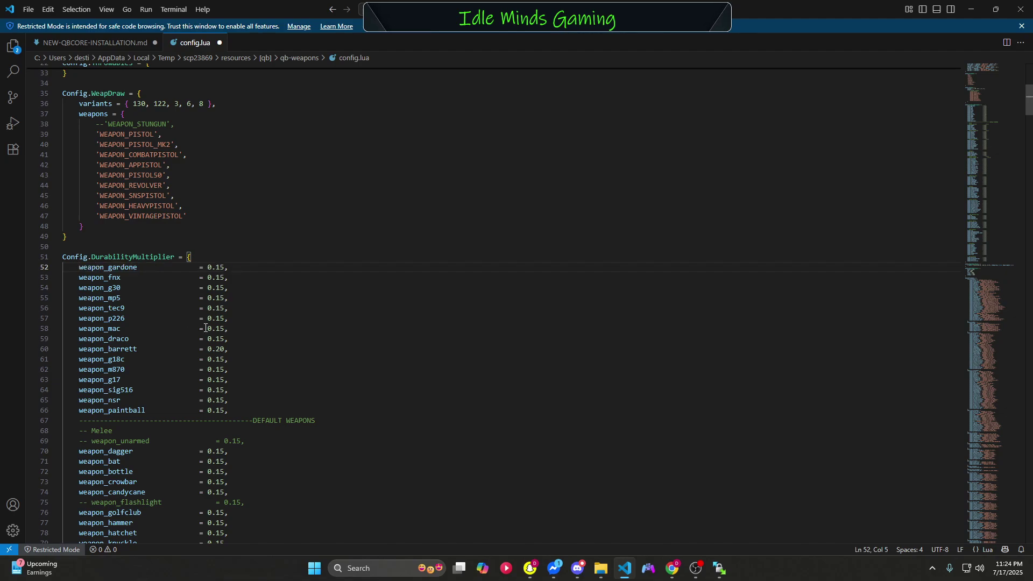
Step: Add a dashed comment line reading "KYROS WEAPONS V1" above the weapon_gardone durability entry
click(209, 256)
key(Return)
text(-)
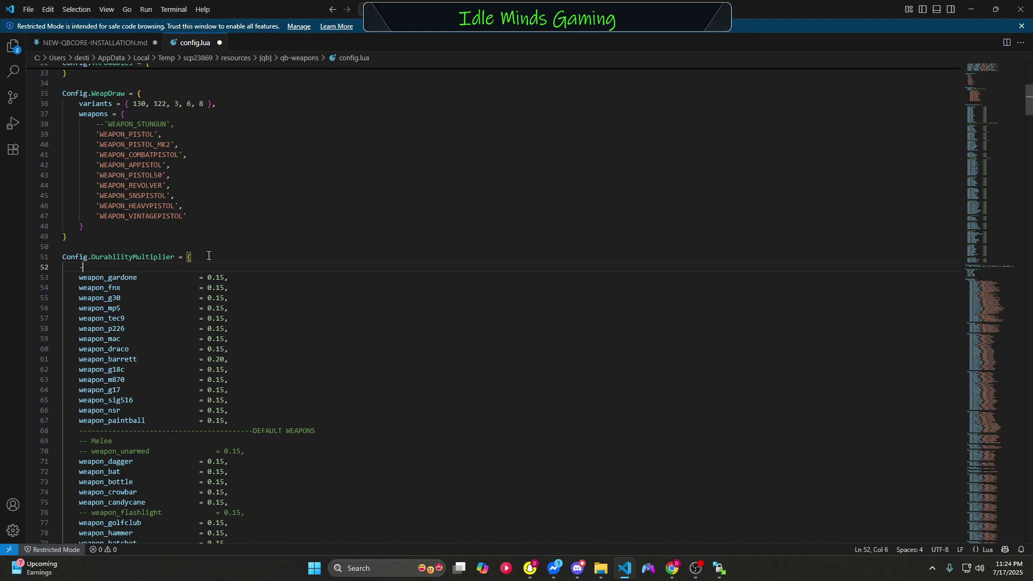
text(--------------------------------------)
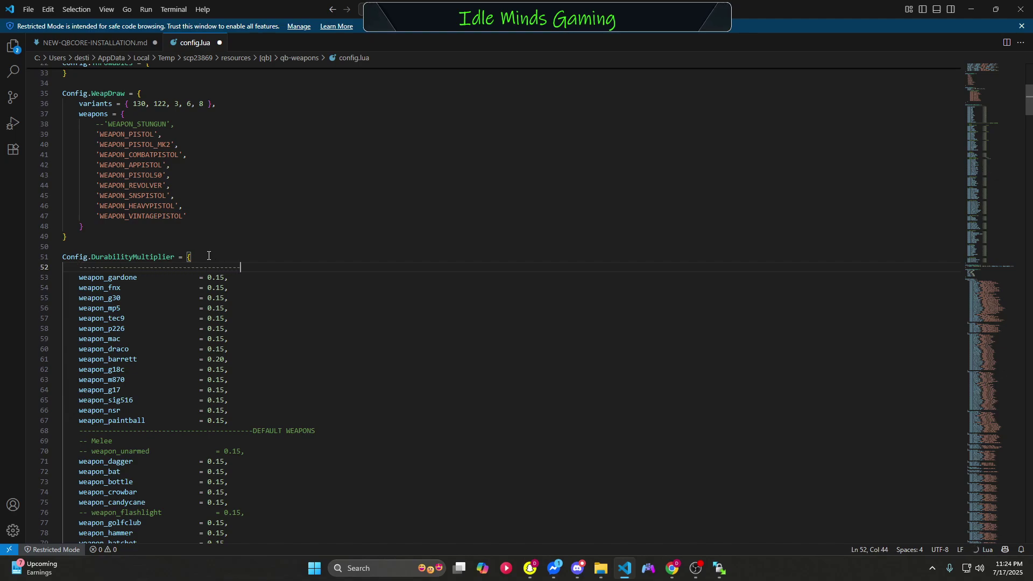
text(--KYROS WEAPONS)
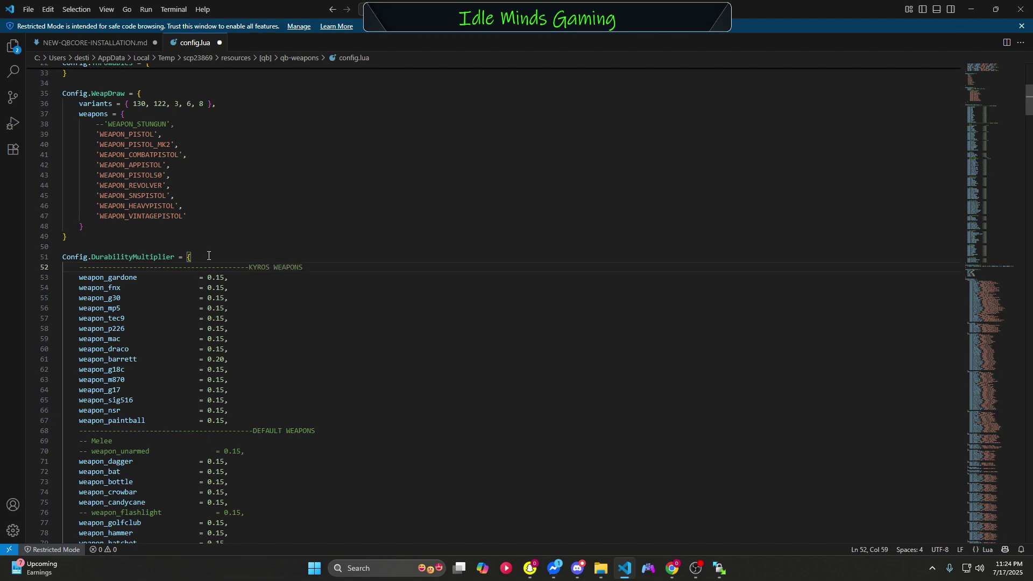
text( V1)
Step: Save config.lua and close it, returning to the installation guide
click(28, 9)
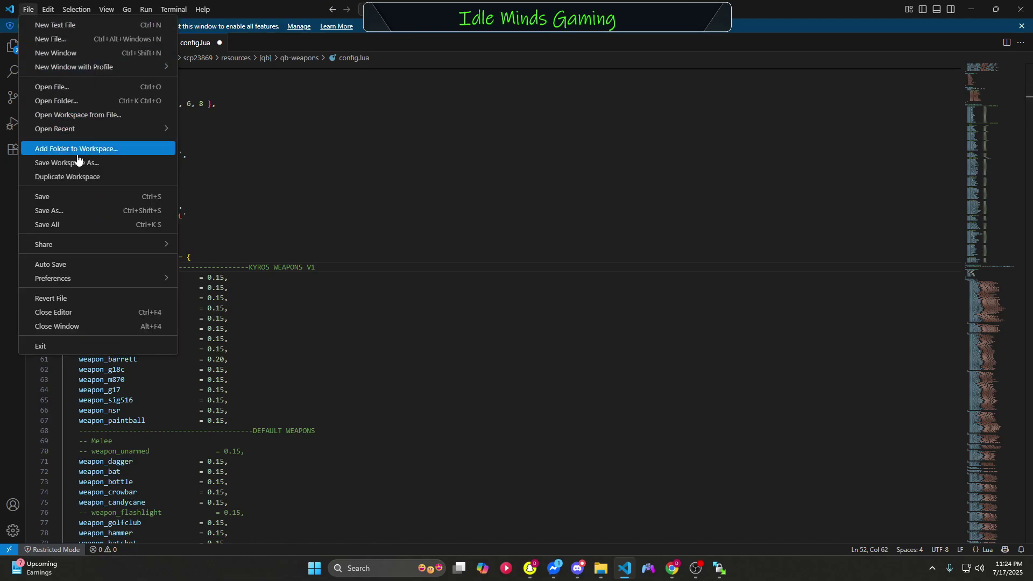
click(70, 196)
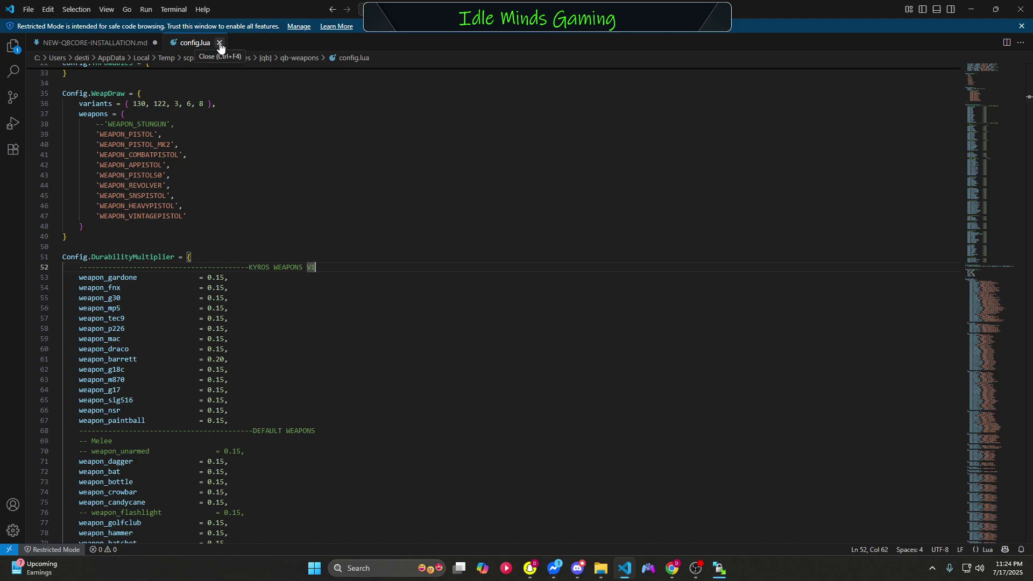
key(alt+Tab)
Step: Check which file the guide's fifth code list targets, then switch to WinSCP and reopen config.lua from the qb-weapons folder
scroll(341, 237, down, 9)
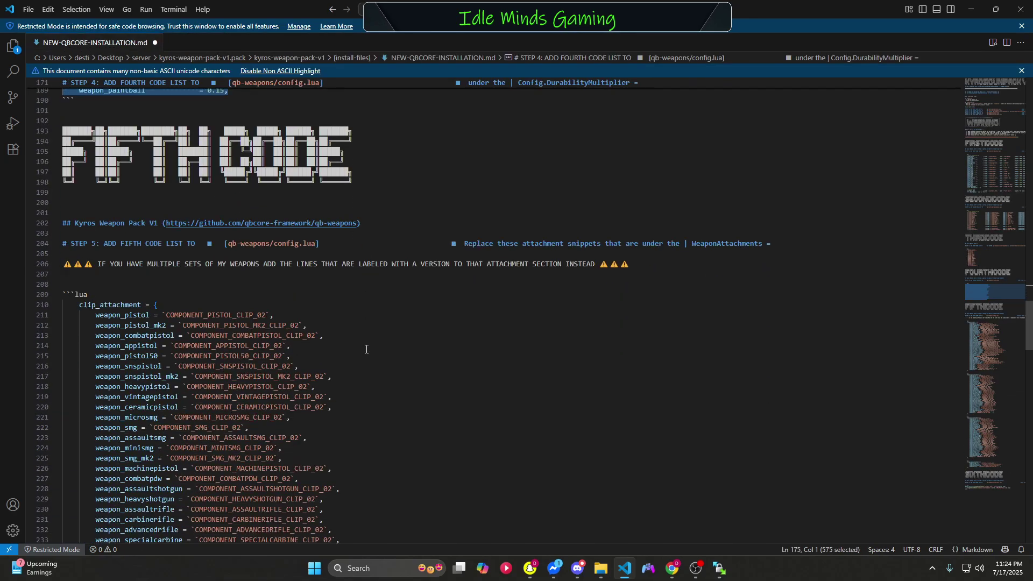
scroll(365, 348, down, 2)
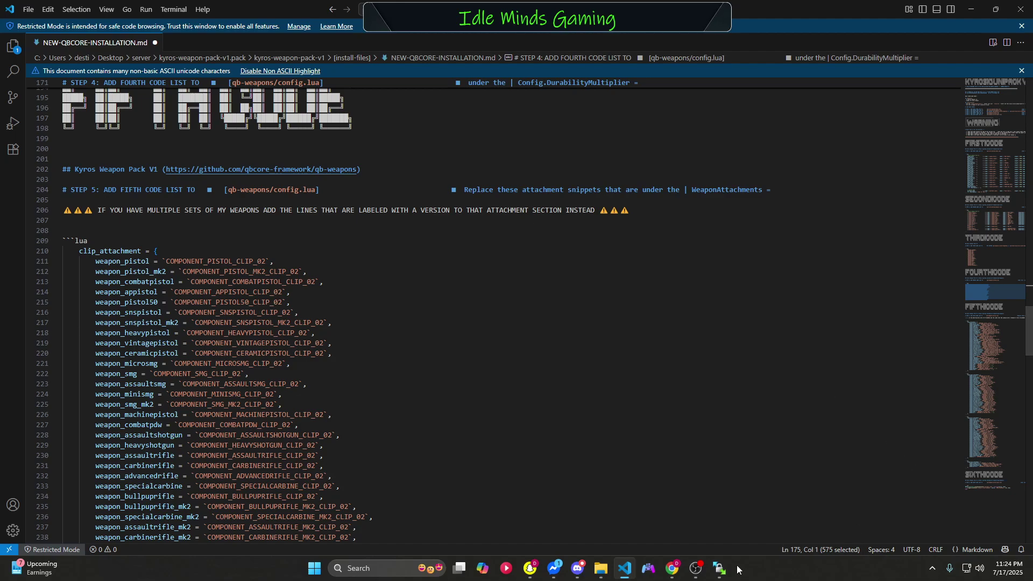
click(720, 568)
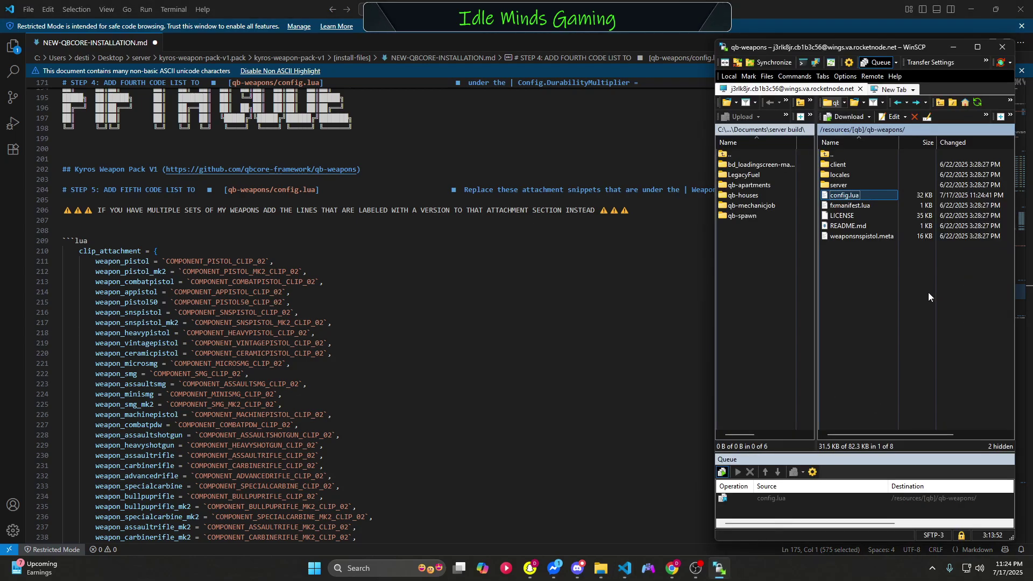
right_click(844, 197)
click(861, 201)
Step: Read the guide's instructions for the fifth code list and locate the WeaponAttachments section in config.lua
click(110, 43)
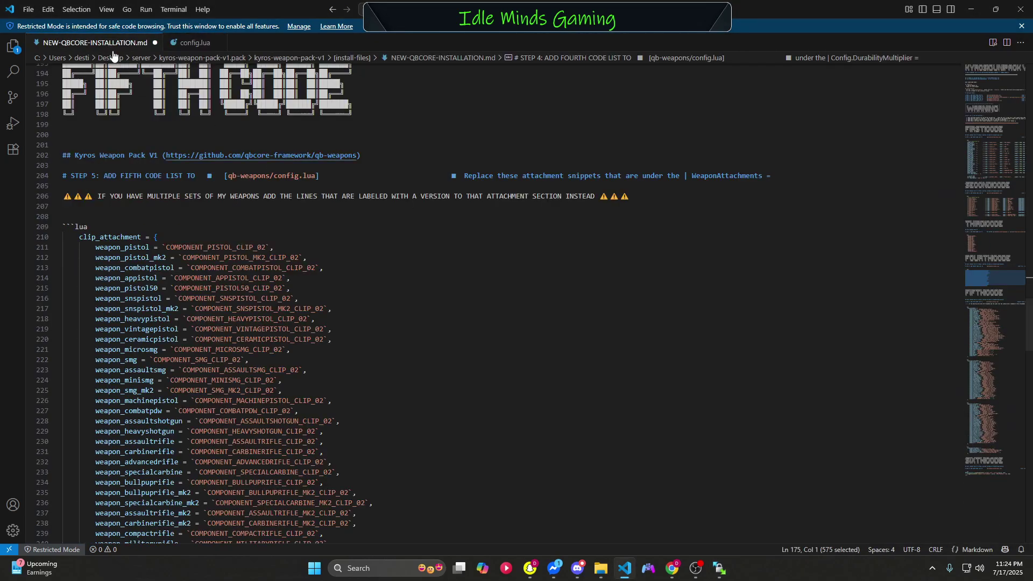
scroll(181, 328, up, 1)
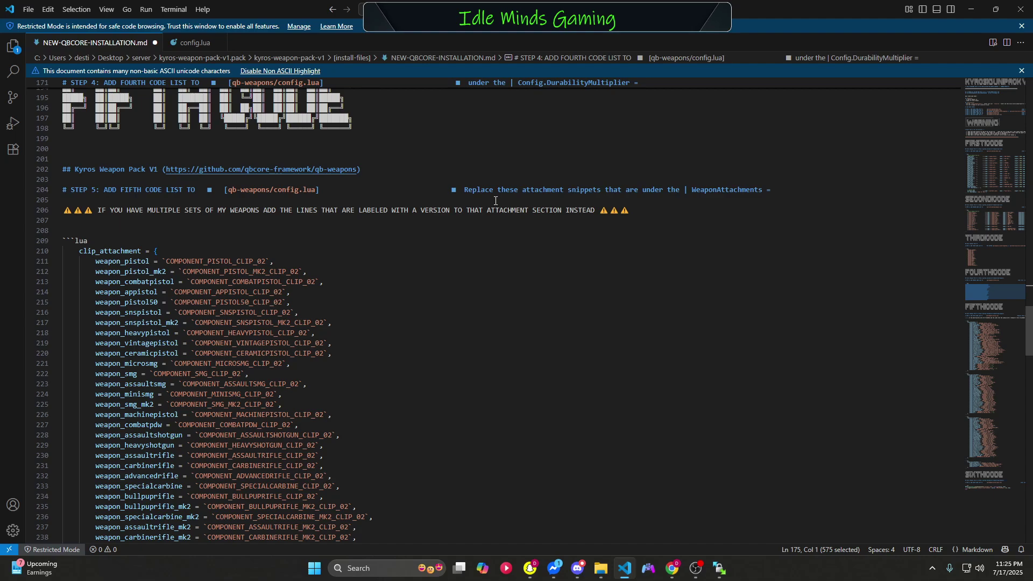
scroll(505, 250, down, 8)
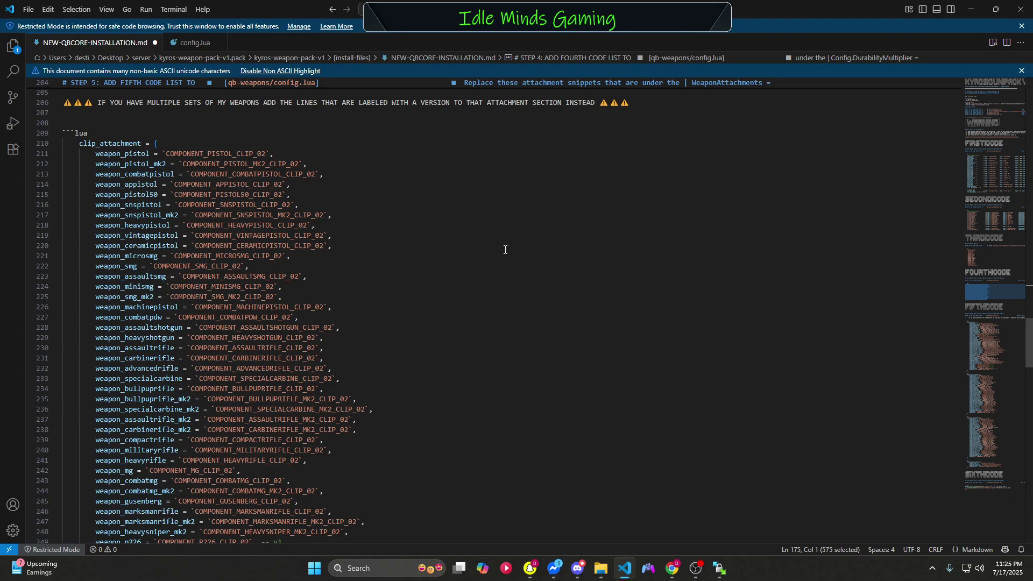
scroll(504, 250, up, 10)
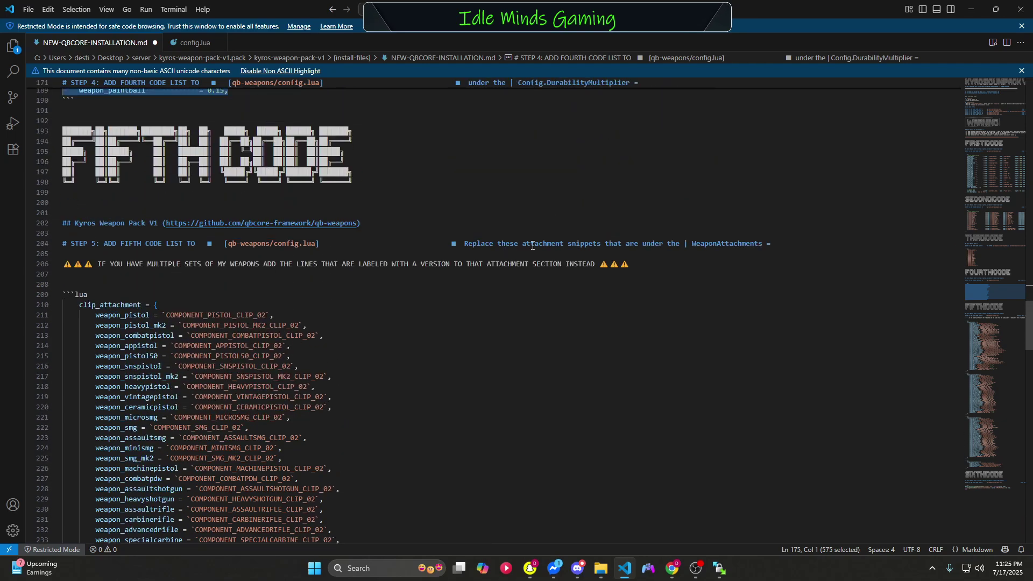
scroll(532, 245, down, 4)
scroll(532, 245, up, 3)
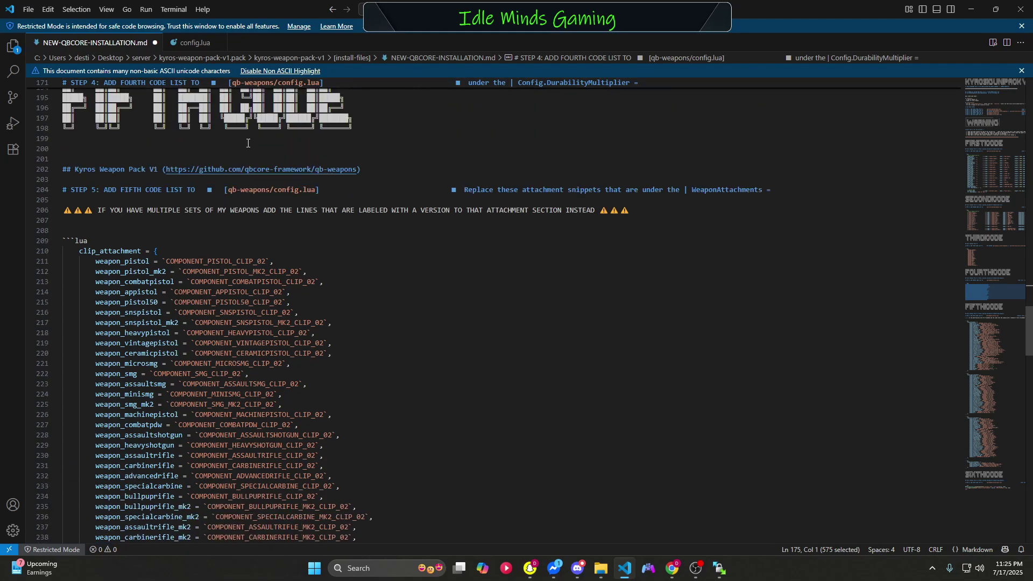
click(195, 43)
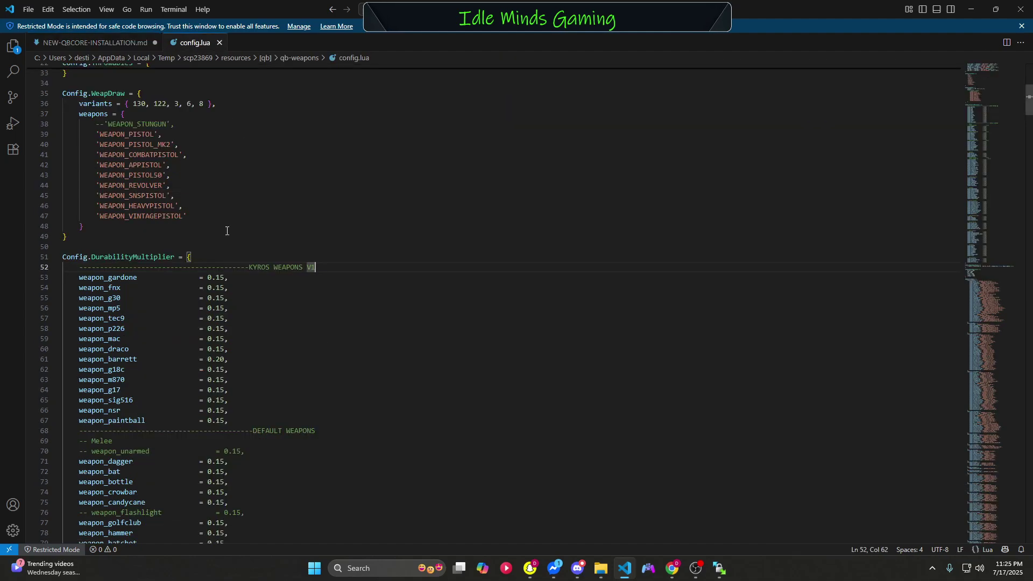
scroll(226, 230, down, 20)
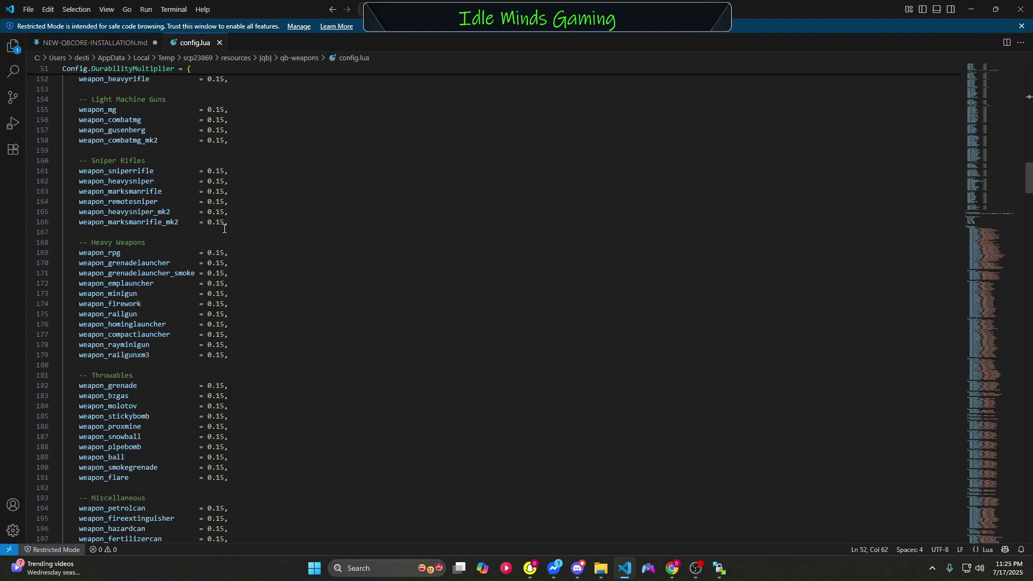
scroll(223, 226, down, 6)
scroll(222, 226, up, 3)
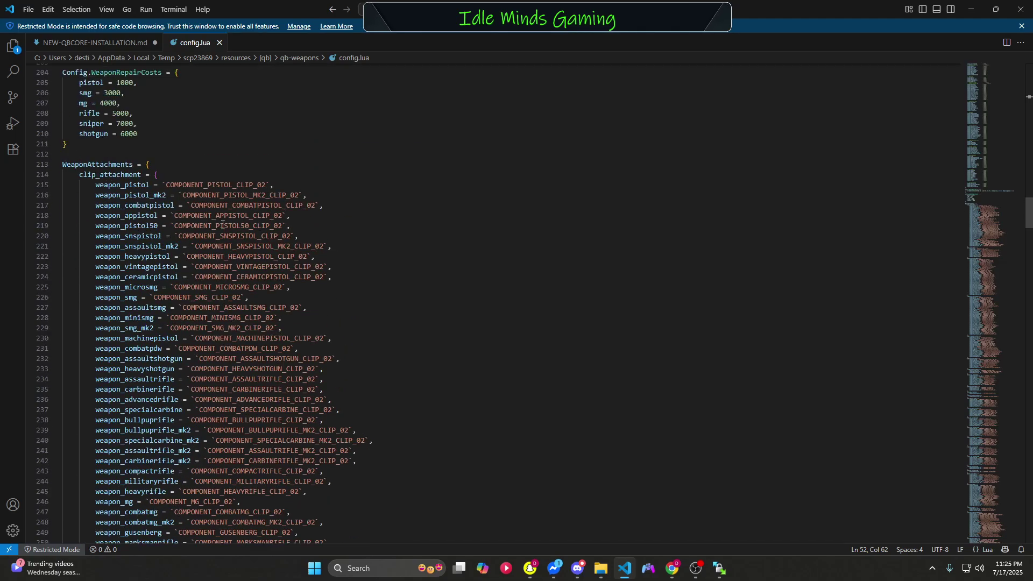
Step: Compare the guide's clip_attachment snippet with the clip_attachment block under WeaponAttachments in config.lua
click(70, 43)
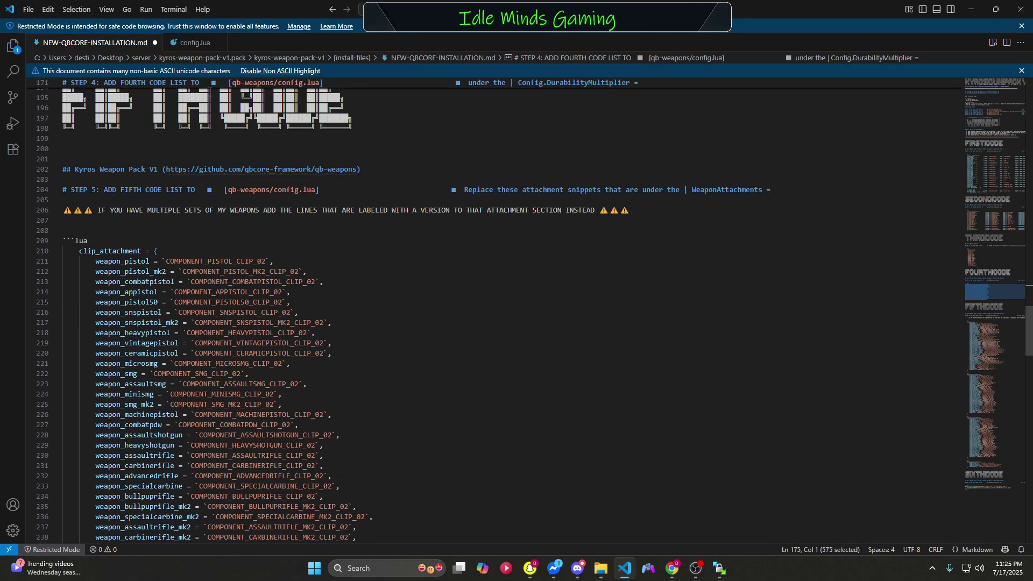
click(191, 44)
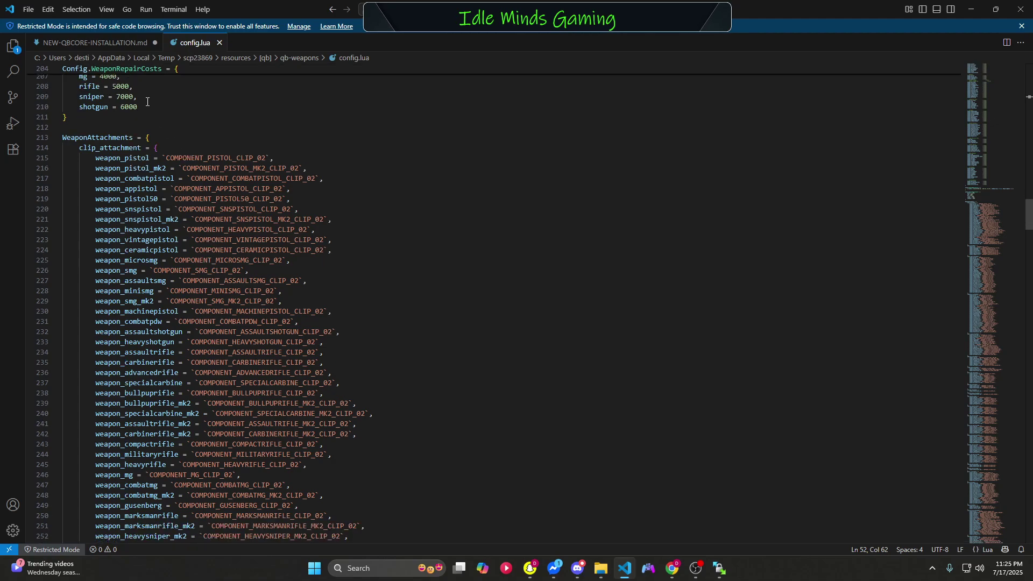
click(117, 48)
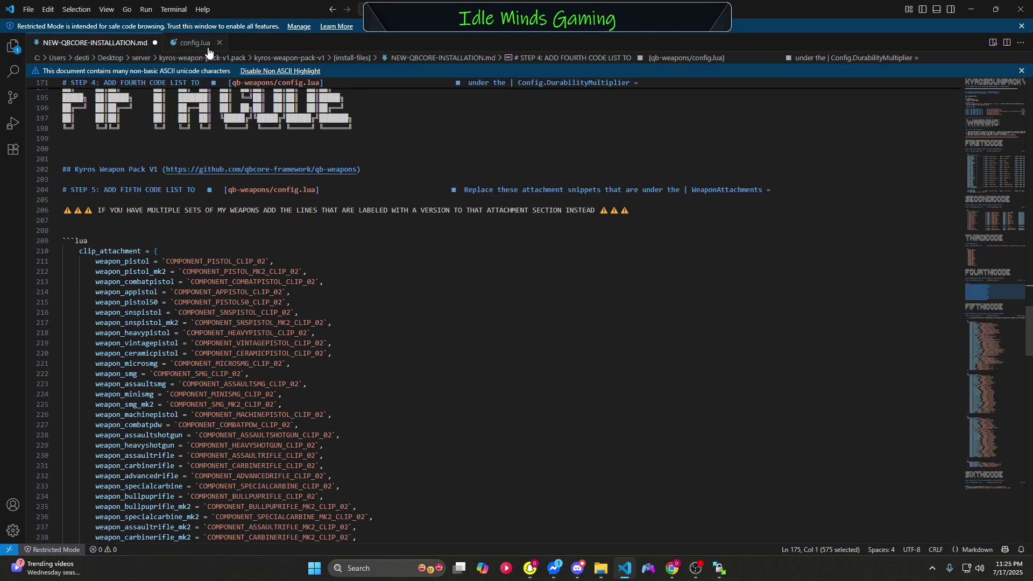
scroll(276, 265, down, 8)
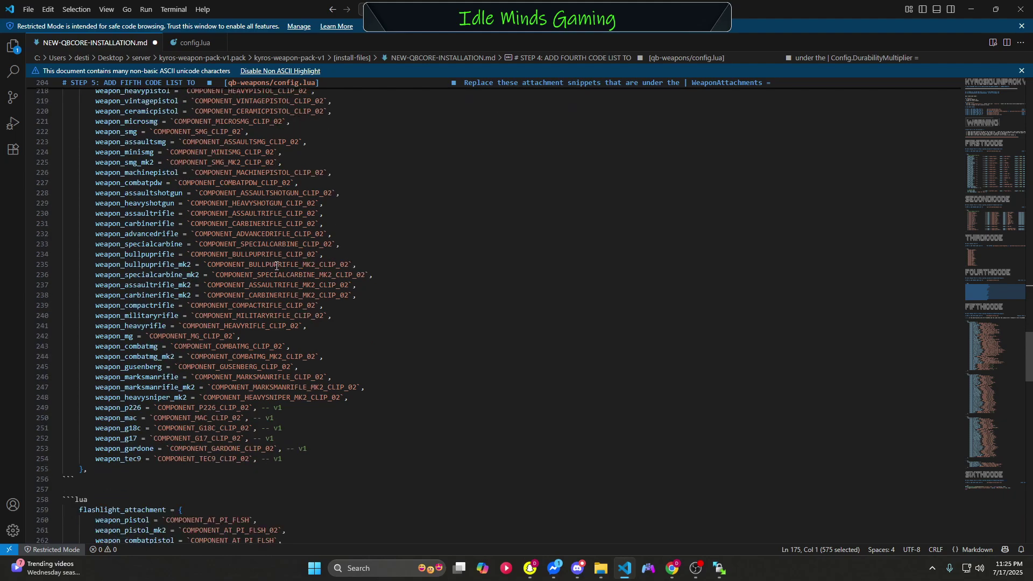
click(184, 43)
scroll(209, 125, down, 5)
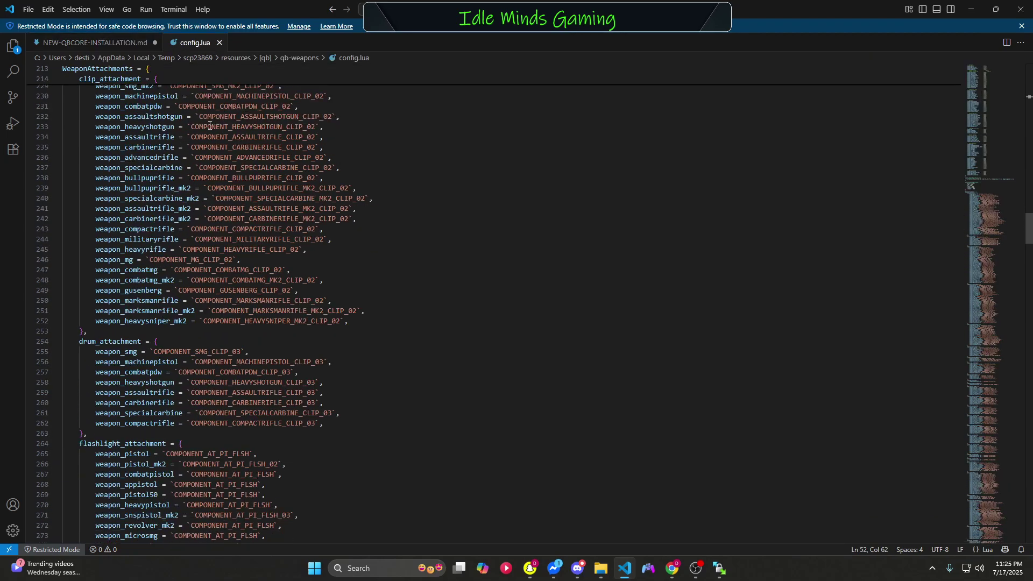
scroll(210, 125, up, 5)
click(119, 46)
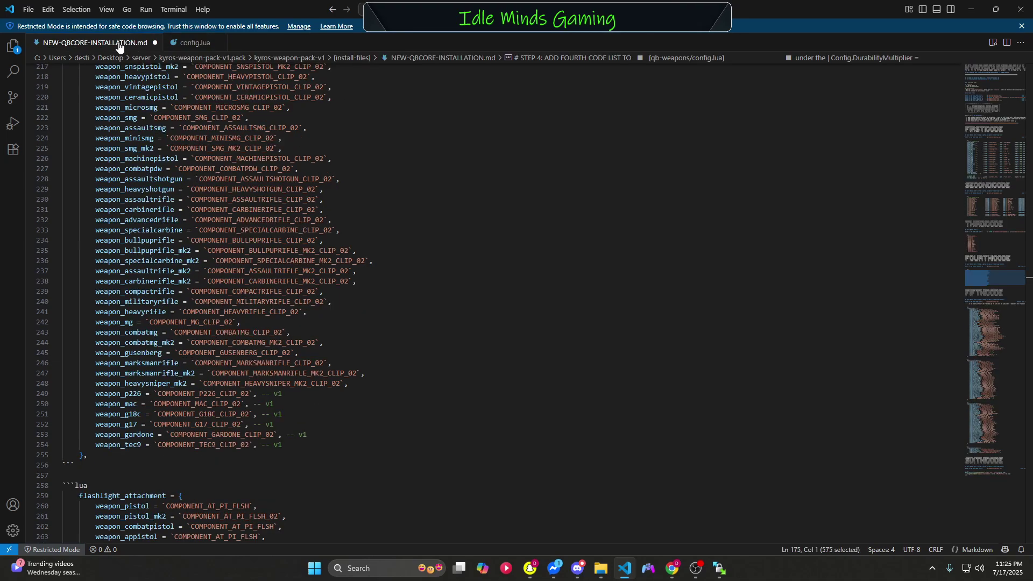
click(199, 45)
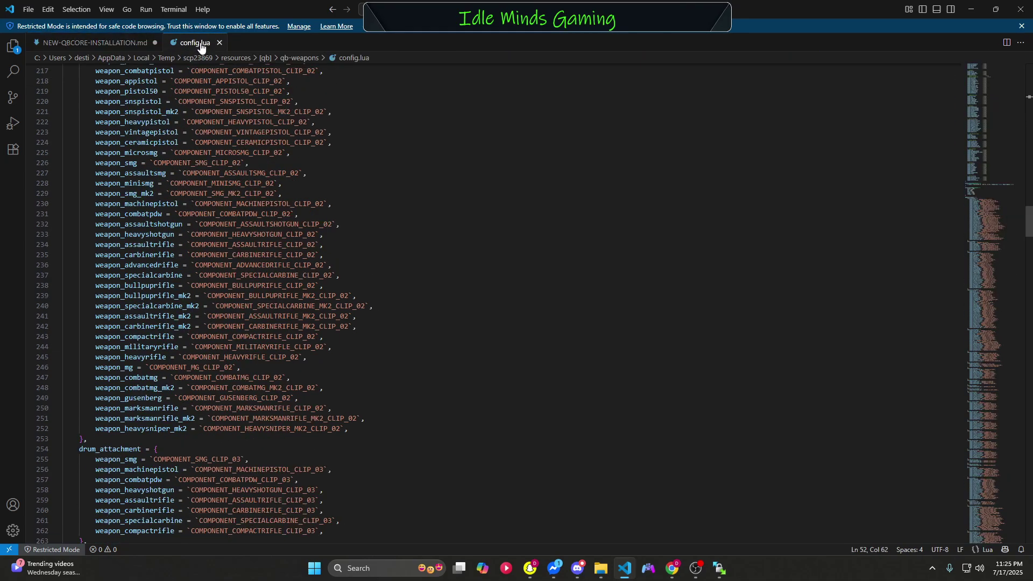
click(118, 48)
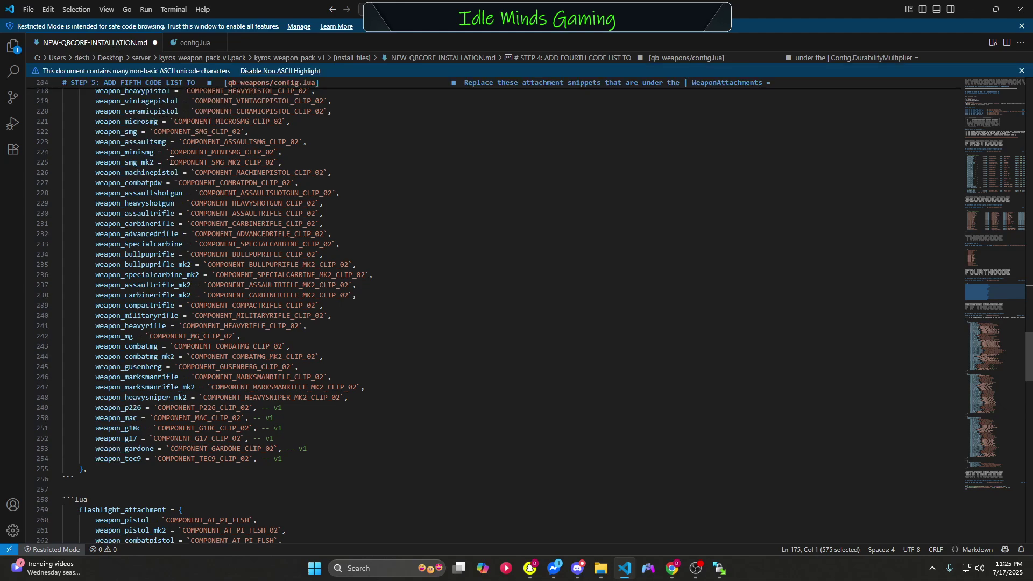
Step: Select the clip_attachment lines labelled v1, weapon_p226 through weapon_tec9, in the installation guide
scroll(276, 379, down, 3)
drag(290, 383, 63, 328)
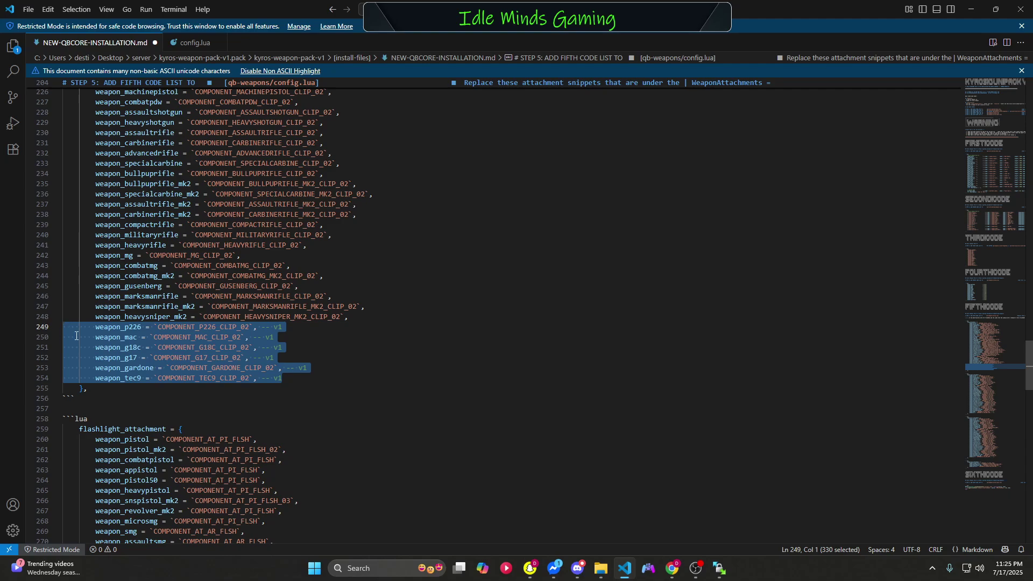
Step: Copy the six v1 clip lines, weapon_p226 to weapon_tec9, and place the cursor after weapon_heavysniper_mk2 in config.lua's clip_attachment list
right_click(76, 336)
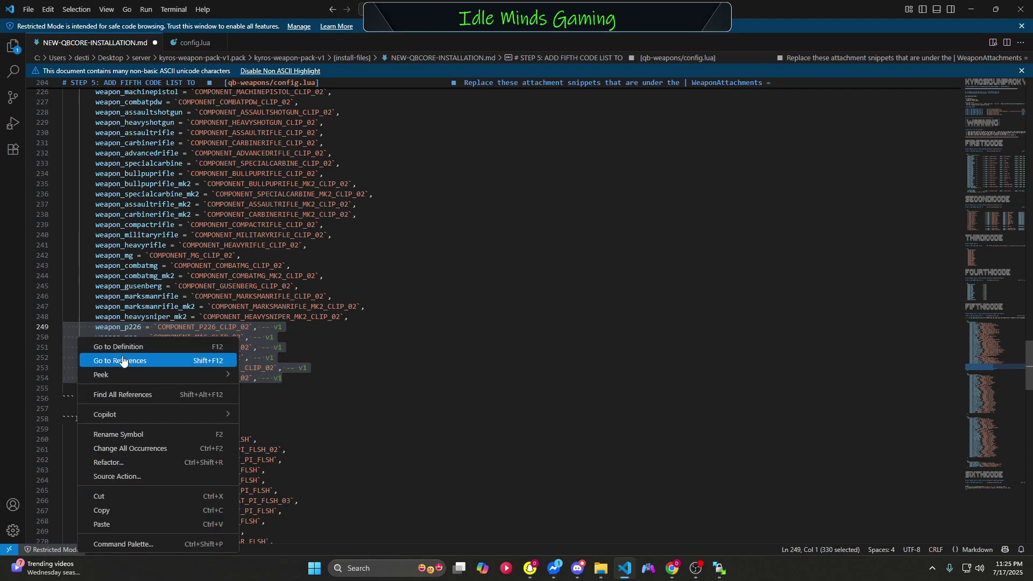
click(132, 509)
scroll(243, 412, down, 10)
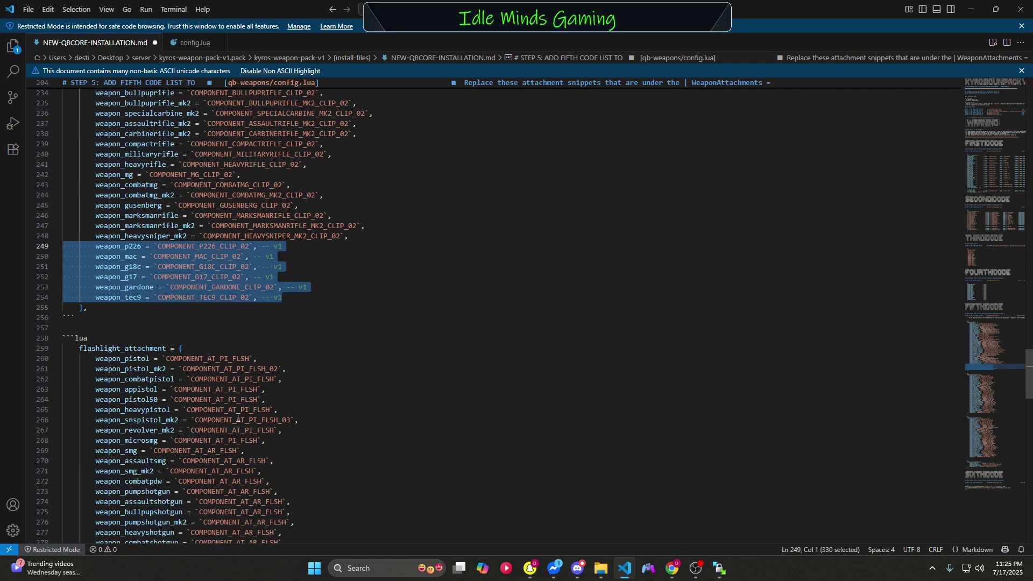
scroll(242, 411, up, 12)
click(194, 42)
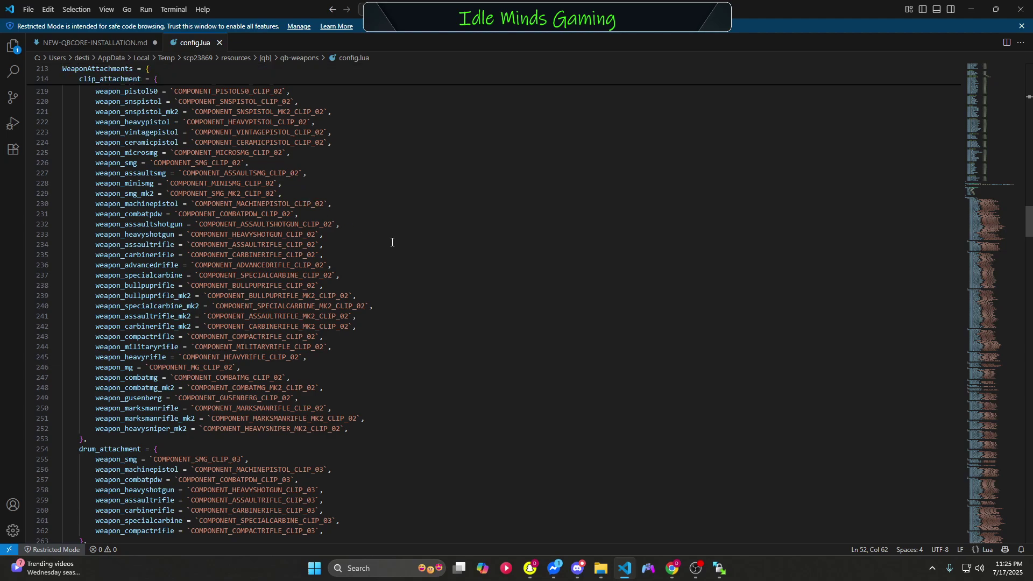
click(360, 433)
scroll(410, 394, up, 10)
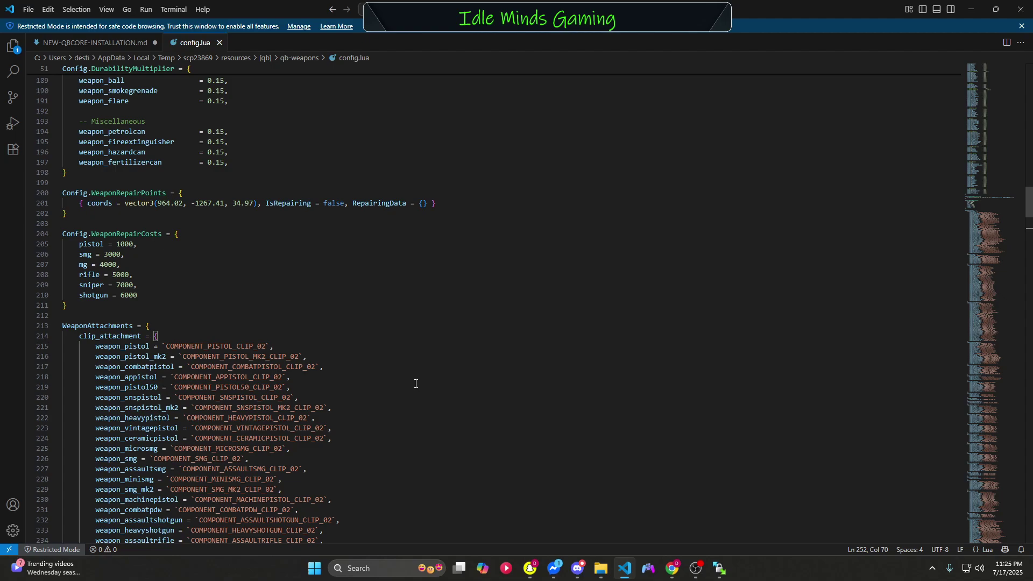
Step: Review the Step 5 attachment snippets in NEW-QBCORE-INSTALLATION.md, from clip_attachment through largescope_attachment, for lines labelled v1
click(94, 42)
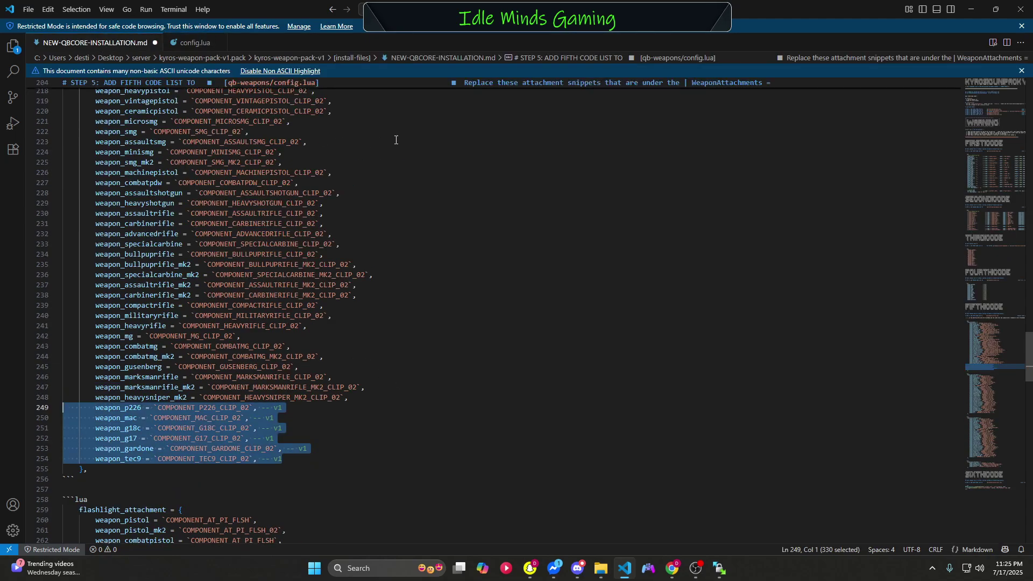
scroll(472, 218, up, 3)
scroll(475, 220, up, 4)
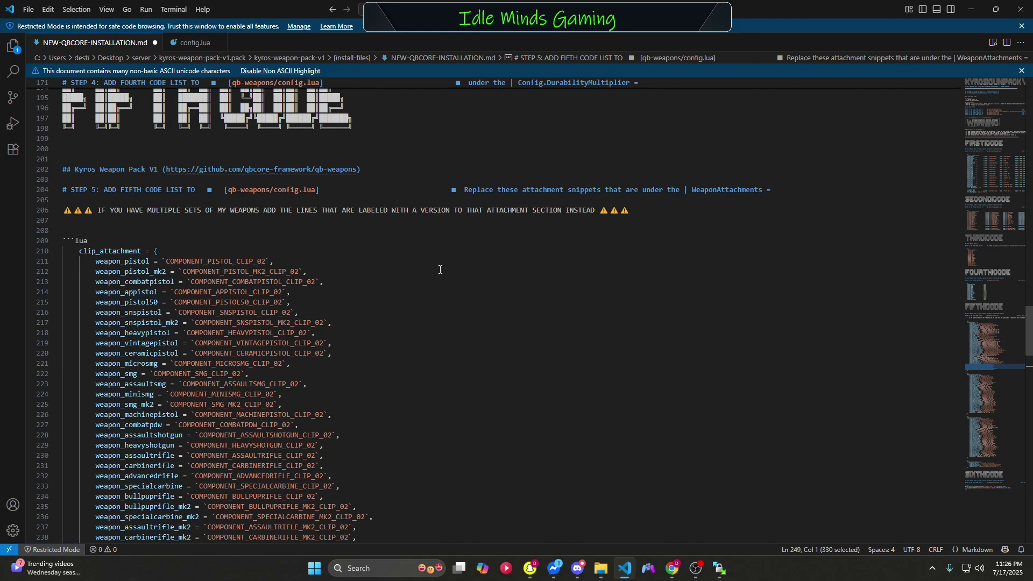
scroll(439, 270, down, 15)
click(430, 289)
scroll(431, 291, down, 6)
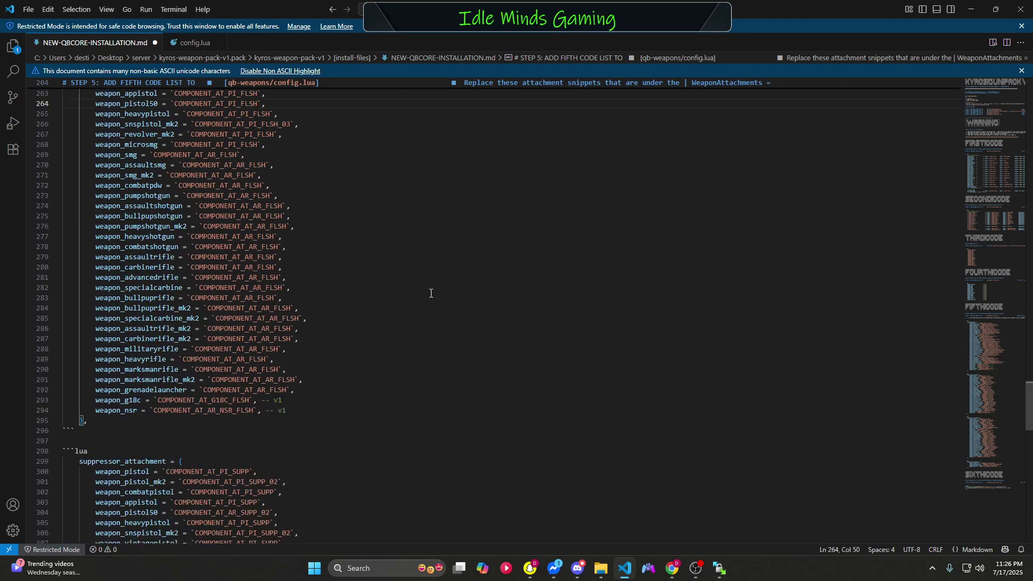
scroll(431, 293, down, 17)
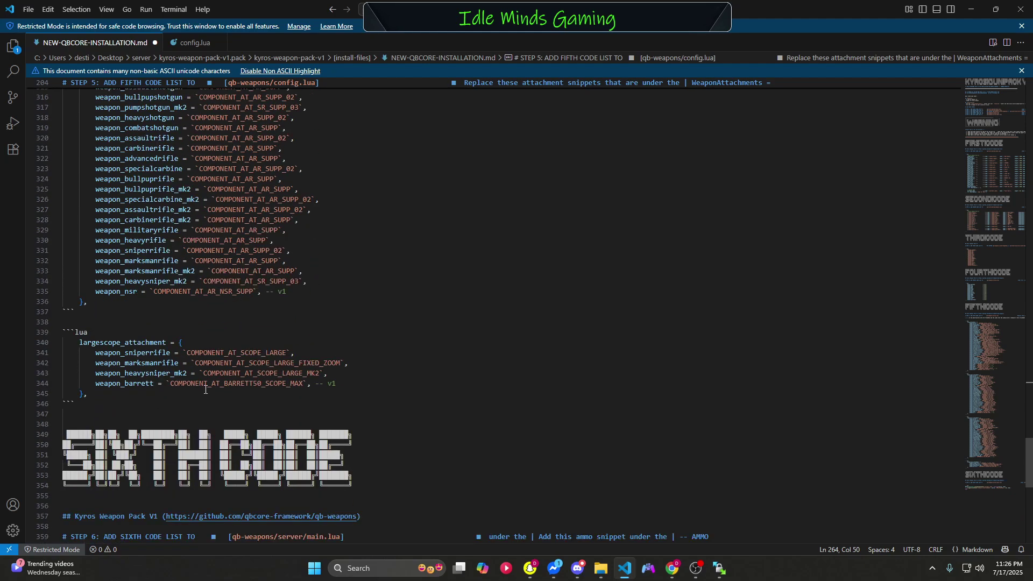
scroll(257, 343, up, 20)
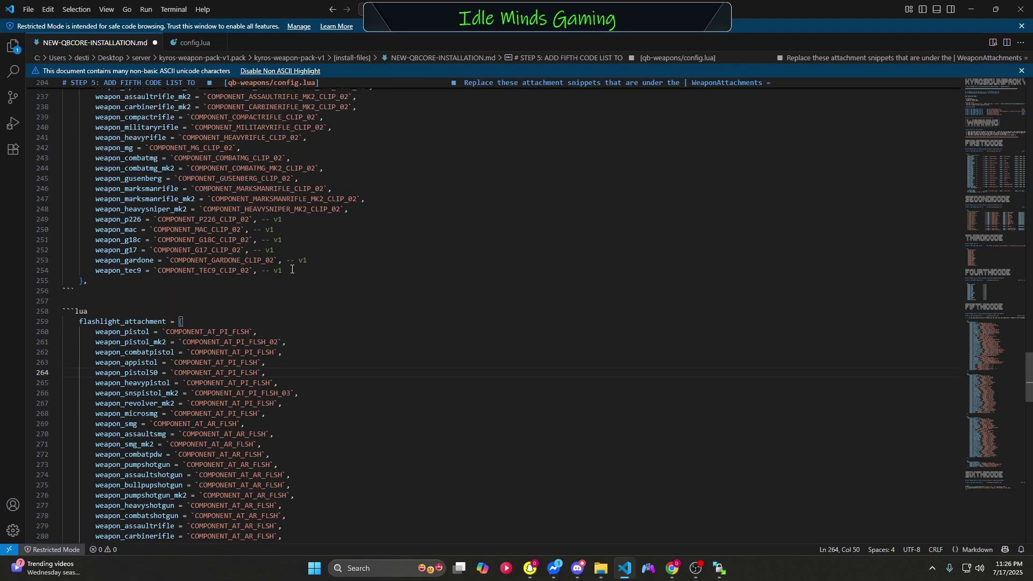
scroll(289, 319, up, 18)
scroll(290, 320, down, 16)
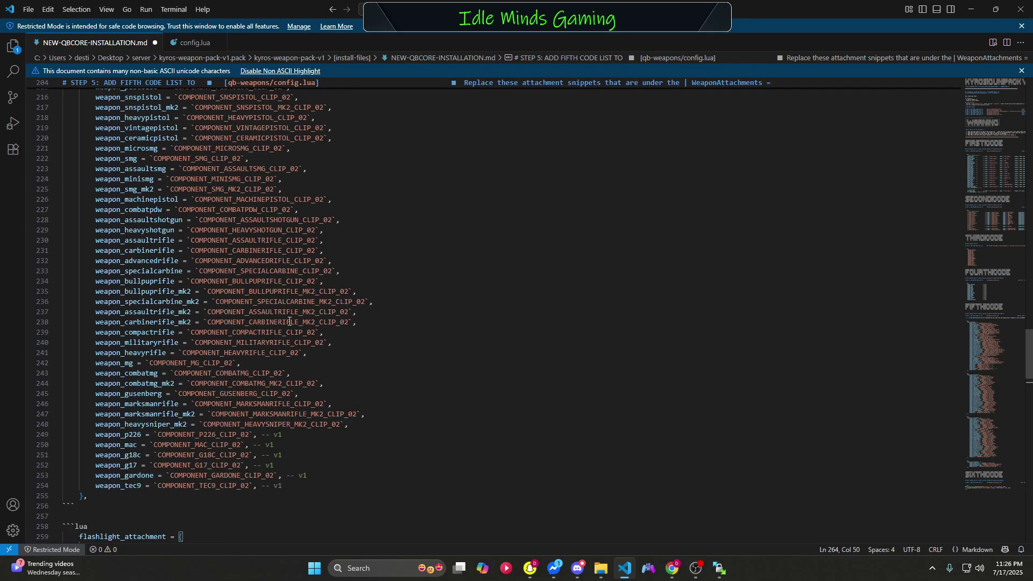
Step: Copy the six v1 lines, weapon_p226 to weapon_tec9, from the guide's clip_attachment snippet
drag(284, 324, 49, 276)
right_click(124, 285)
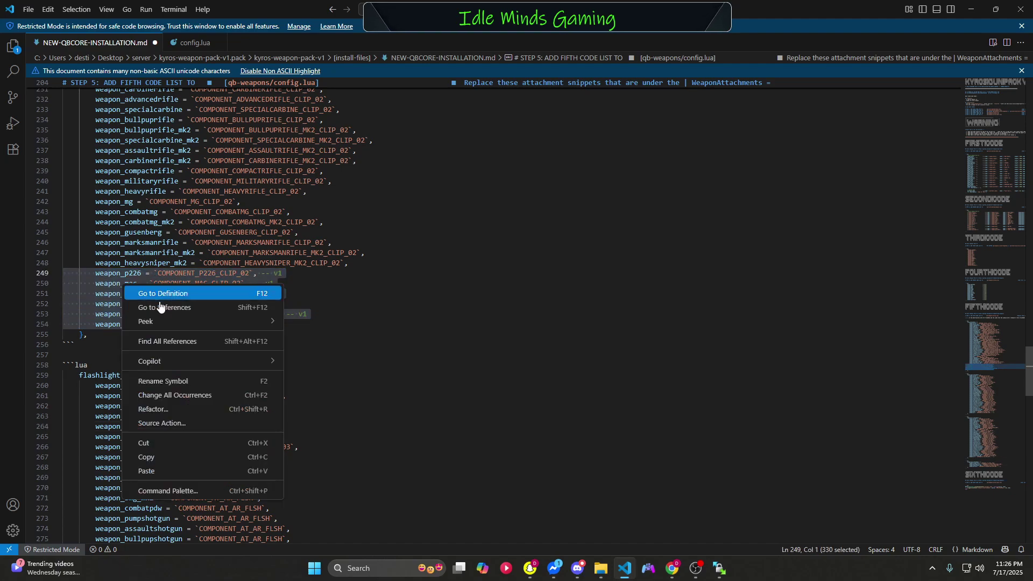
click(156, 457)
Step: In config.lua, add a dashed comment line reading "KYROS WEAPONS V1" below weapon_heavysniper_mk2 in clip_attachment
click(195, 42)
scroll(292, 232, down, 9)
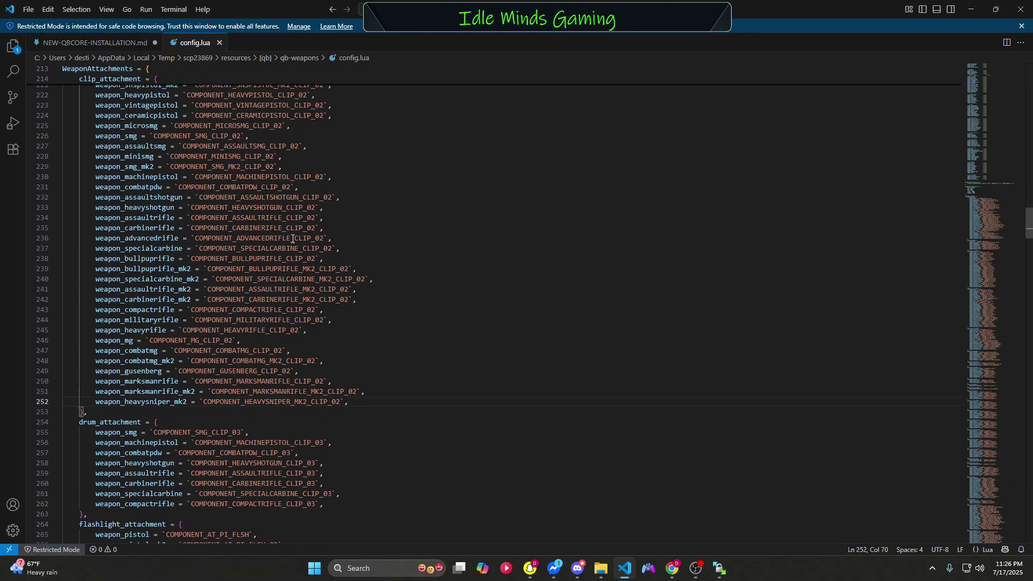
scroll(295, 237, up, 6)
scroll(295, 237, down, 10)
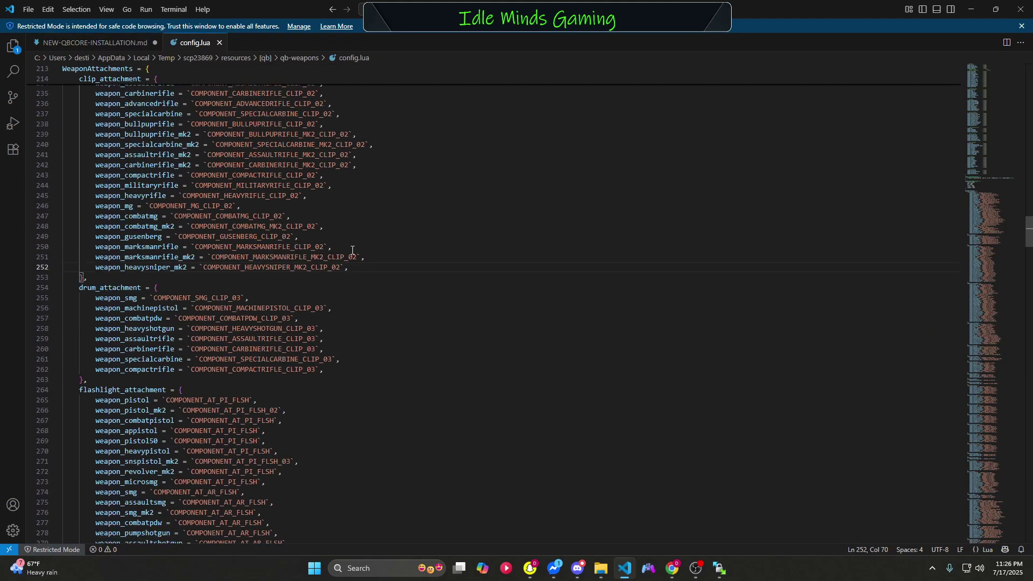
key(Return)
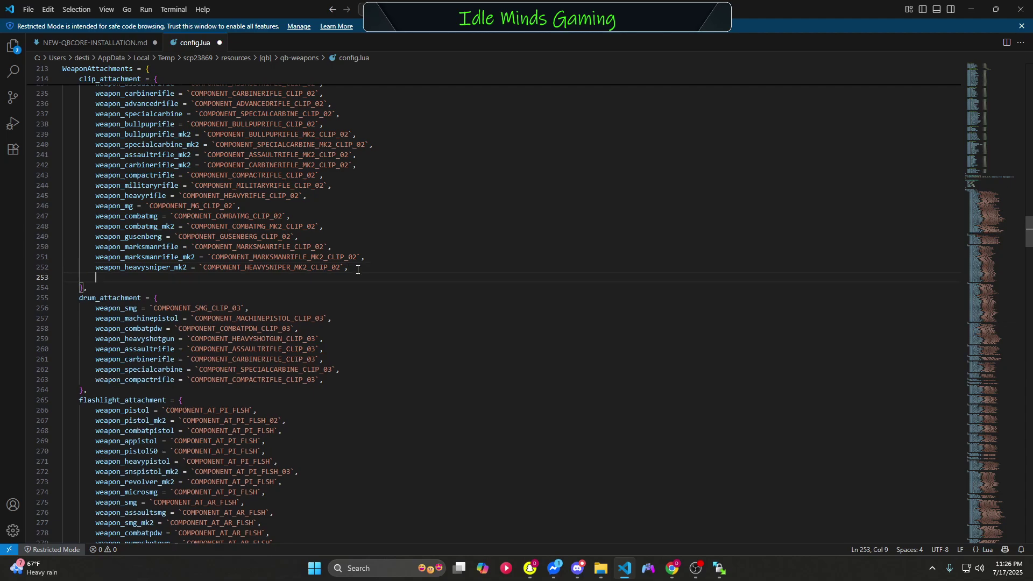
text(-----------------------------------------------------------------------)
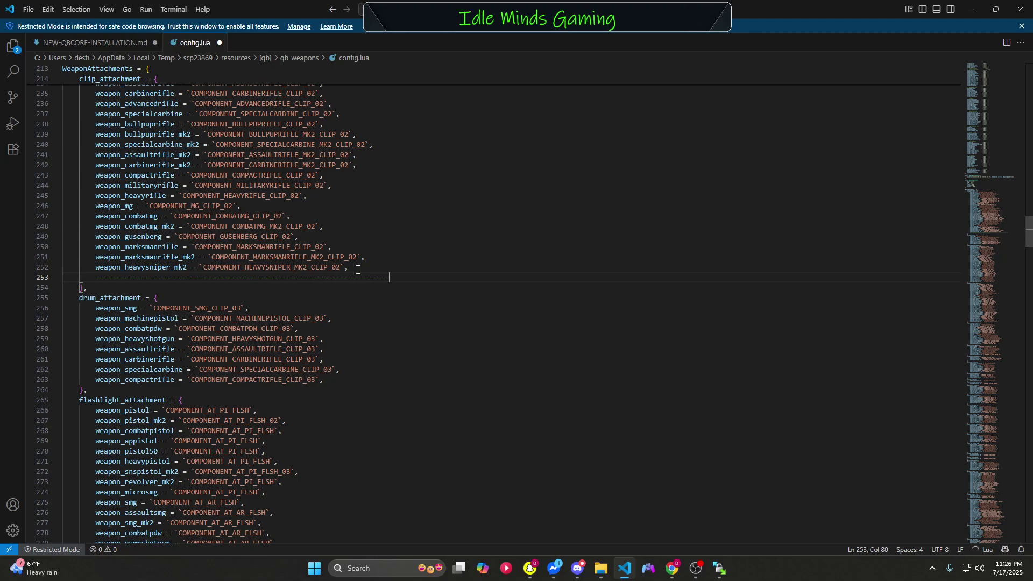
text(KYROS WEAPONS V)
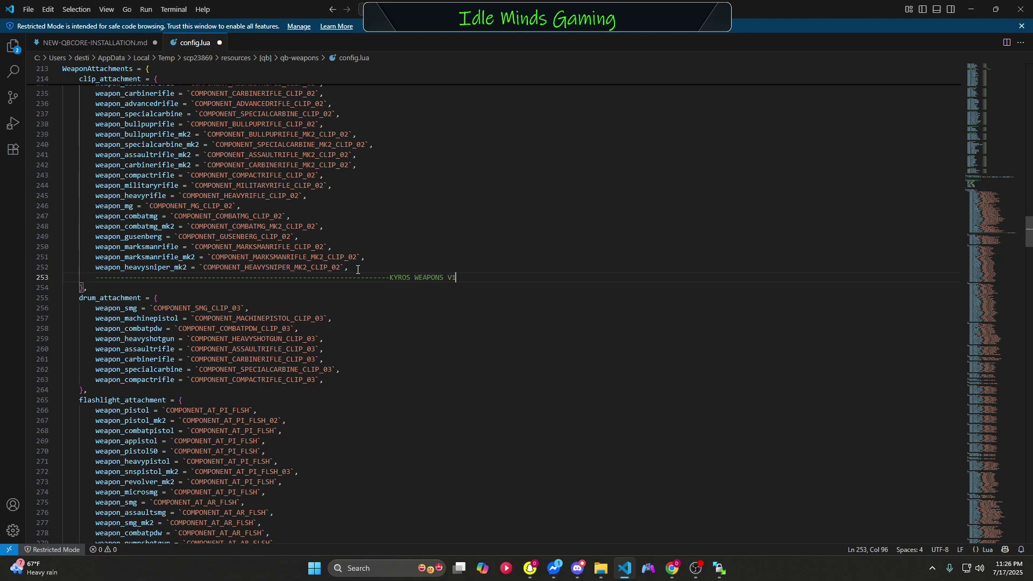
text(1)
Step: Paste the v1 clip lines under the comment with weapon_p226 indented like the others, and save config.lua
key(Return)
key(ctrl+v)
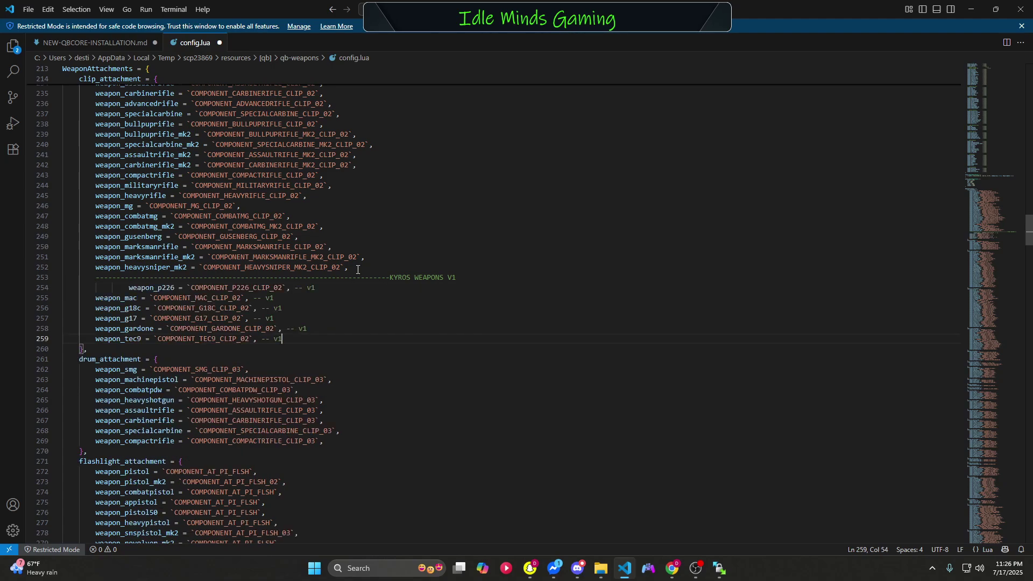
click(129, 287)
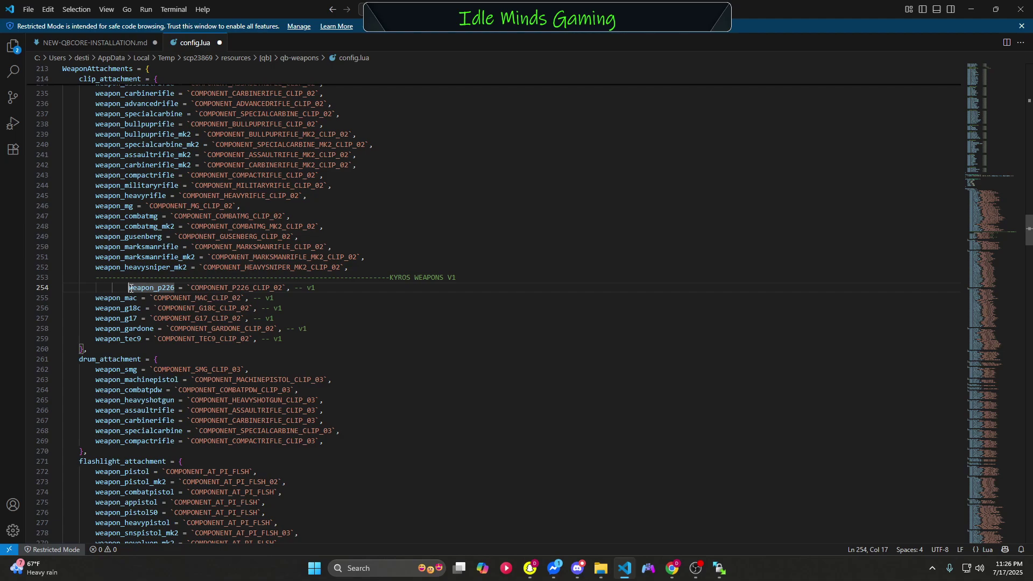
key(BackSpace)
key(BackSpace)
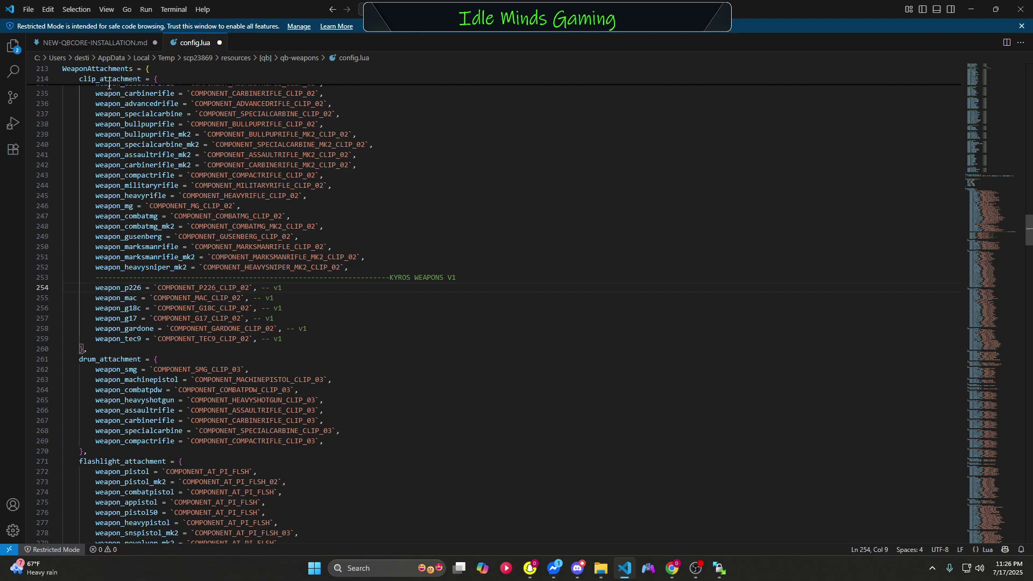
click(28, 9)
click(54, 196)
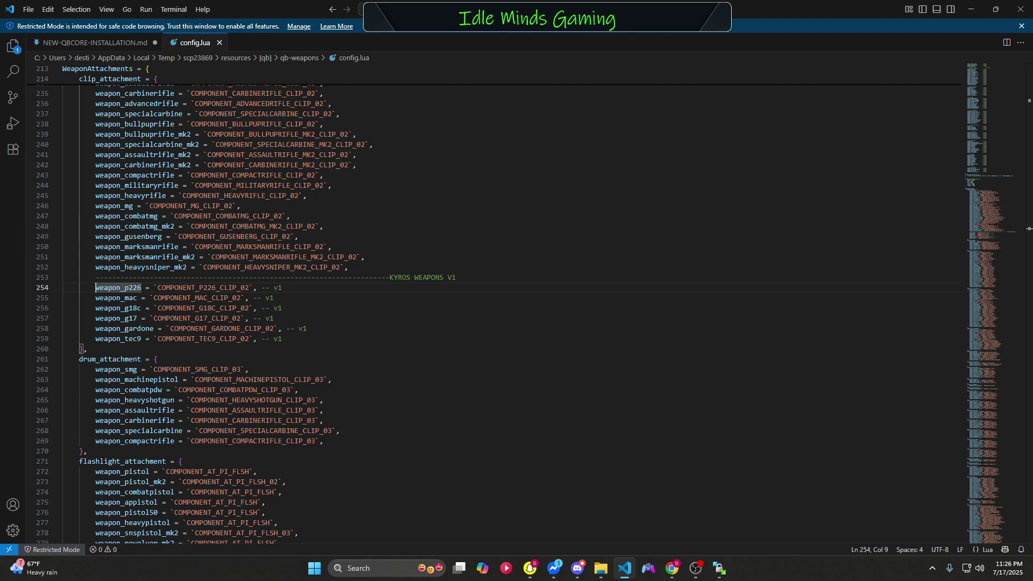
key(alt+Tab)
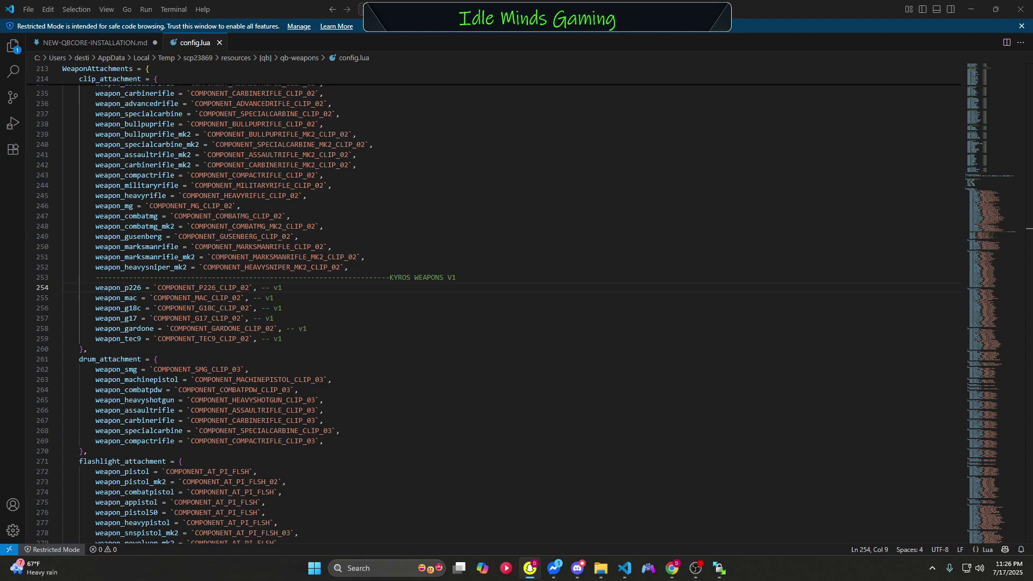
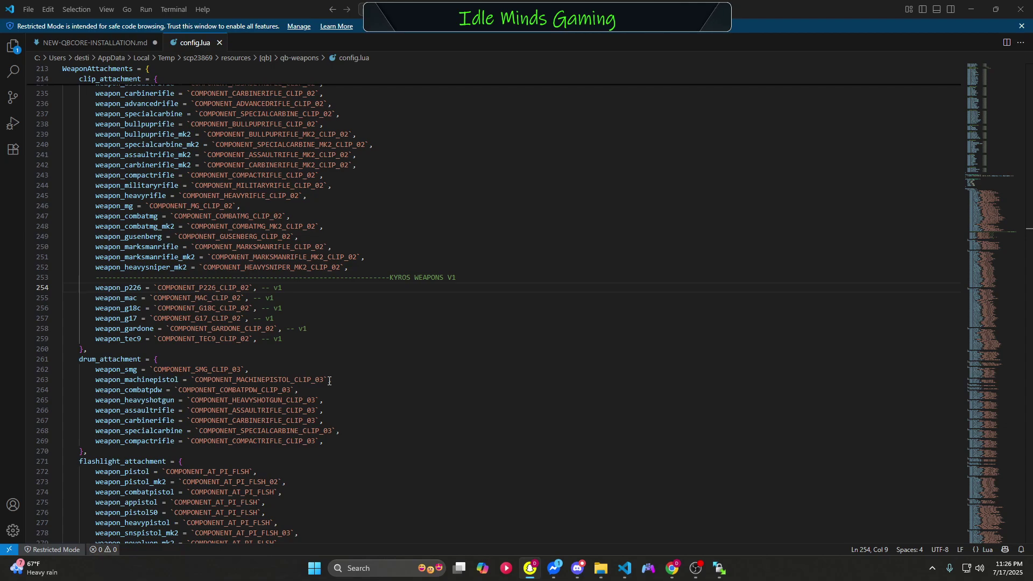
Step: Copy the two v1 lines, weapon_g18c and weapon_nsr, from the flashlight_attachment snippet in NEW-QBCORE-INSTALLATION.md
click(103, 43)
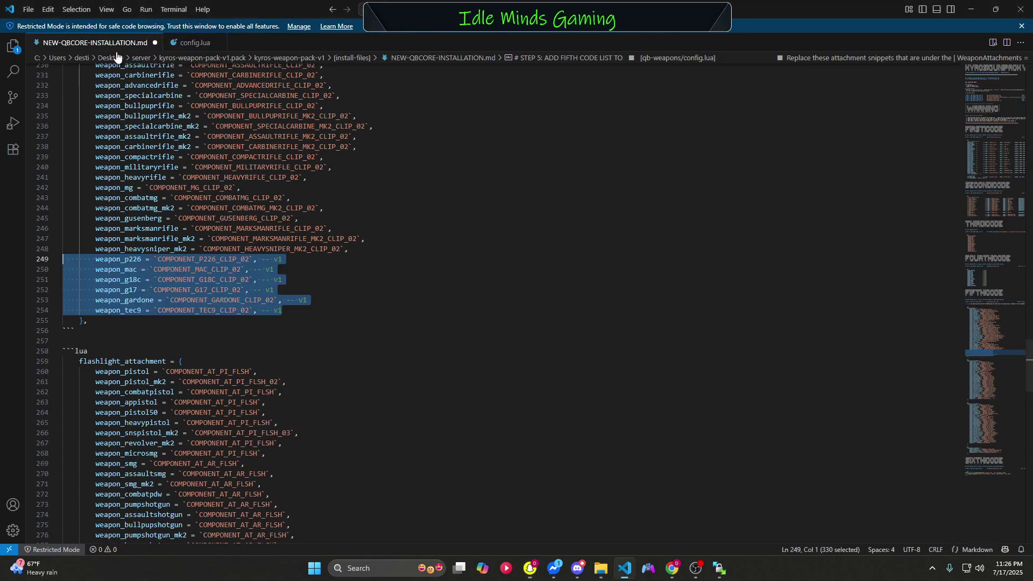
scroll(311, 346, down, 5)
scroll(311, 347, down, 6)
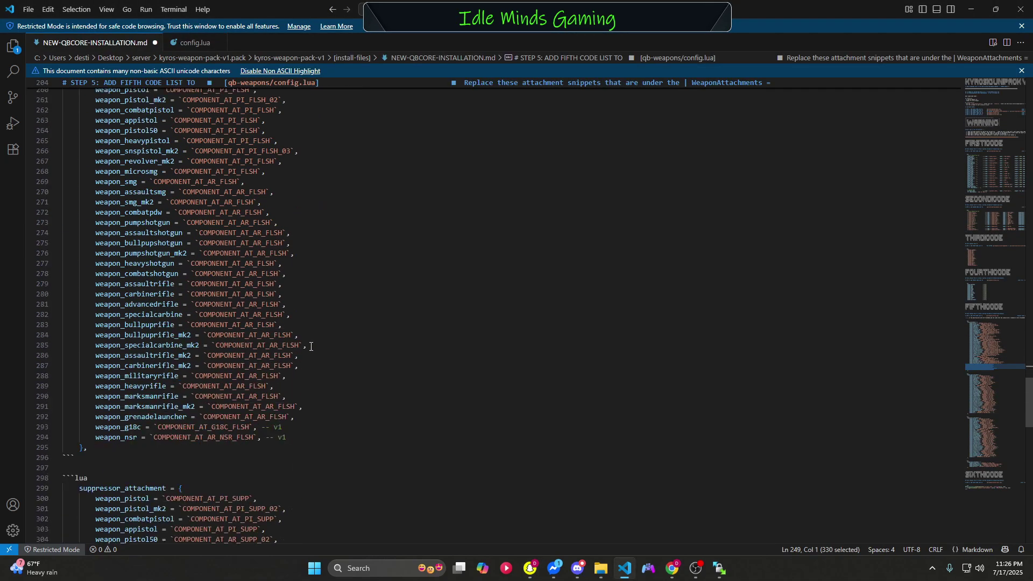
drag(291, 382, 63, 373)
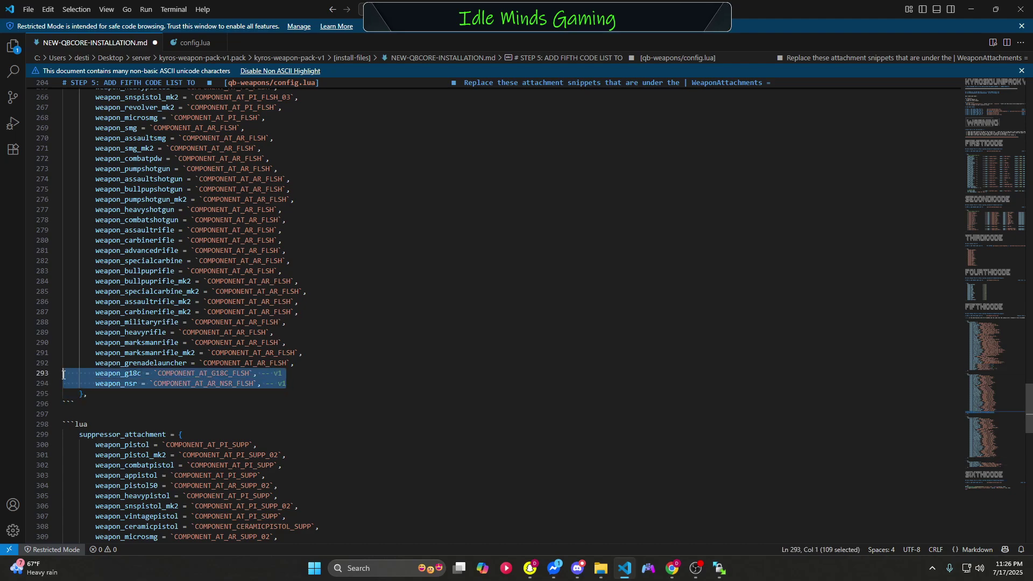
right_click(93, 379)
click(126, 338)
Step: In config.lua, add a dashed comment line reading "KYROS WEAPONS V1" below weapon_grenadelauncher in flashlight_attachment
click(194, 42)
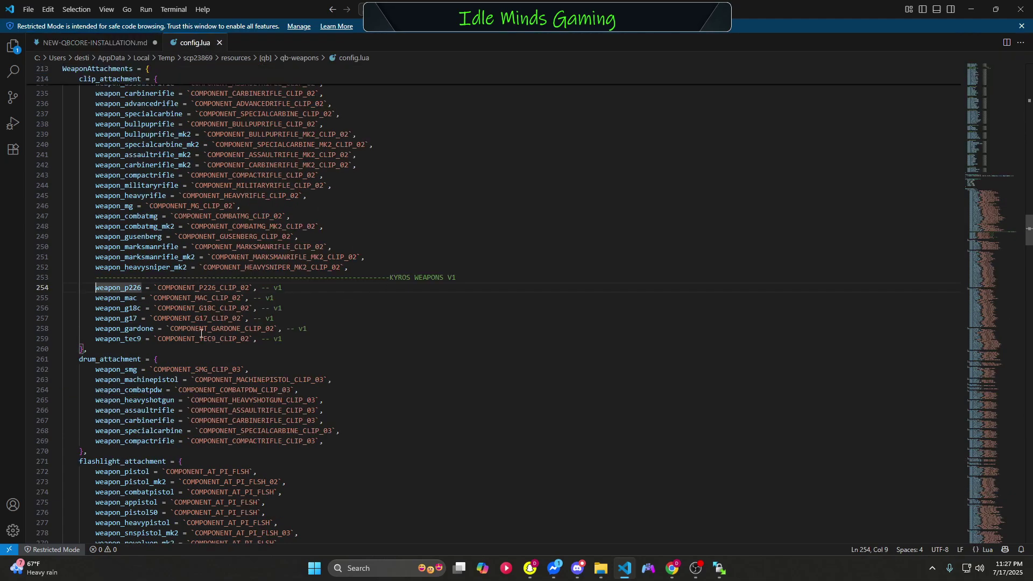
scroll(201, 333, down, 13)
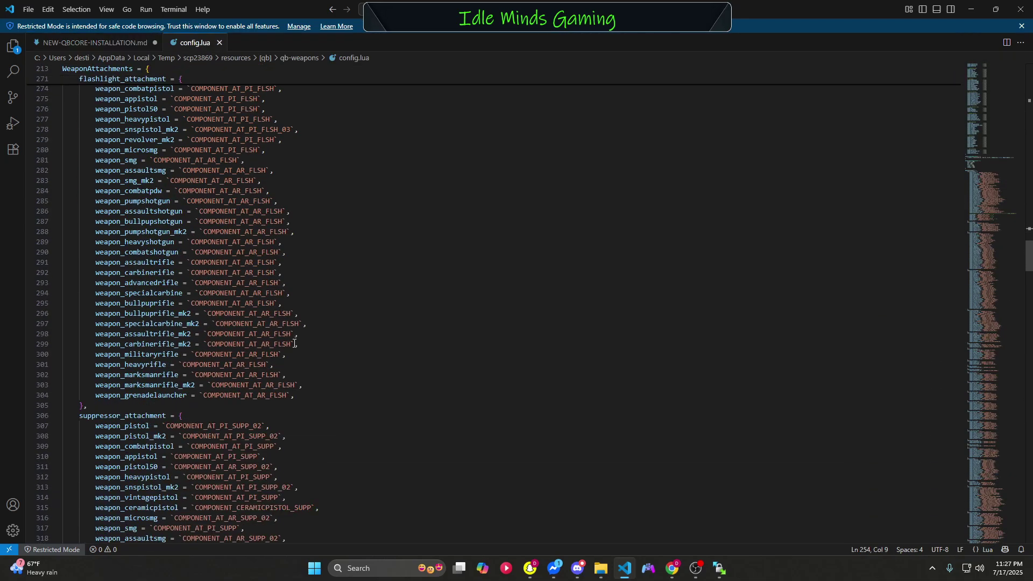
click(304, 399)
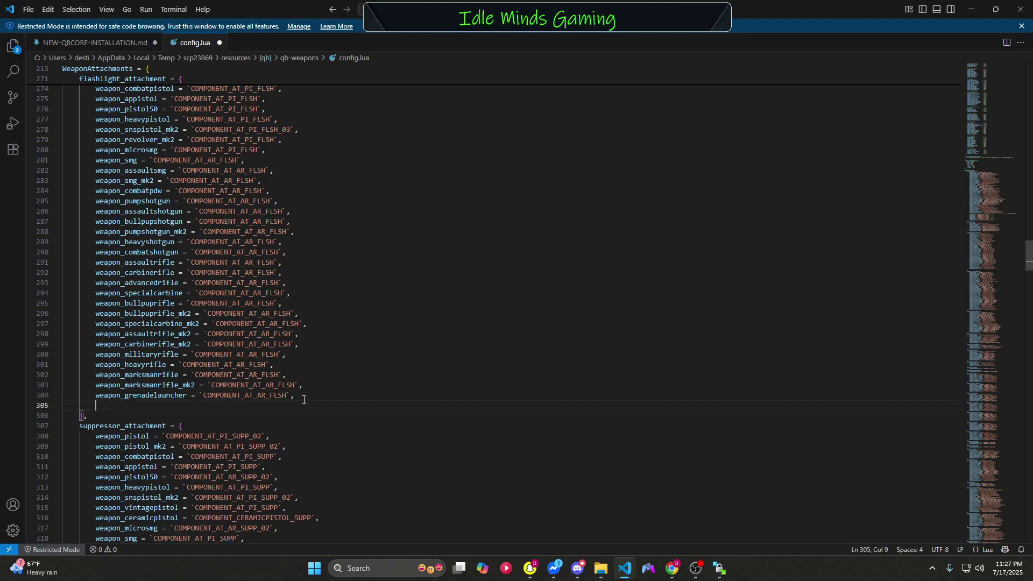
key(Return)
text(-------------------------------------------kyros)
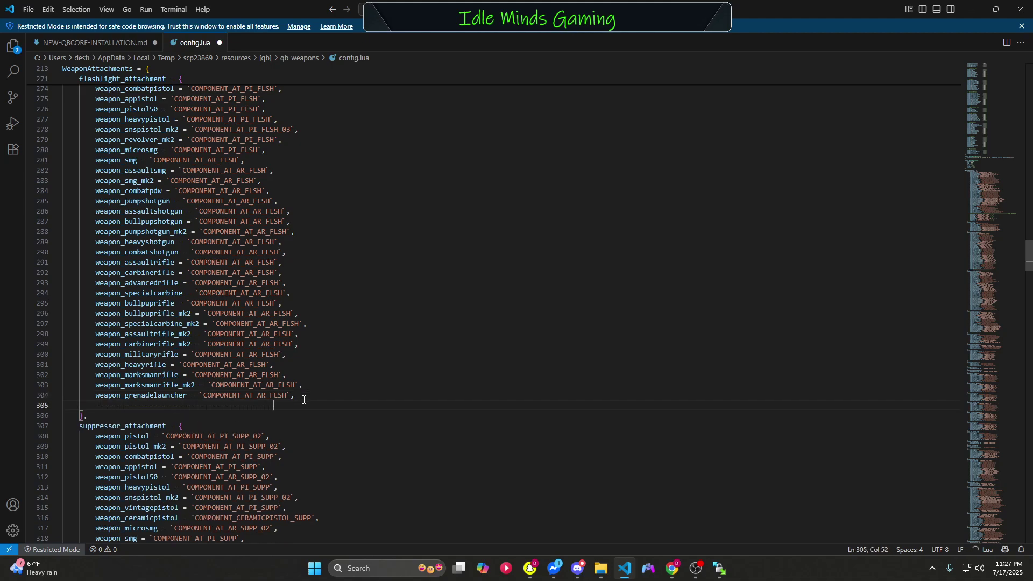
key(BackSpace)
key(BackSpace)
key(BackSpace)
key(BackSpace)
text(KYROS WEAPONS V1)
key(Return)
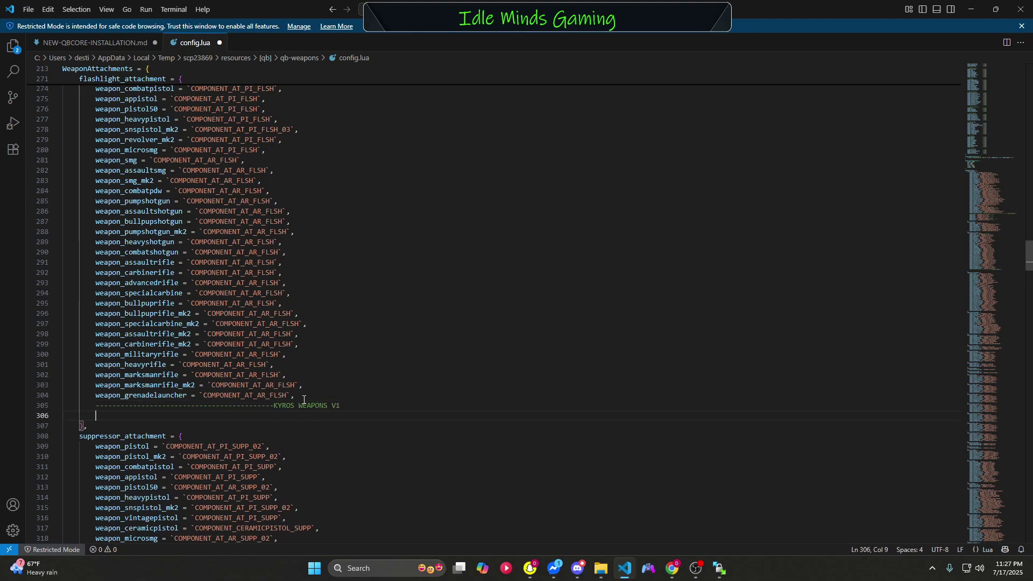
Step: Paste the v1 flashlight lines under the comment with weapon_g18c aligned to the list's indentation, and save config.lua
key(ctrl+v)
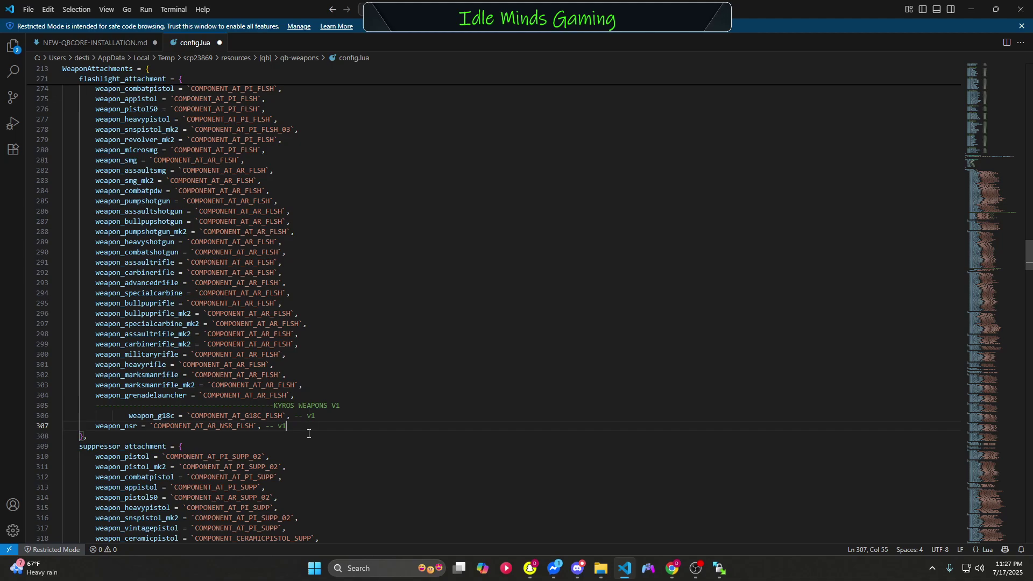
double_click(130, 415)
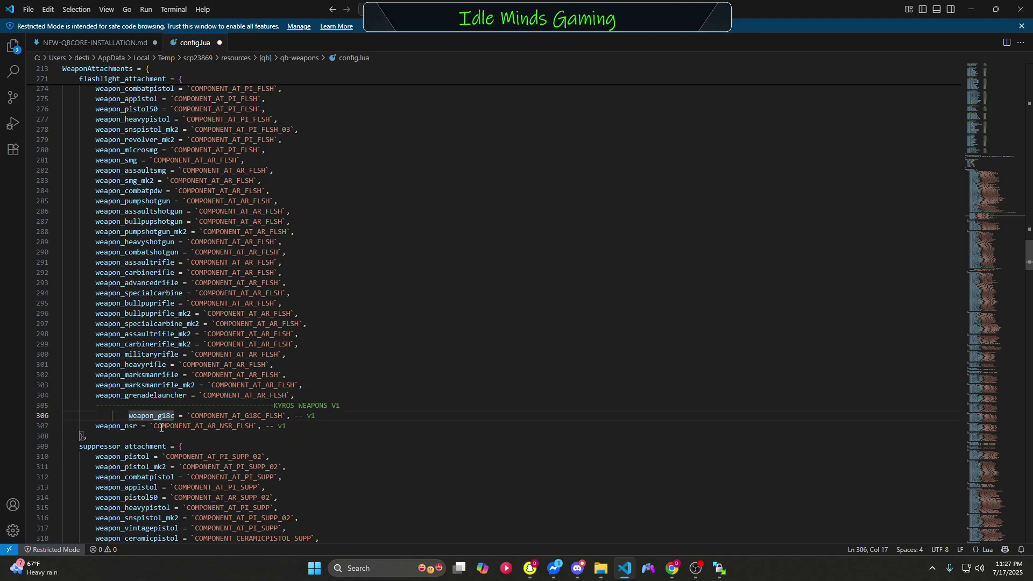
key(BackSpace)
key(BackSpace)
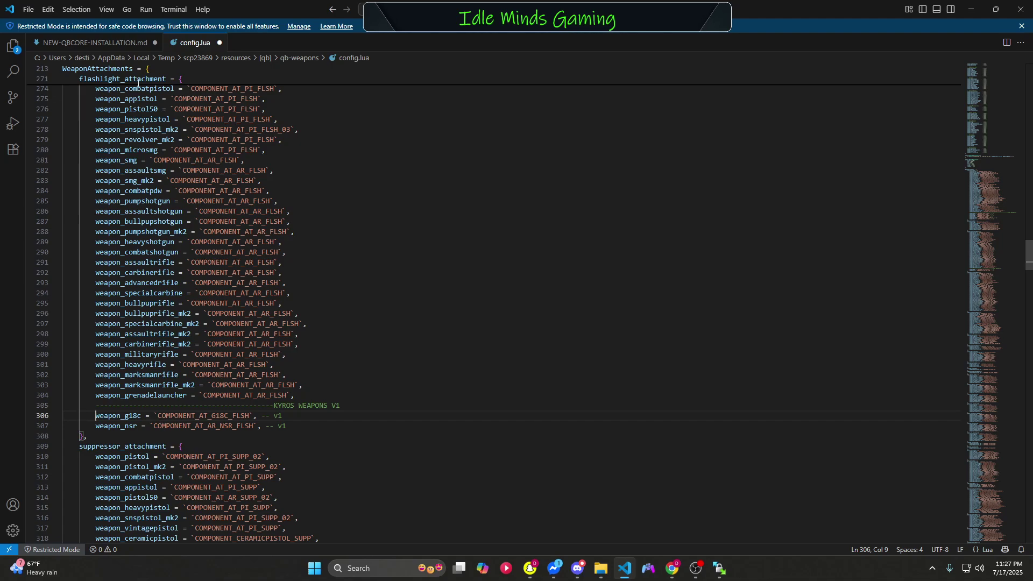
click(27, 9)
click(60, 197)
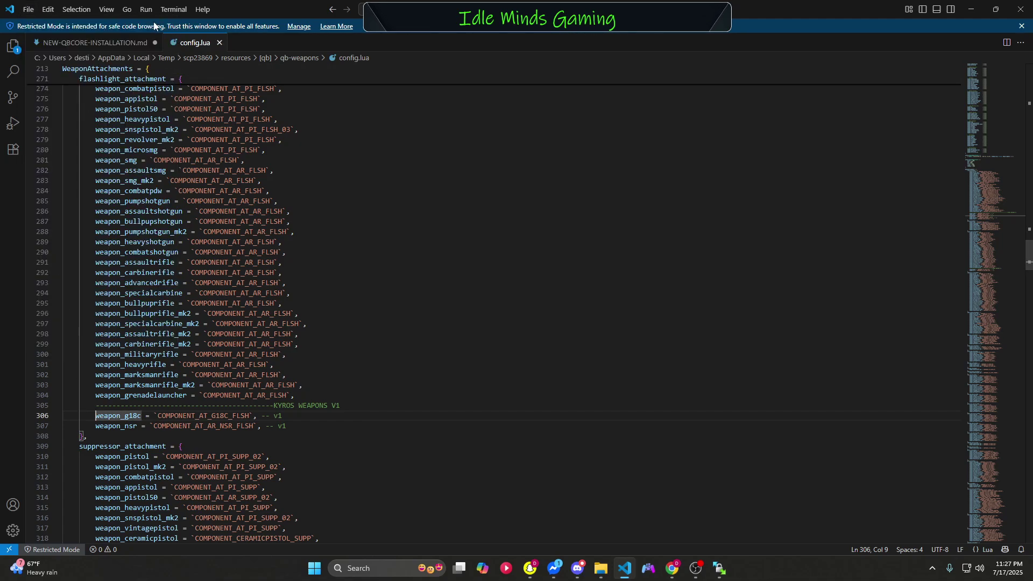
Step: Copy the v1 weapon_nsr line from the suppressor_attachment snippet in NEW-QBCORE-INSTALLATION.md
click(106, 44)
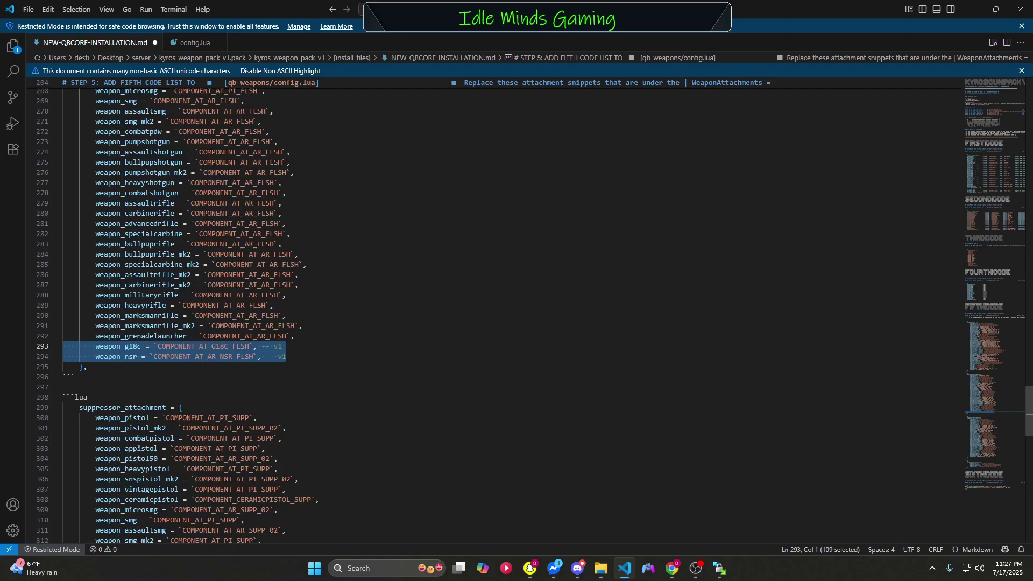
scroll(366, 362, down, 10)
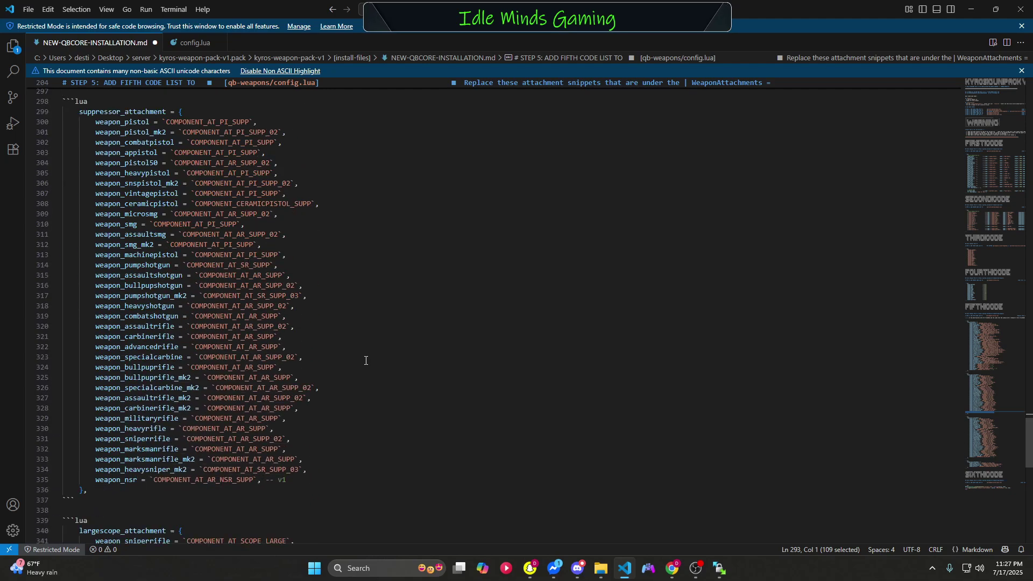
scroll(365, 360, down, 2)
drag(290, 427, 57, 423)
right_click(67, 425)
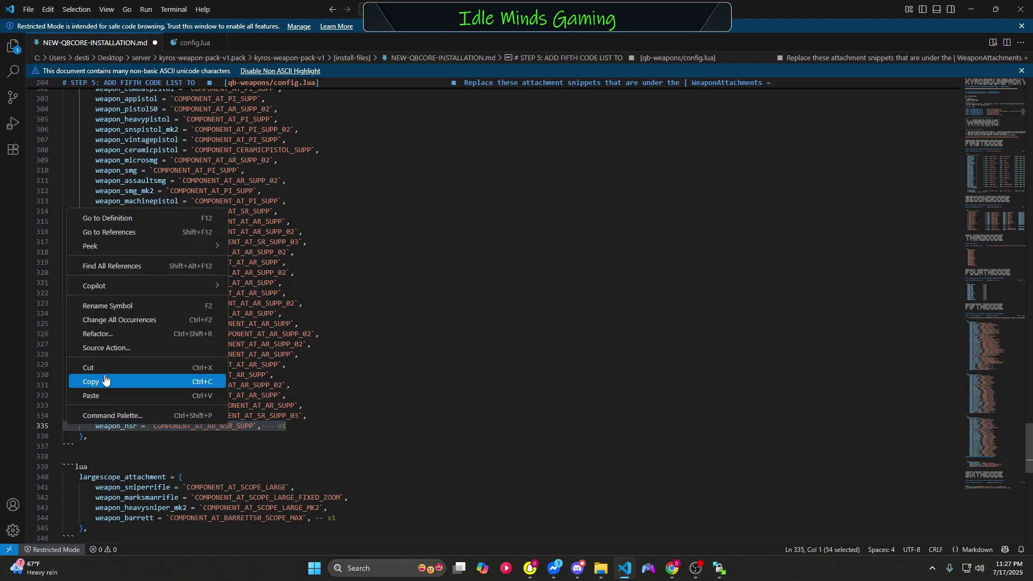
click(114, 382)
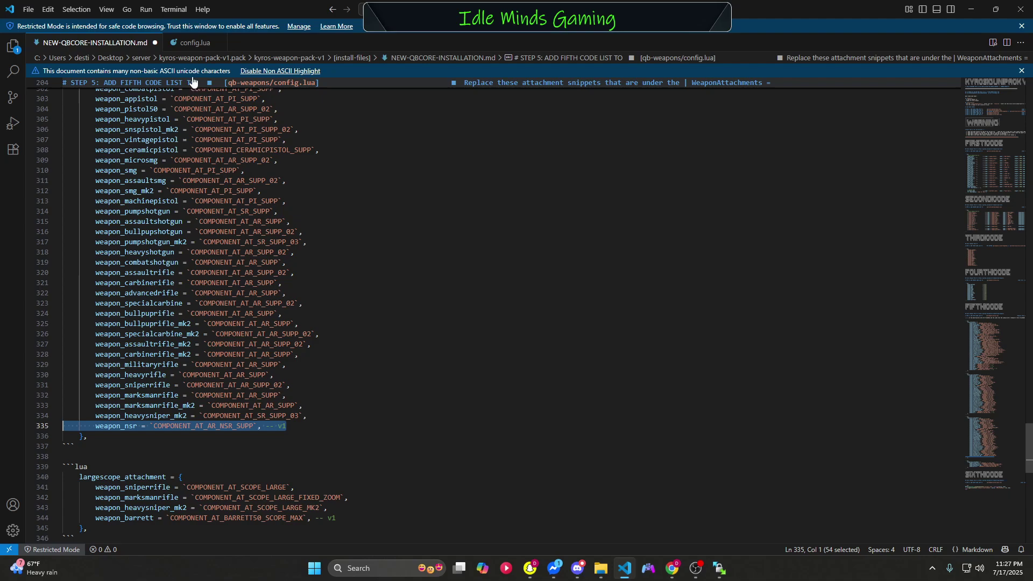
Step: In config.lua, add a dashed comment line reading "KYROS WEAPONS" below weapon_heavysniper_mk2 in suppressor_attachment
click(191, 42)
scroll(371, 307, down, 12)
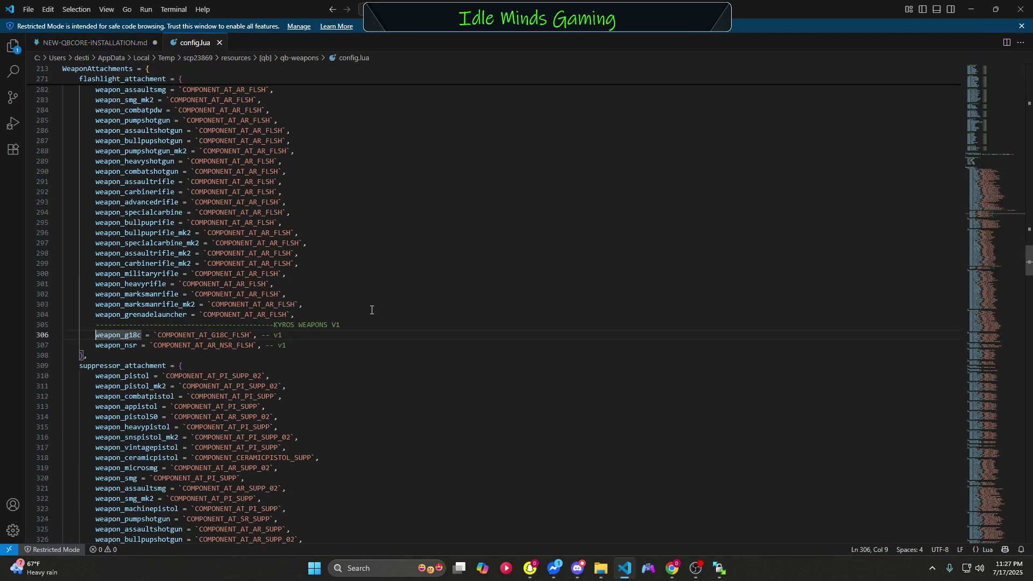
scroll(371, 310, down, 4)
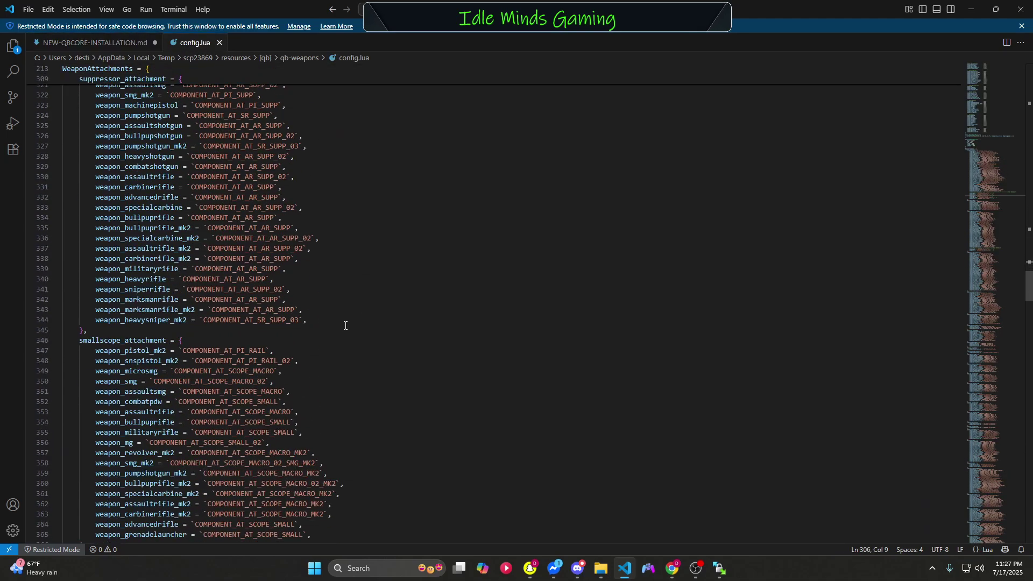
click(318, 324)
key(Return)
text(-)
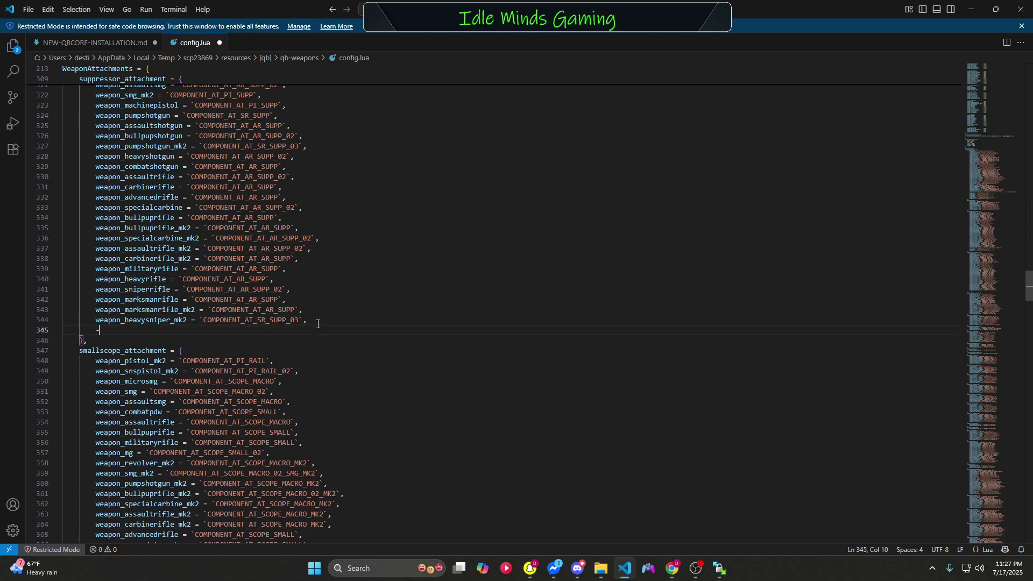
text(----------------------------------------KYROS WEAPONS)
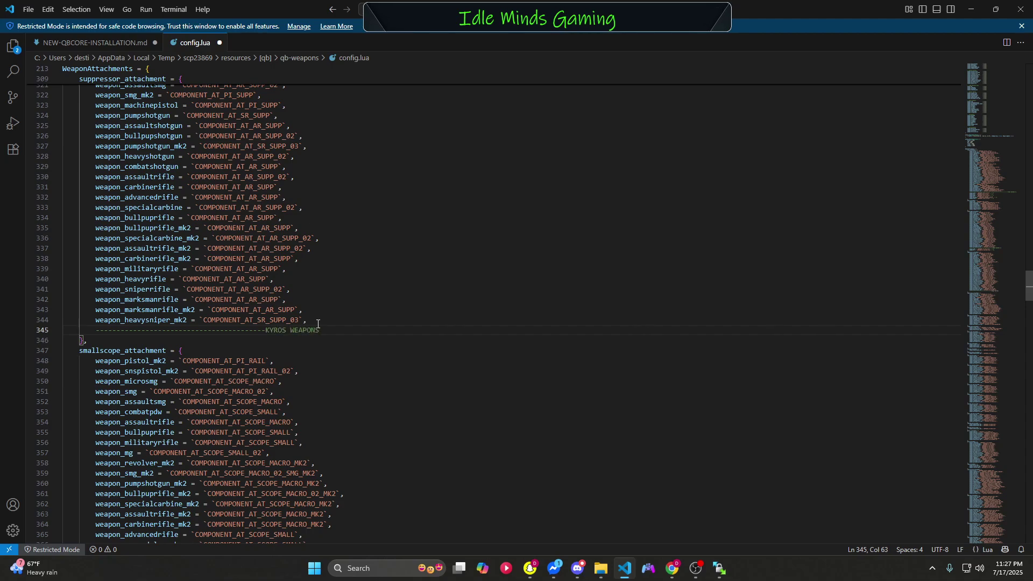
Step: Paste the v1 weapon_nsr suppressor line under the comment and align it with the list's indentation
key(Return)
key(ctrl+v)
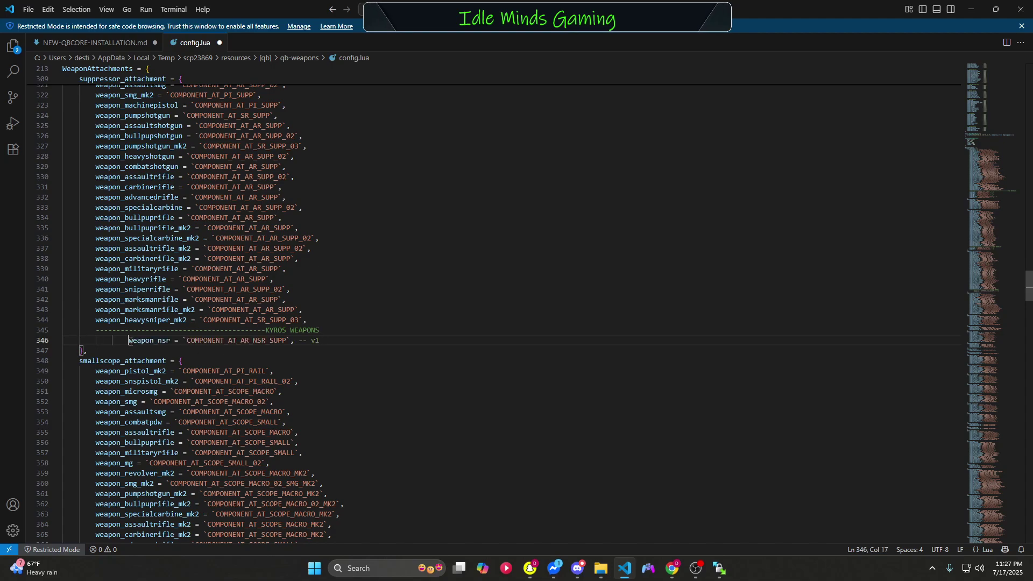
key(BackSpace)
key(BackSpace)
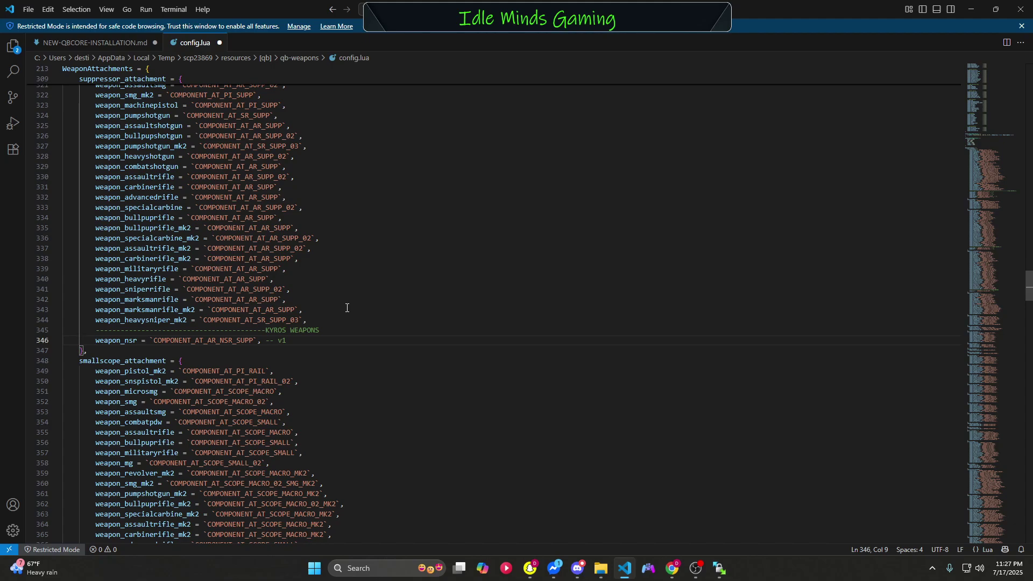
Step: Copy the v1 weapon_barrett line from the largescope_attachment snippet in NEW-QBCORE-INSTALLATION.md
click(147, 43)
scroll(357, 289, down, 5)
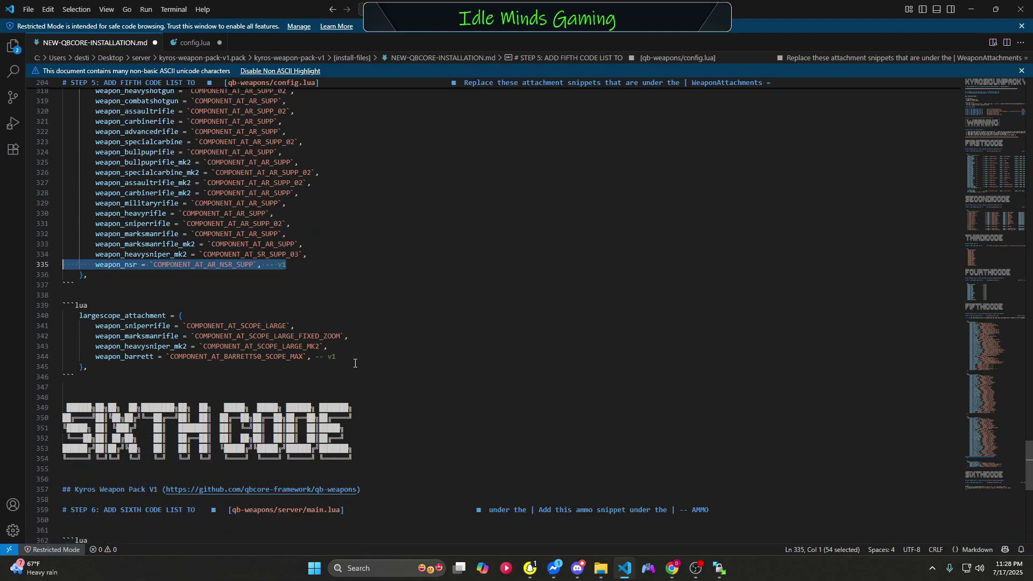
drag(347, 360, 63, 355)
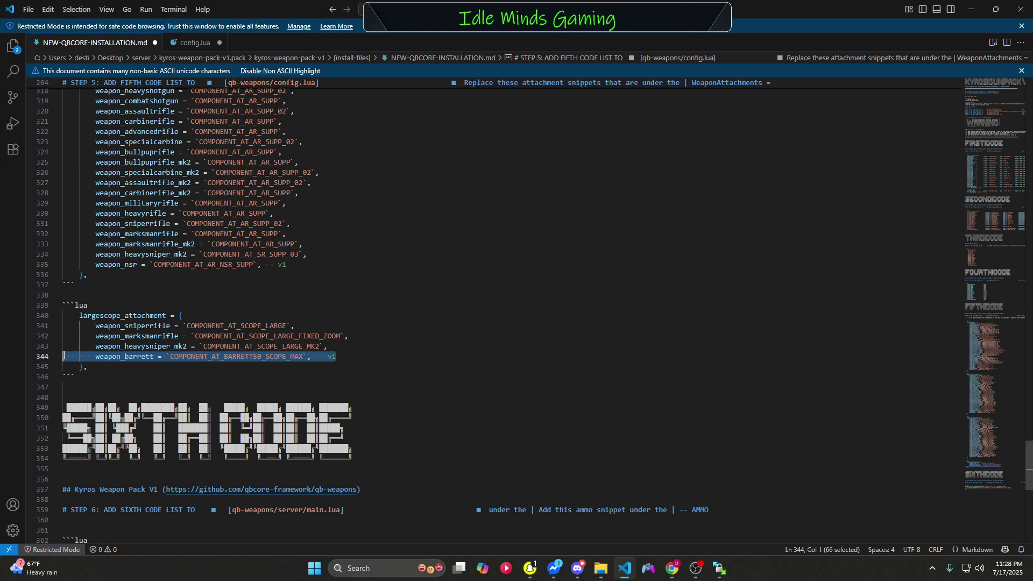
right_click(98, 357)
click(139, 318)
Step: Paste the weapon_barrett line below weapon_heavysniper_mk2 in config.lua's largescope_attachment, aligned with the list's indentation
click(194, 43)
scroll(331, 347, down, 10)
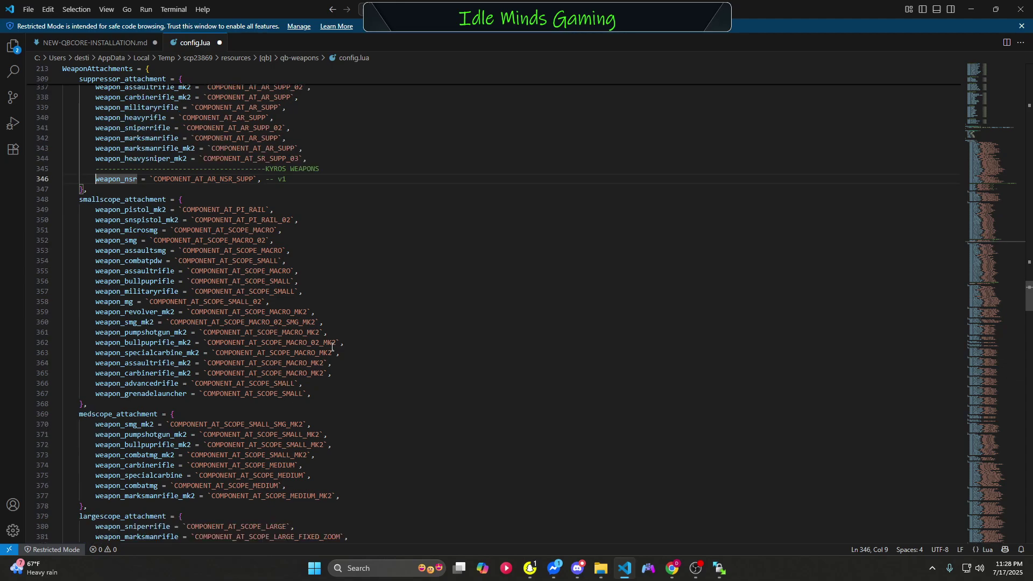
scroll(331, 347, down, 1)
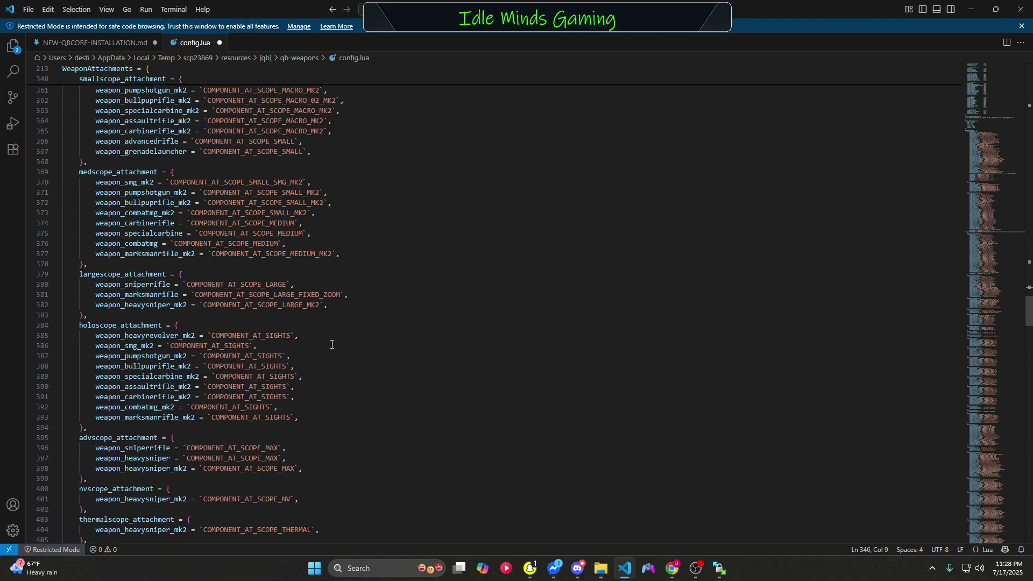
click(336, 308)
key(Return)
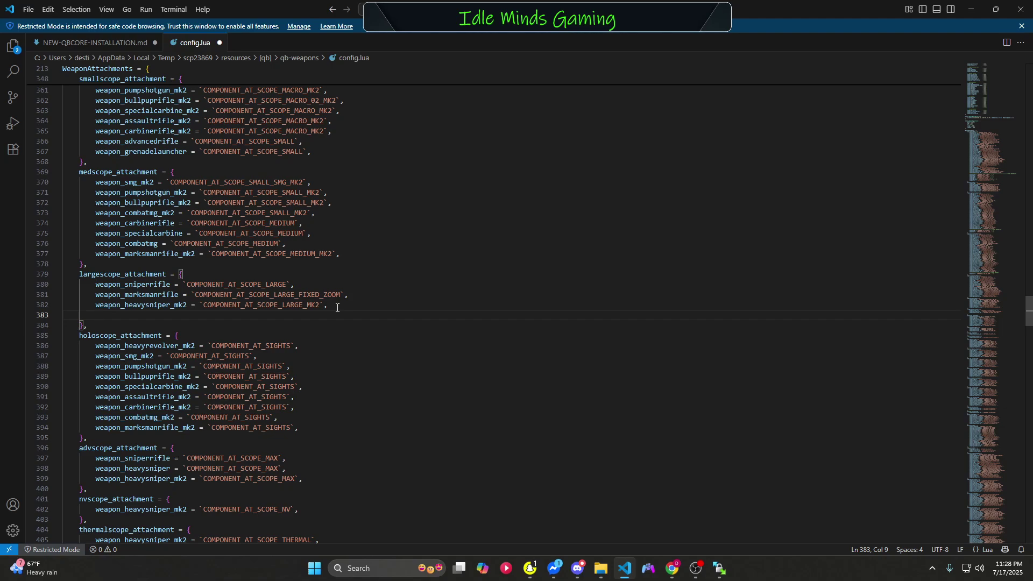
key(ctrl+v)
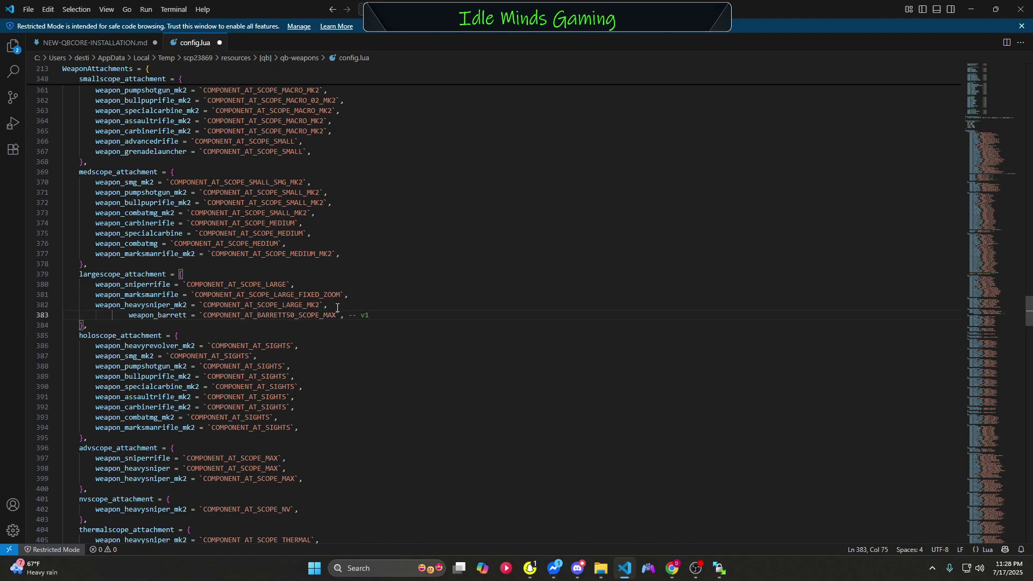
click(129, 317)
key(BackSpace)
key(BackSpace)
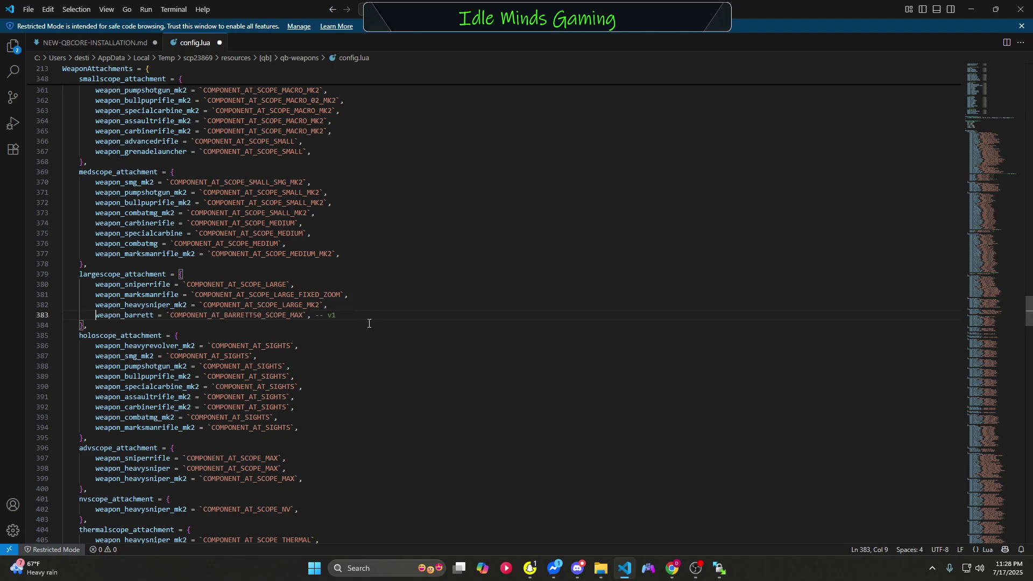
Step: Insert a dashed comment line reading "KYROS WEAPONS" above weapon_barrett in largescope_attachment
click(362, 303)
key(Return)
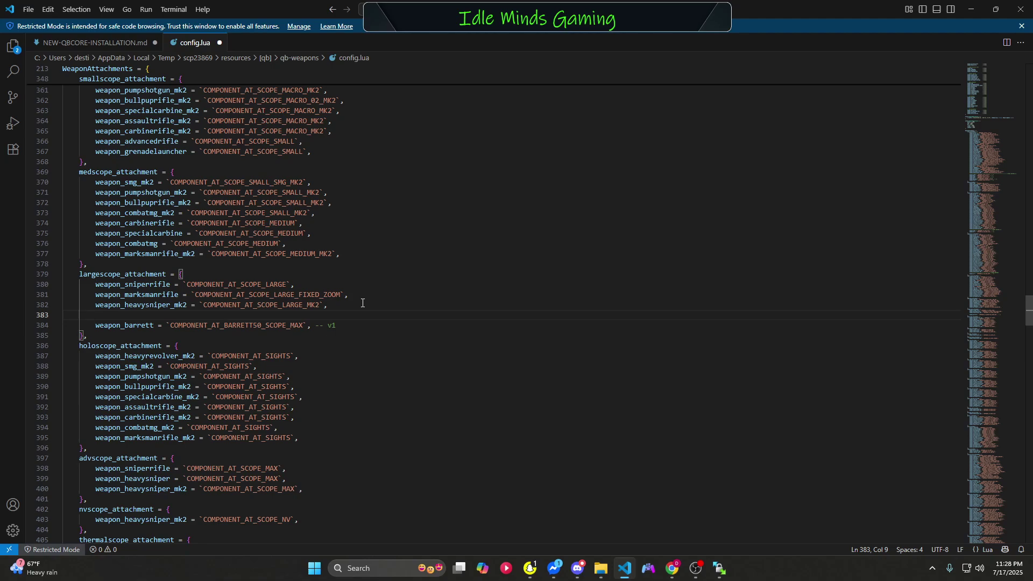
text(-------------------------------------------------------KYROS)
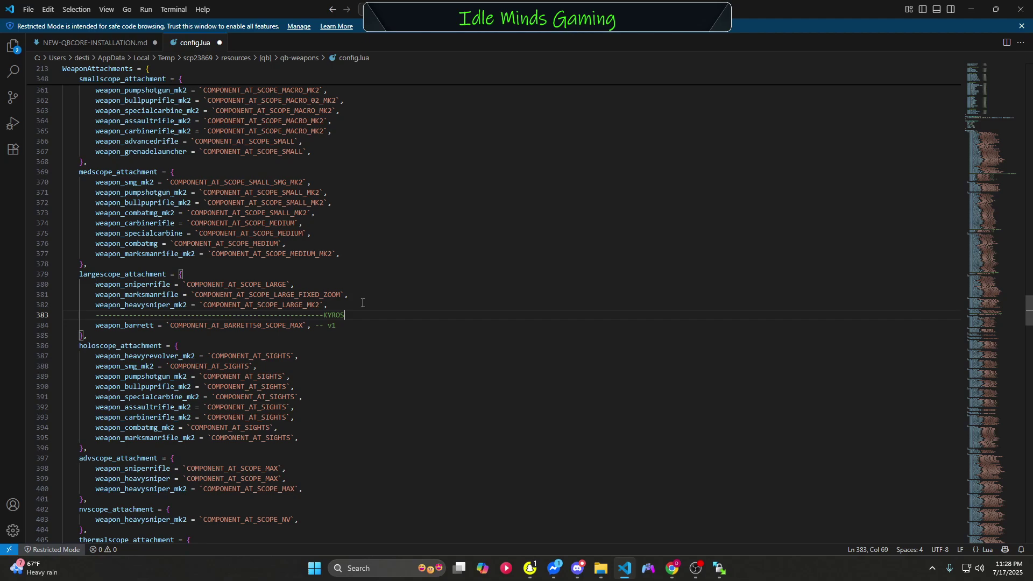
text( WEAPONS)
Step: Check the guide for further attachment snippets, and save and close config.lua
click(139, 42)
scroll(336, 328, down, 3)
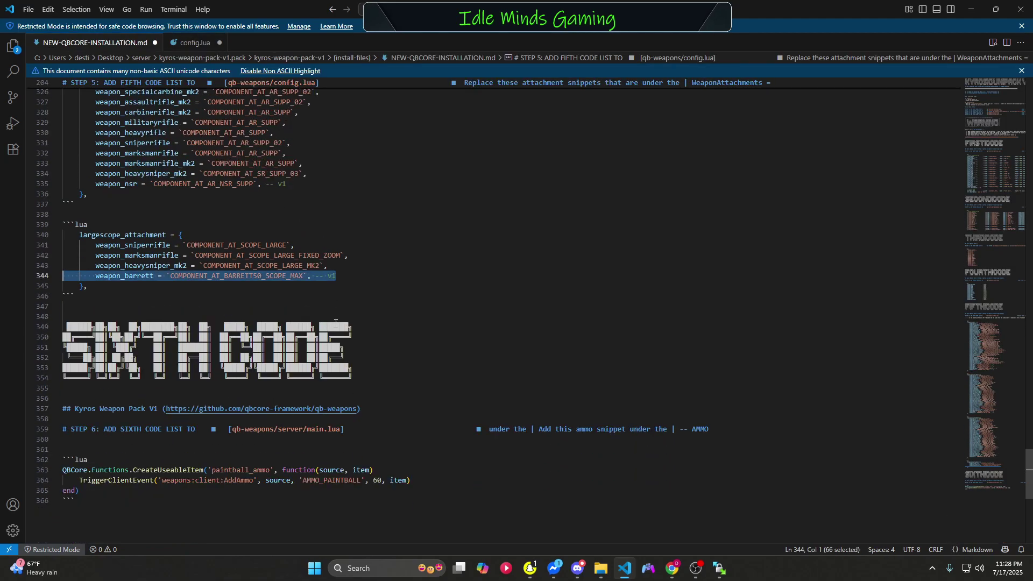
scroll(336, 322, up, 3)
click(195, 43)
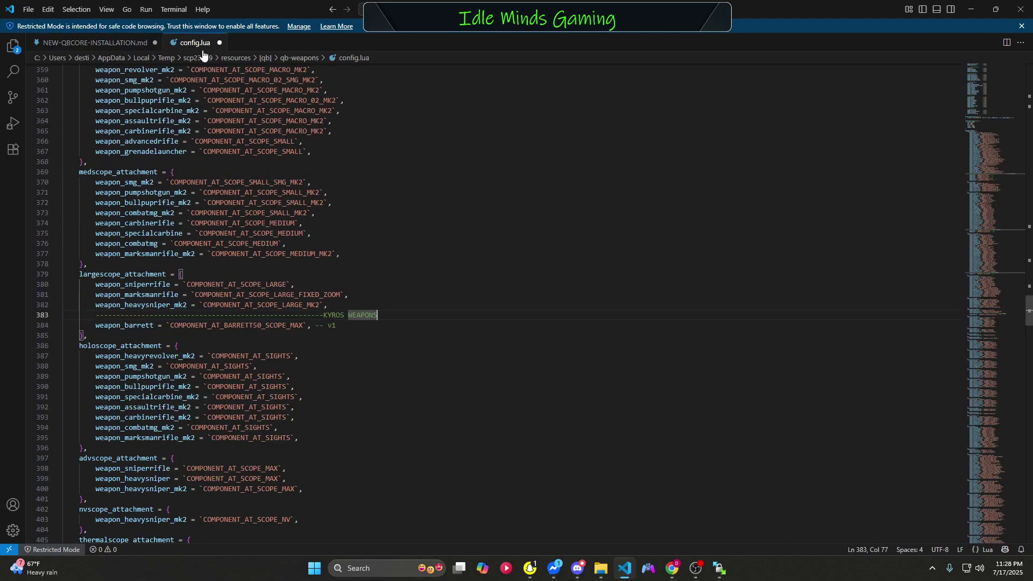
click(28, 10)
click(48, 198)
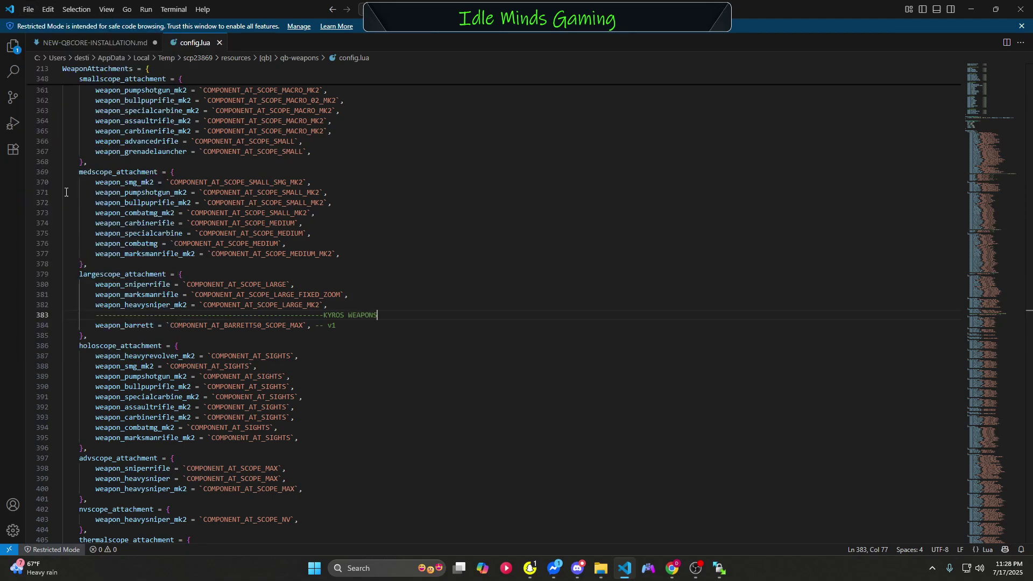
click(218, 43)
Step: Following step 6 of the guide, switch to WinSCP and open main.lua from the qb-weapons server folder
scroll(351, 315, down, 5)
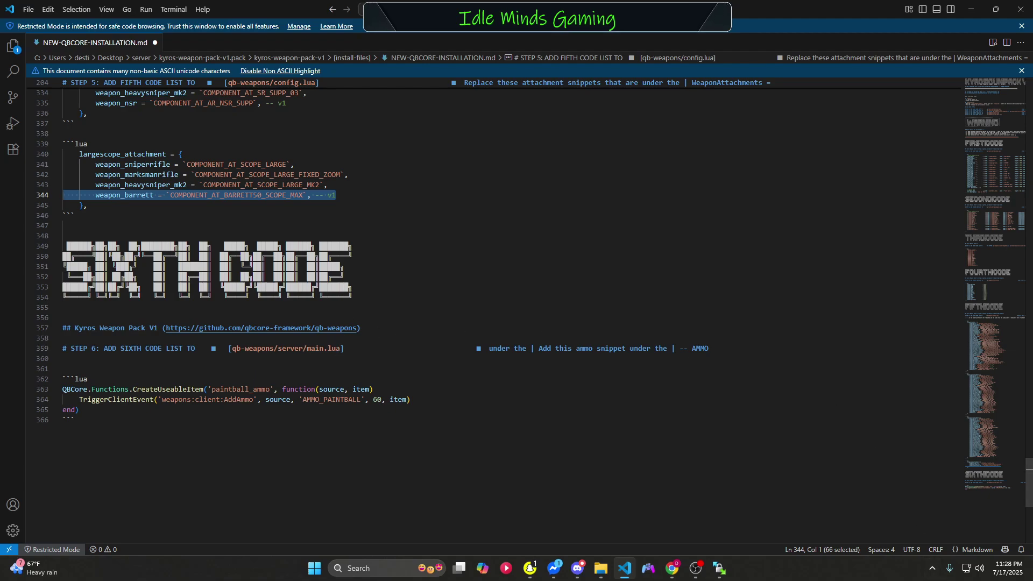
click(720, 568)
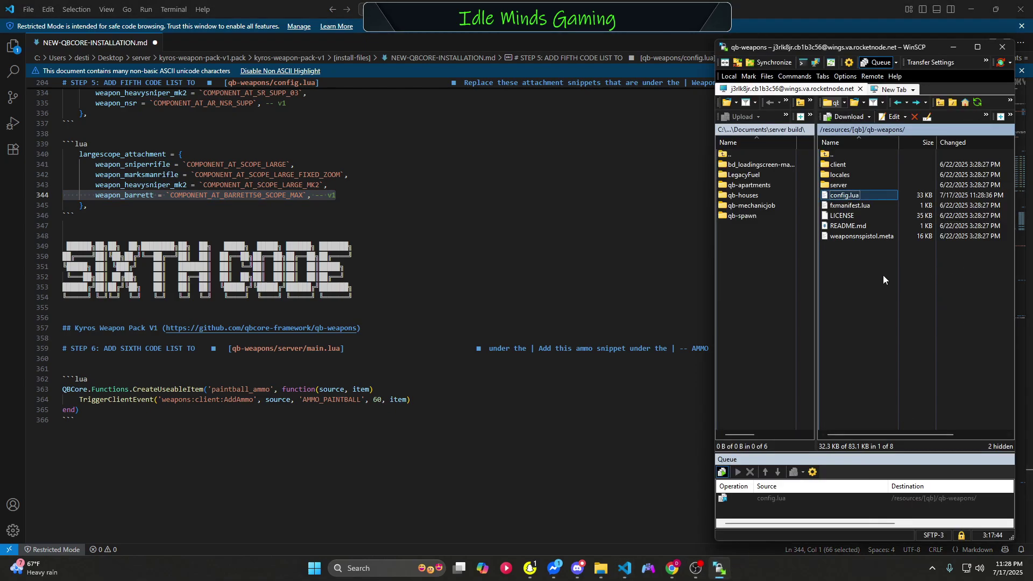
double_click(838, 186)
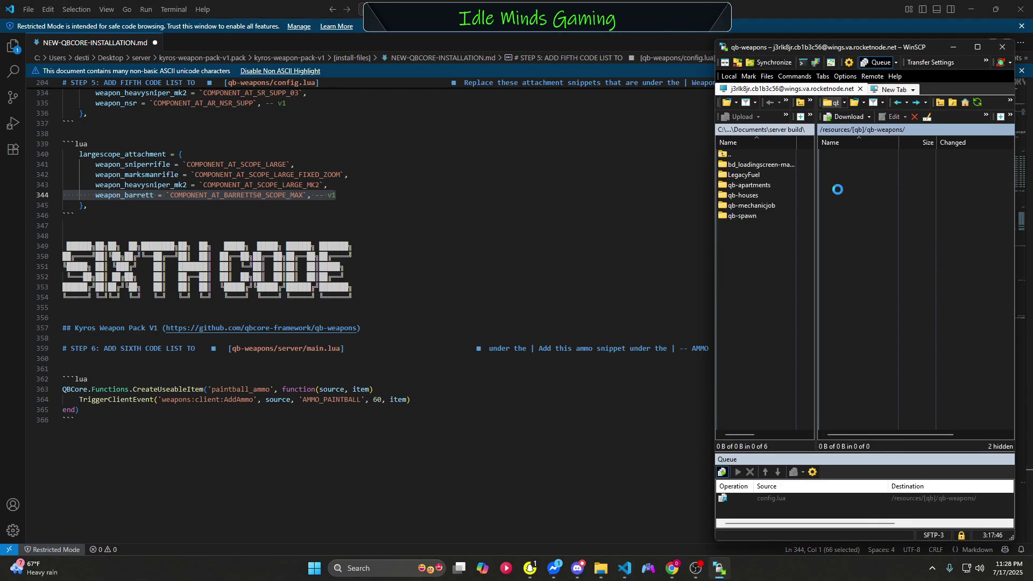
right_click(833, 167)
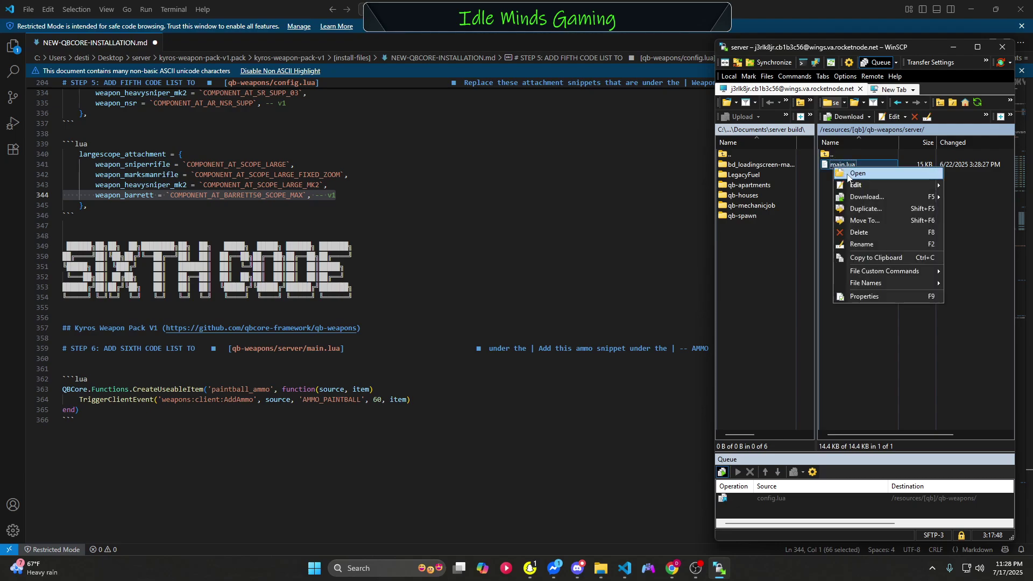
click(856, 174)
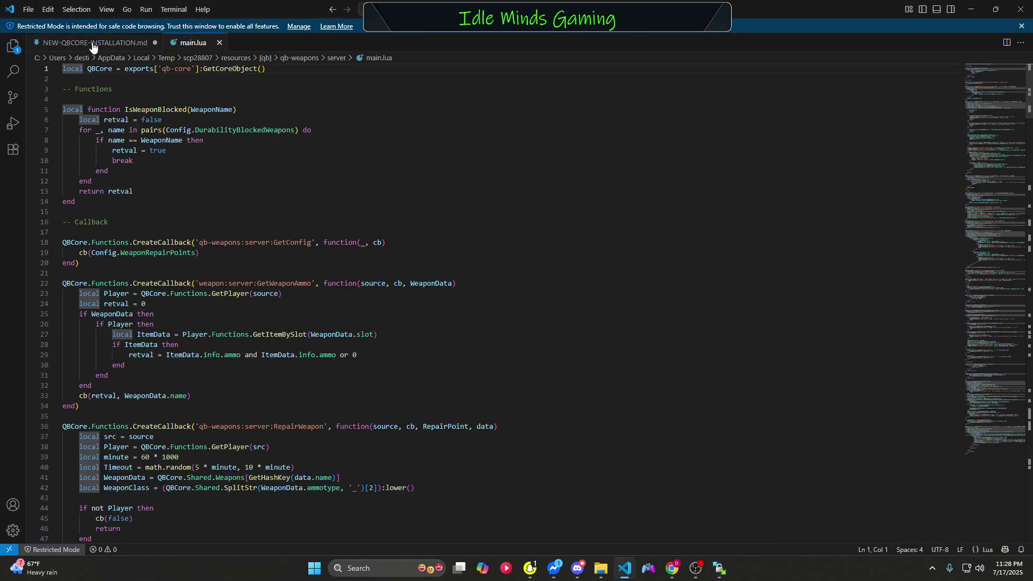
Step: Search main.lua for "AMMO" and go through the matches to locate the -- AMMO comment named in the guide's step 6
click(92, 44)
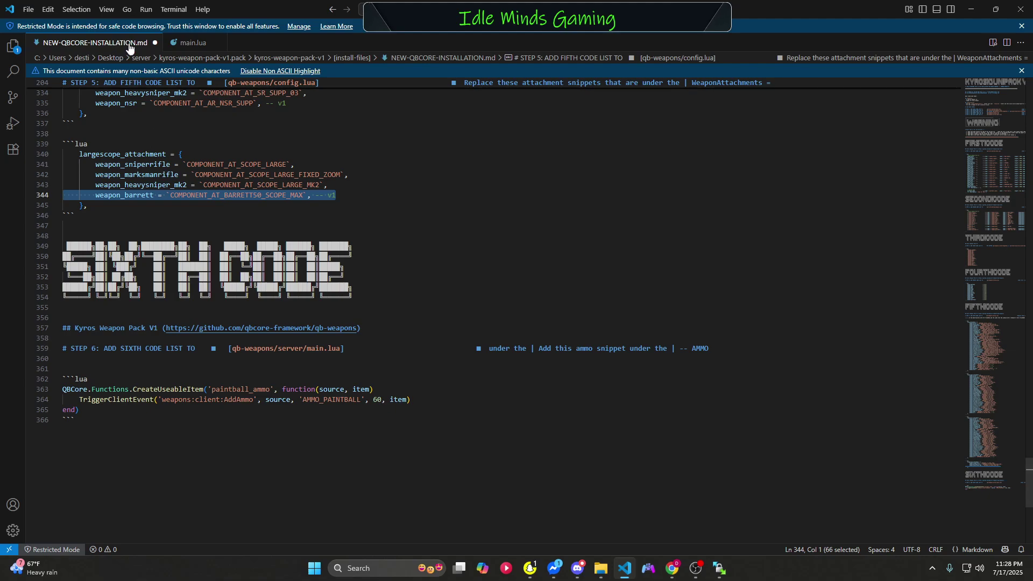
click(188, 42)
scroll(239, 219, down, 6)
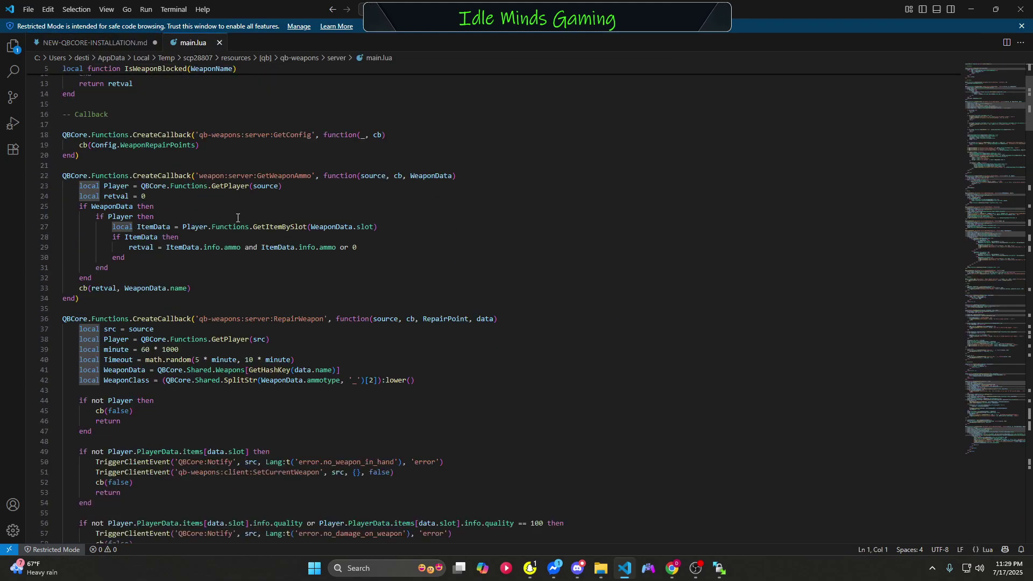
scroll(237, 217, down, 7)
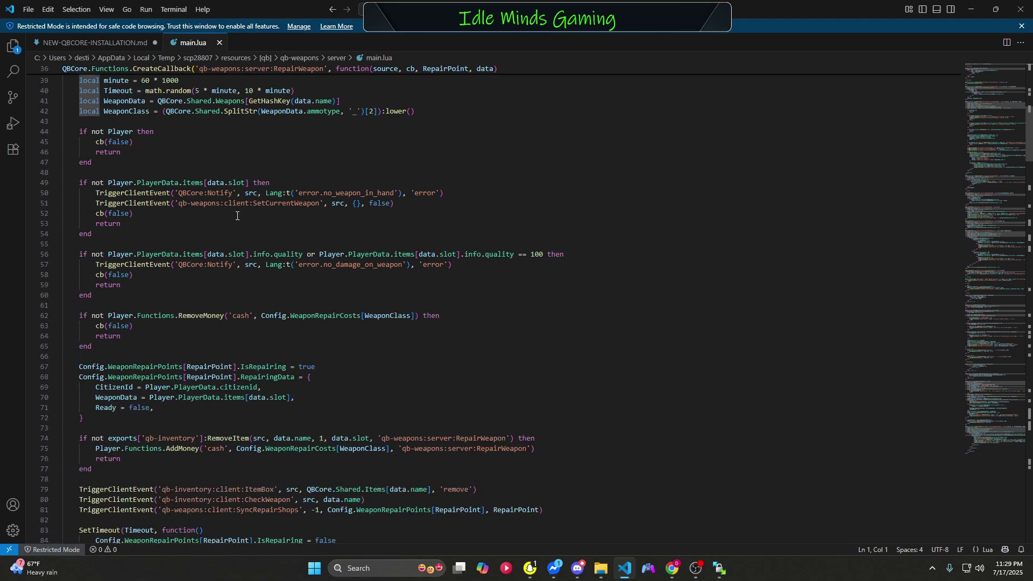
scroll(282, 195, up, 13)
click(561, 141)
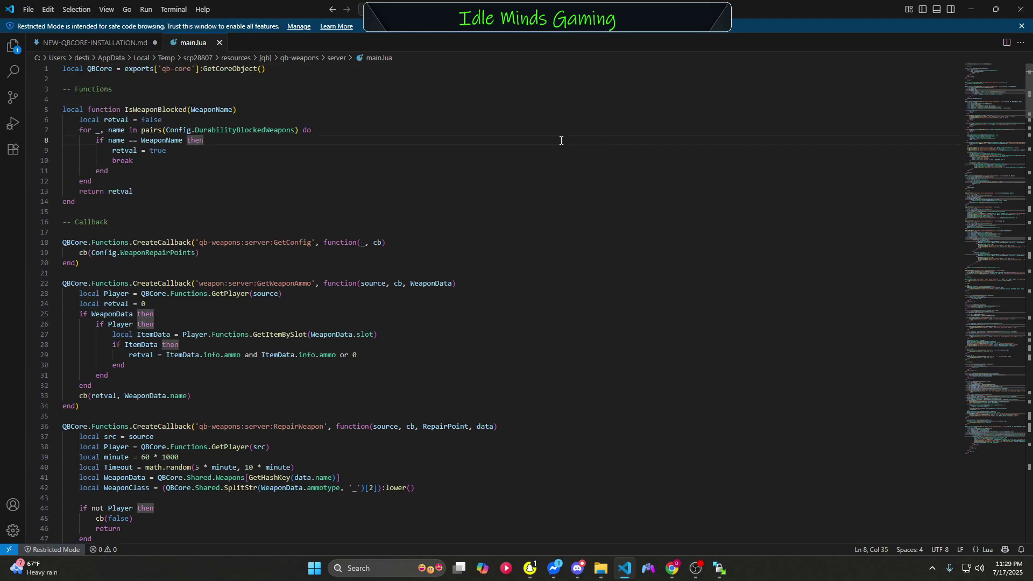
key(ctrl+f)
text(AMMO)
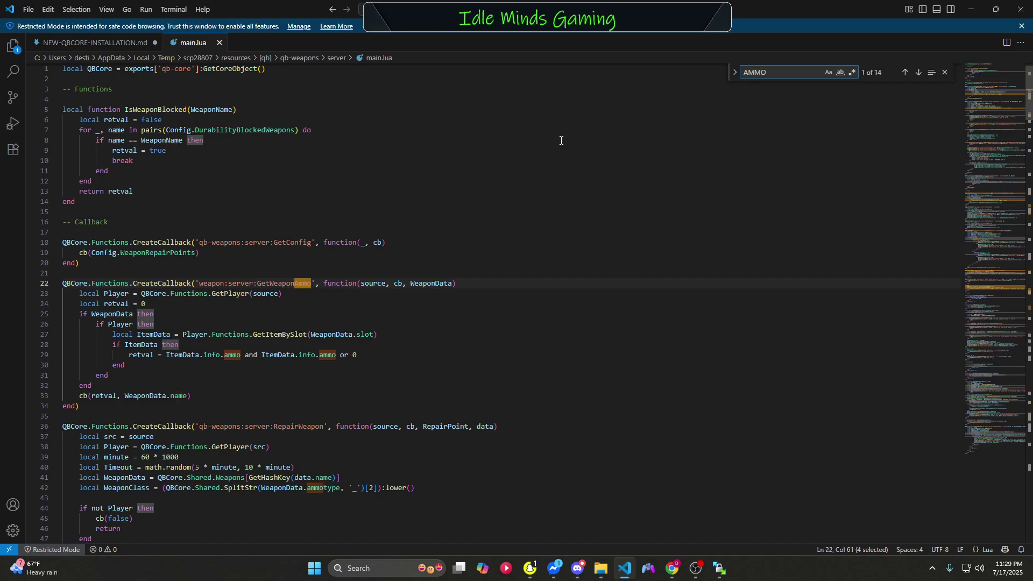
click(917, 73)
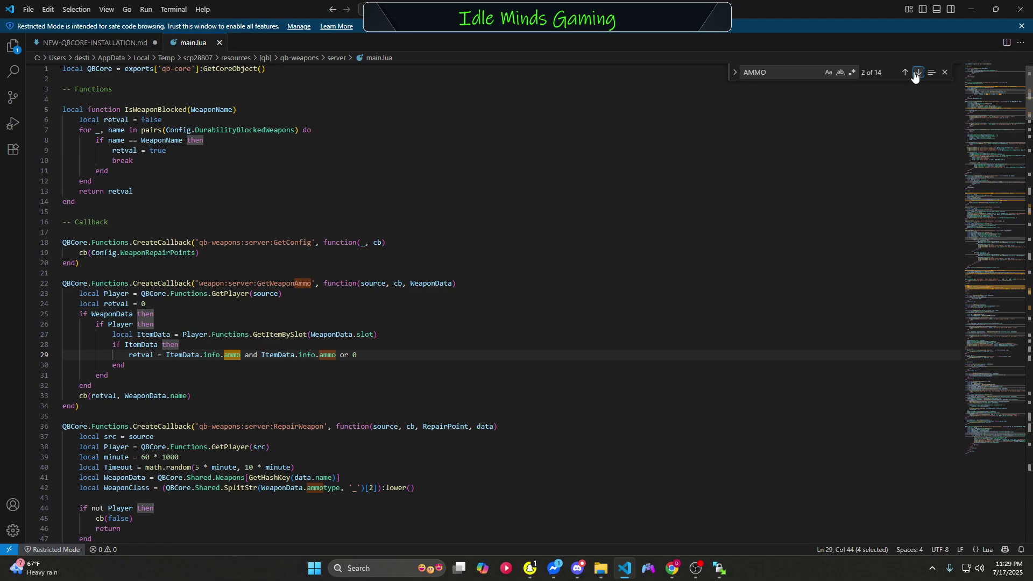
click(917, 73)
click(917, 73)
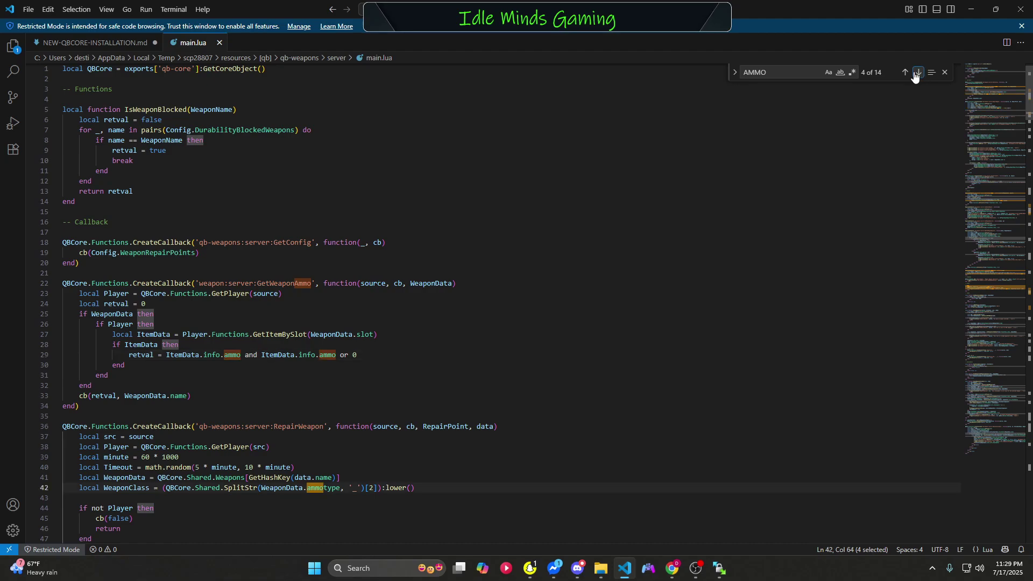
click(917, 73)
click(914, 74)
click(915, 74)
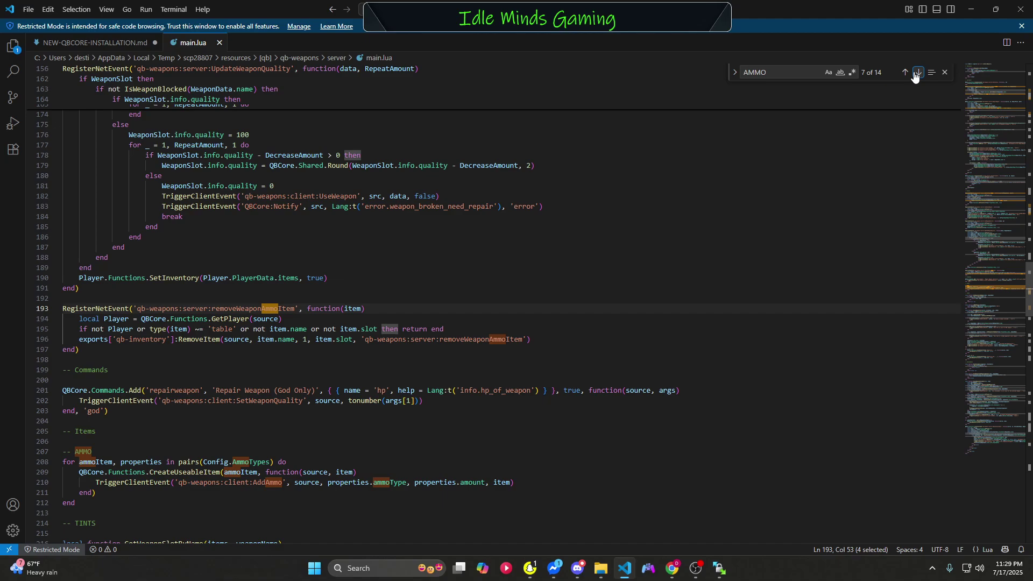
Step: Go through the remaining "AMMO" matches in main.lua and examine the code between the -- AMMO and -- TINTS comments
click(914, 74)
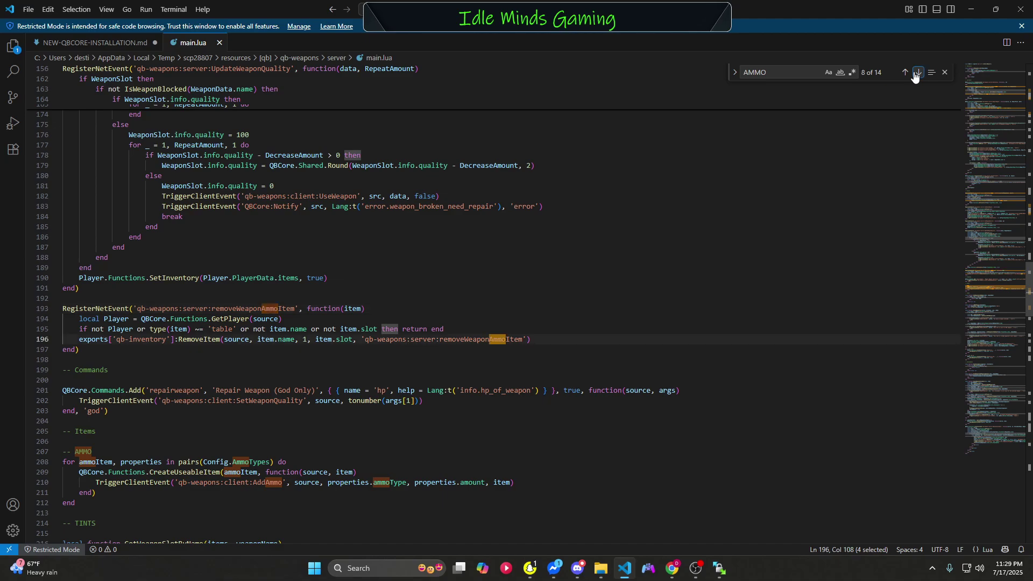
click(914, 74)
click(915, 74)
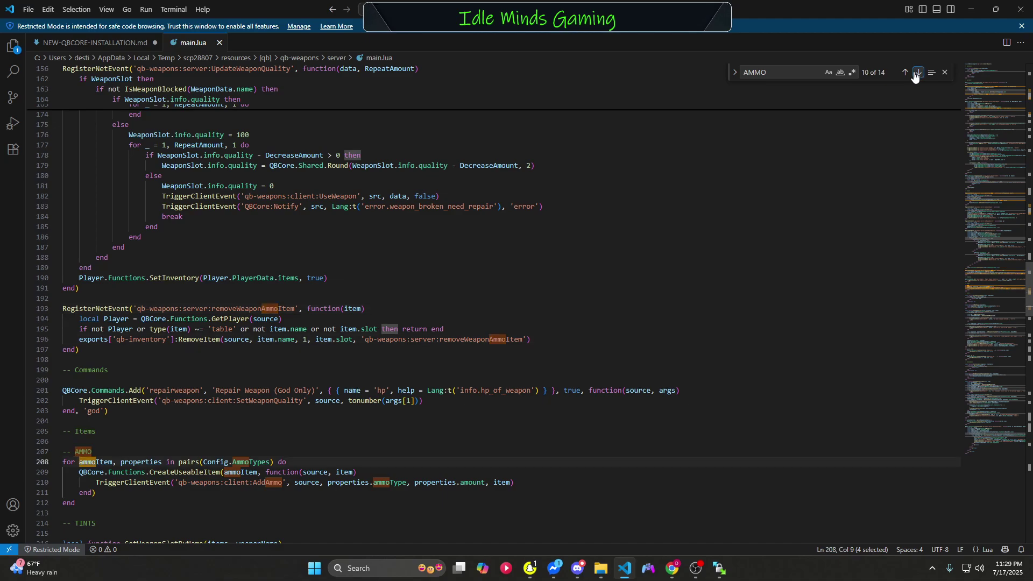
click(914, 74)
click(914, 74)
click(914, 74)
scroll(313, 358, down, 3)
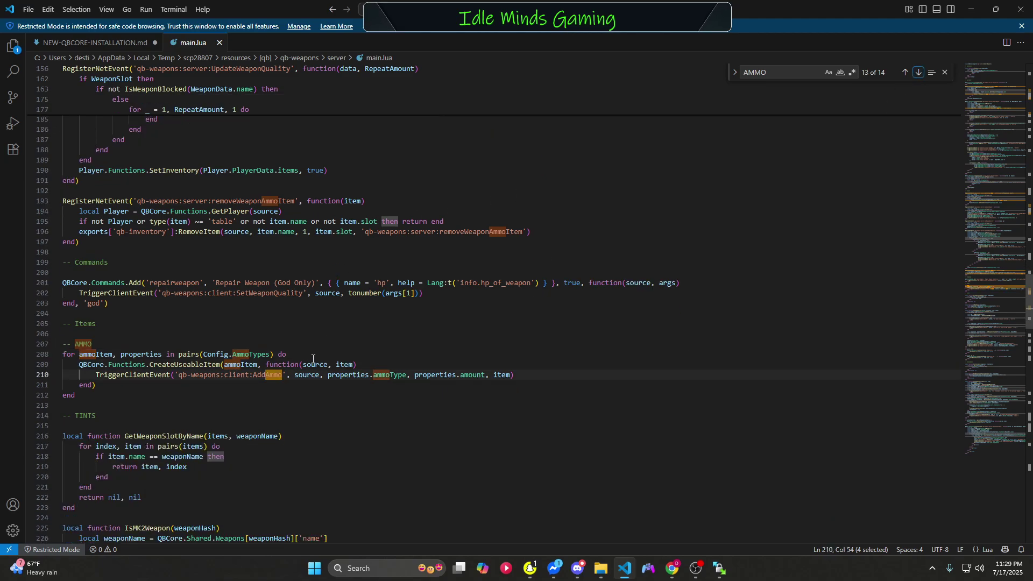
click(120, 331)
scroll(132, 355, down, 3)
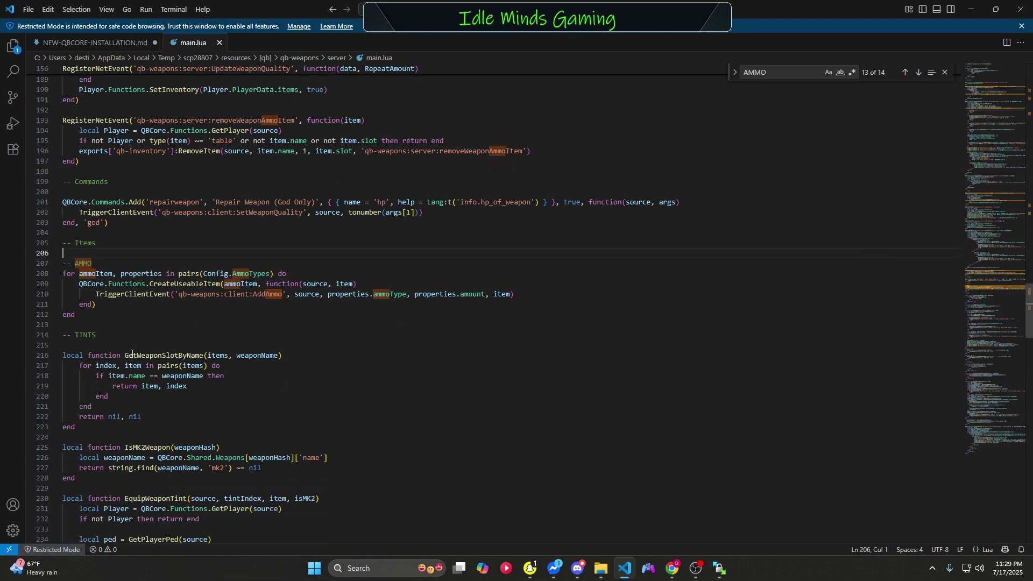
scroll(133, 353, down, 4)
scroll(46, 352, up, 5)
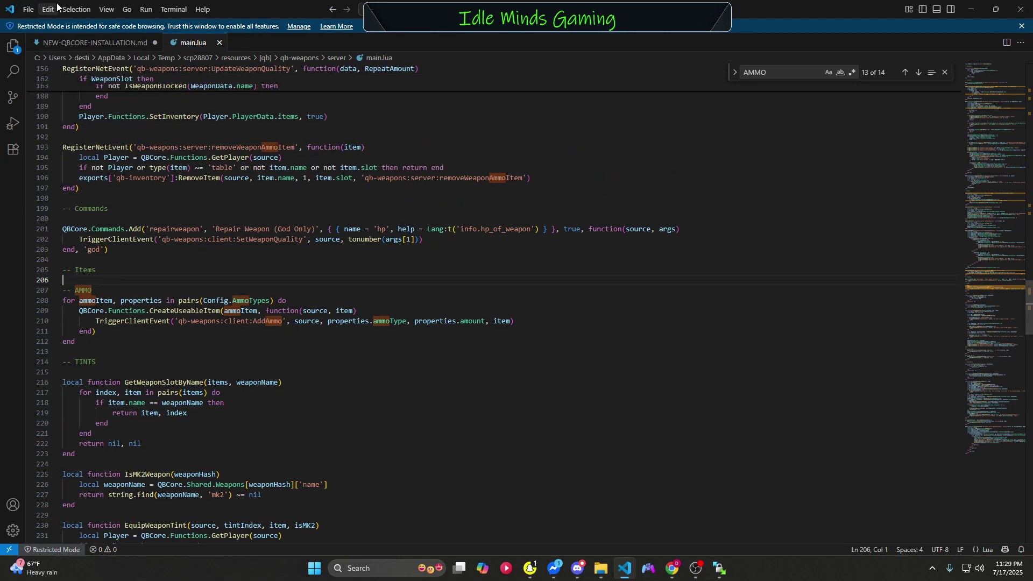
Step: Copy the three-line paintball_ammo CreateUseableItem snippet from step 6 of the installation guide
click(94, 43)
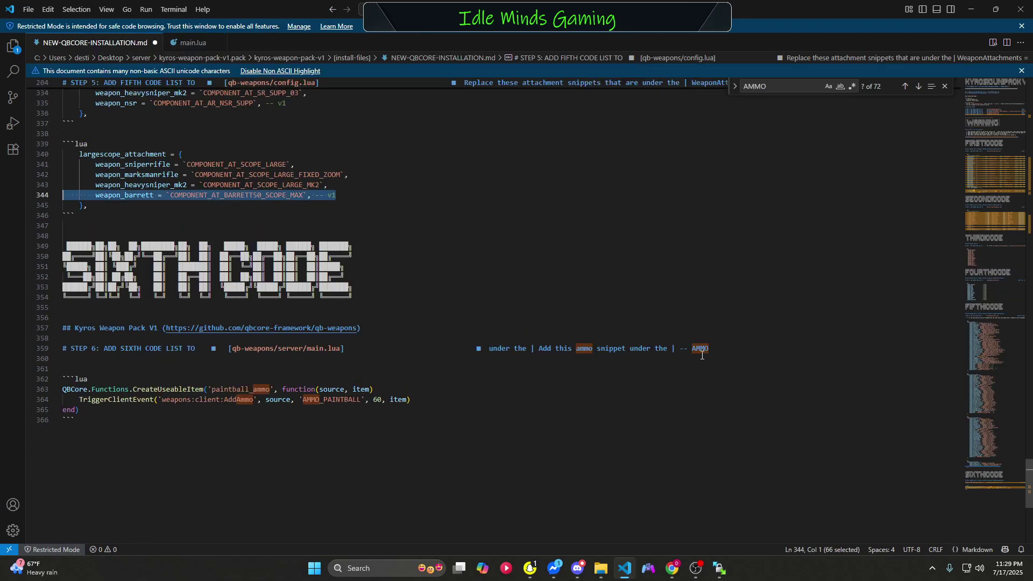
drag(114, 412, 44, 392)
right_click(116, 397)
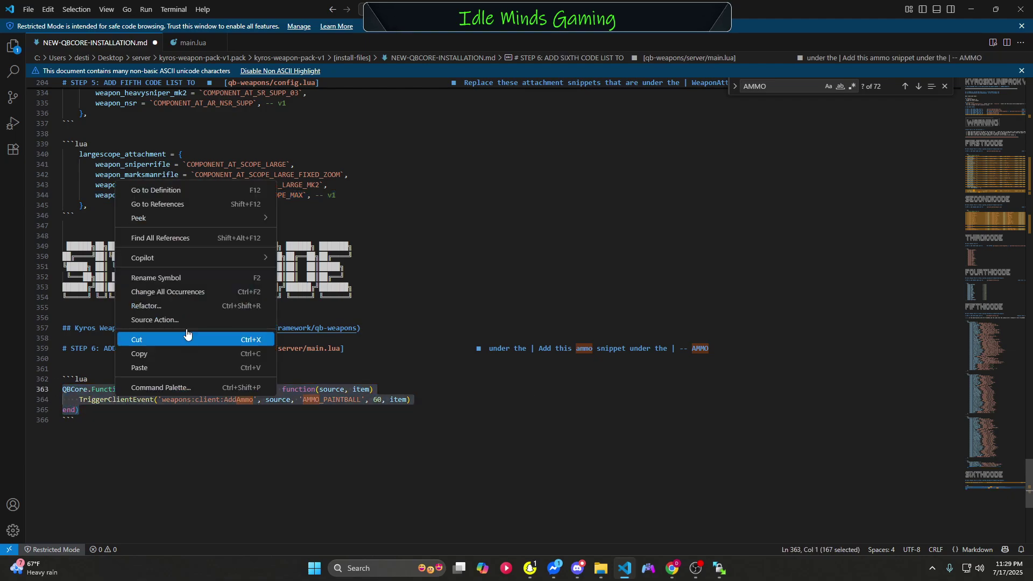
click(169, 354)
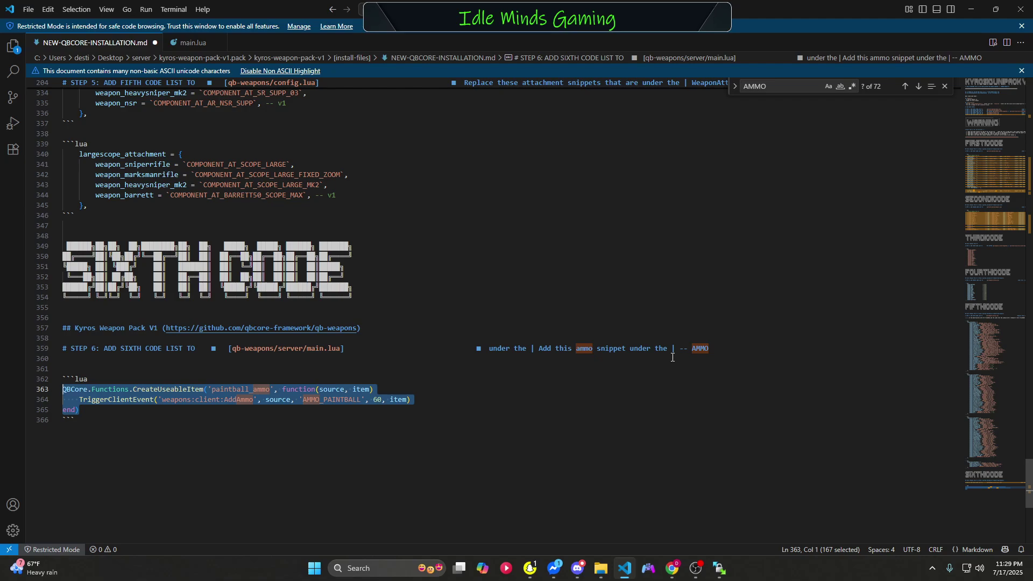
Step: Paste the paintball_ammo snippet into main.lua between the AMMO loop and the -- TINTS comment, and save the file
click(190, 42)
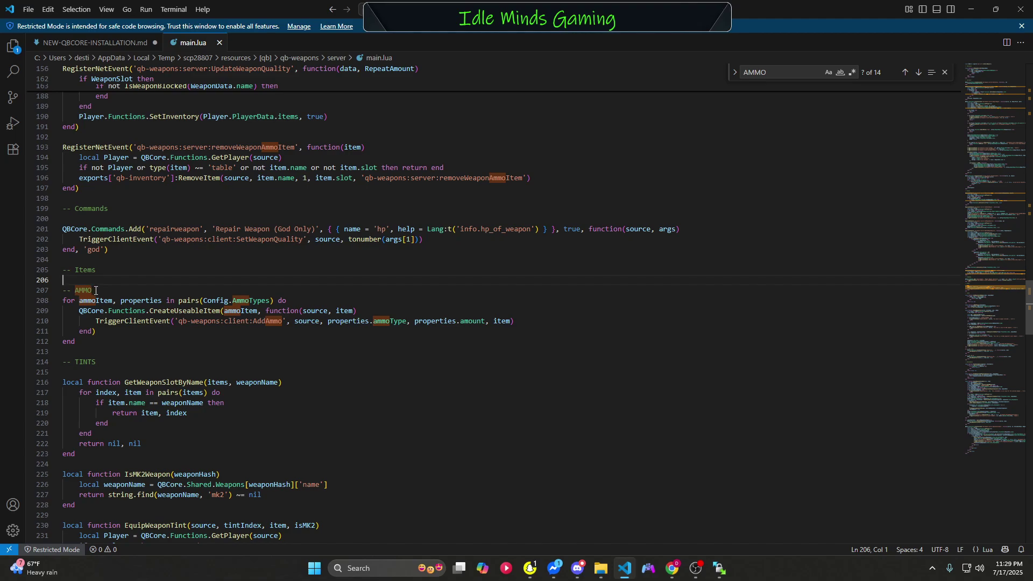
click(88, 352)
key(Return)
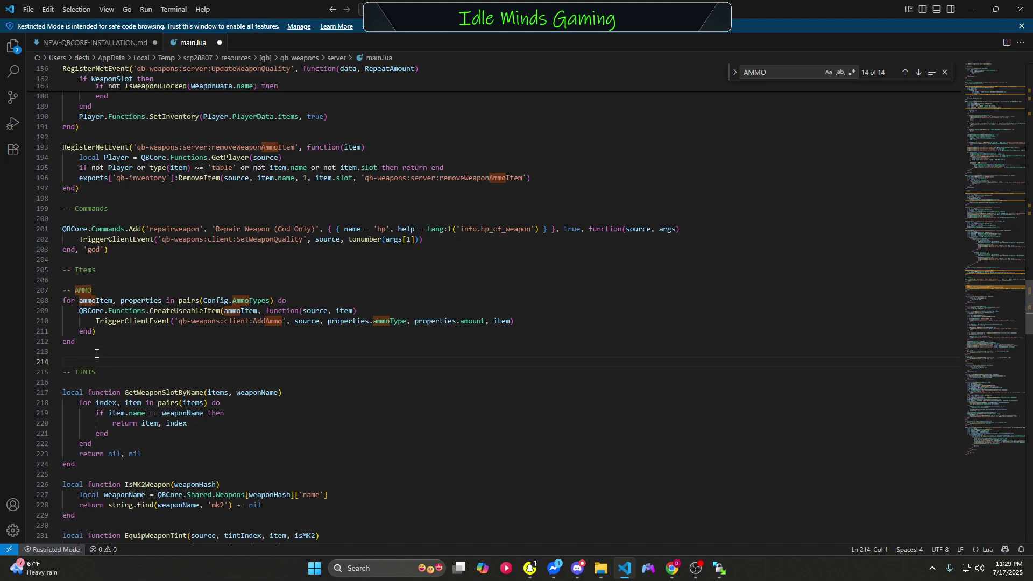
key(Return)
key(Up)
key(ctrl+v)
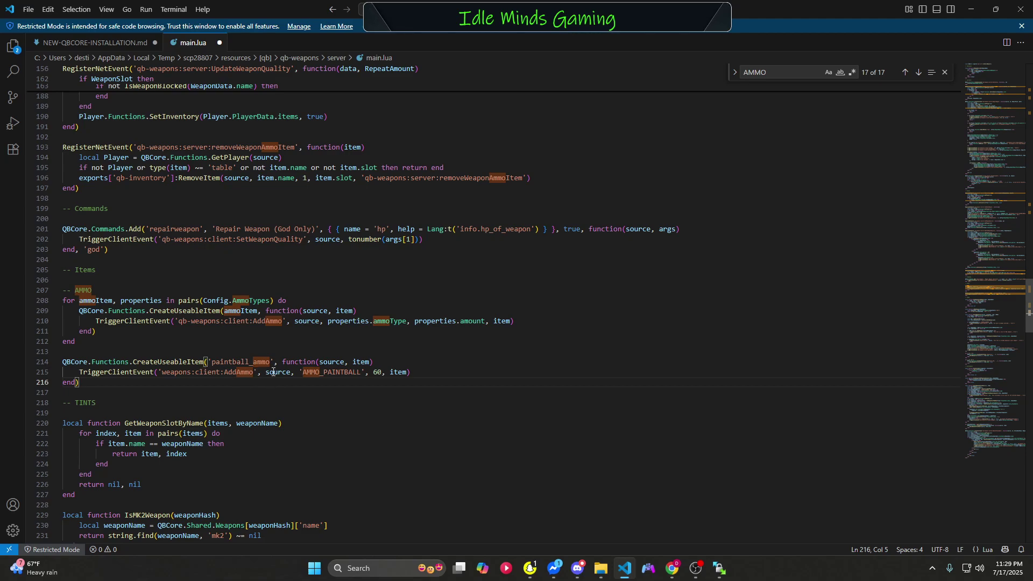
click(30, 13)
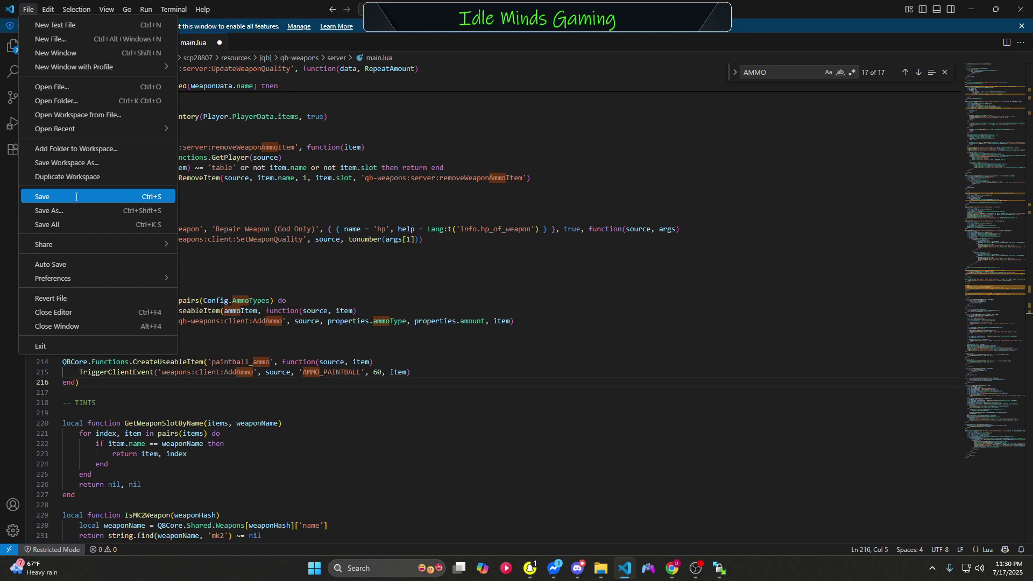
click(76, 197)
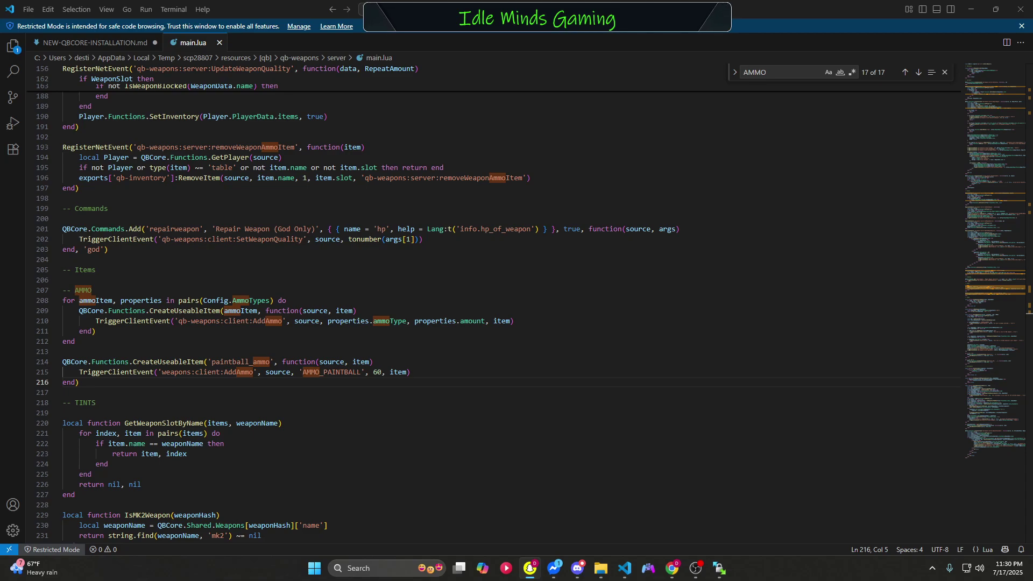
Step: Close NEW-QBCORE-INSTALLATION.md without saving its changes, then close main.lua and the code editor
key(alt+Tab)
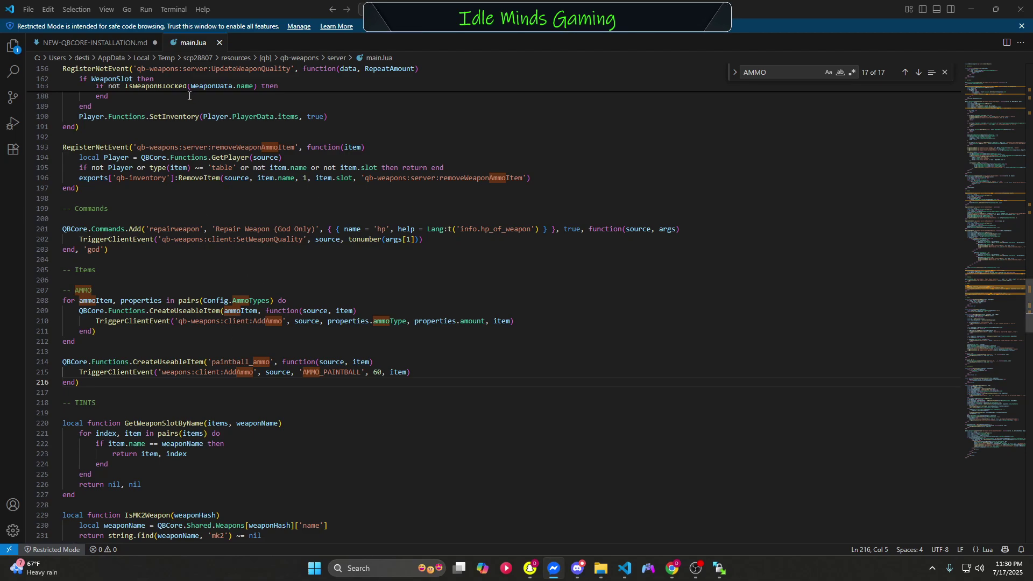
click(91, 43)
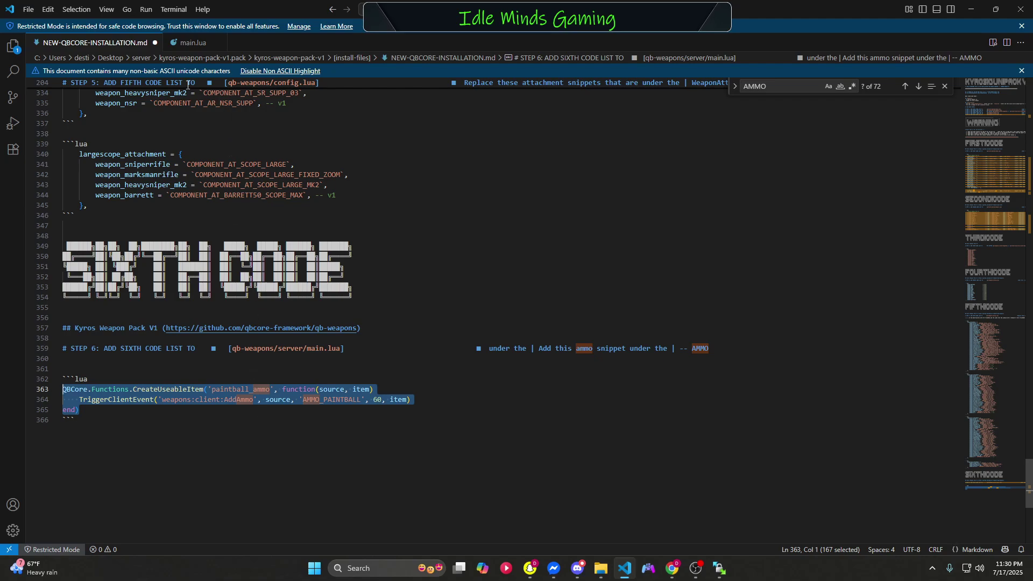
click(155, 42)
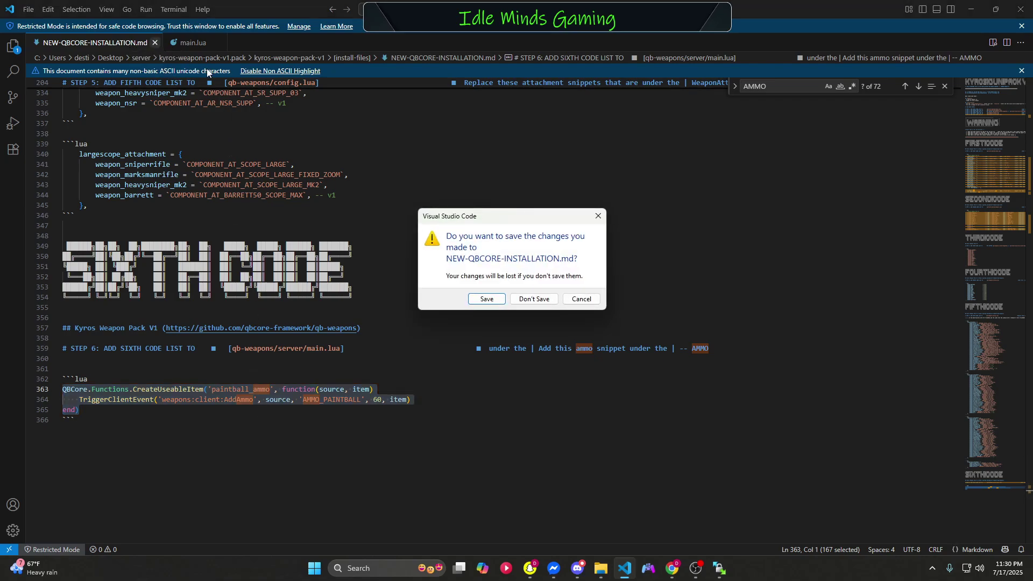
click(543, 298)
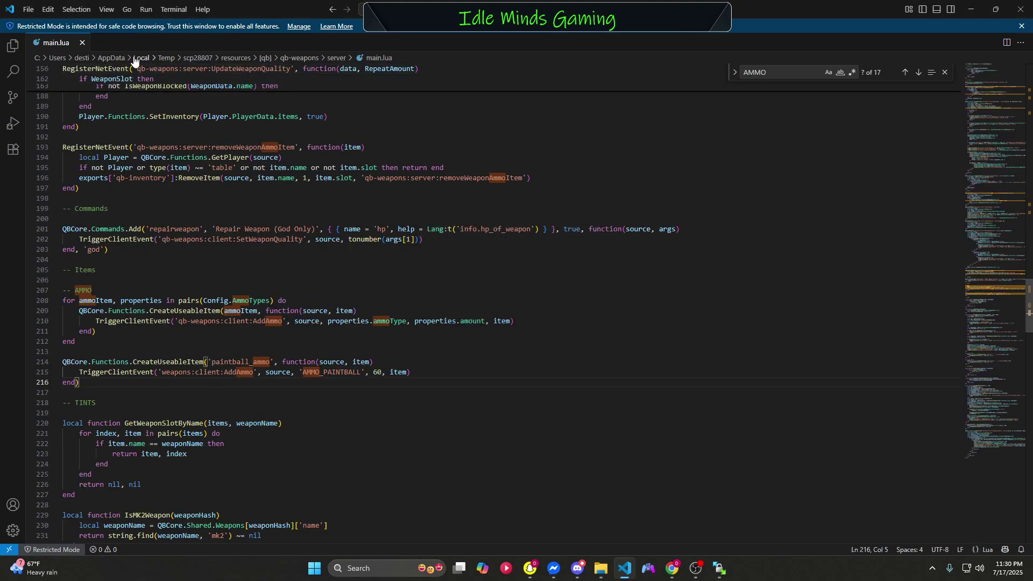
click(82, 43)
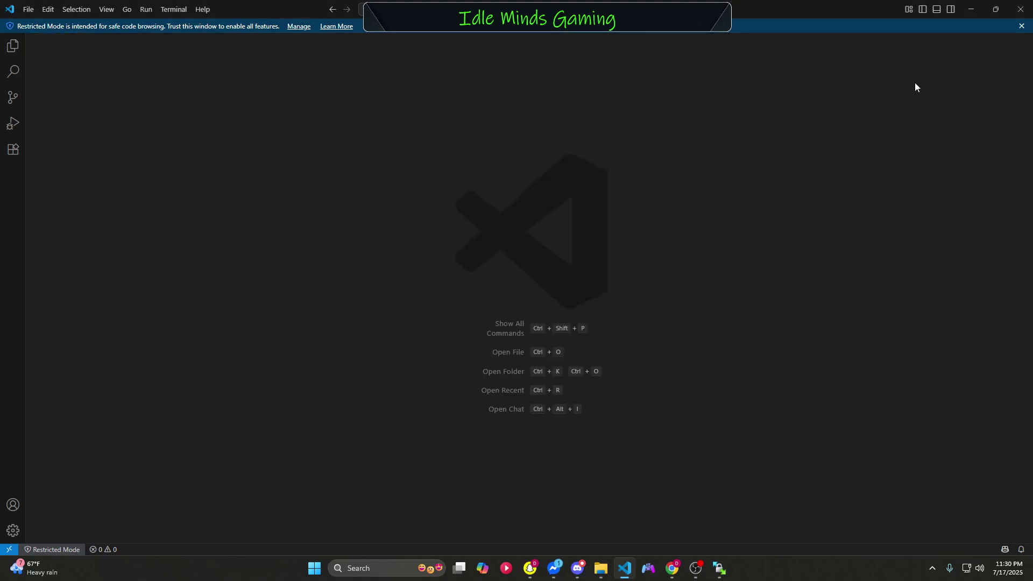
click(1014, 16)
Step: Open SPAWN-CODES from the kyros-weapon-pack-v1 folder, review the weapon spawn codes, and put the editor window away
click(270, 216)
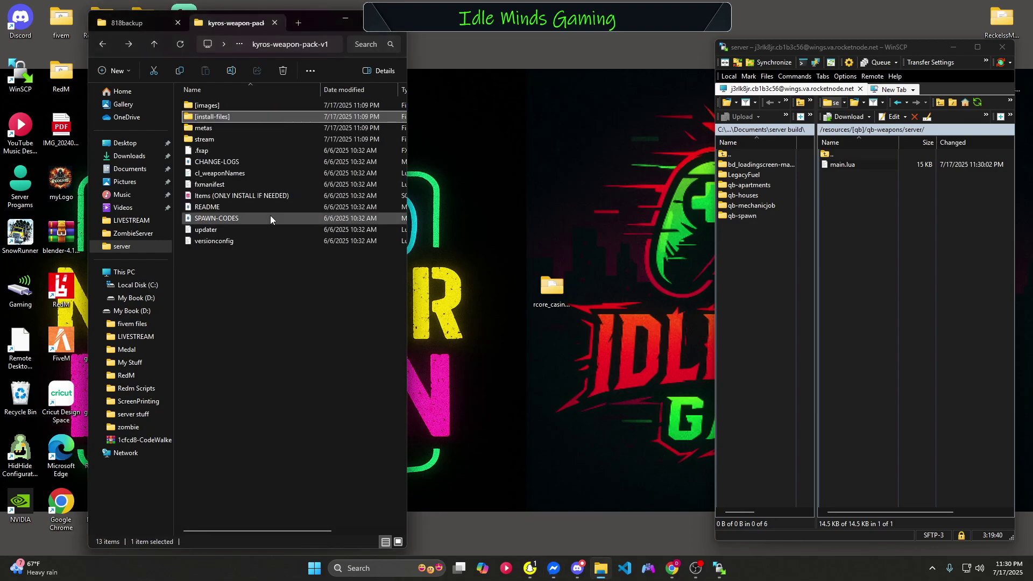
double_click(216, 117)
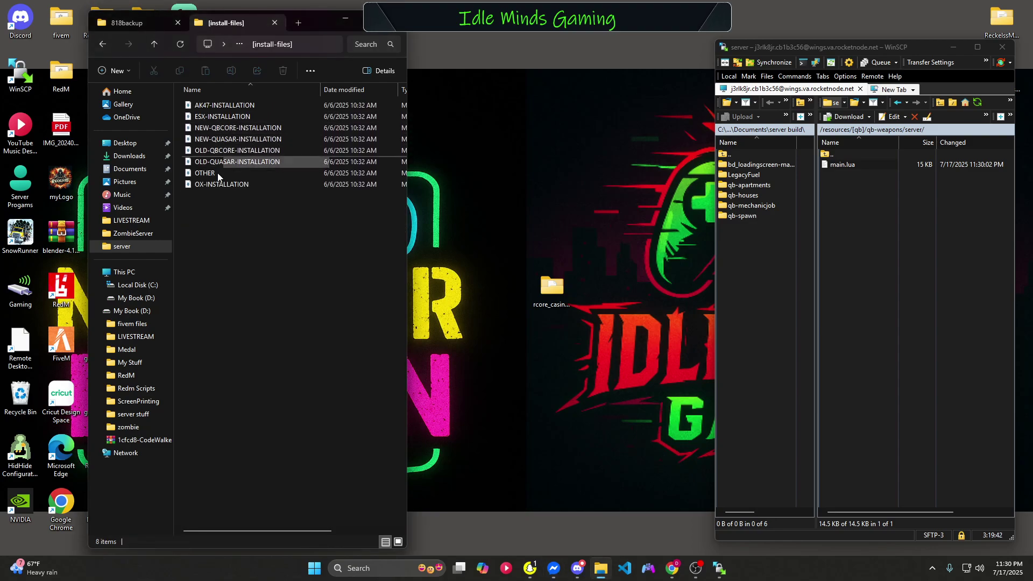
key(alt+Left)
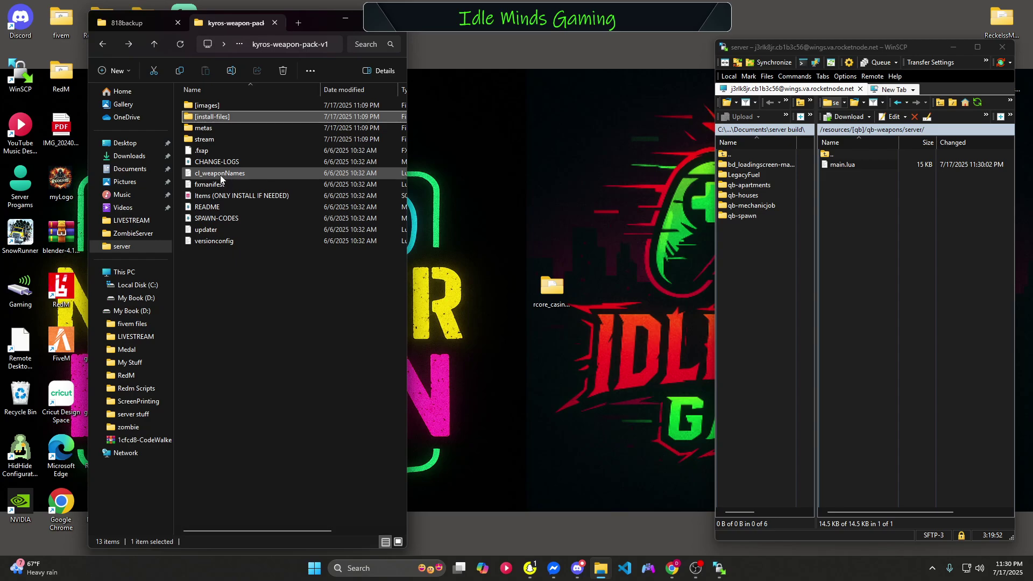
double_click(224, 219)
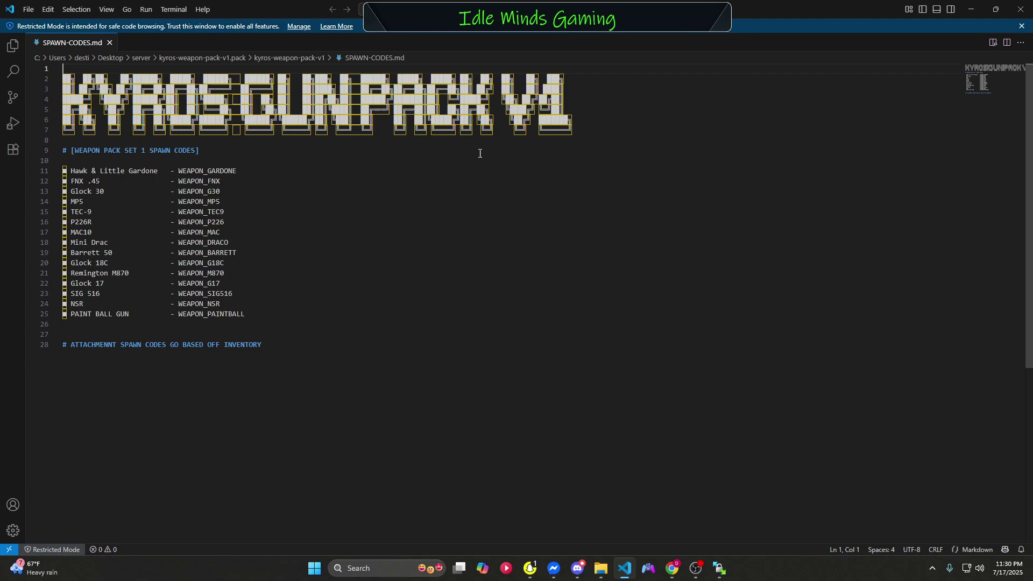
click(995, 9)
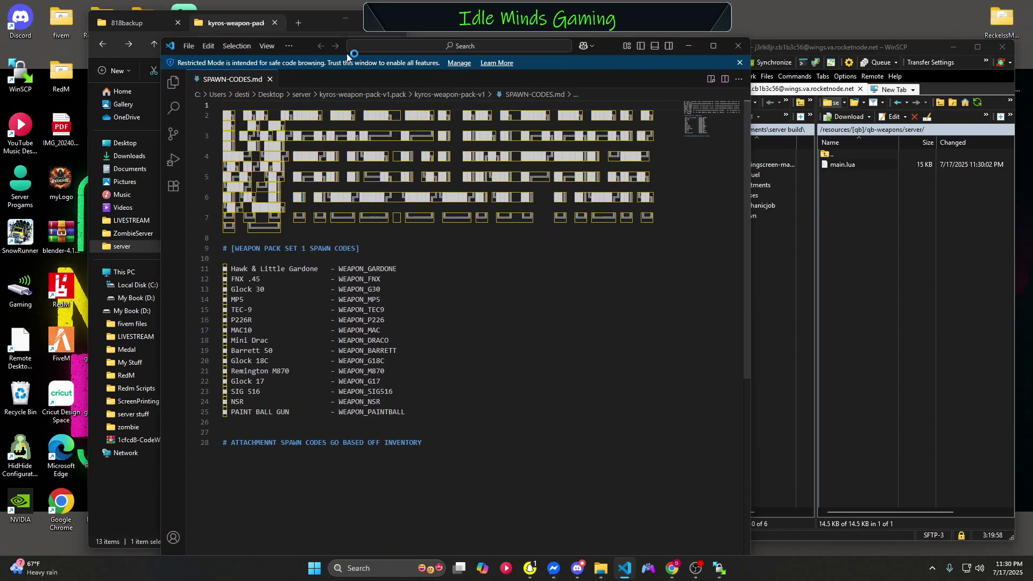
key(super+Down)
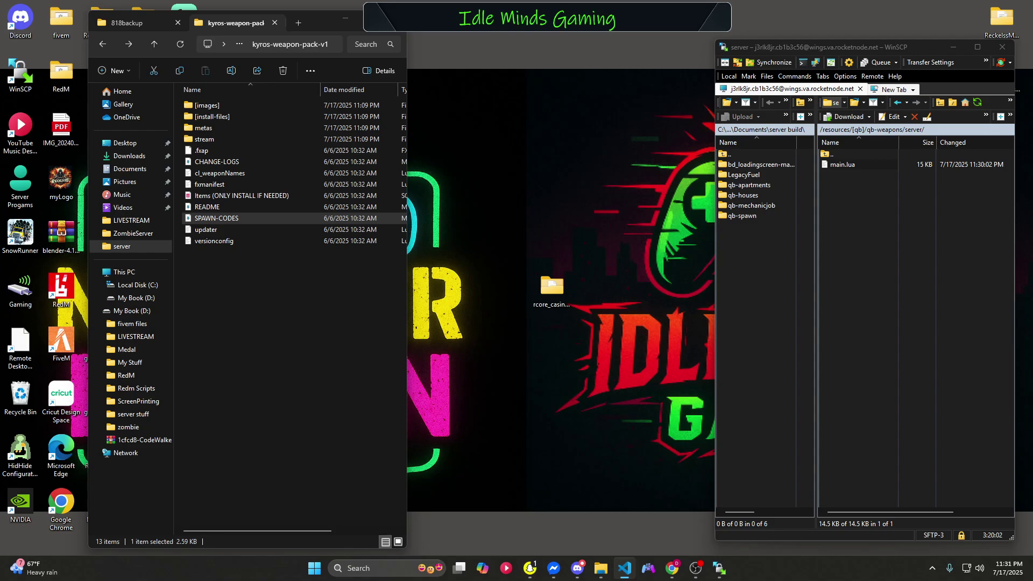
key(alt+Tab)
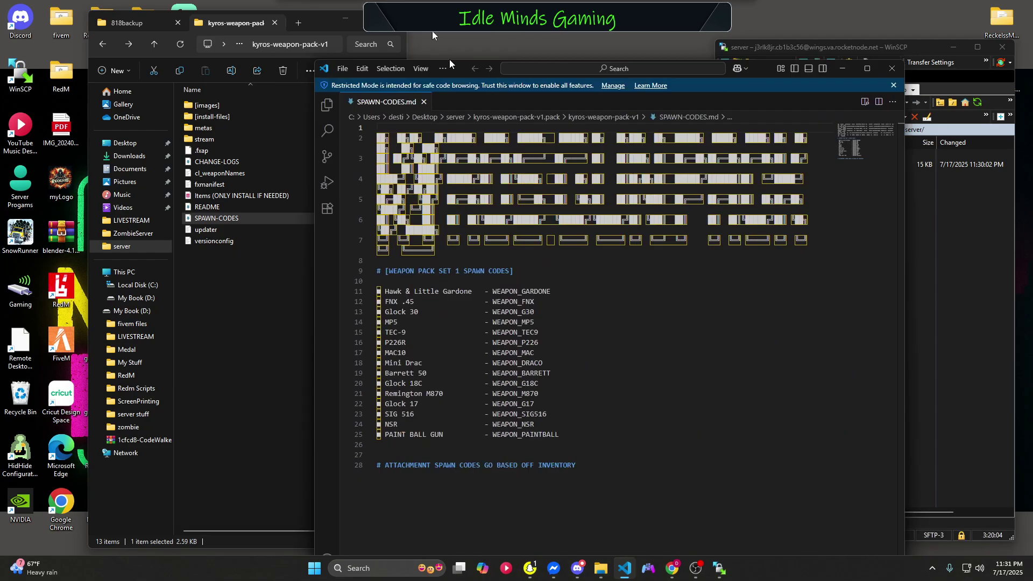
drag(432, 30, 342, 100)
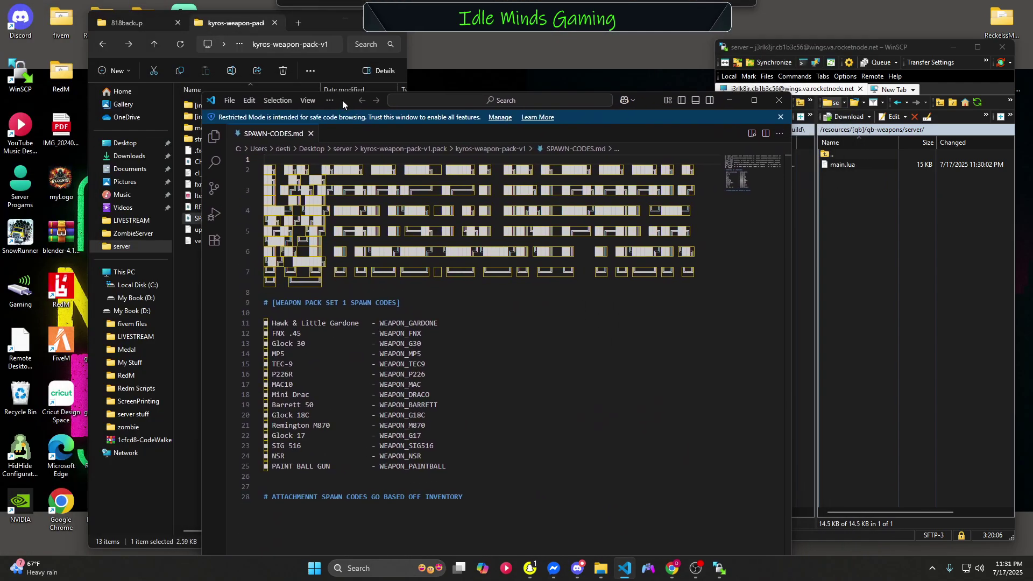
key(super+Down)
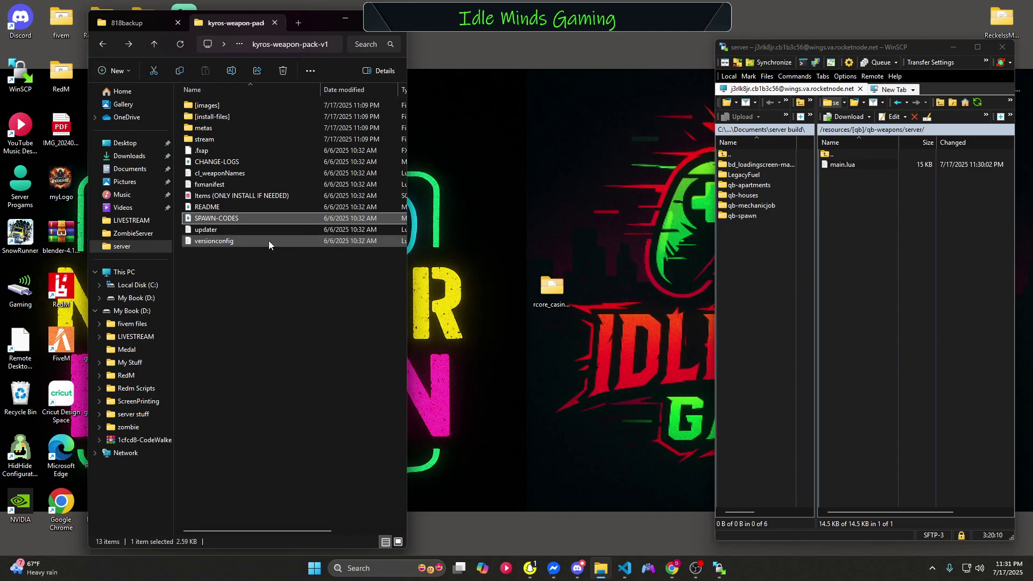
Step: Go up one level to the kyros-weapon-pack-v1 folder in File Explorer, and open /resources/[scripts] on the server in WinSCP
key(alt+Up)
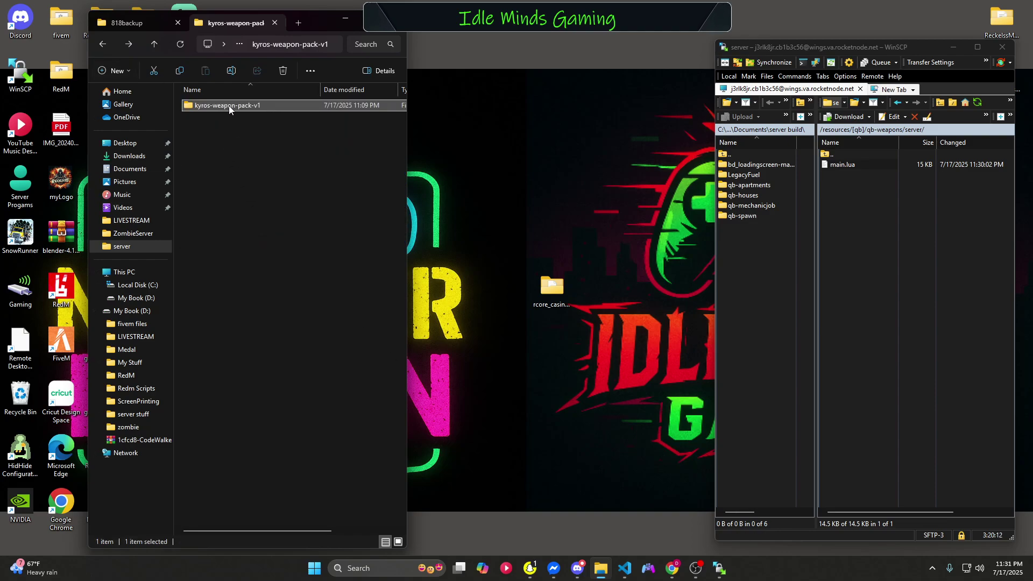
click(857, 218)
key(BackSpace)
key(BackSpace)
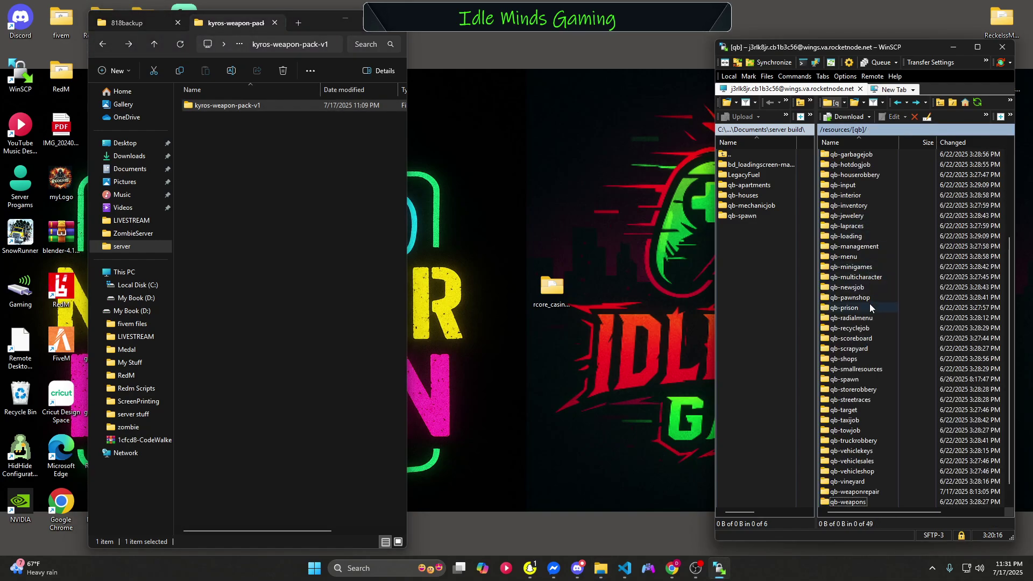
key(BackSpace)
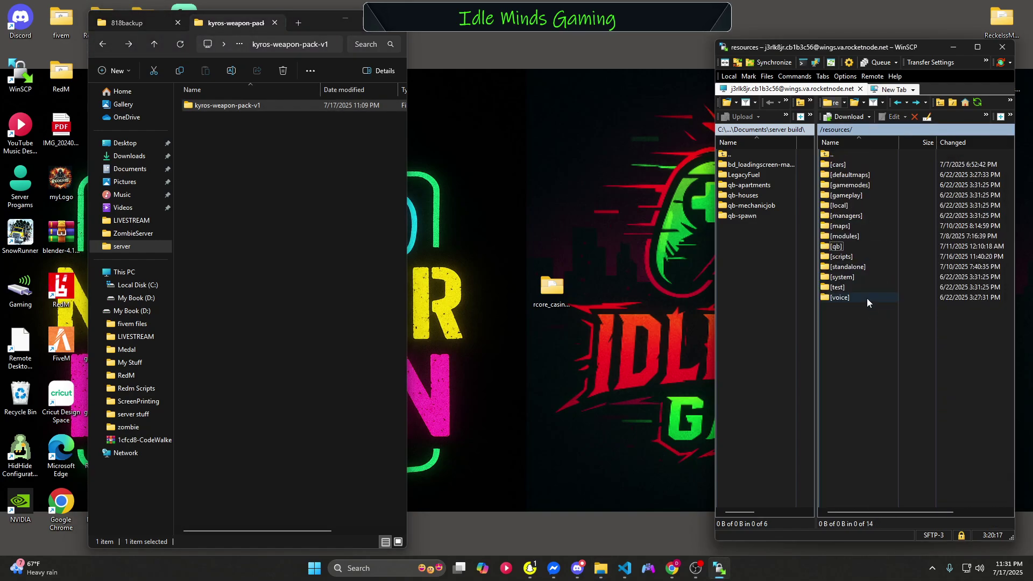
double_click(853, 257)
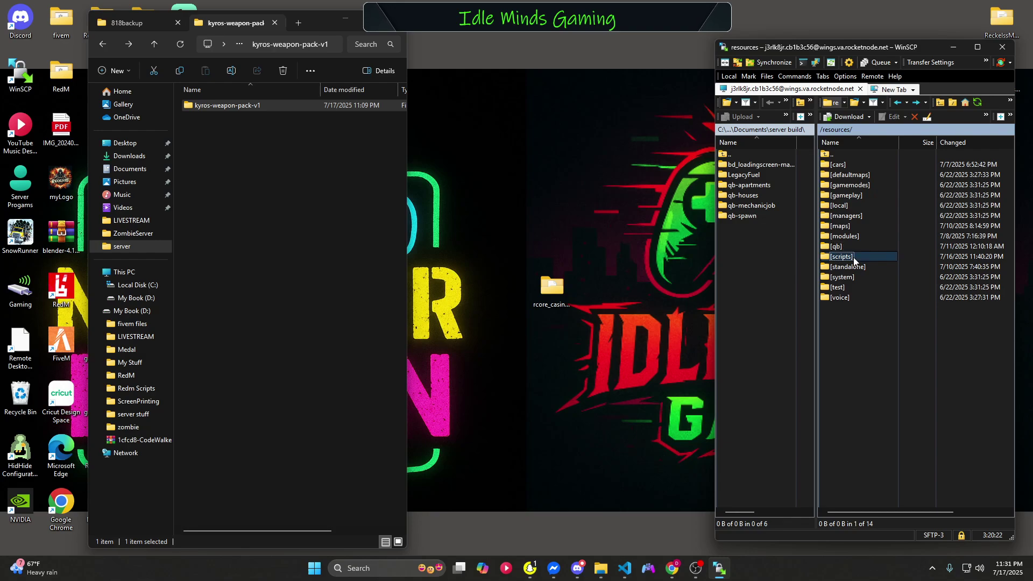
Step: Create a new server directory named [kyros-weapons] inside /resources/[scripts]
right_click(843, 272)
mouse_move(868, 339)
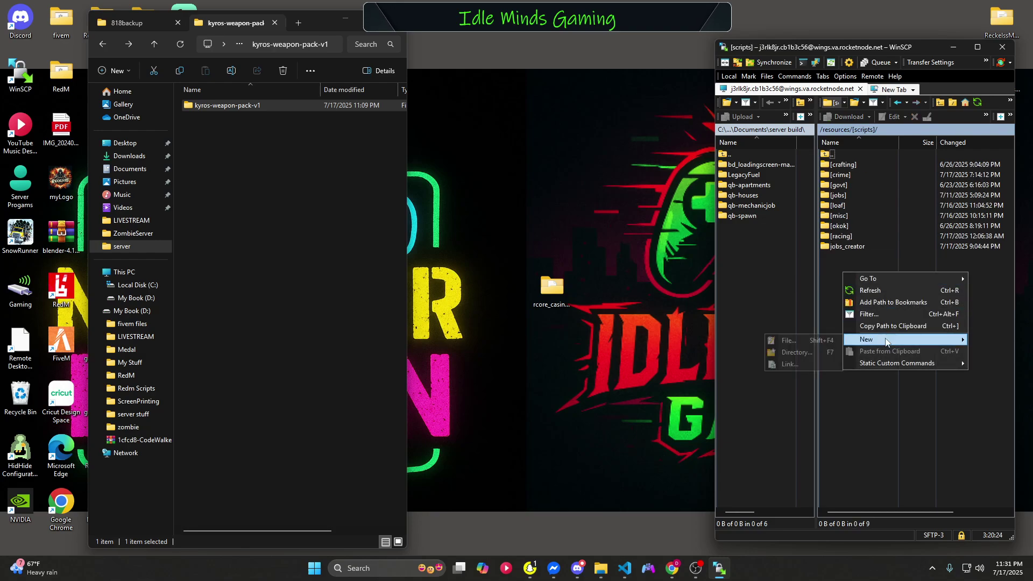
click(820, 352)
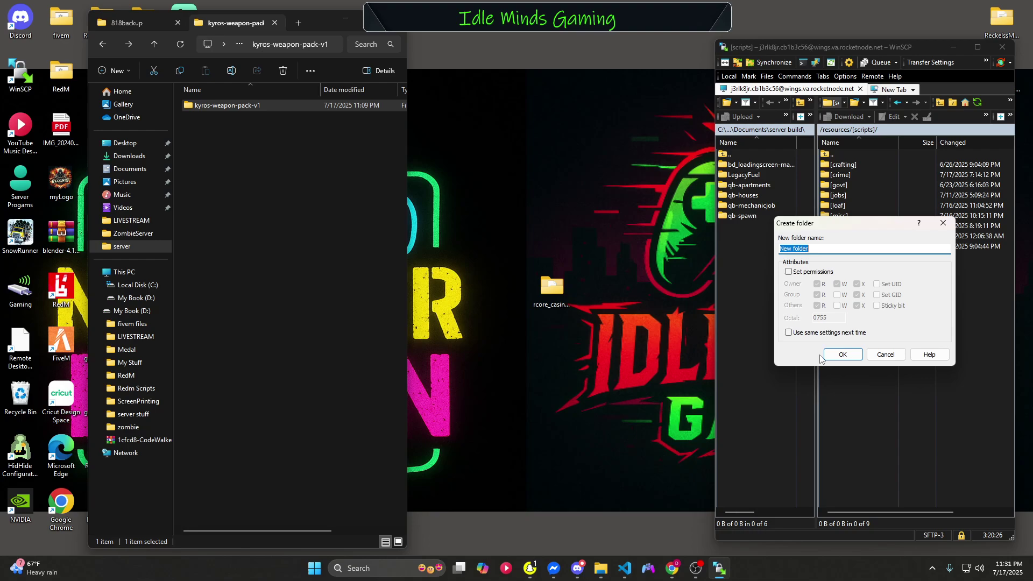
text([kyros-weapons)
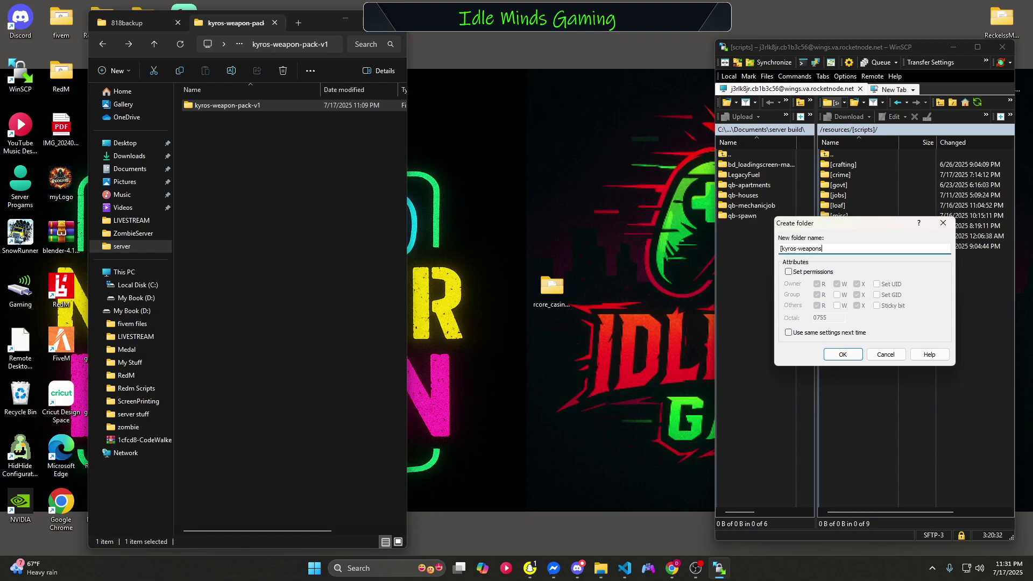
key(Return)
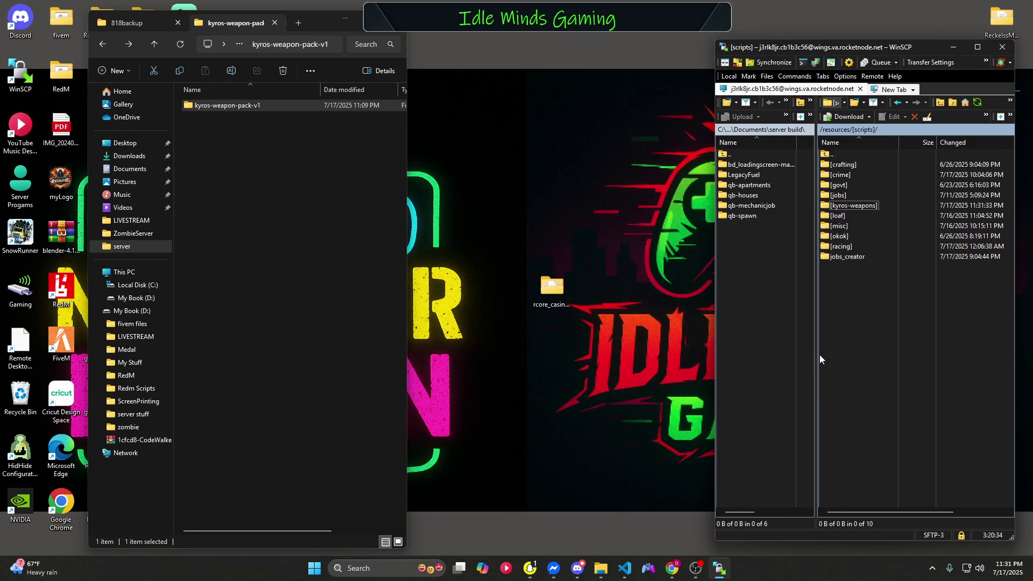
Step: Upload the kyros-weapon-pack-v1 folder into the server's /resources/[scripts]/[kyros-weapons] directory
double_click(855, 206)
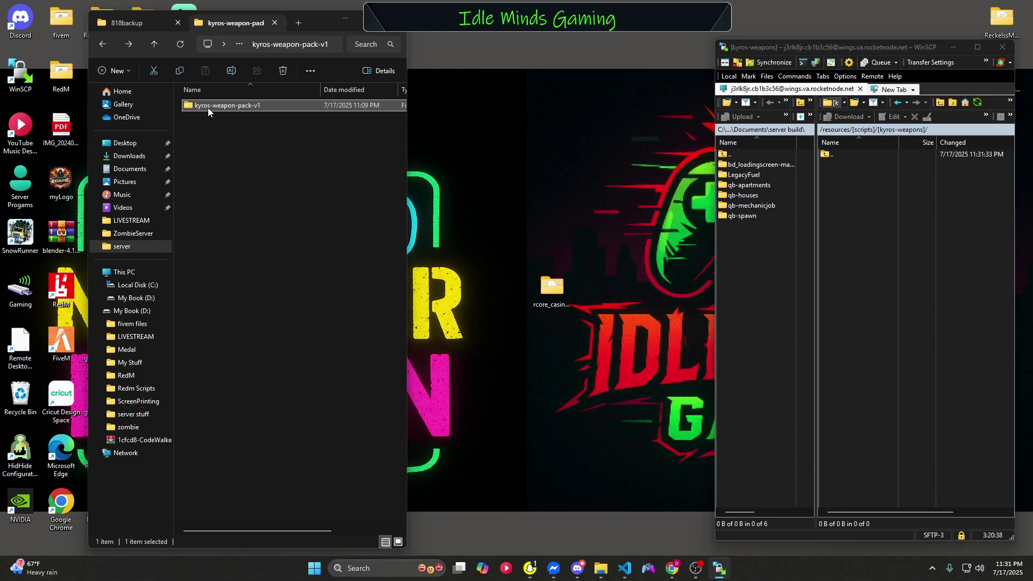
drag(208, 108, 835, 214)
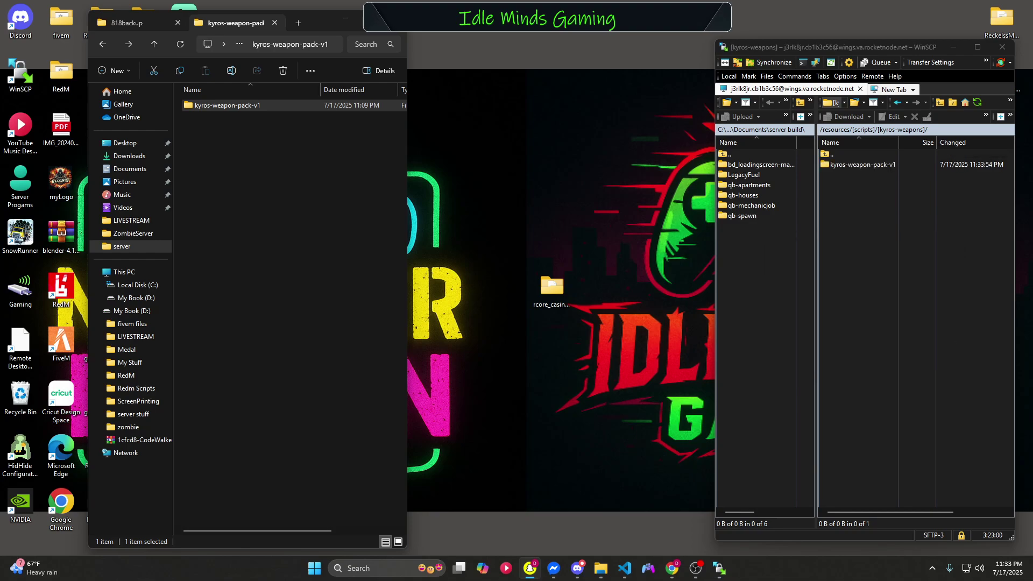
Step: Switch to txAdmin in the browser and restart the GettaLifeRP server
key(alt+Tab)
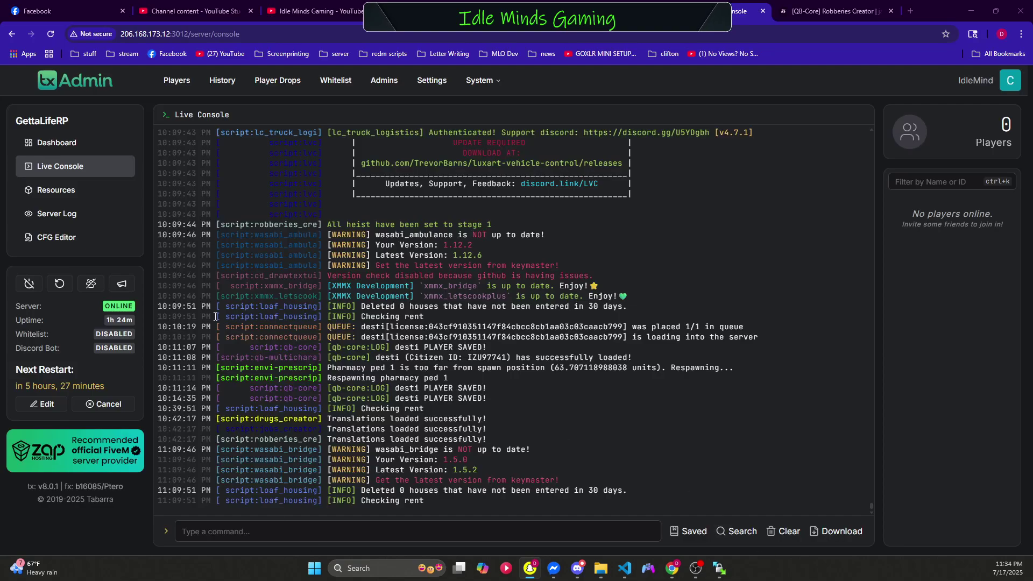
click(59, 284)
click(613, 330)
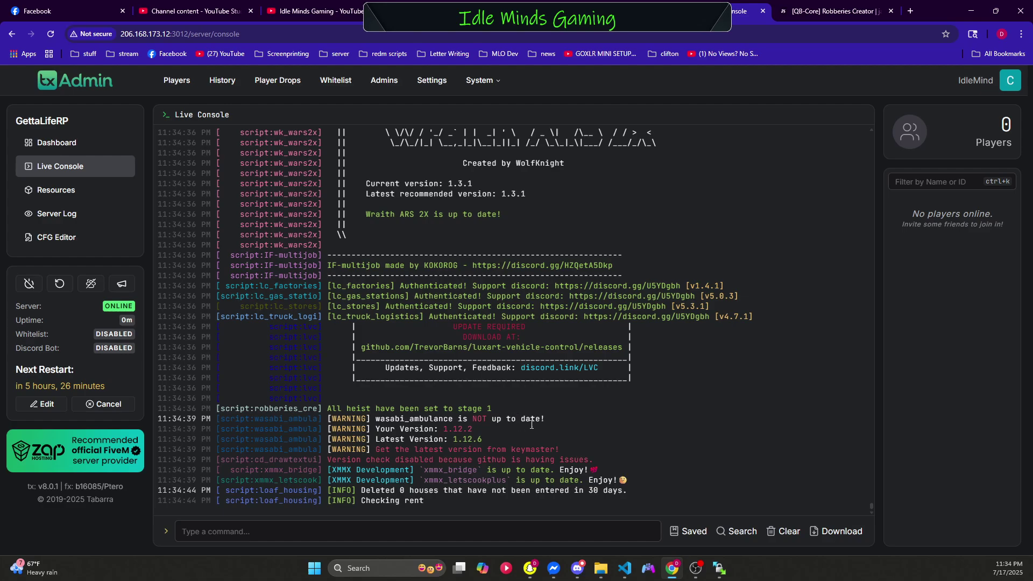
Step: Filter the server resources by "ky" to check kyros-weapon-pack-v1, and review the startup log in the live console for errors
click(92, 197)
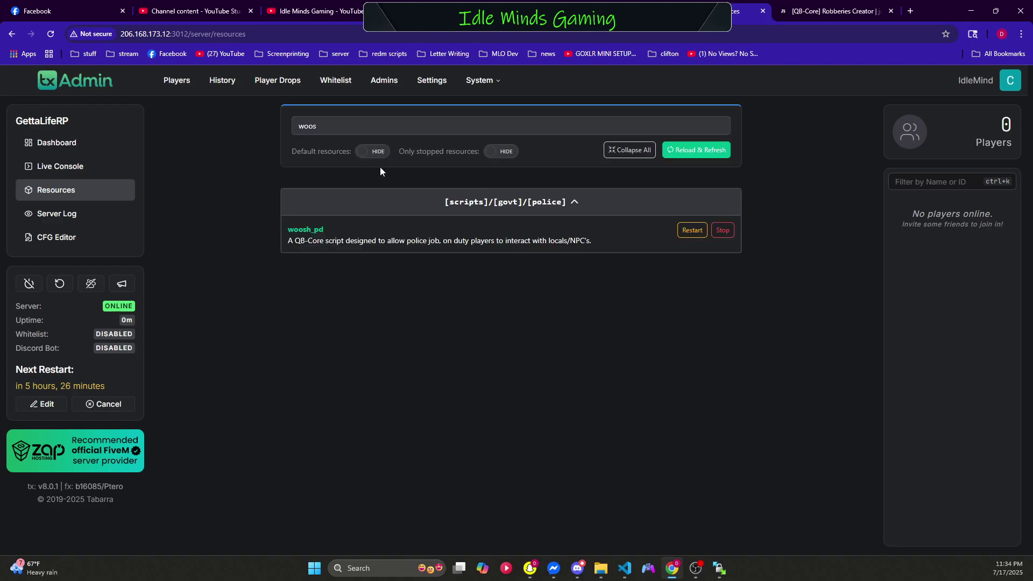
double_click(322, 129)
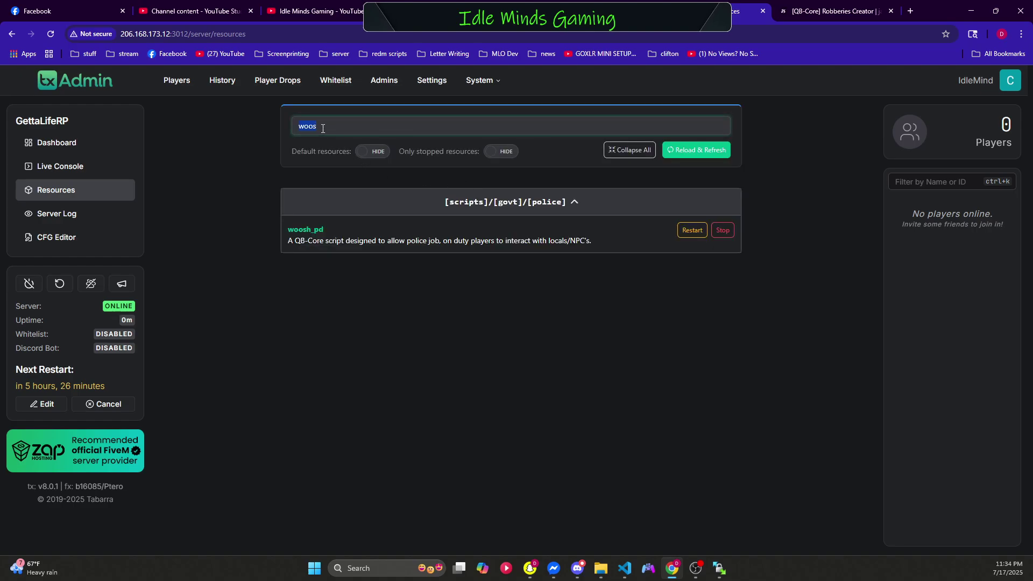
text(ky)
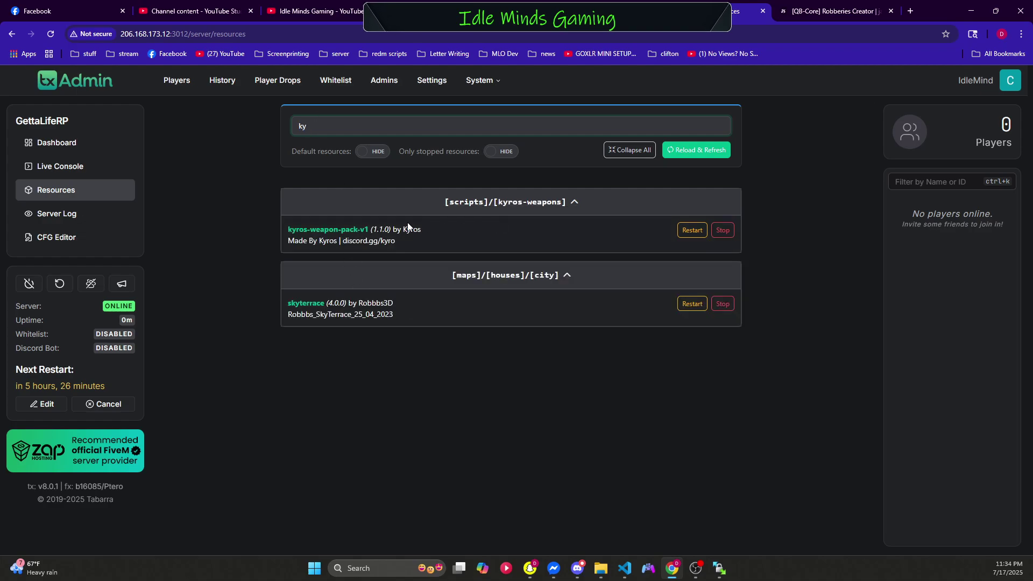
click(86, 172)
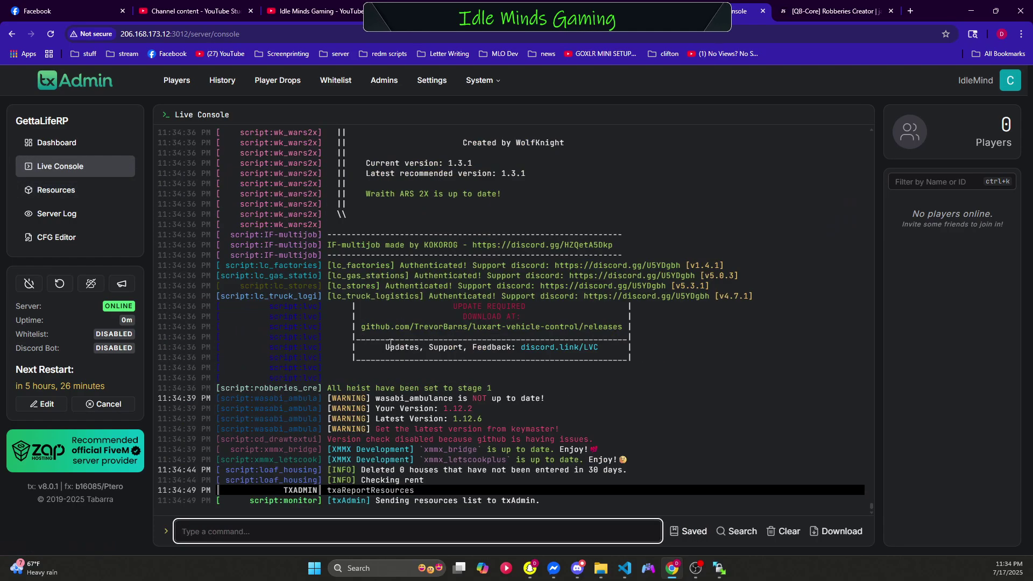
scroll(390, 345, up, 20)
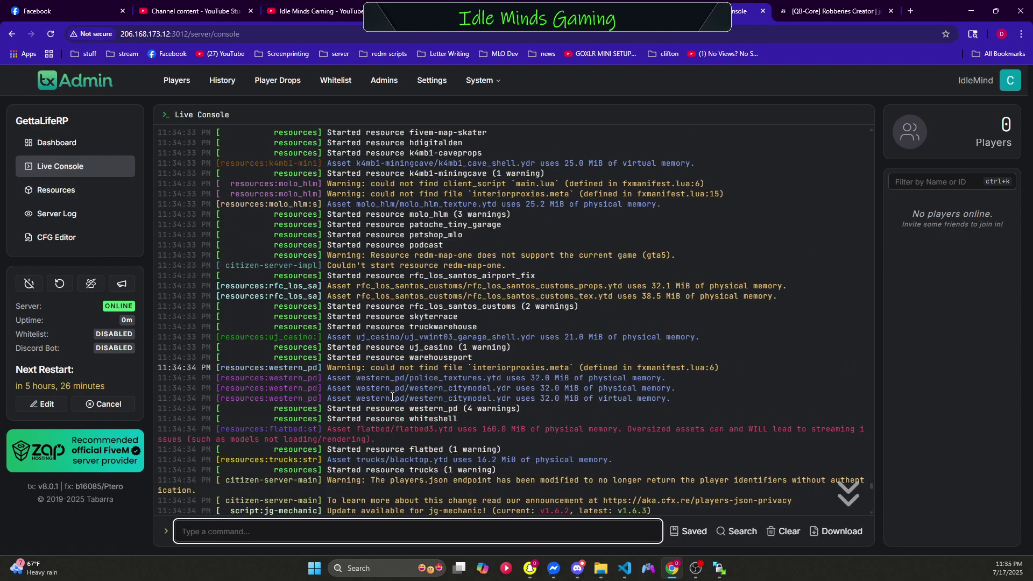
scroll(392, 396, down, 10)
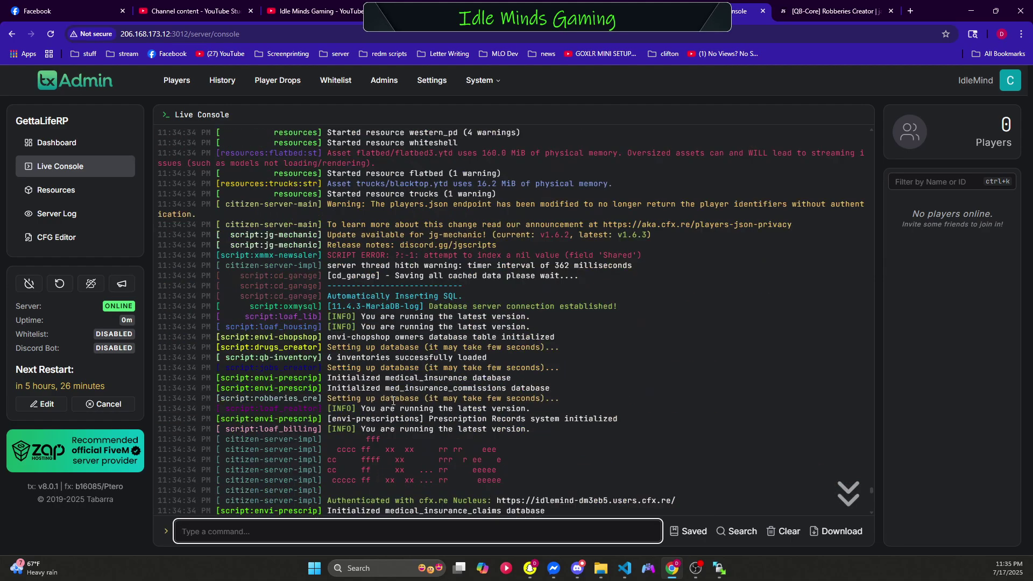
scroll(393, 401, down, 15)
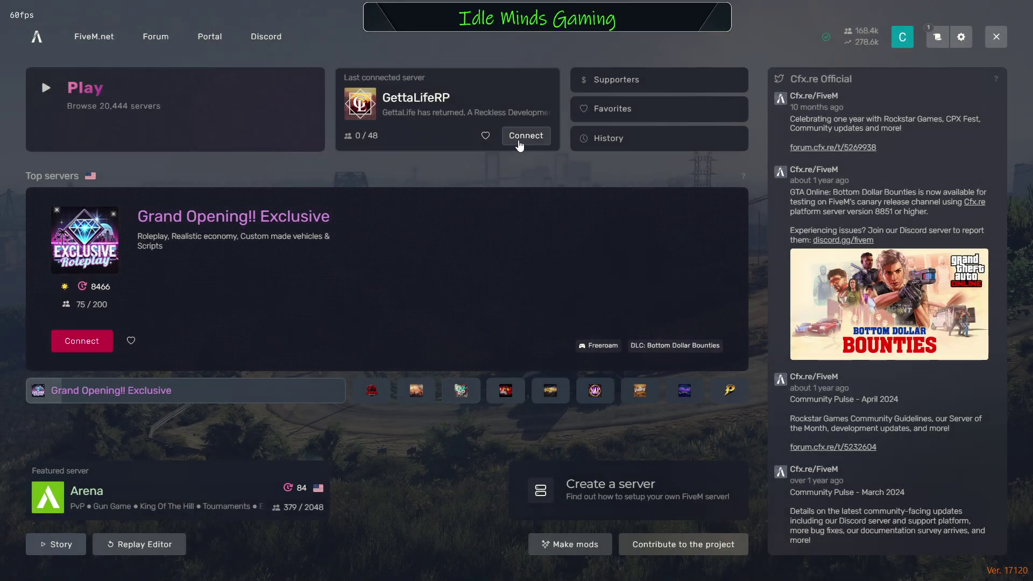
Step: In FiveM, connect to the GettaLifeRP server, load the Law Enforcement character, and spawn at the last location
click(519, 141)
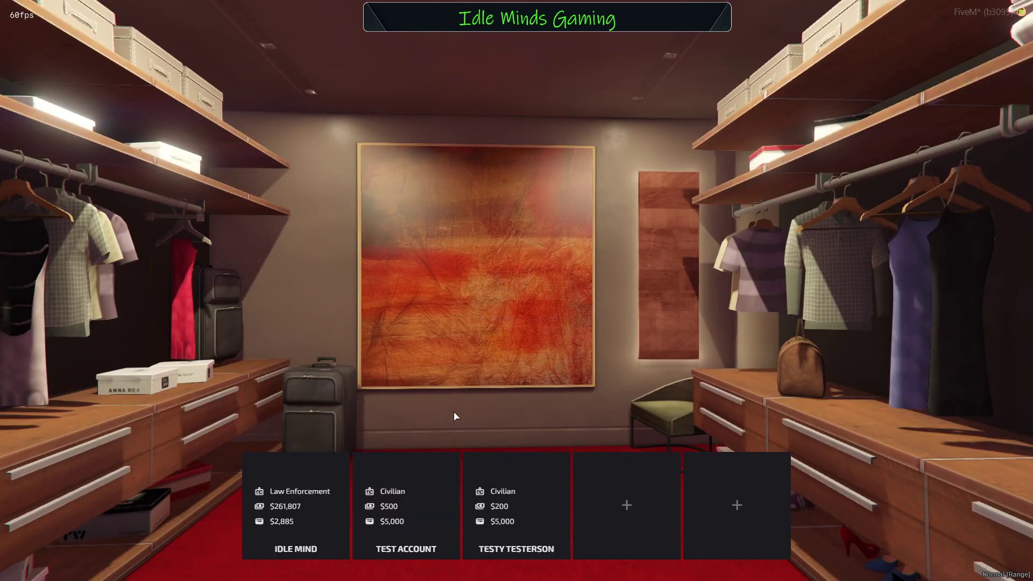
click(314, 488)
click(257, 463)
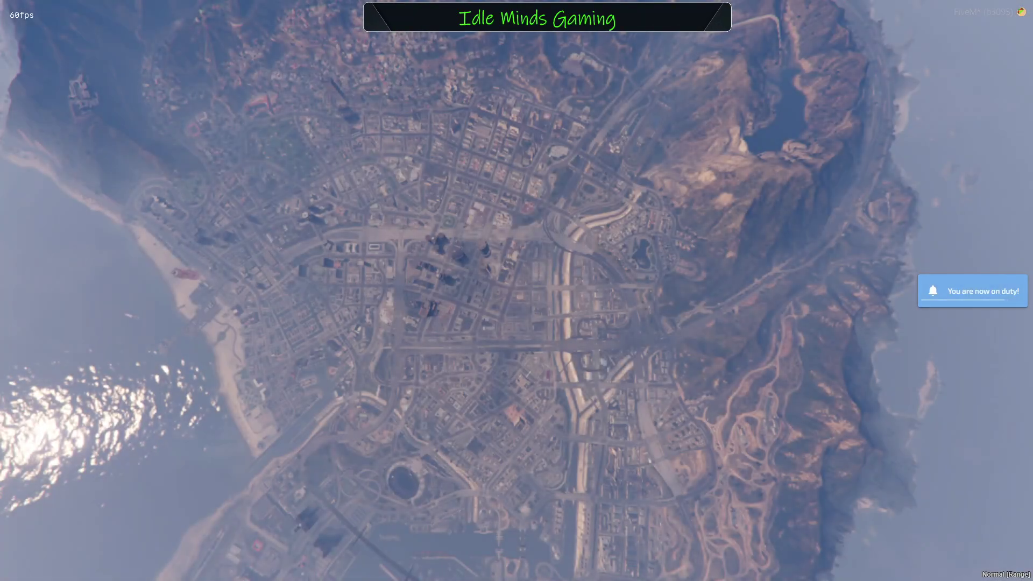
click(156, 106)
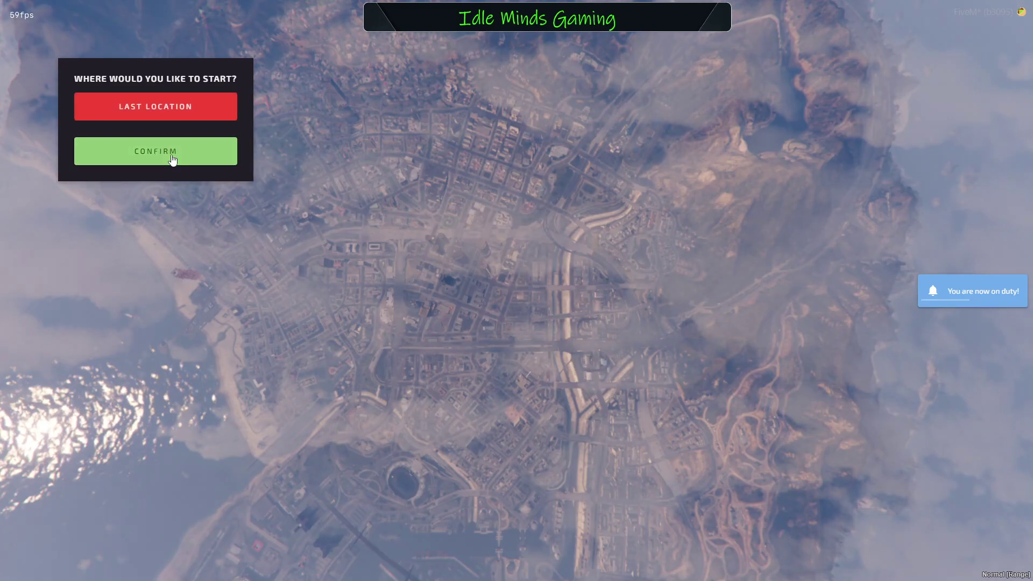
click(170, 150)
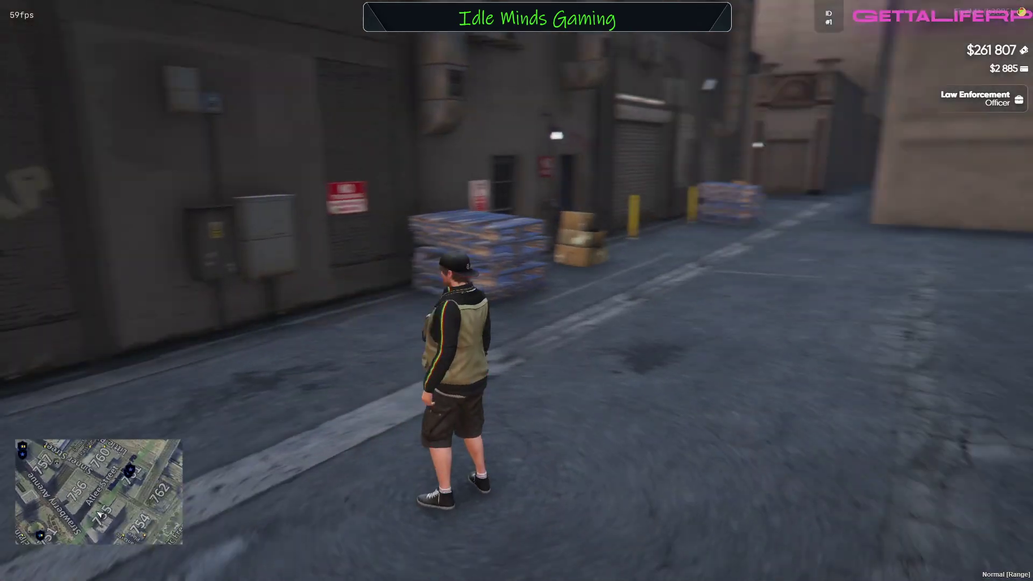
Step: Run the character out of the alley to the open plaza at Legion Square
key(w)
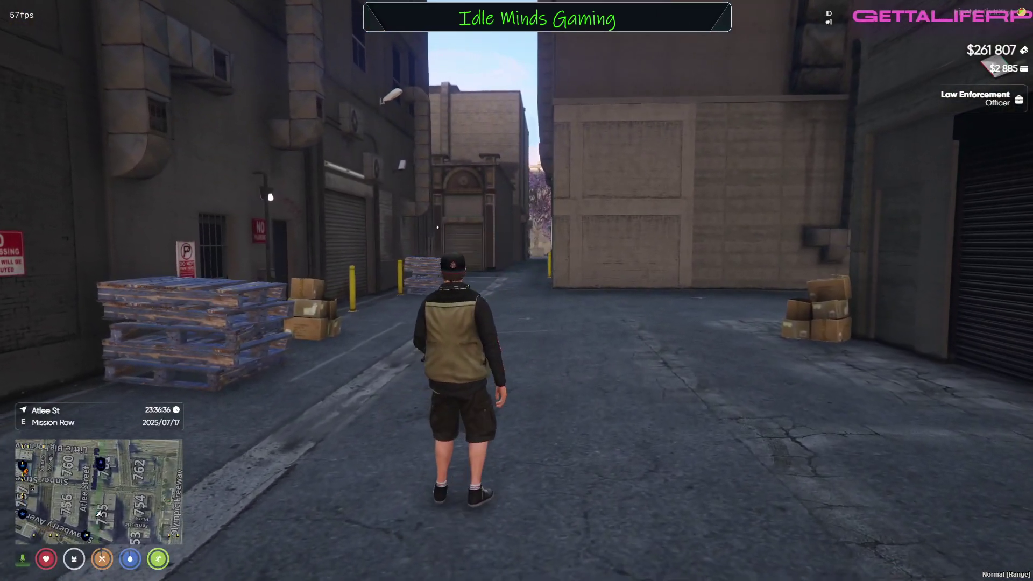
key(w)
key(shift)
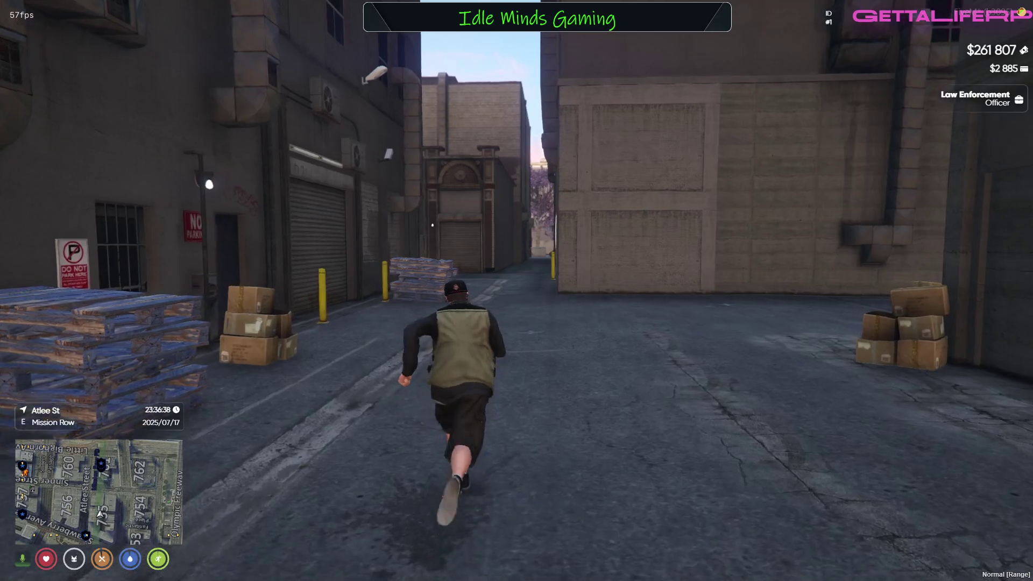
key(c)
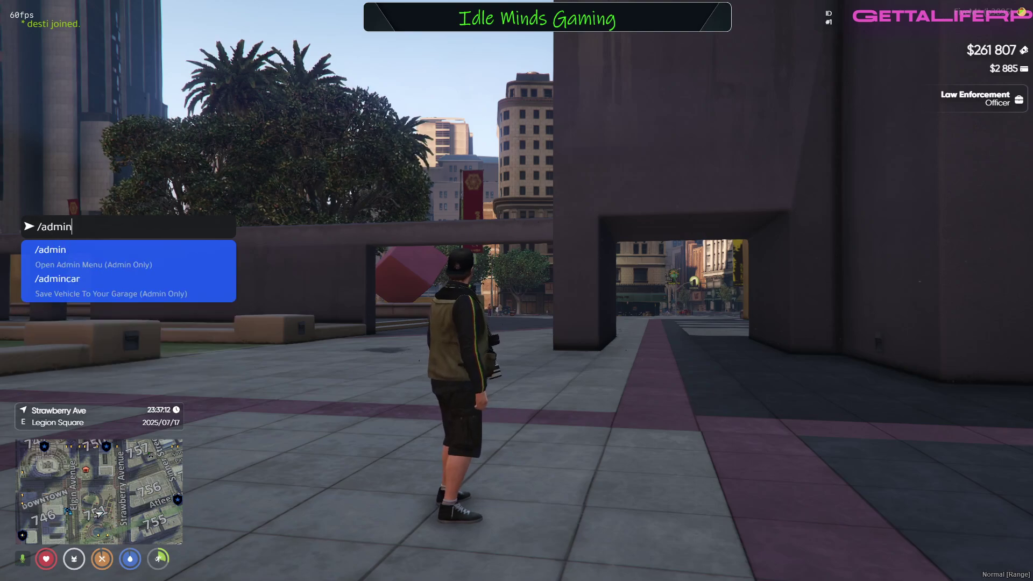
Step: Open the admin menu with /admin and change the server time in the server management options
key(Return)
key(Down)
key(Down)
key(Return)
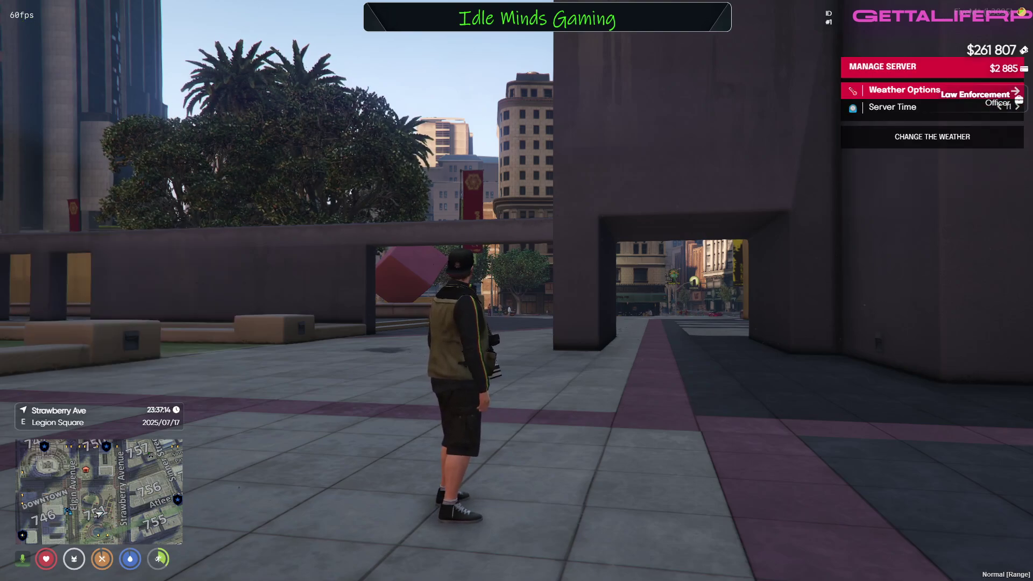
key(Down)
key(Return)
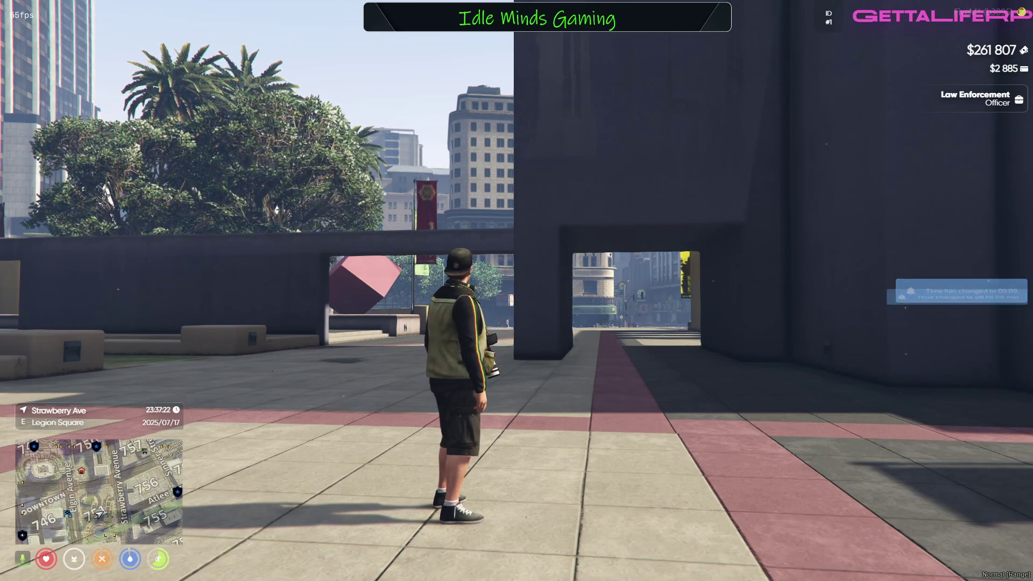
Step: Check the weapon spawn codes in SPAWN-CODES.md and return to the game
key(alt+Tab)
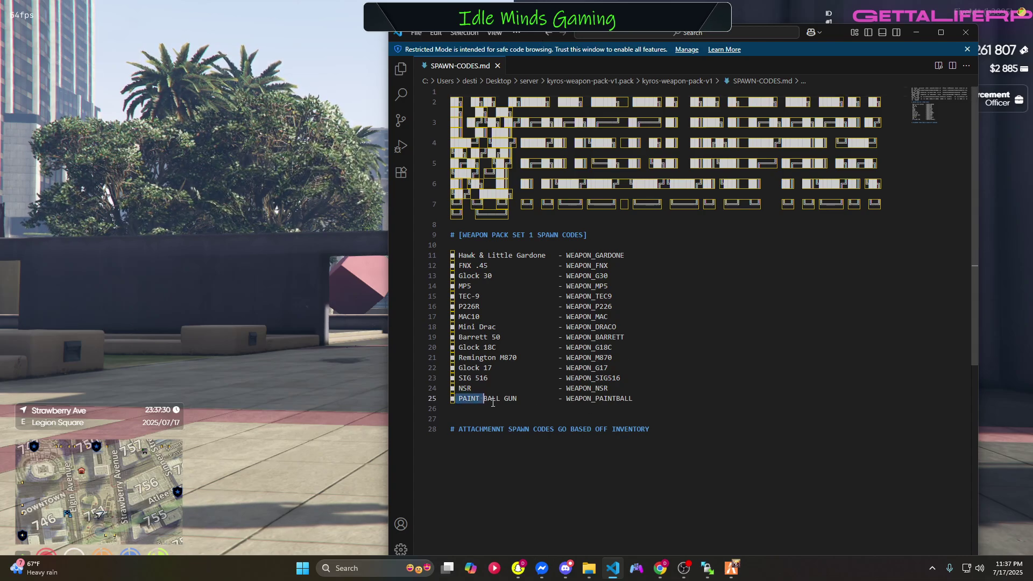
drag(493, 402, 634, 401)
click(619, 409)
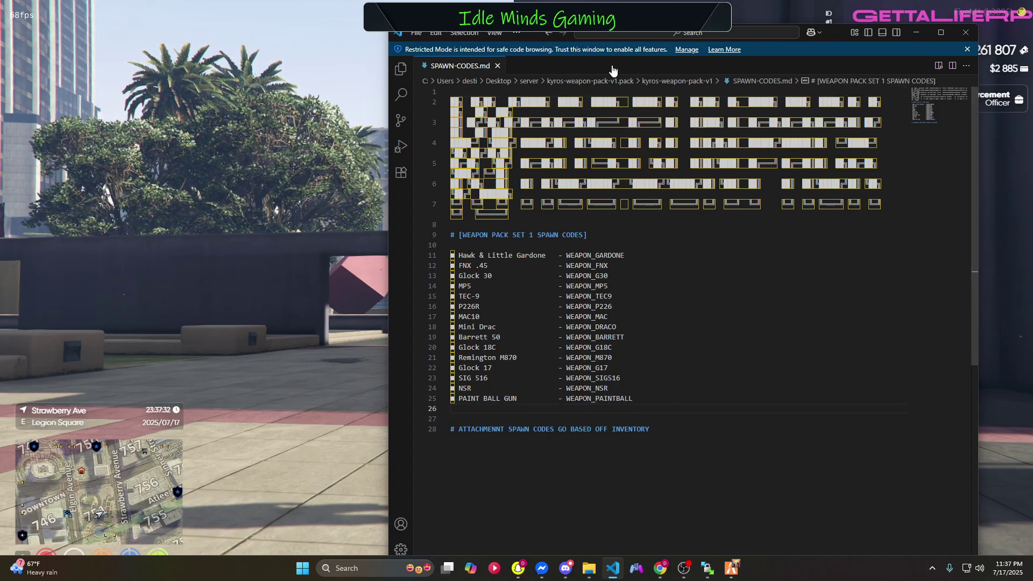
key(alt+Tab)
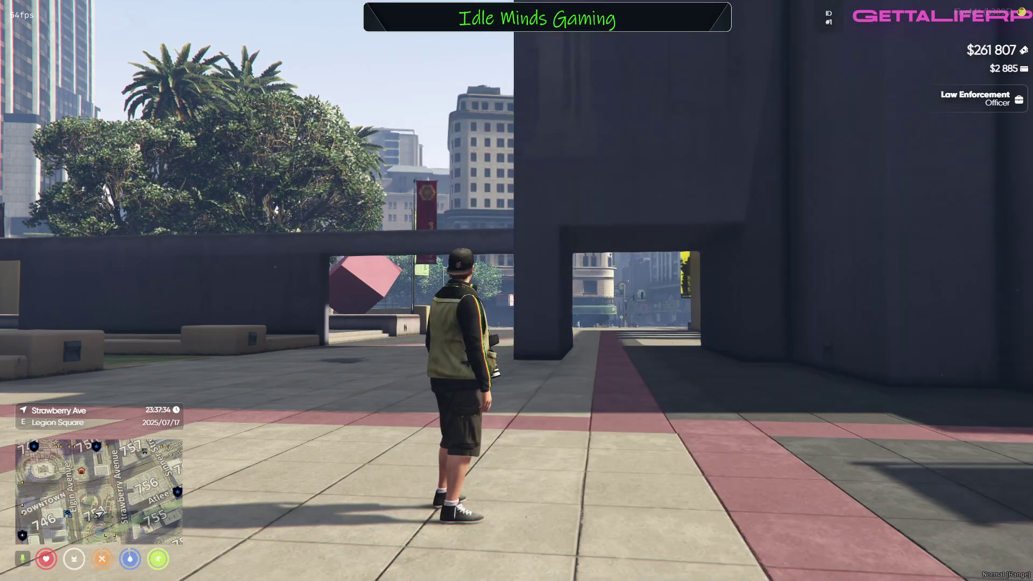
Step: Try to give player ID 1 the Mini Drac with the chat command /giveitem 1 weapon_draco
text(/)
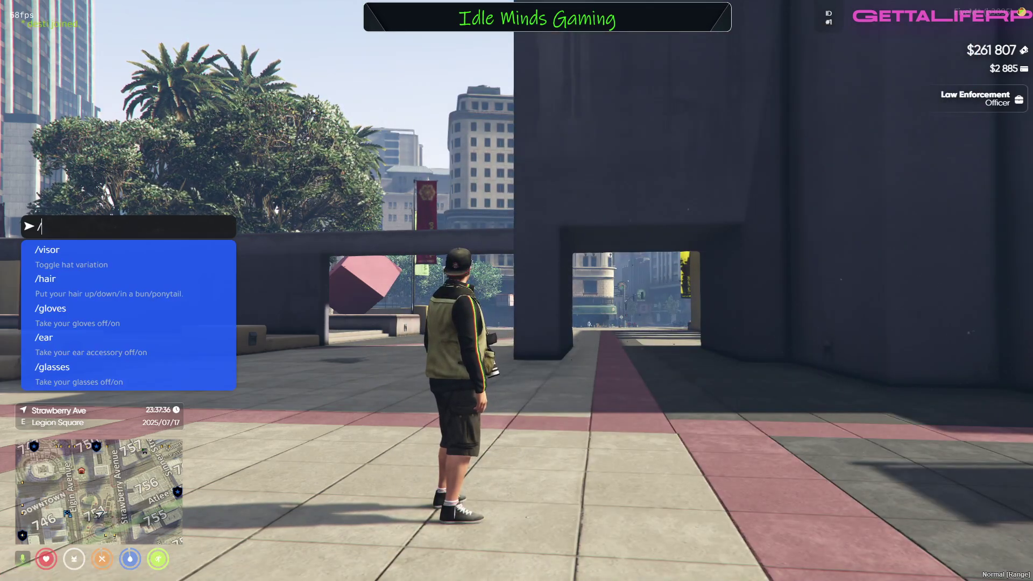
text(giveite)
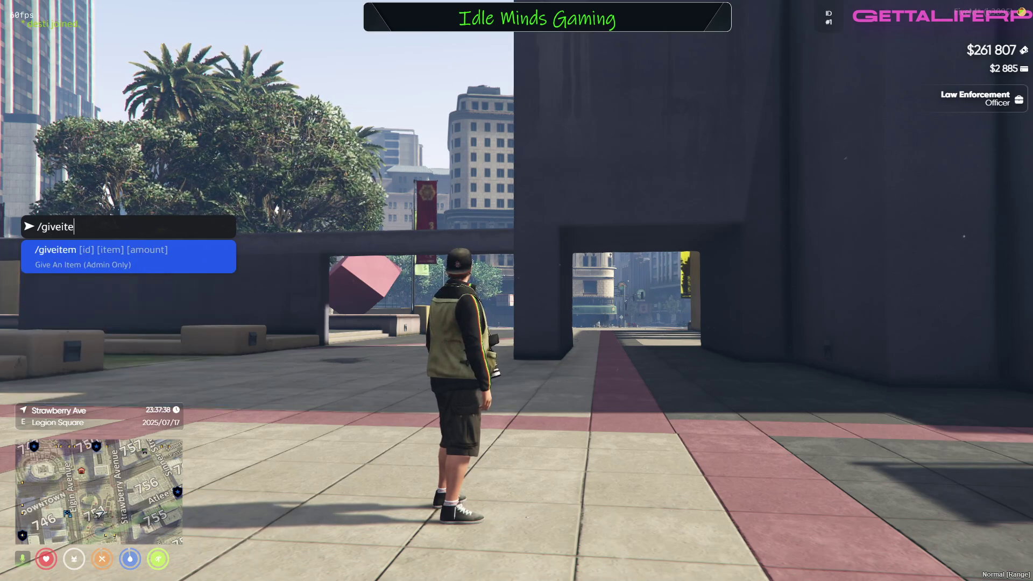
text(m 1)
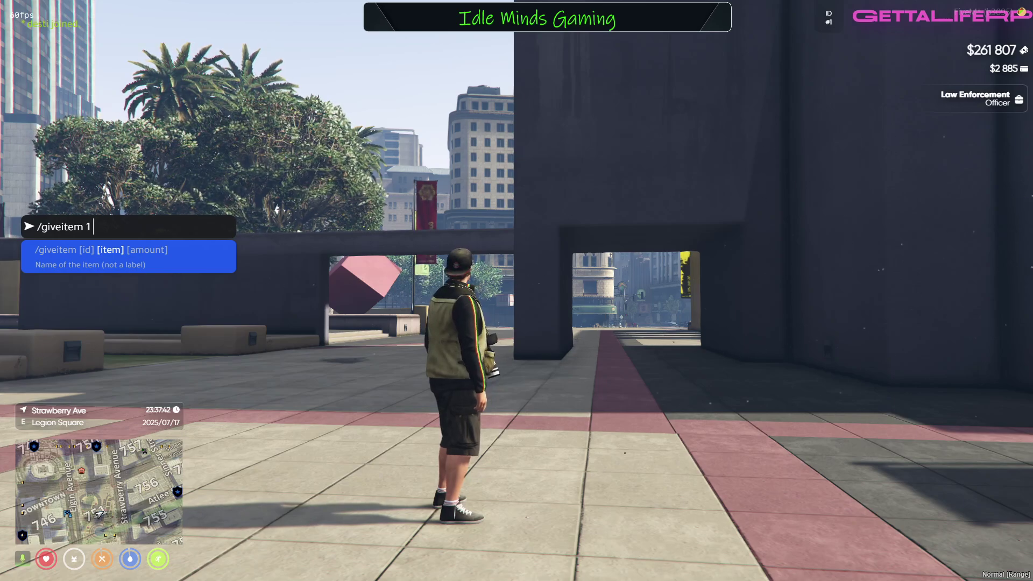
text( weapon)
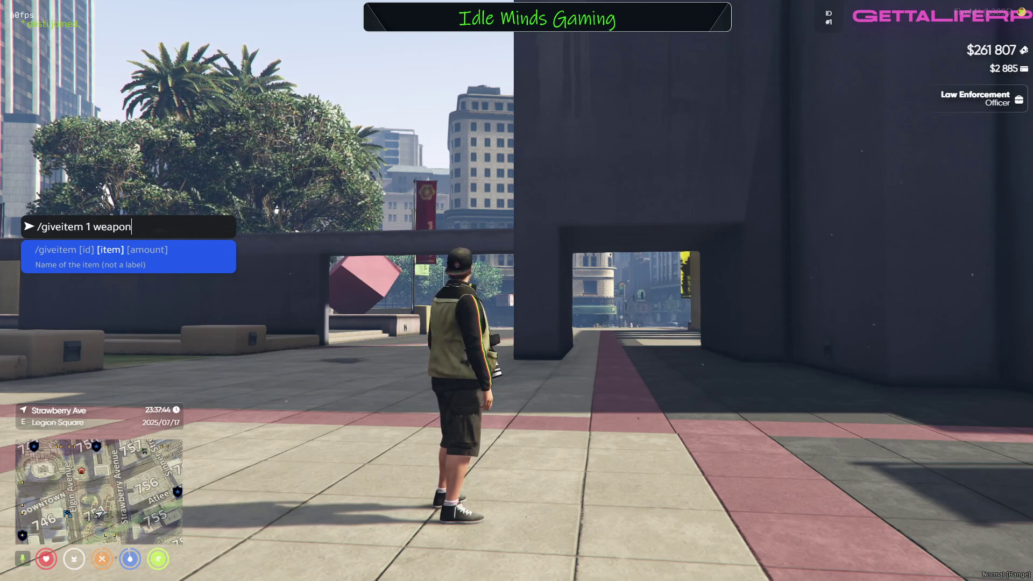
text(_draco)
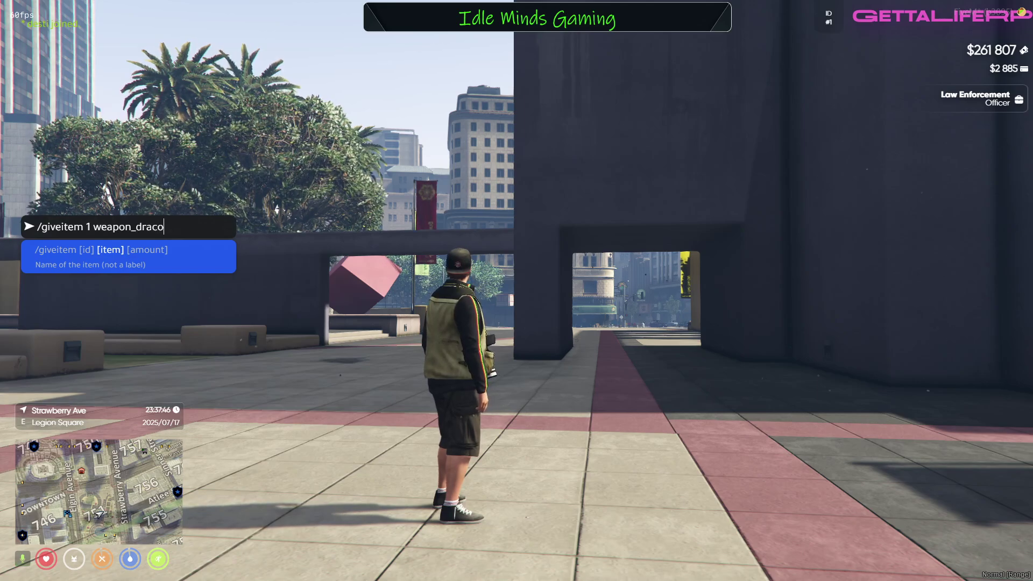
key(Return)
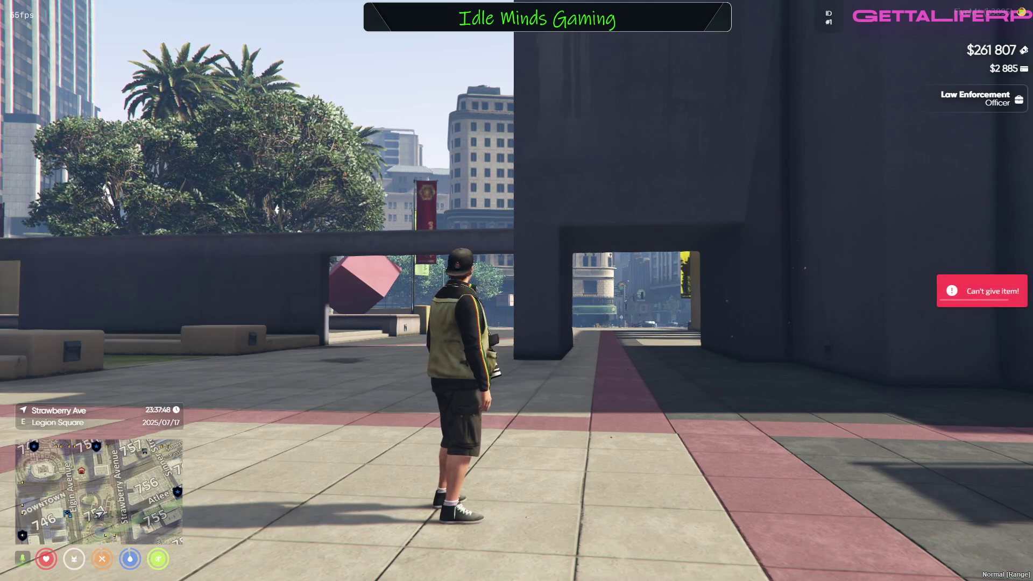
key(t)
key(Up)
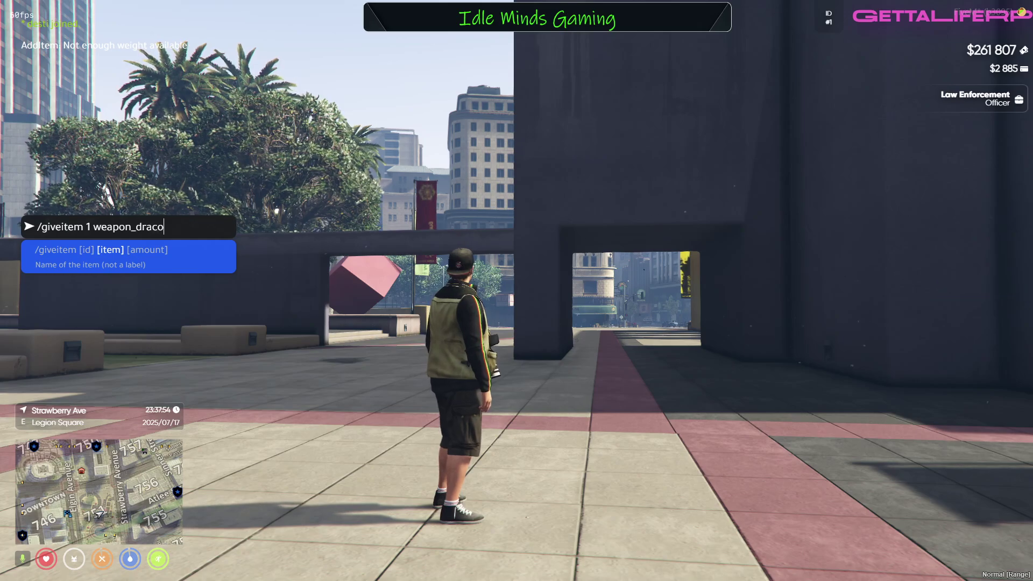
key(Return)
key(slash)
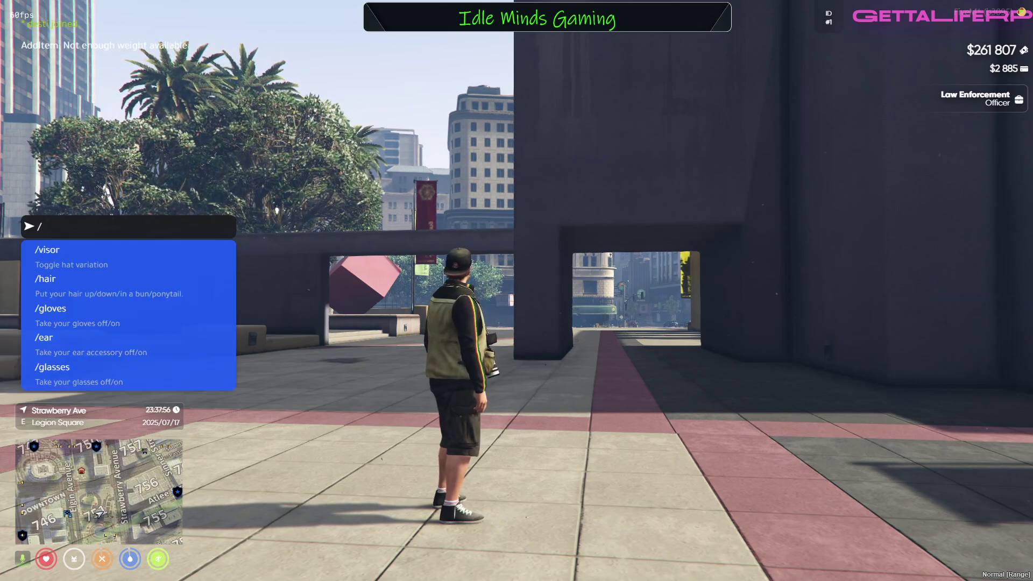
text(clr)
key(BackSpace)
text(r)
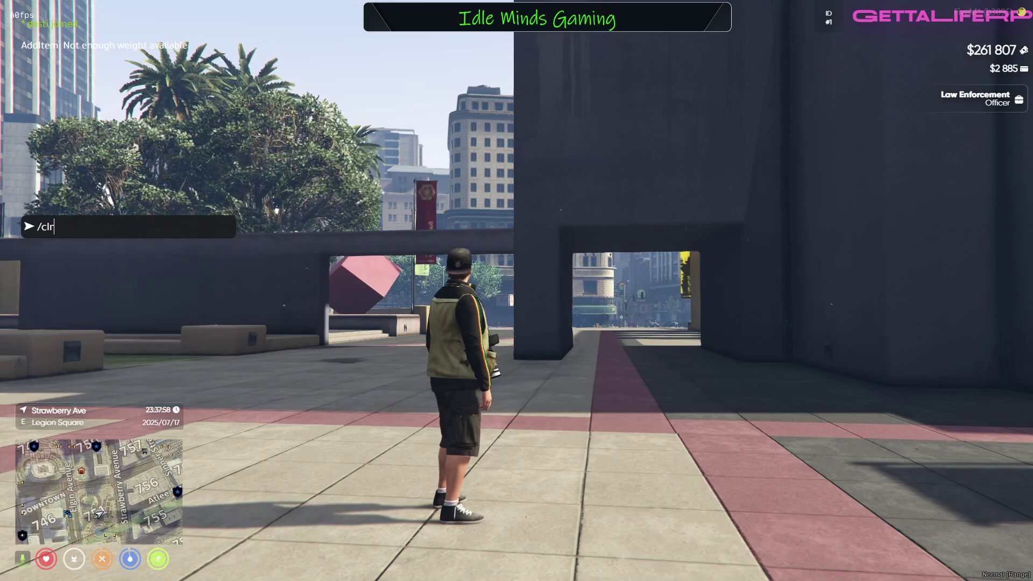
key(BackSpace)
key(BackSpace)
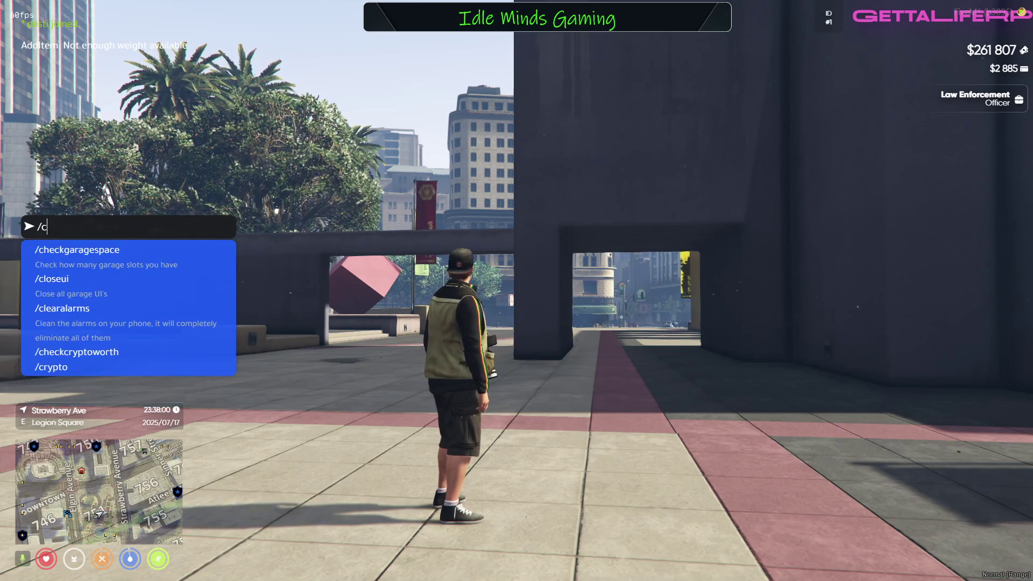
key(BackSpace)
text(inv)
key(BackSpace)
key(BackSpace)
key(BackSpace)
key(BackSpace)
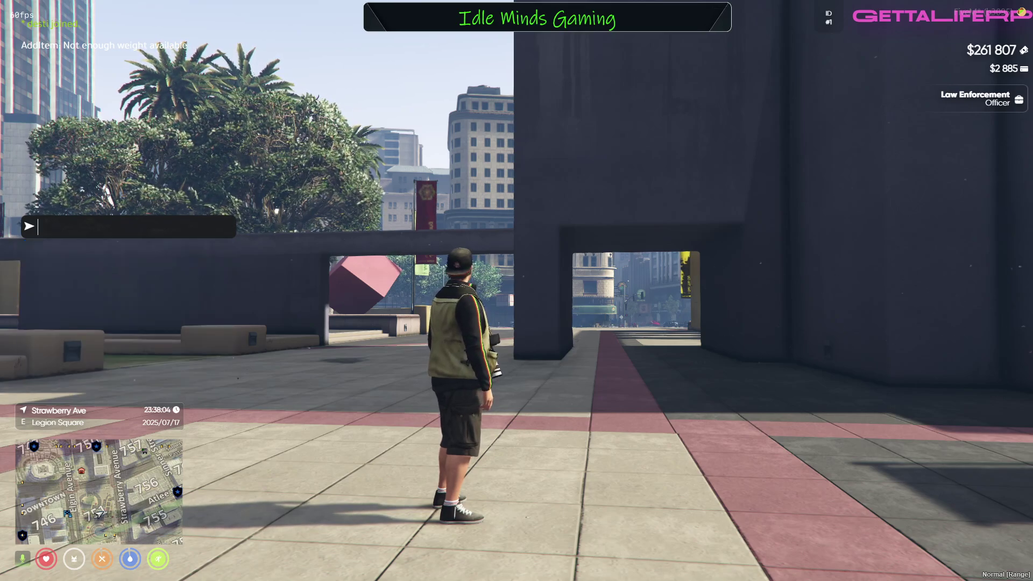
Step: Clear the inventory of player ID 1 with the chat command /clearinv 1
text(/clri)
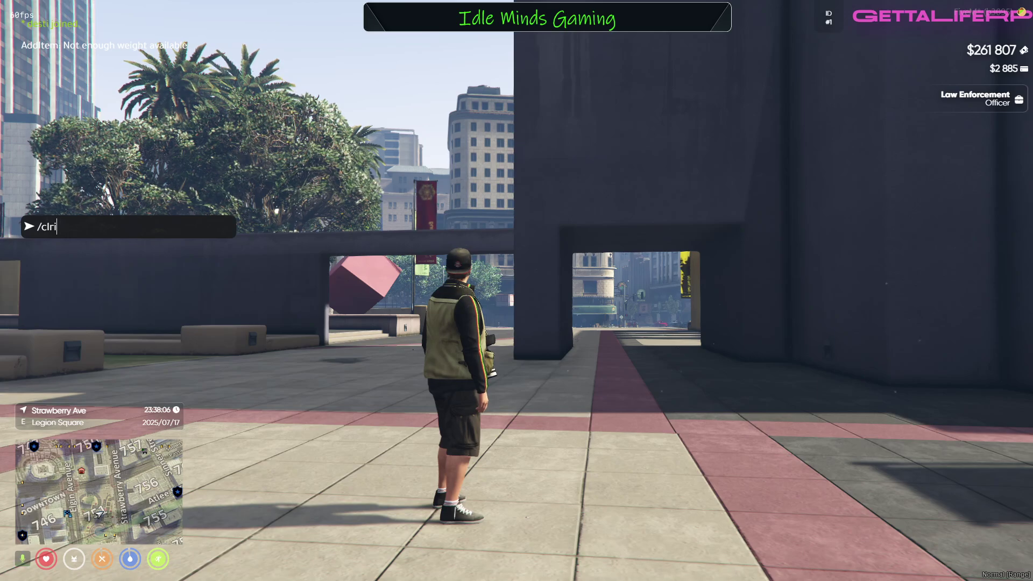
key(BackSpace)
key(BackSpace)
text(earinv)
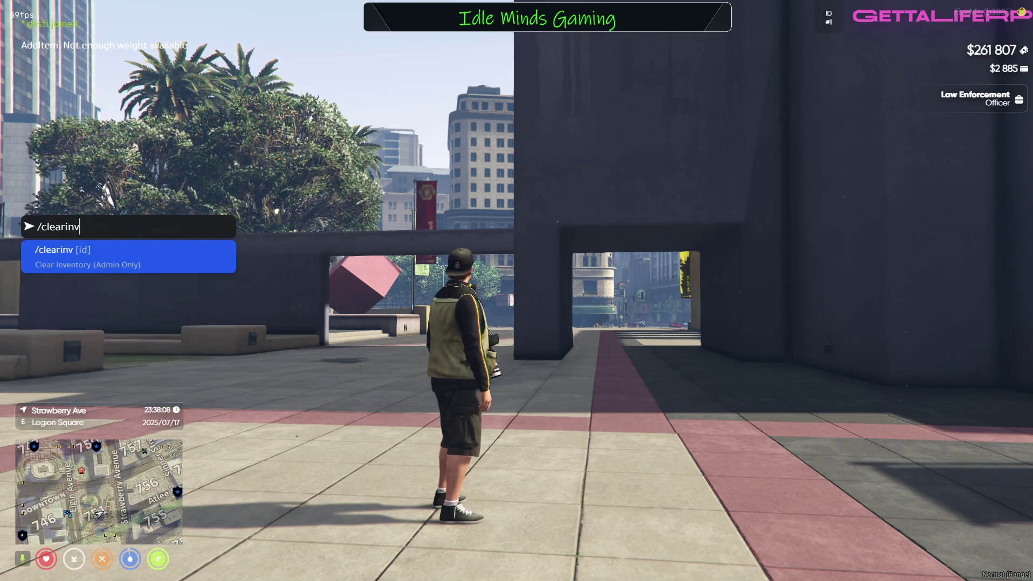
text( 1)
key(Return)
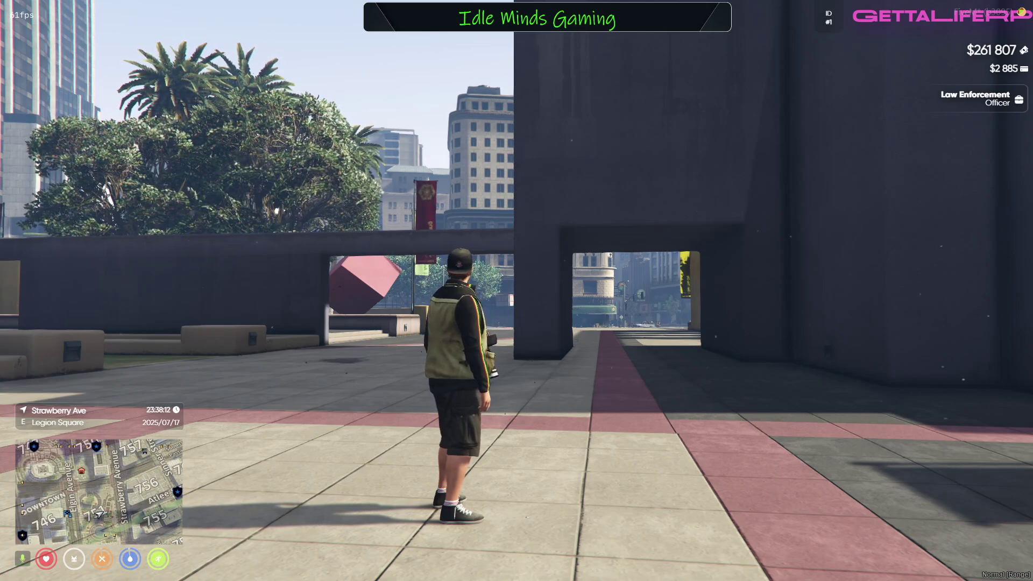
Step: Give player ID 1 the Mini Draco by repeating /giveitem 1 weapon_draco, and equip it from inventory slot 1
key(t)
key(Up)
key(Return)
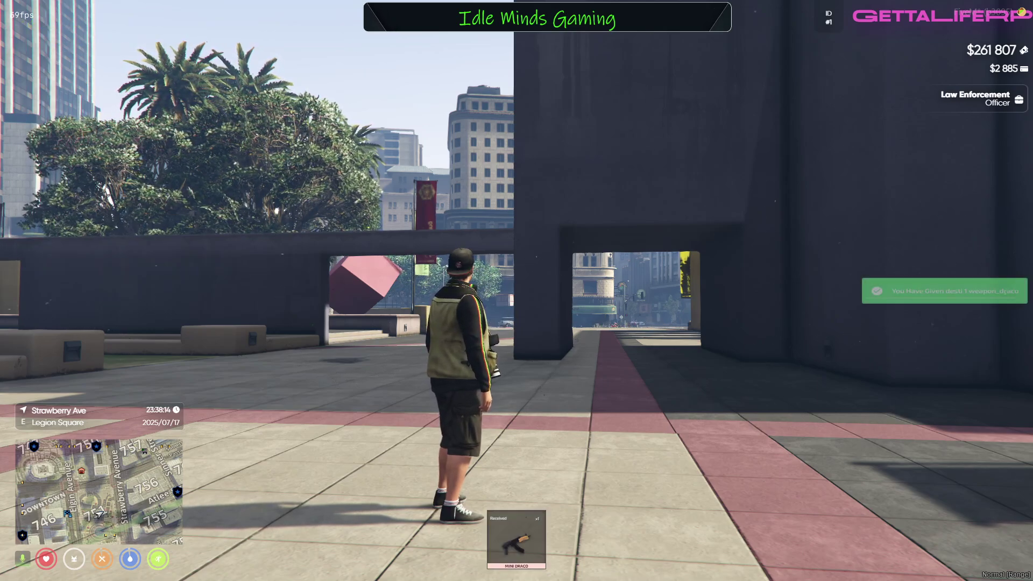
key(Tab)
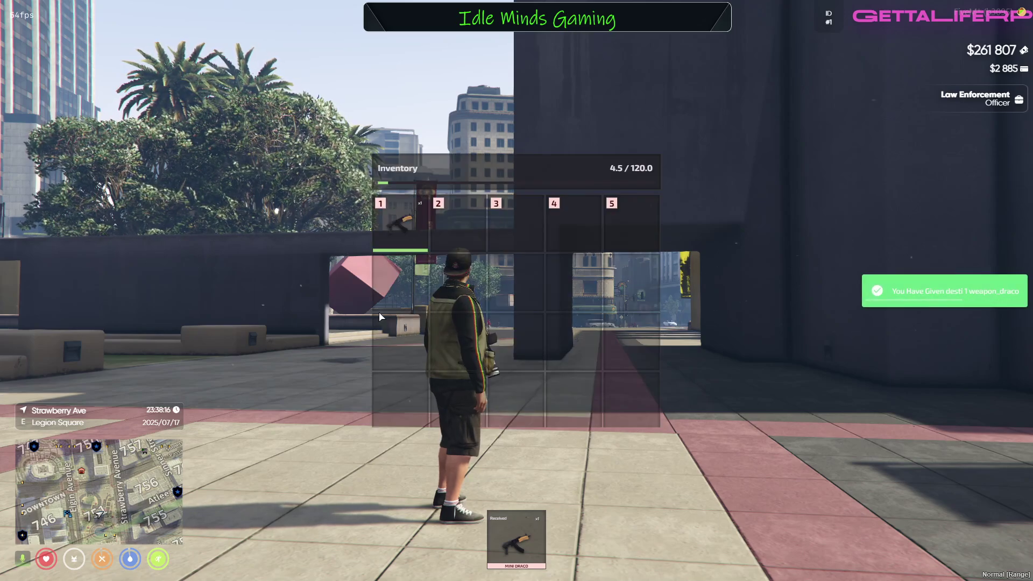
key(Tab)
key(1)
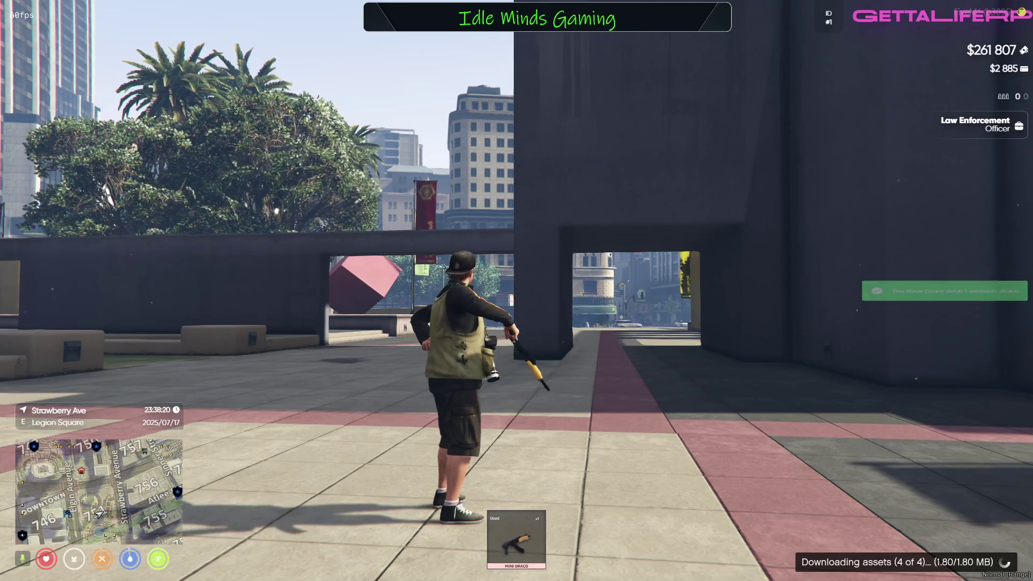
Step: Add 250 rounds of ammo to the equipped Mini Draco with the chat command /setammo 250
text(t/)
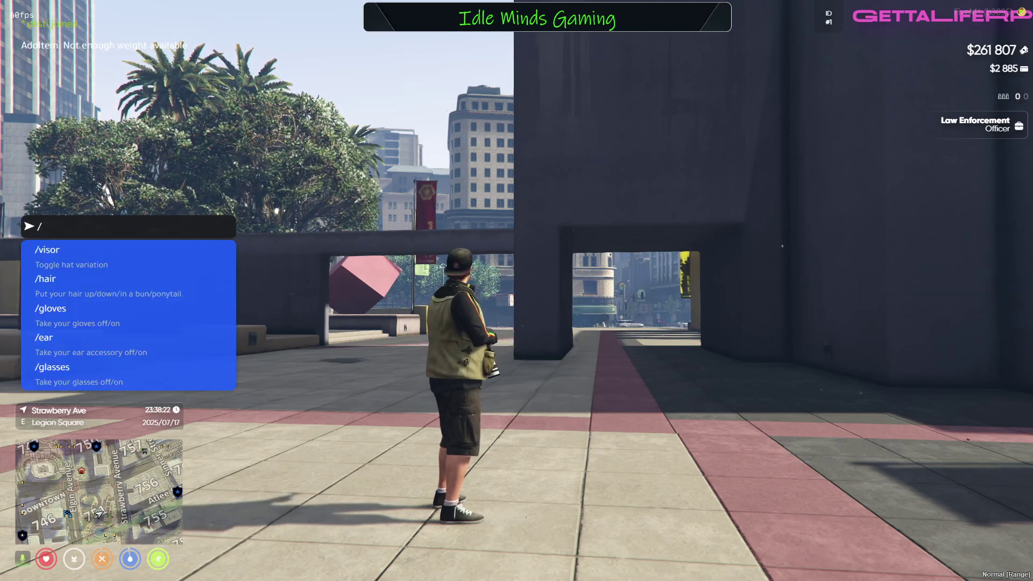
text(setammo)
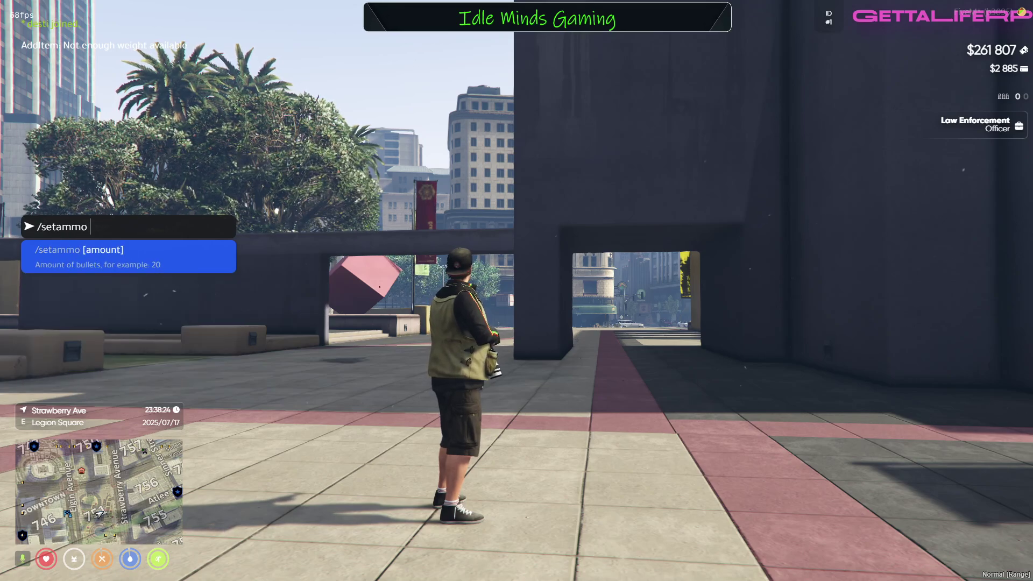
text( 25)
key(Return)
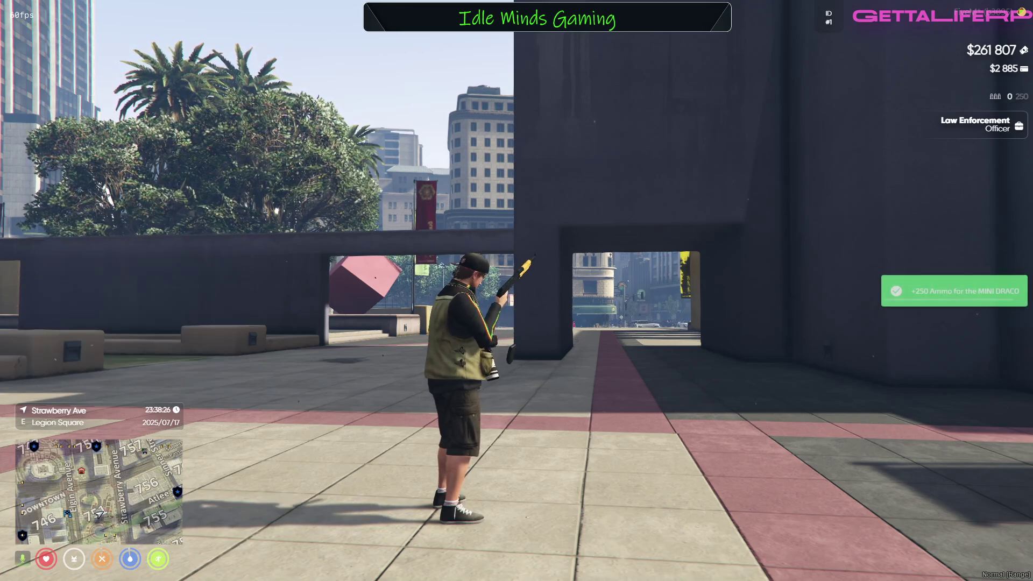
Step: Aim the Mini Draco at the dark plaza pillar and test-fire it until the 30-round magazine is empty
right_click(517, 290)
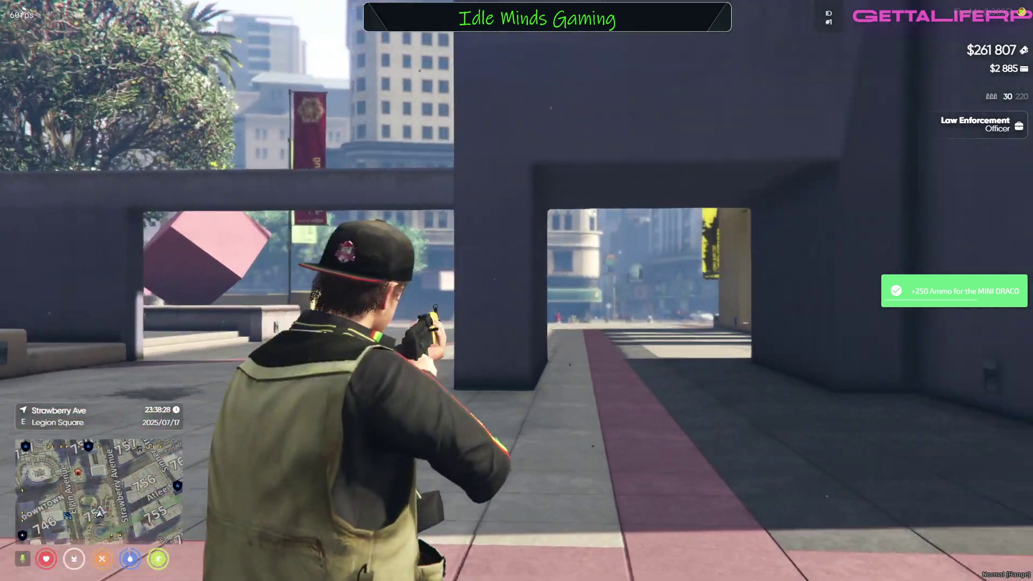
click(517, 291)
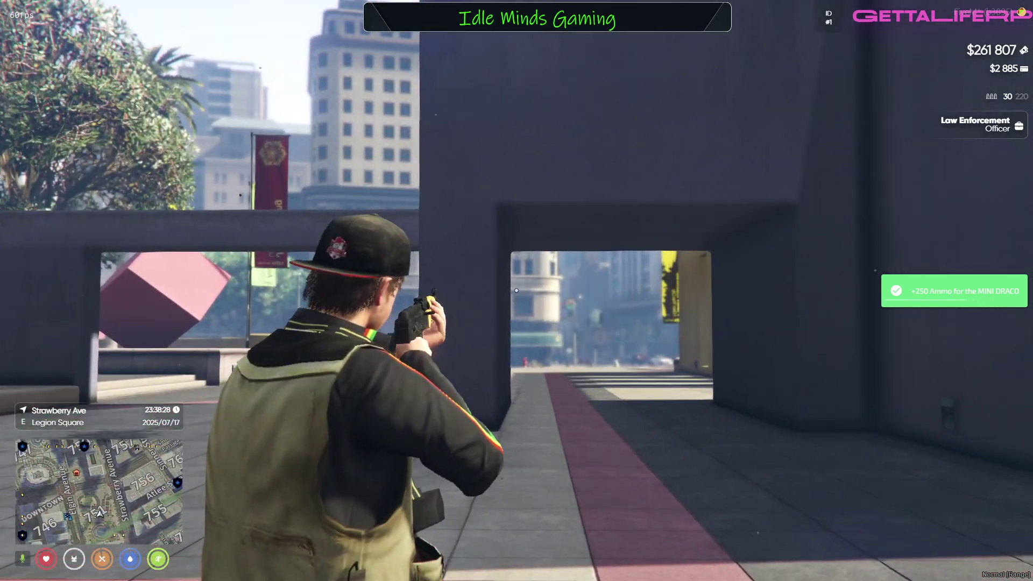
click(517, 291)
click(517, 291)
click(516, 291)
click(516, 291)
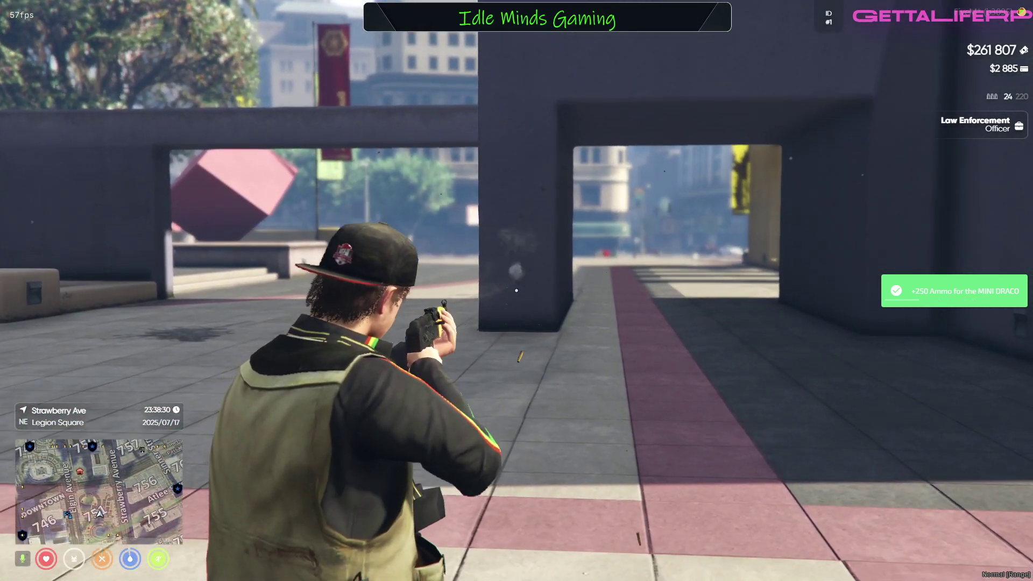
click(516, 291)
click(517, 290)
click(516, 290)
click(517, 291)
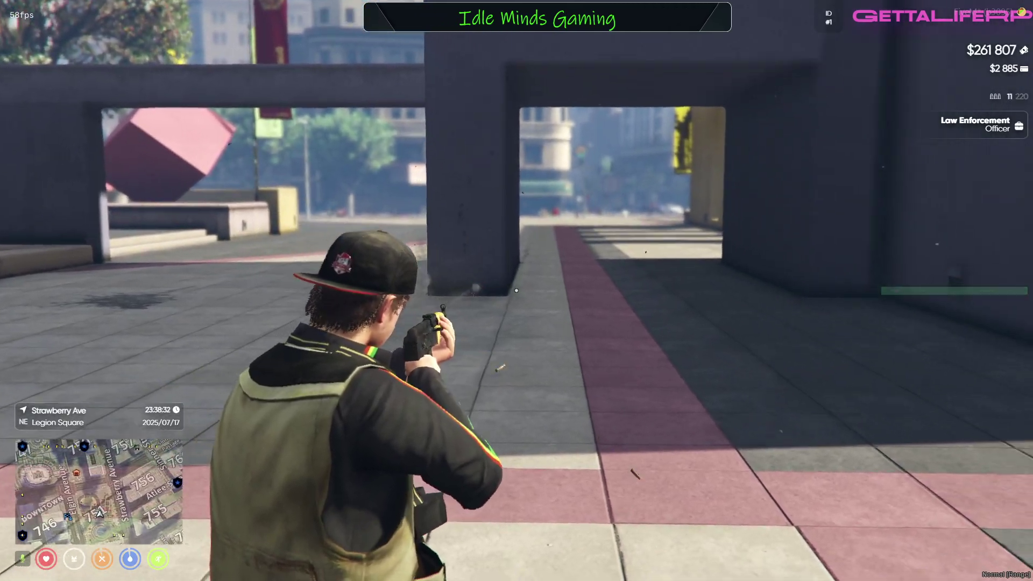
click(516, 290)
click(516, 291)
click(516, 291)
click(516, 291)
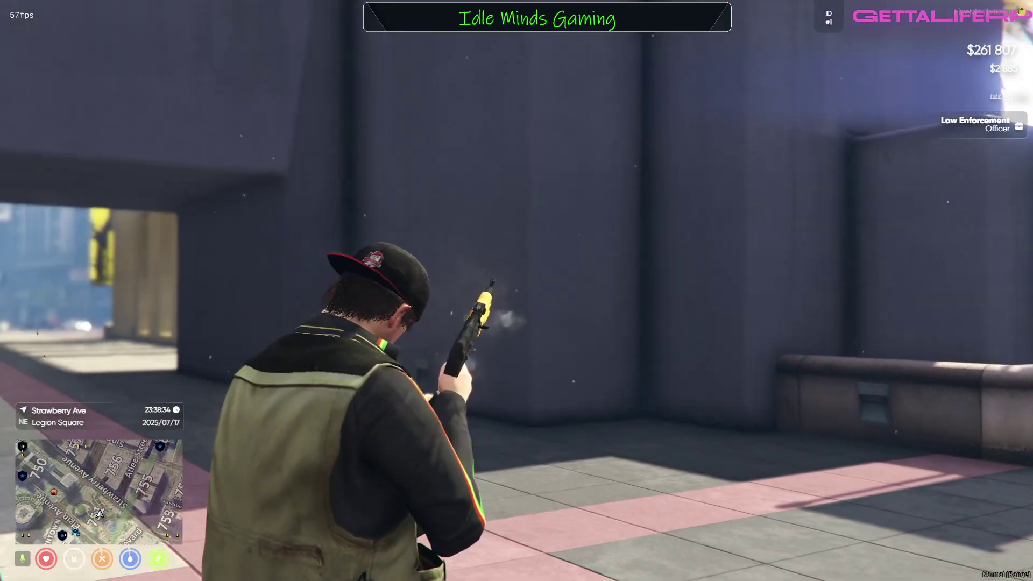
Step: Move through the passage to the street corner and keep test-firing the Mini Draco towards the road and intersection
key(w)
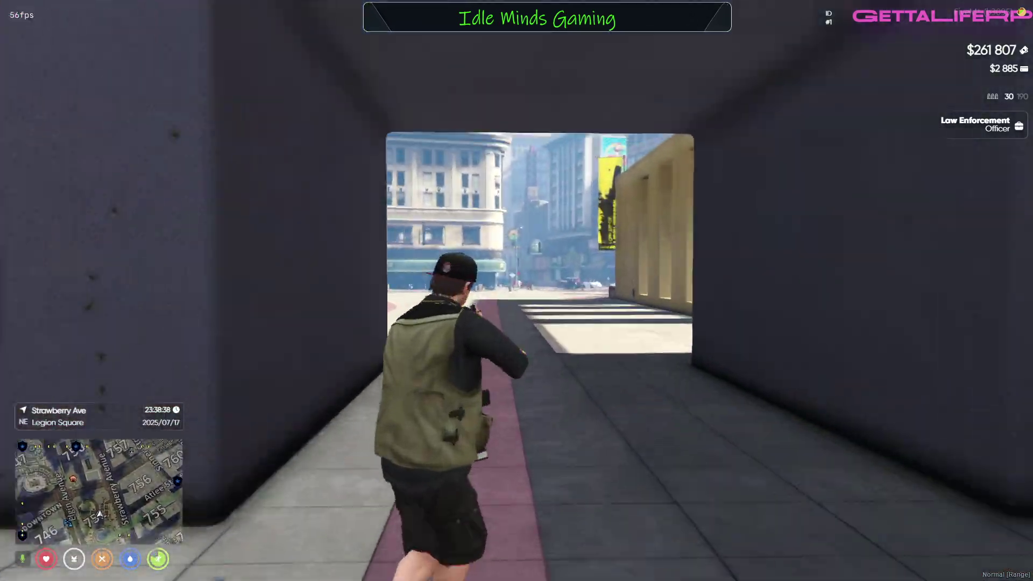
right_click(517, 290)
click(517, 290)
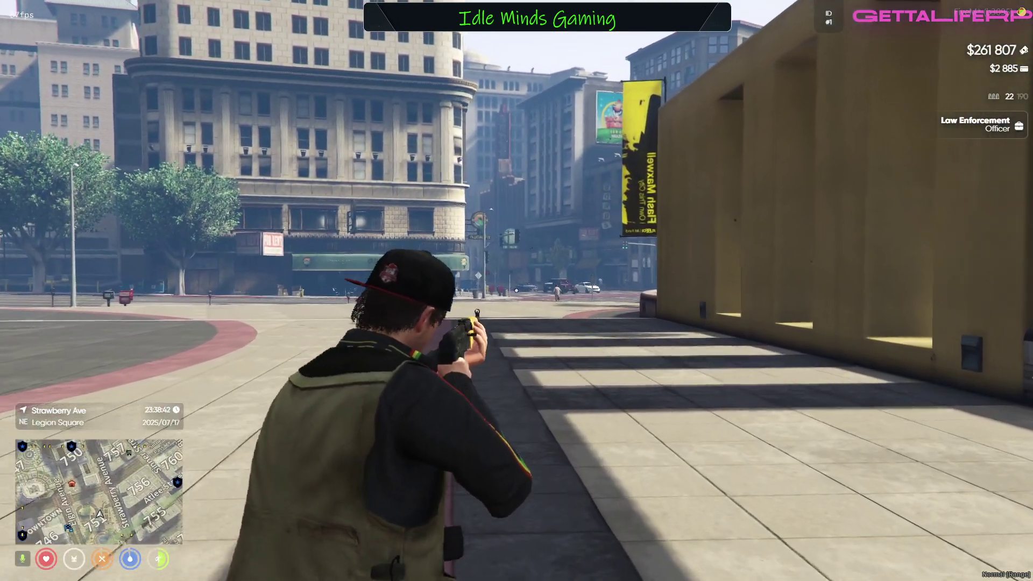
click(516, 290)
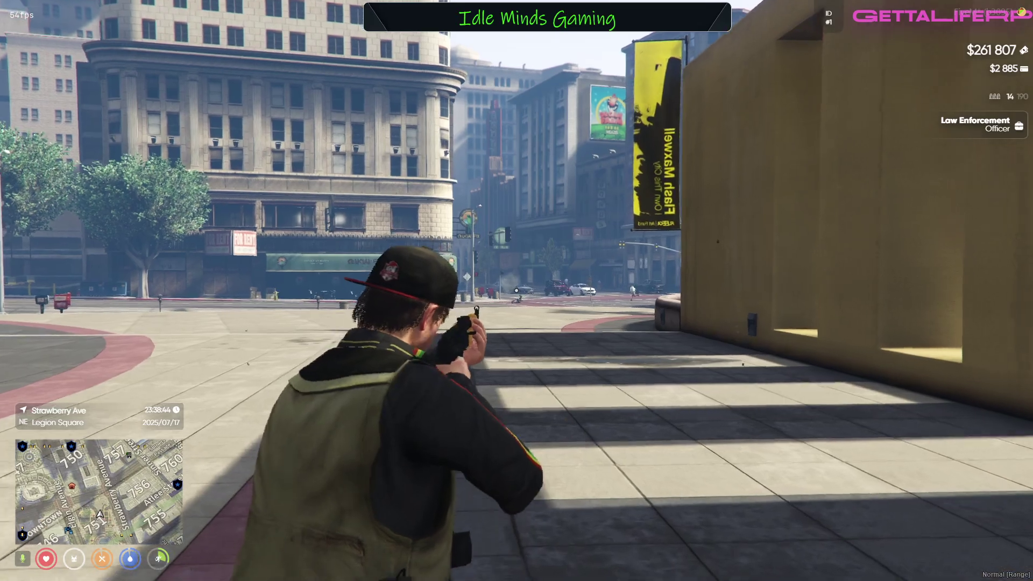
click(516, 290)
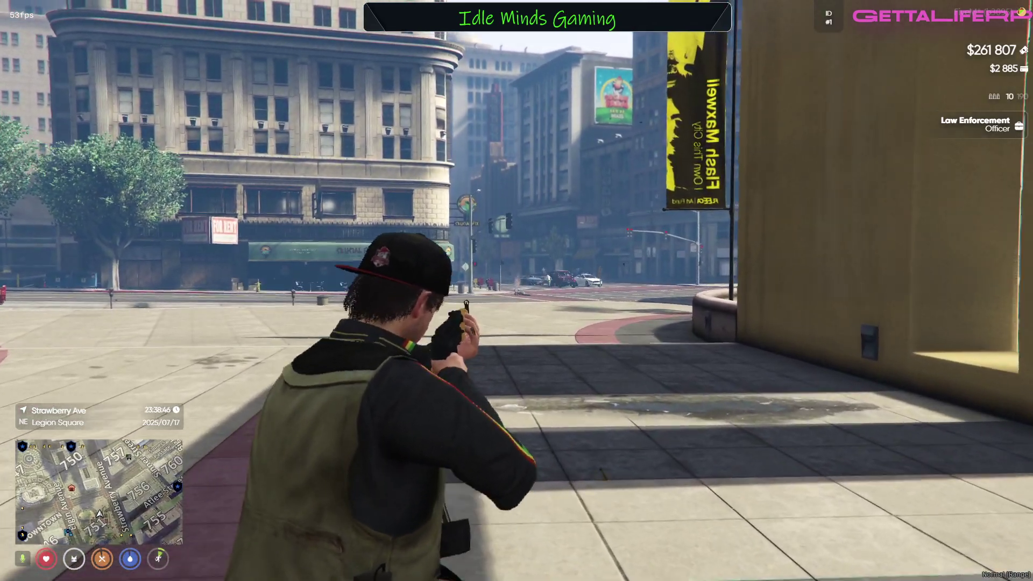
click(517, 290)
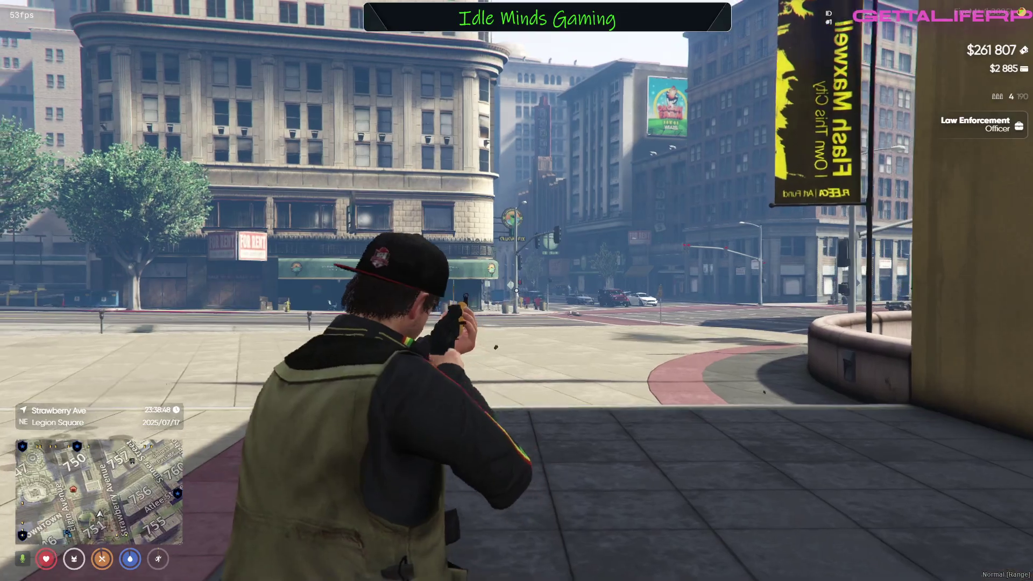
click(516, 290)
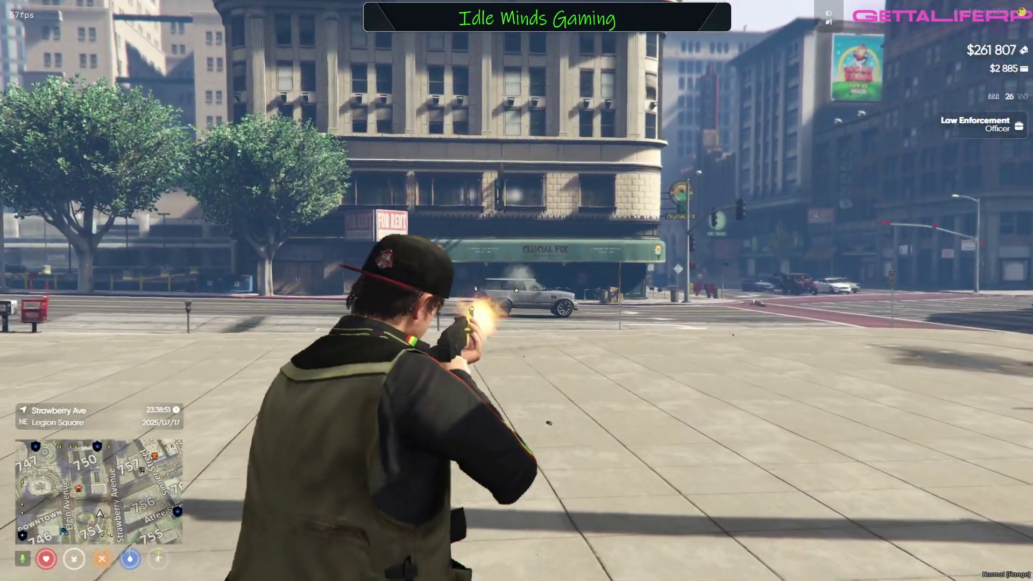
click(517, 290)
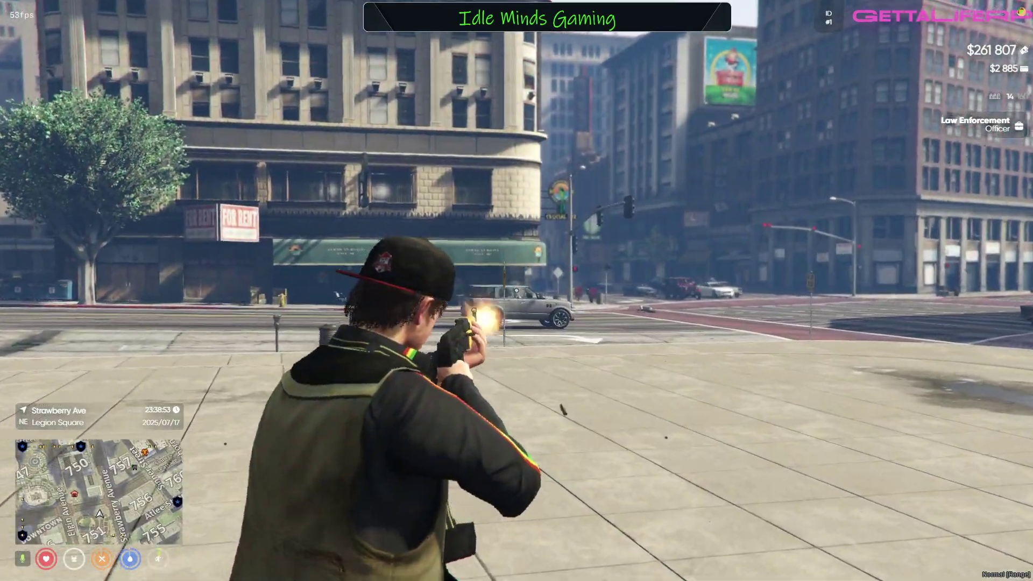
click(517, 290)
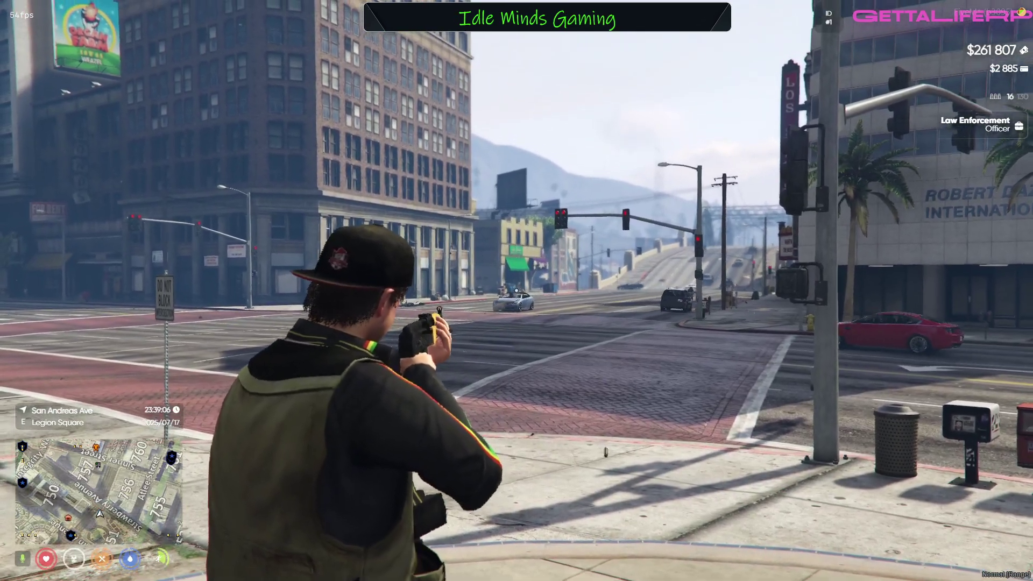
click(517, 291)
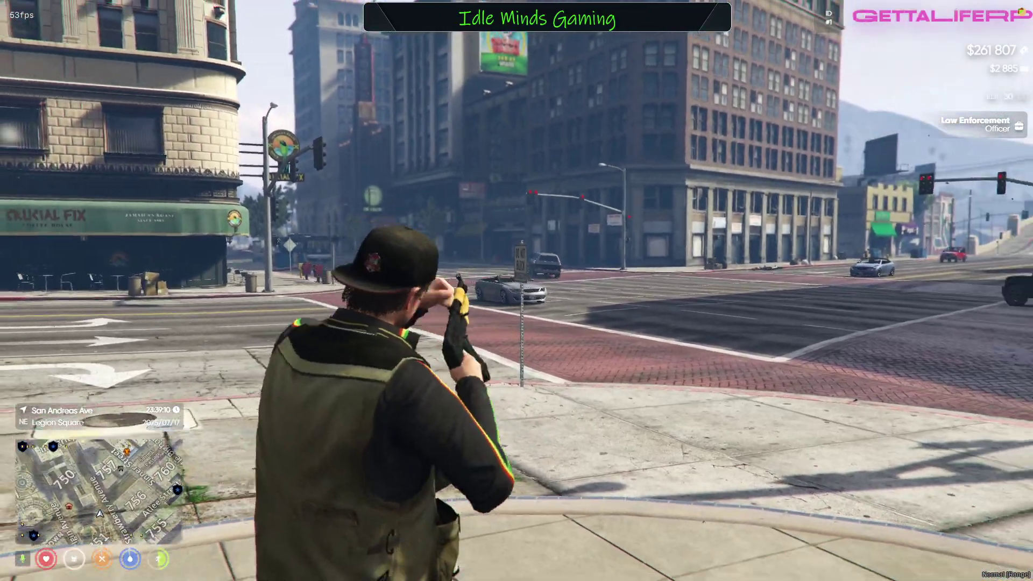
Step: Holster and re-equip the Mini Draco from slot 1, and fire it again across the San Andreas Ave intersection
key(1)
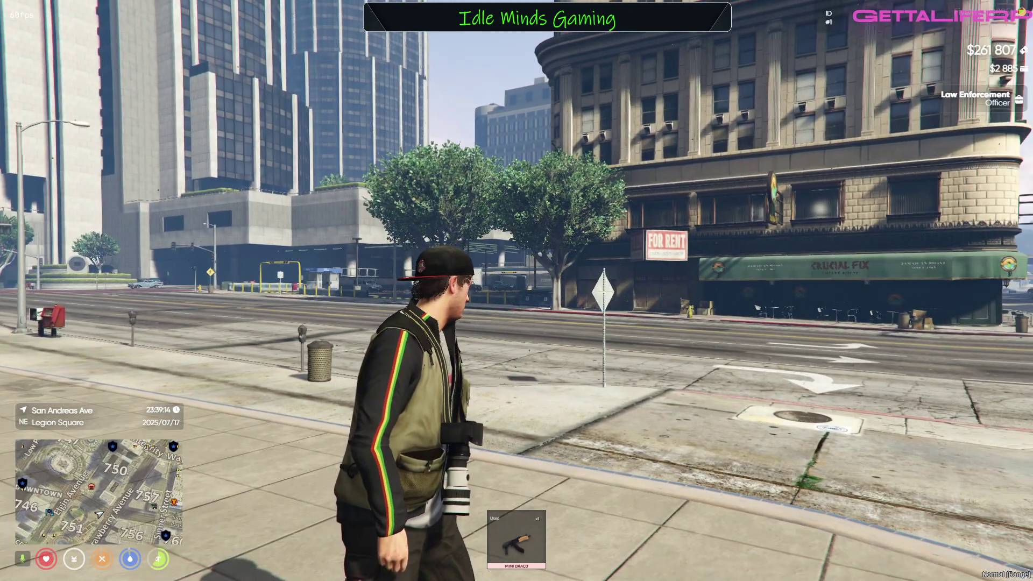
key(1)
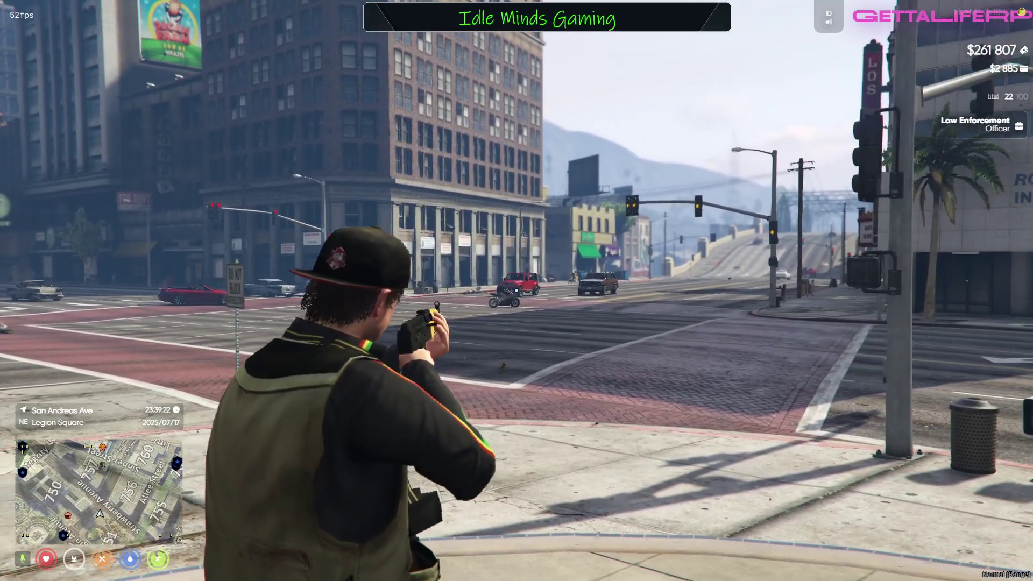
click(516, 290)
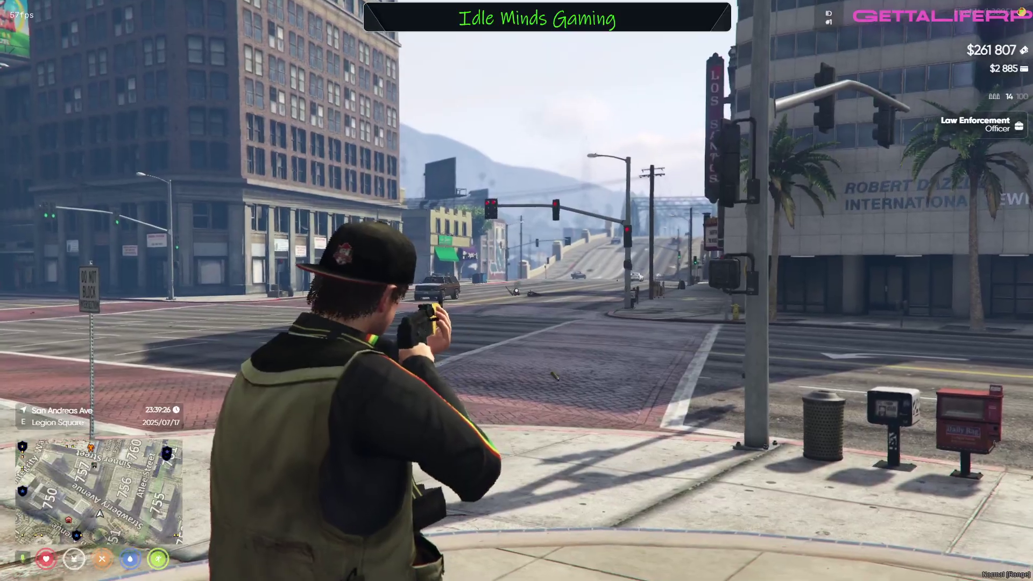
click(516, 290)
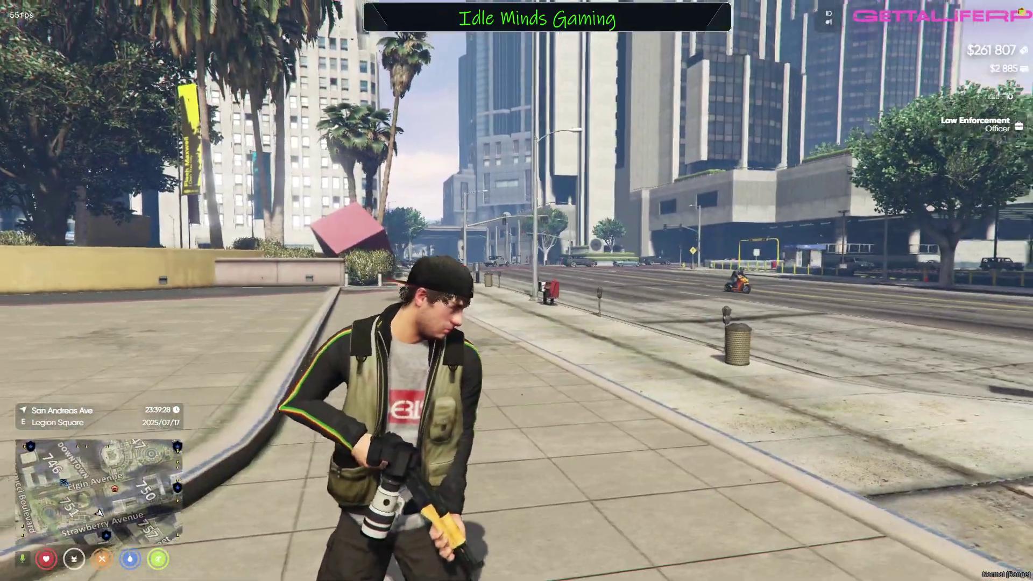
right_click(516, 290)
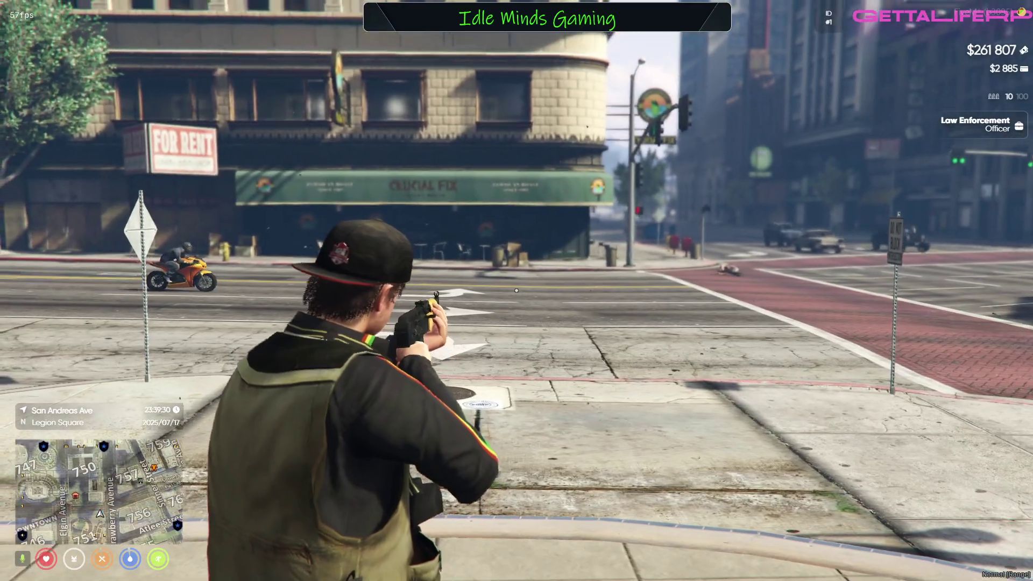
click(517, 291)
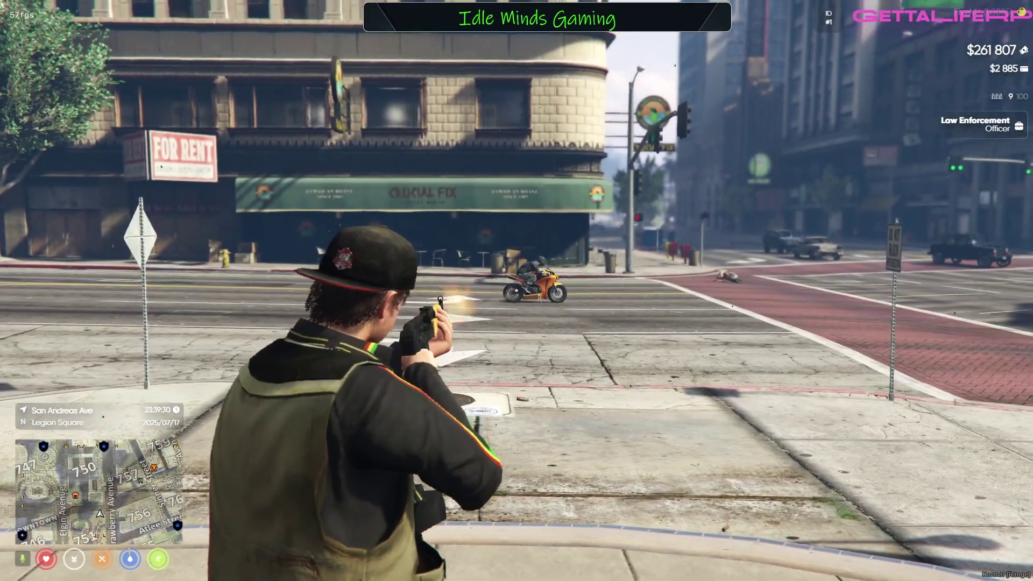
key(2)
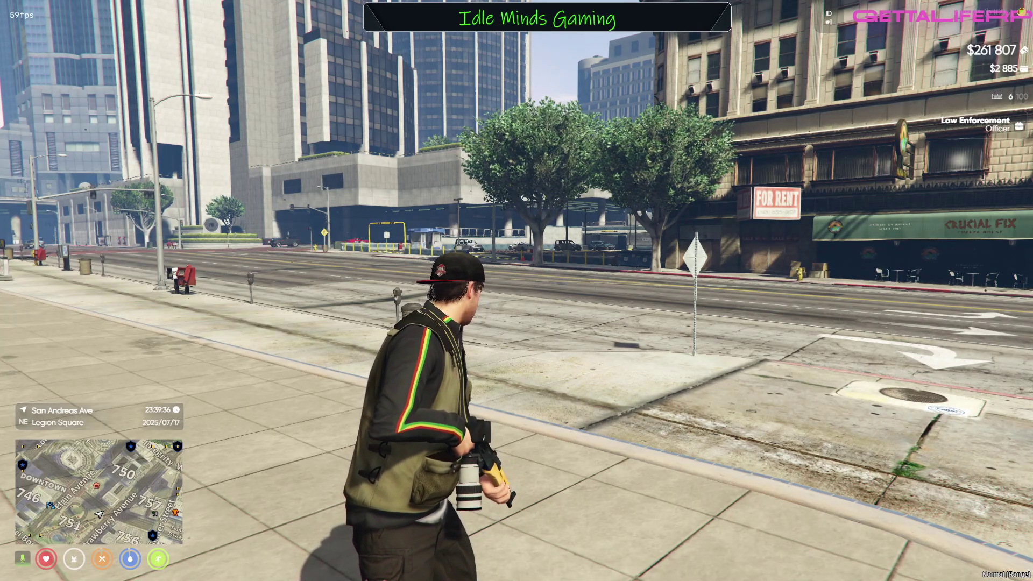
Step: Give player 1 the paintball gun with the chat command /giveitem 1 weapon_paintball
key(t)
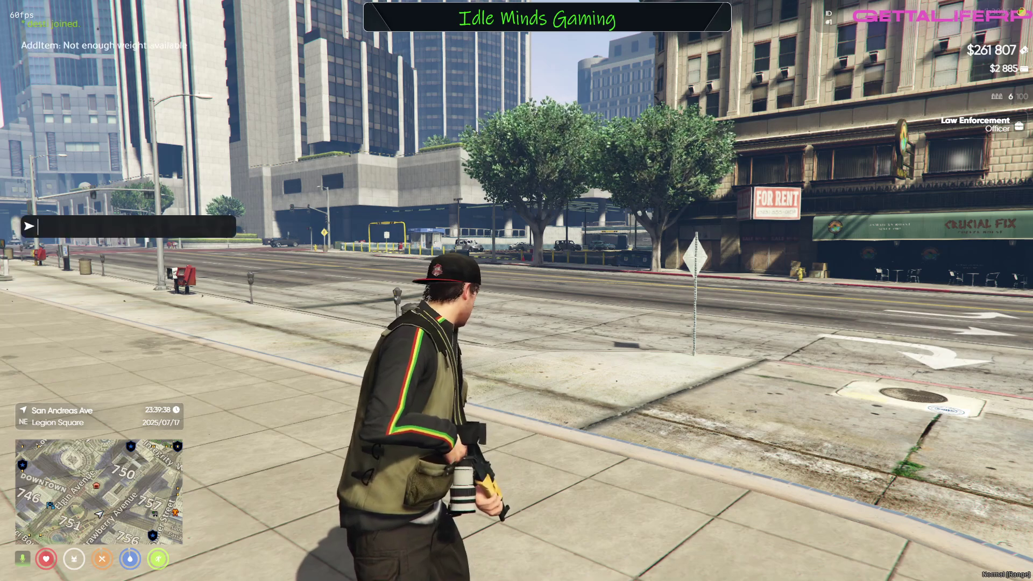
key(Up)
key(Up)
key(BackSpace)
key(BackSpace)
key(BackSpace)
key(BackSpace)
key(BackSpace)
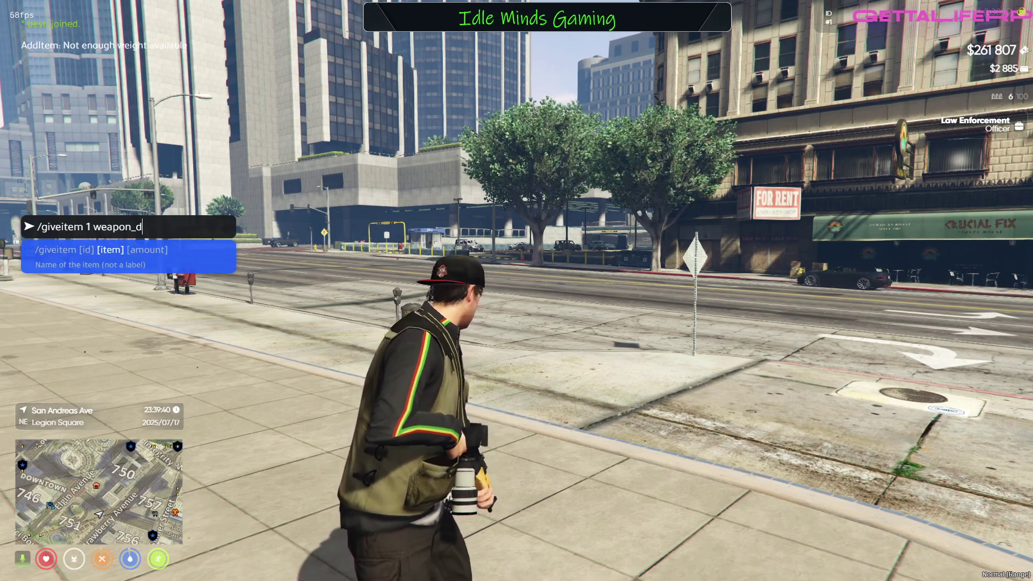
text(painball)
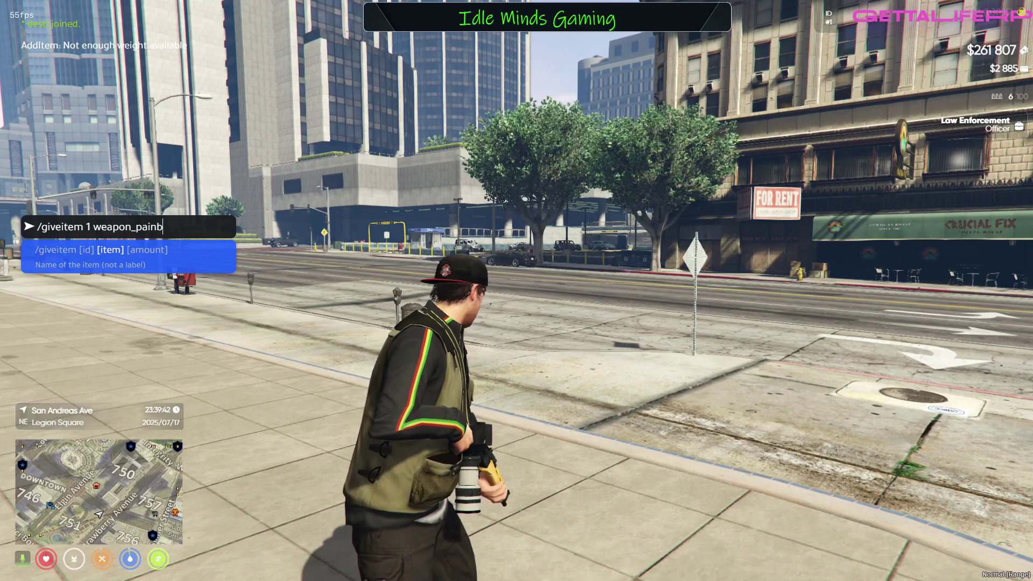
key(BackSpace)
text(tball)
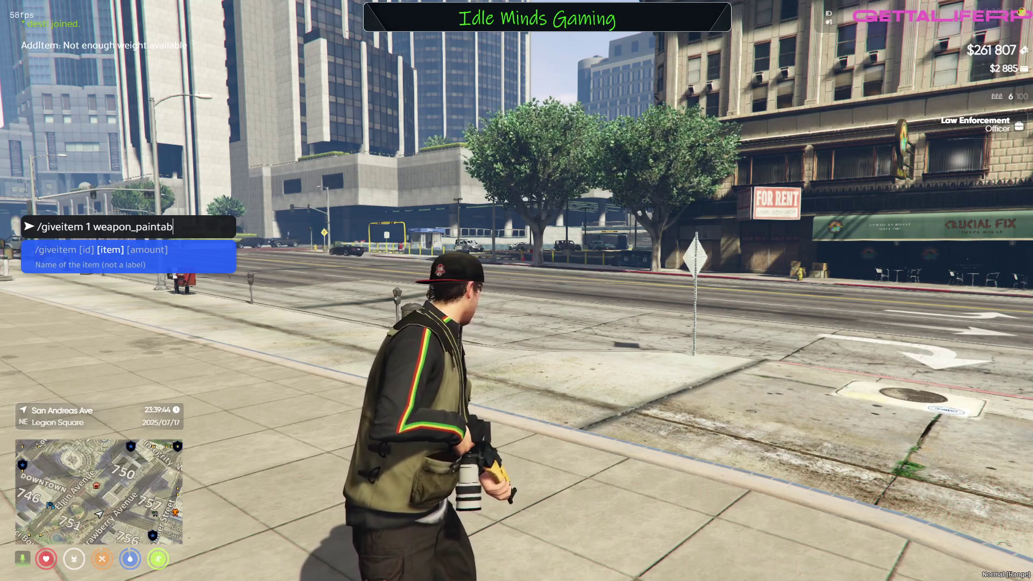
key(Return)
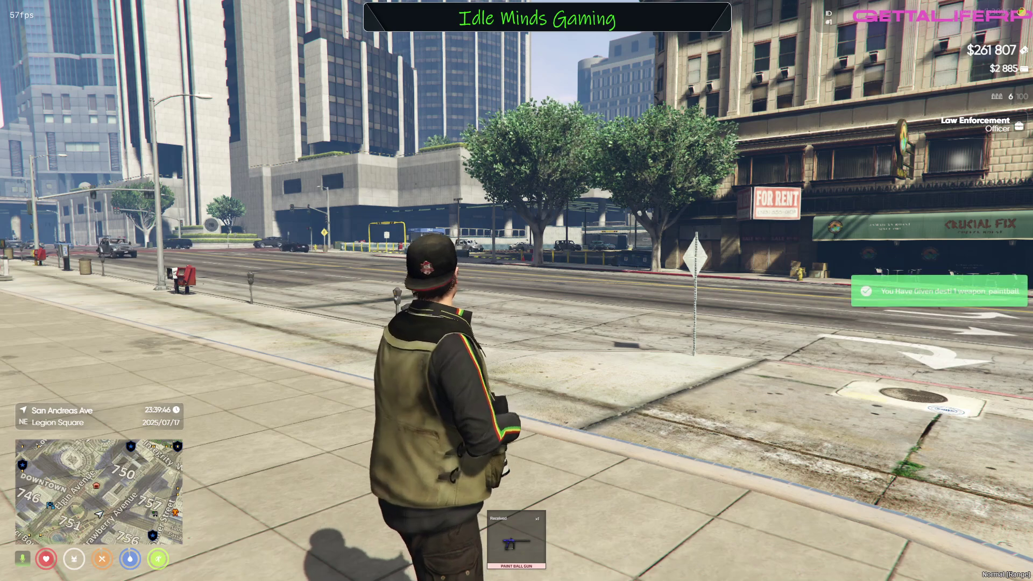
Step: Swap the Mini Draco for the paintball gun and add 250 rounds to it with the chat command /setammo 250
key(F2)
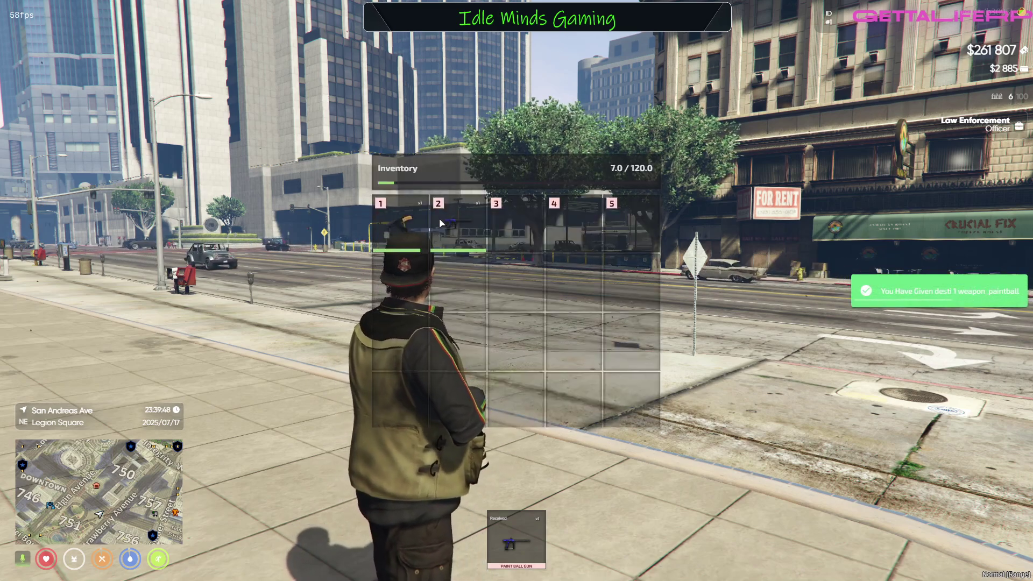
key(Escape)
key(1)
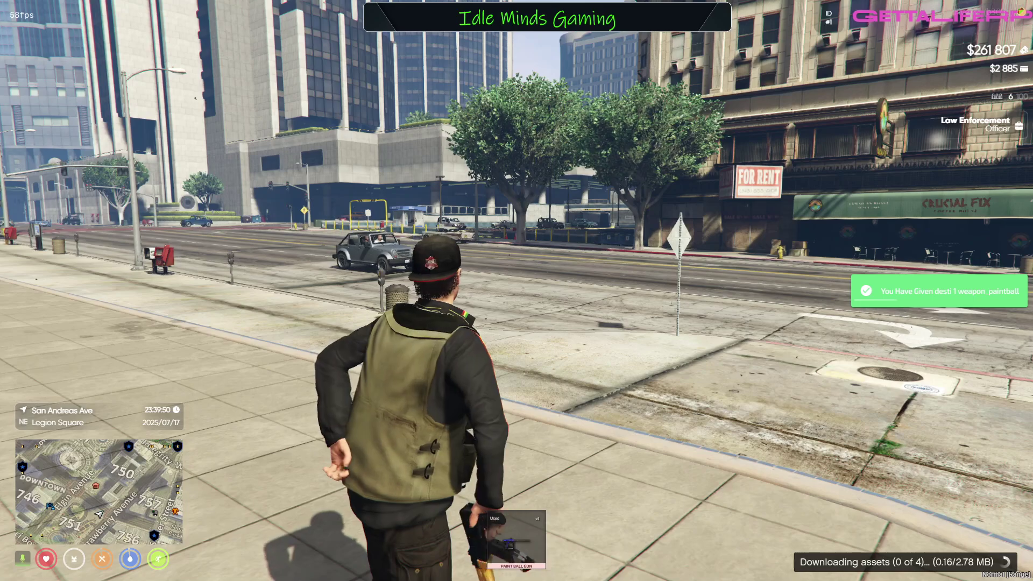
key(1)
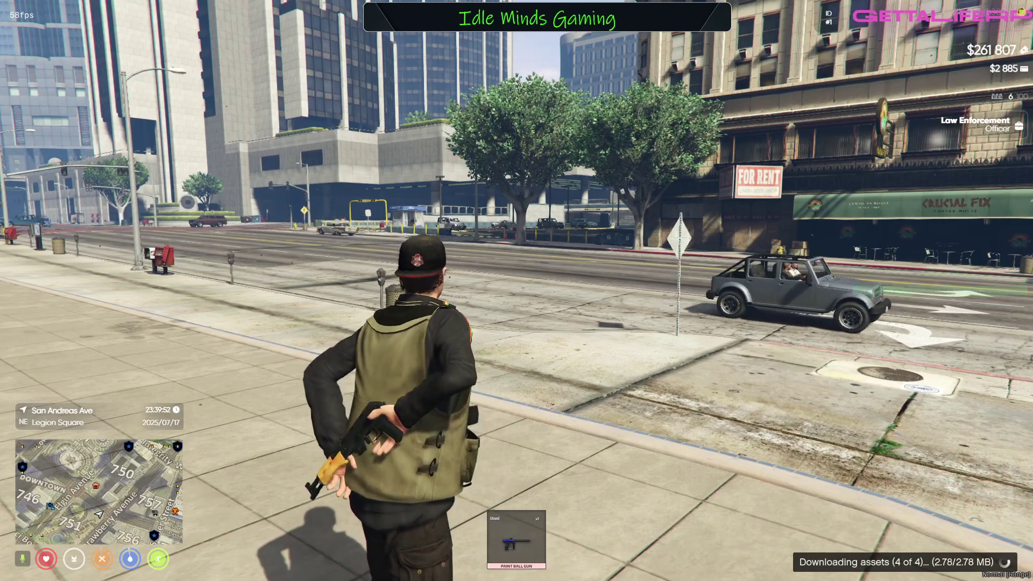
key(1)
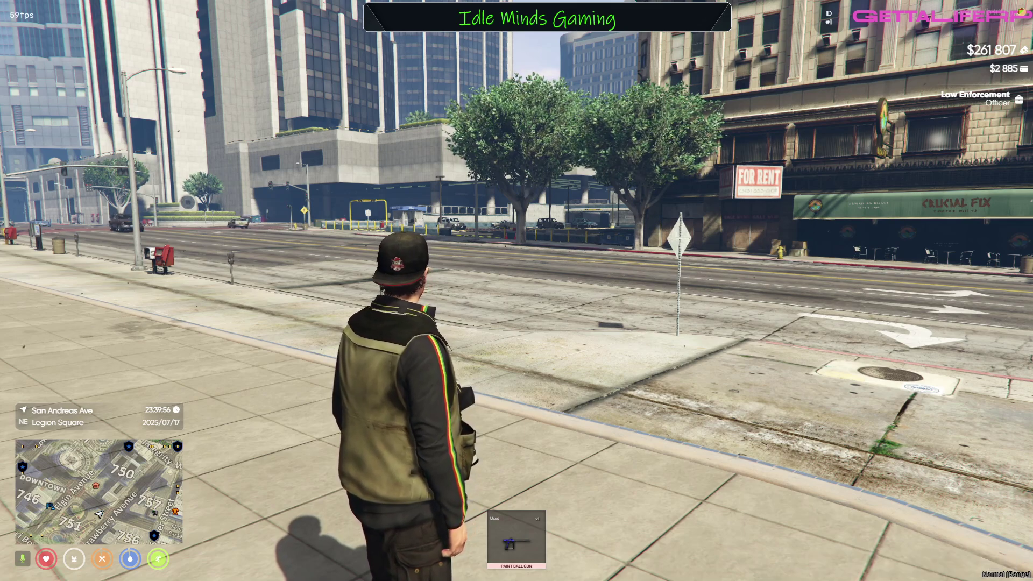
key(1)
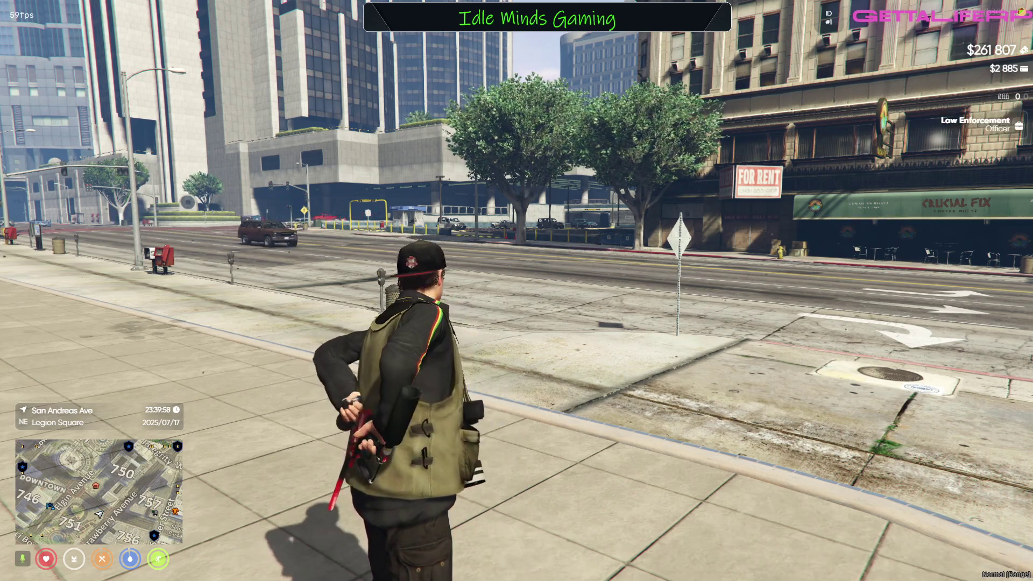
key(t)
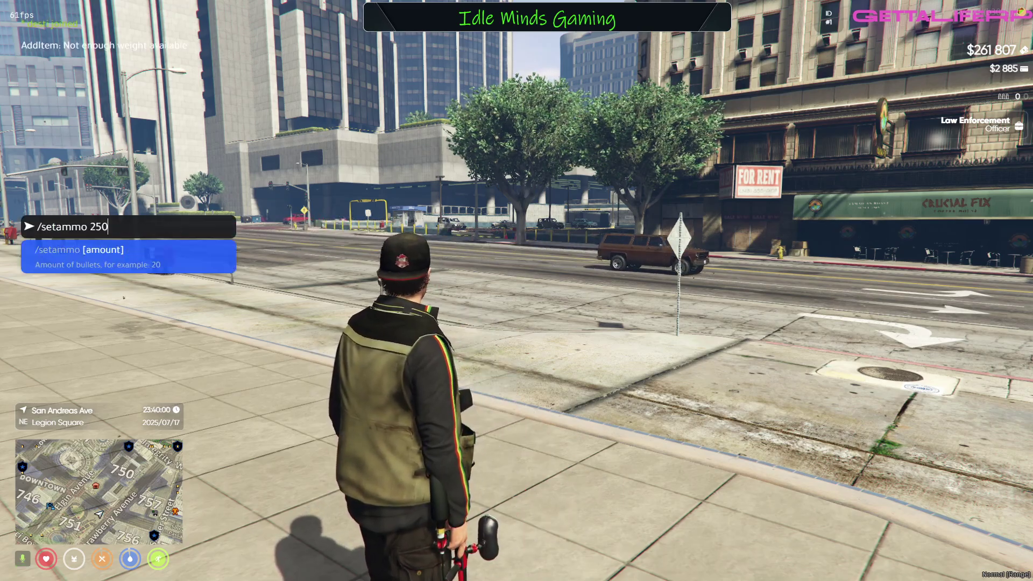
key(Return)
Step: Move from the plaza to the Strawberry Ave crosswalk, aiming and test-firing the paintball gun across the intersection
key(w)
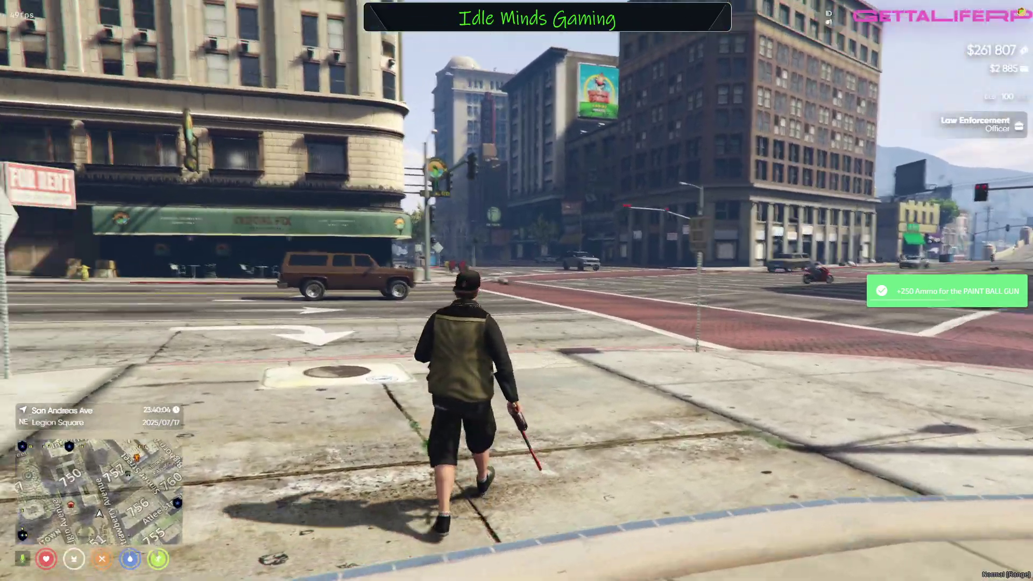
right_click(517, 291)
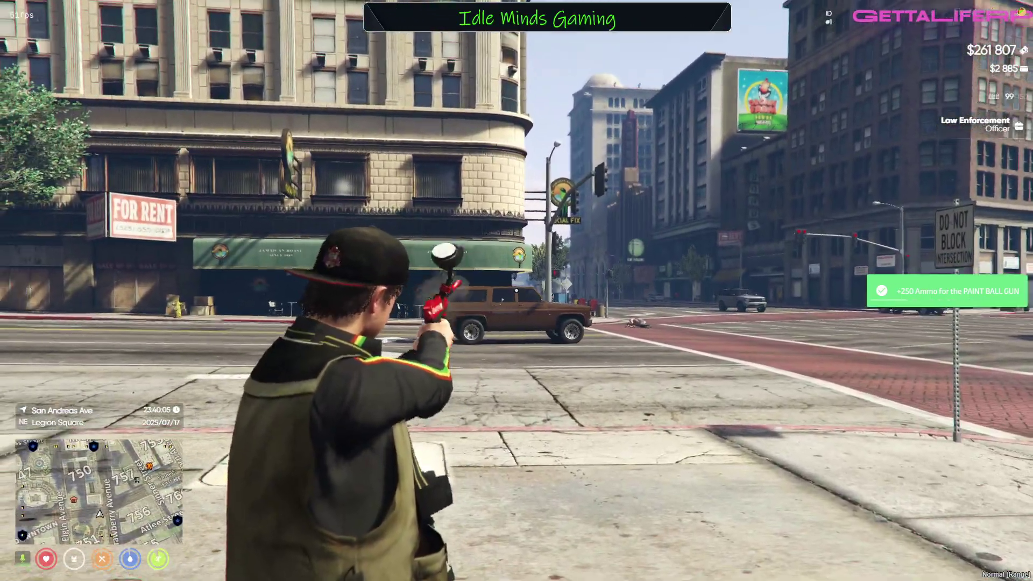
click(517, 290)
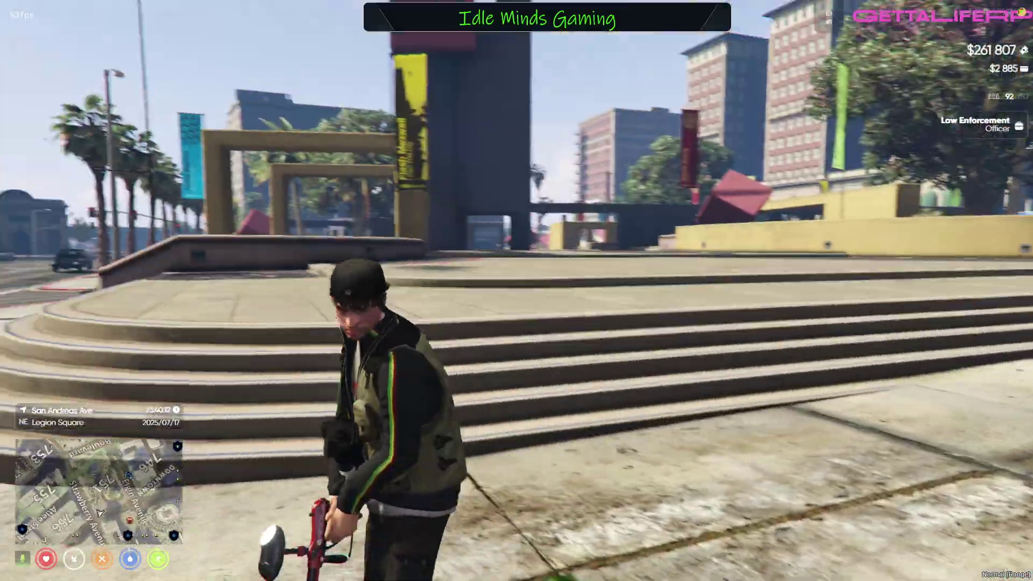
key(w)
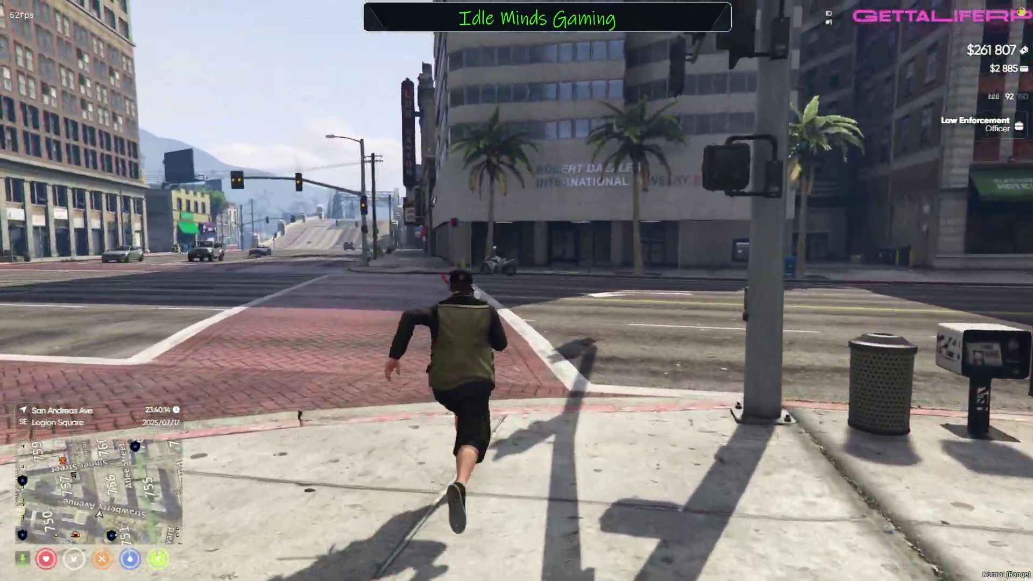
right_click(517, 291)
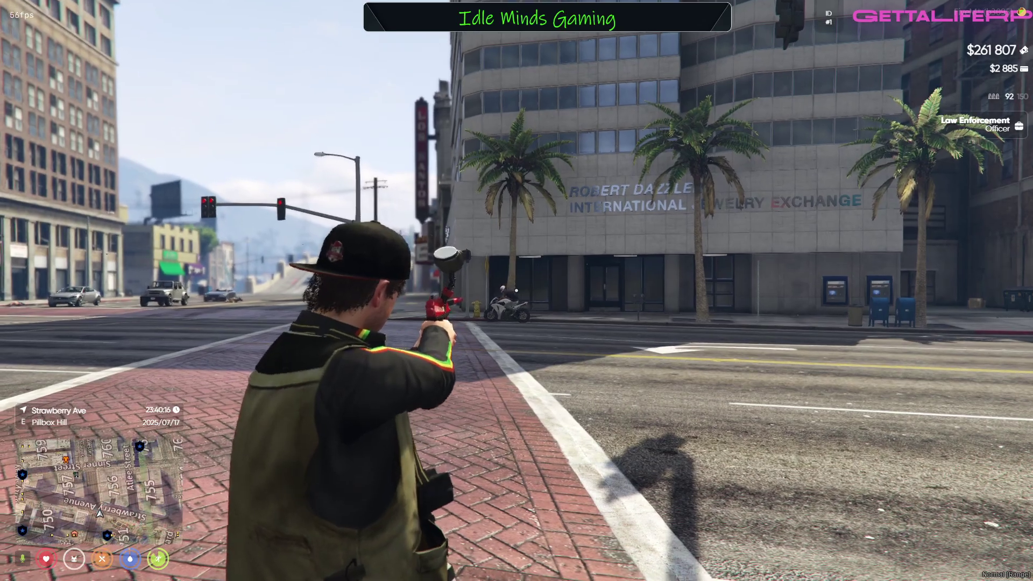
click(516, 290)
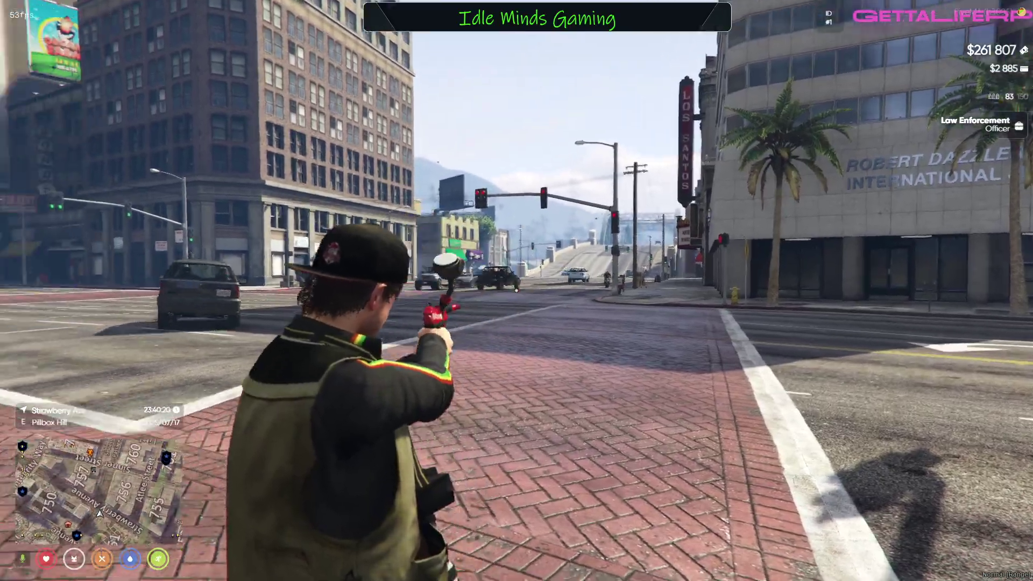
click(516, 291)
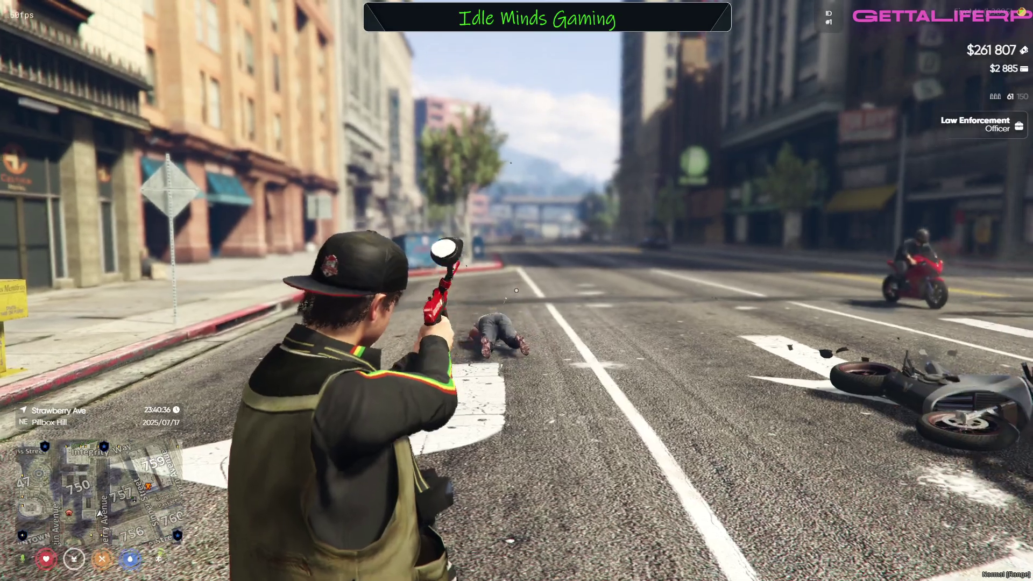
Step: Test-fire the paintball gun at the pedestrian down on Strawberry Ave, moving closer between bursts
click(516, 290)
click(517, 291)
click(516, 290)
click(516, 290)
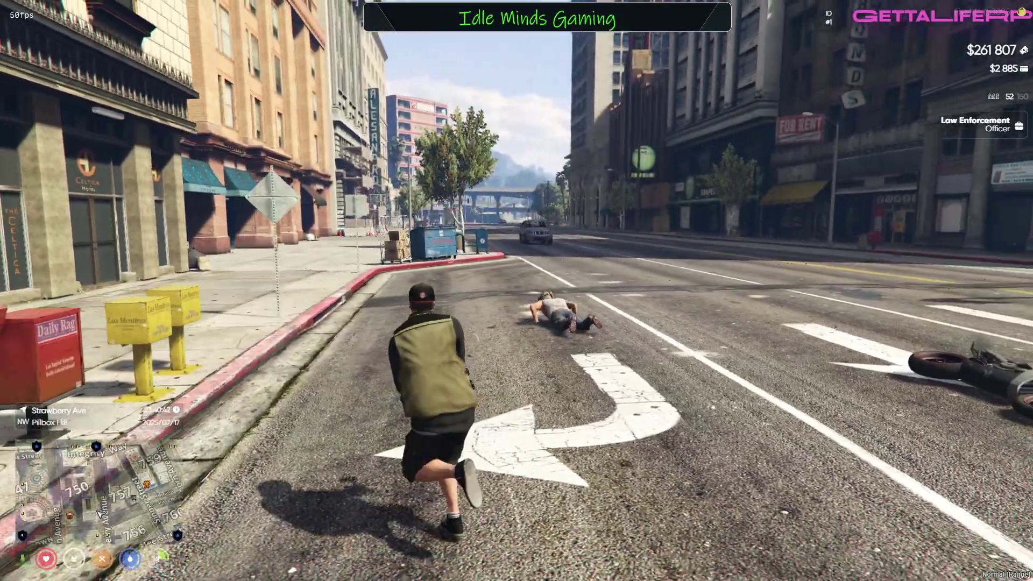
right_click(517, 291)
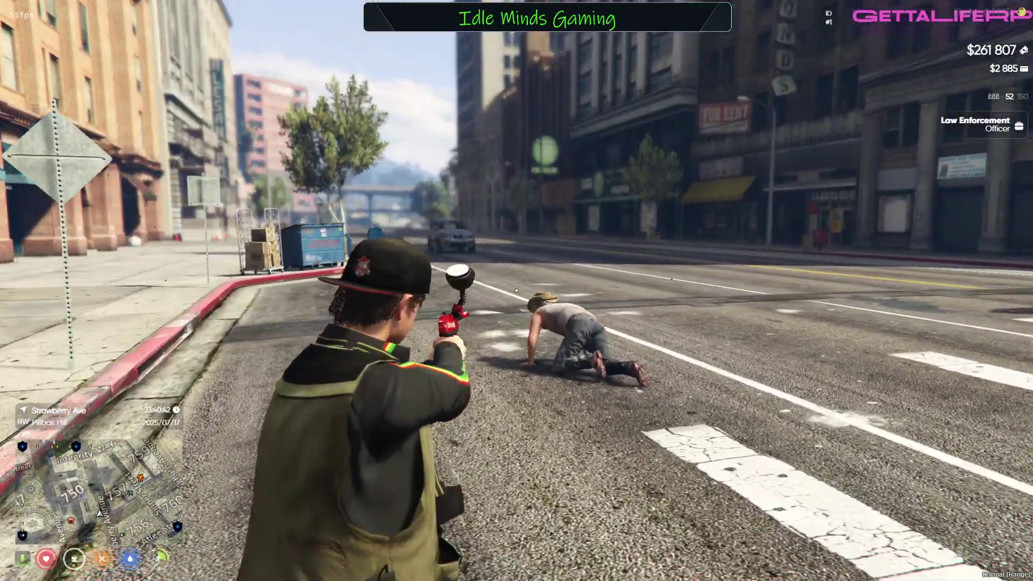
click(516, 290)
click(516, 291)
click(517, 291)
click(516, 290)
click(516, 290)
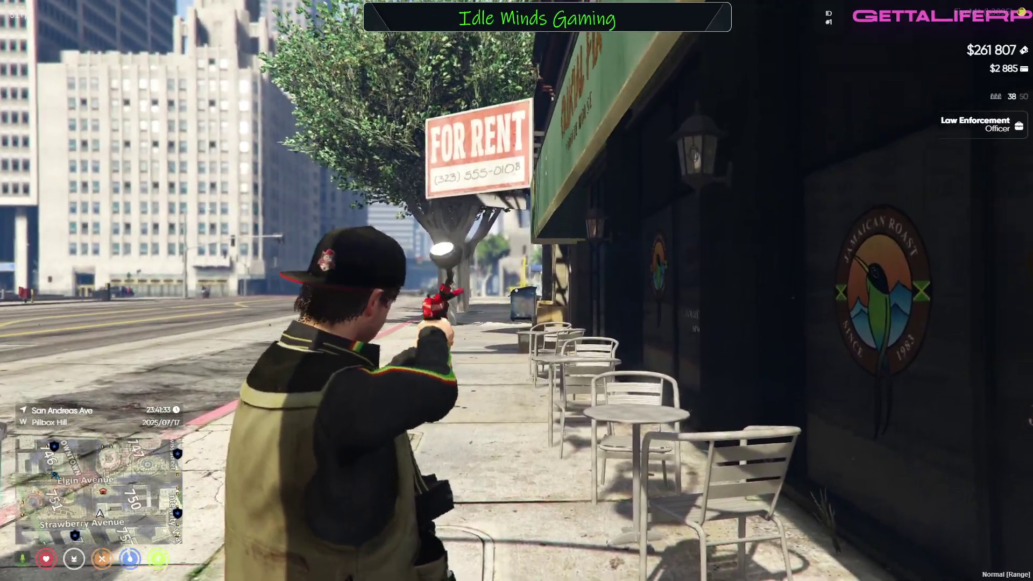
Step: Fire the paintball gun along the Crucial Fix sidewalk, and view the character from the front beside the cafe
click(517, 290)
key(w)
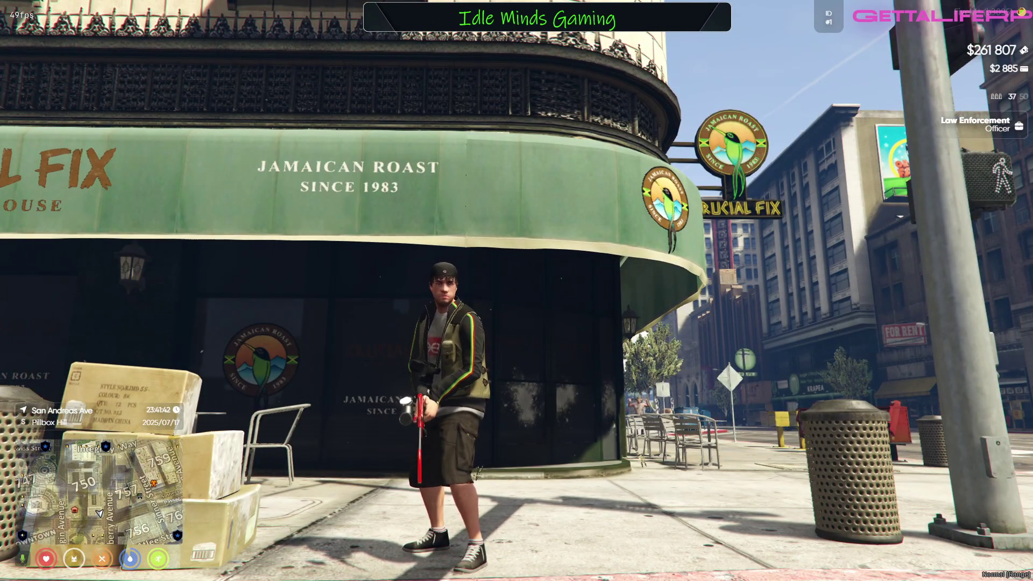
key(v)
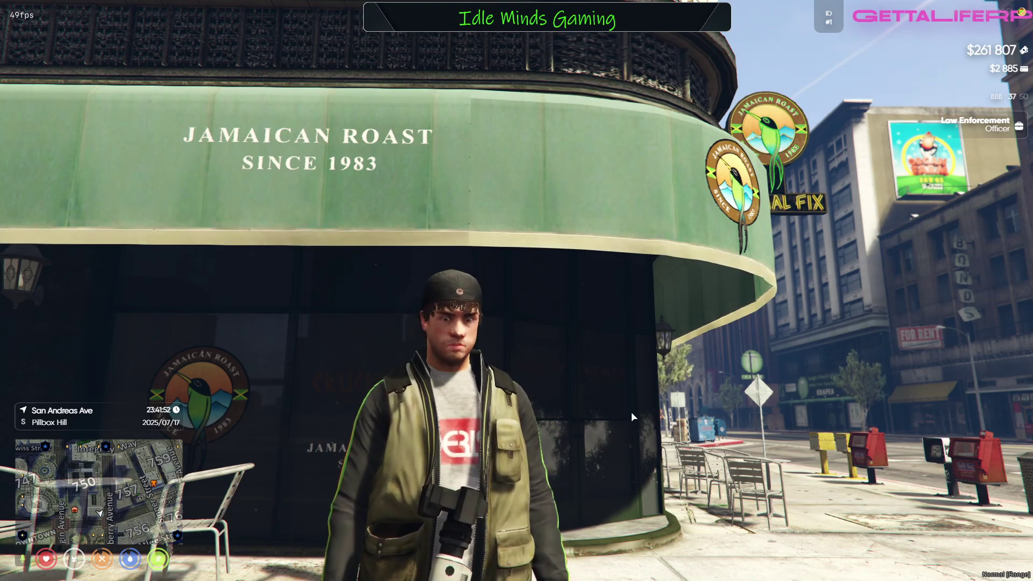
Step: Close the game with the console command quit
key(F8)
text(quit)
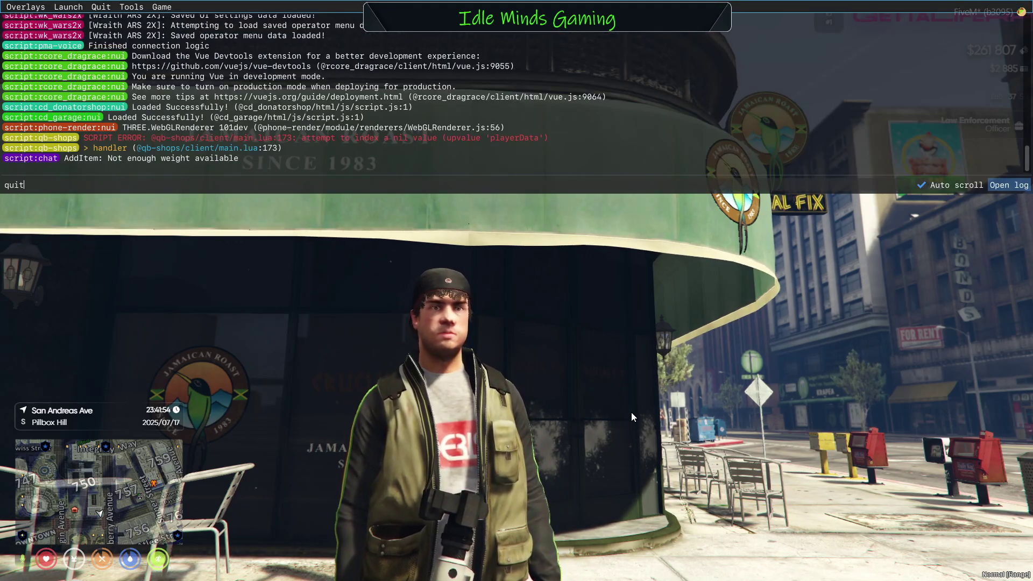
key(Return)
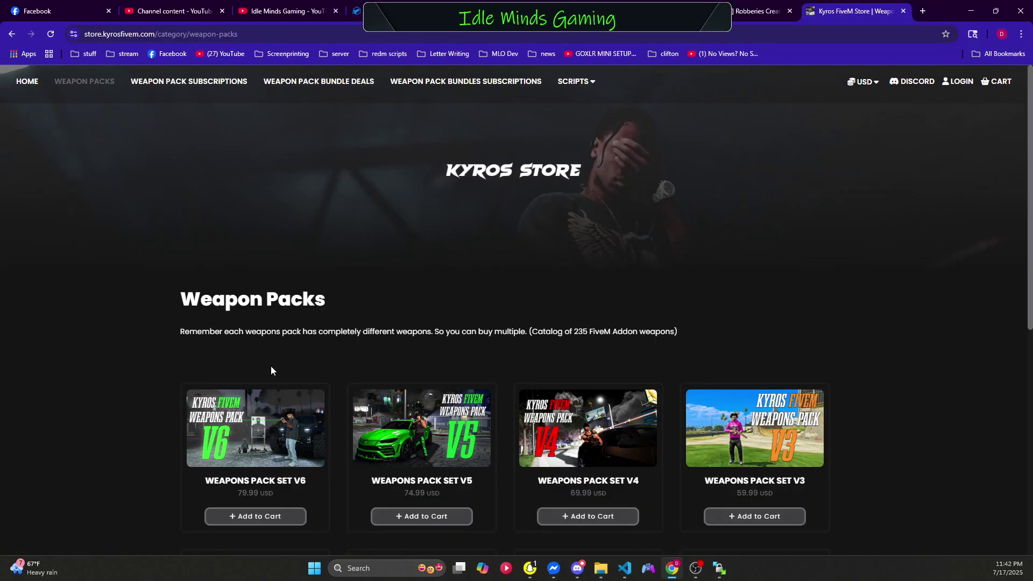
Step: Look through the Weapon Packs catalogue on the Kyros Store page in the browser, examining the available packs and their prices
scroll(692, 236, down, 4)
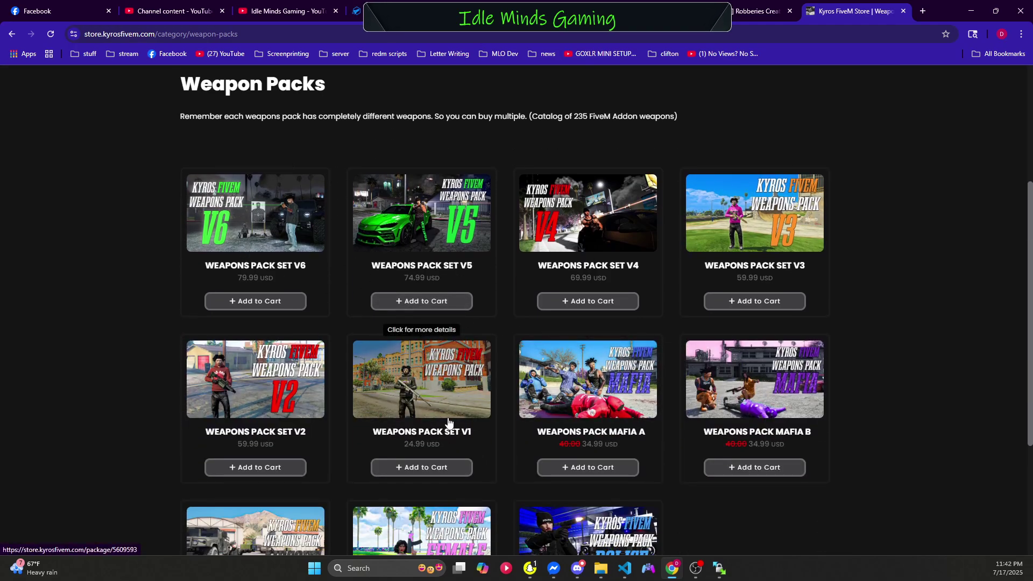
scroll(408, 423, down, 2)
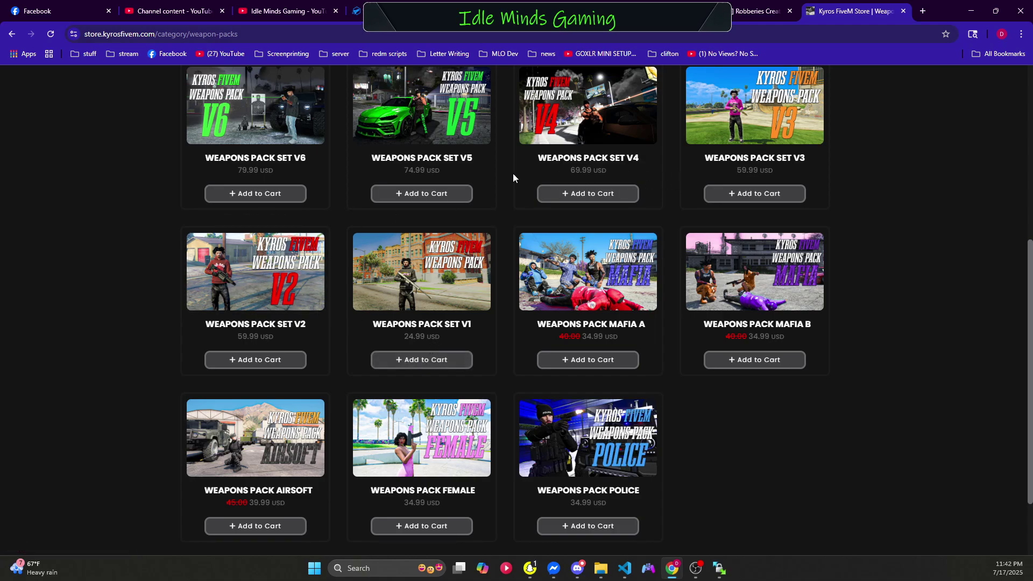
scroll(483, 246, down, 2)
scroll(499, 256, up, 8)
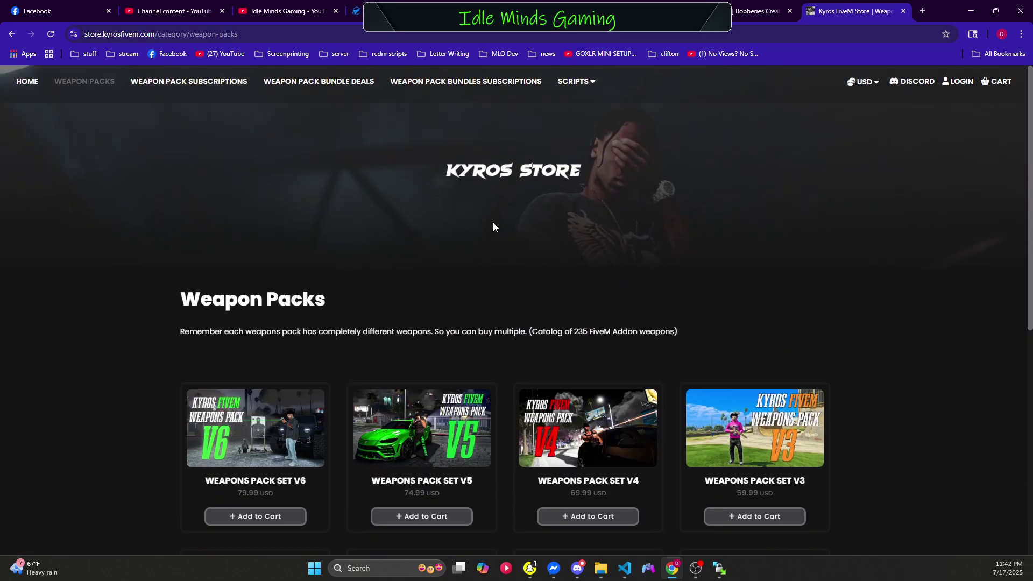
scroll(487, 216, down, 5)
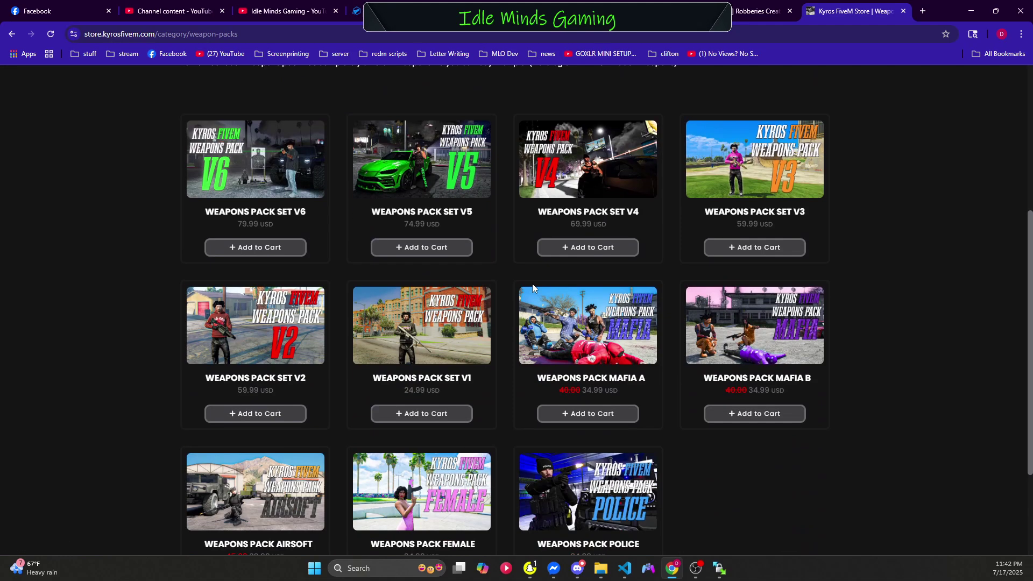
scroll(309, 225, down, 2)
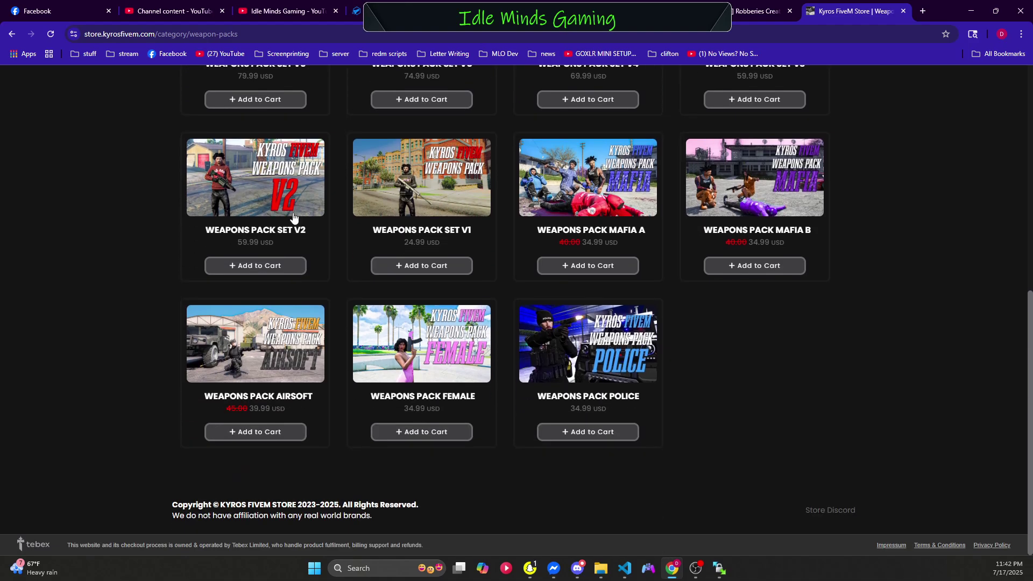
scroll(309, 229, up, 1)
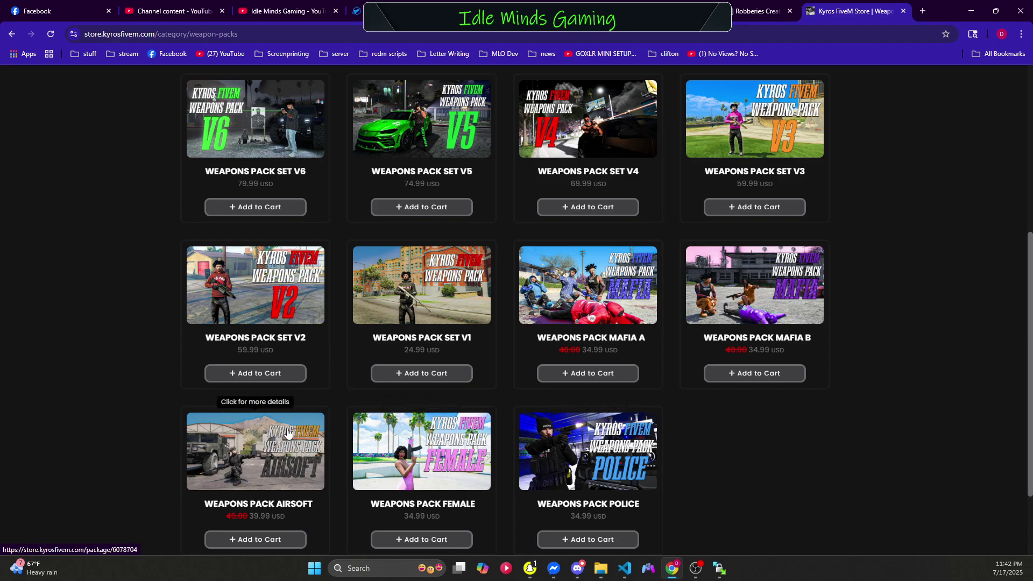
scroll(346, 427, up, 2)
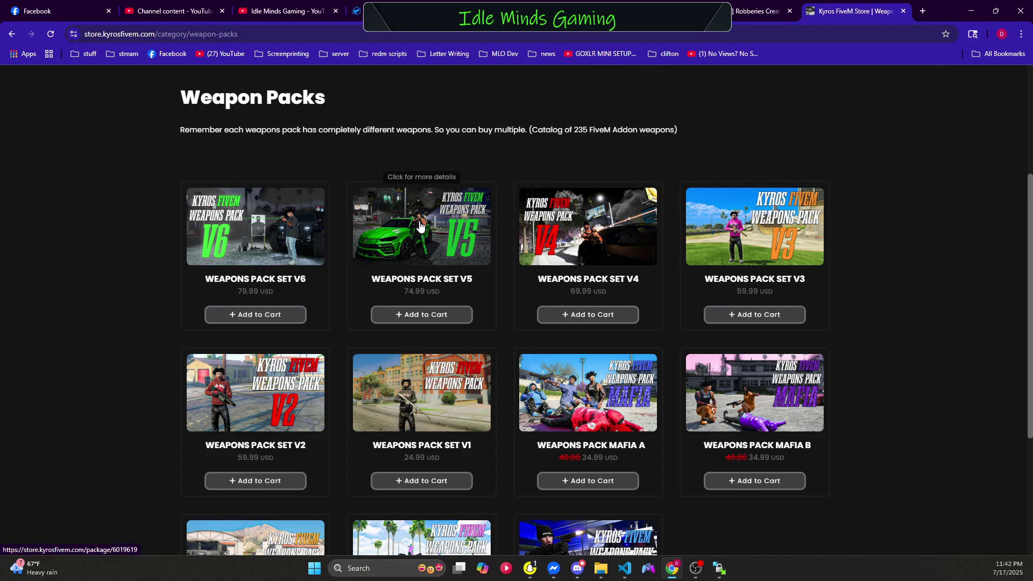
scroll(611, 385, down, 2)
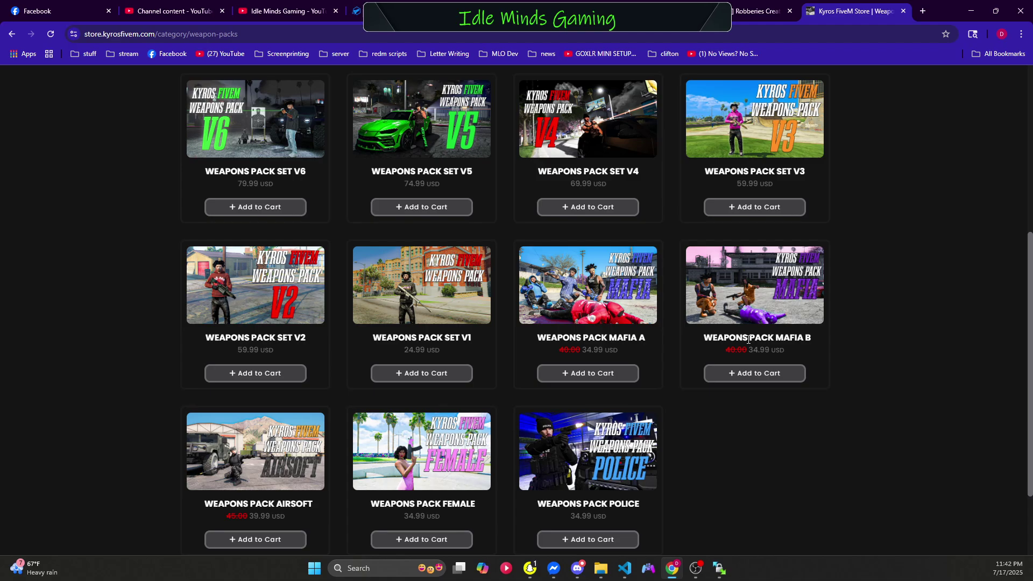
scroll(748, 338, up, 5)
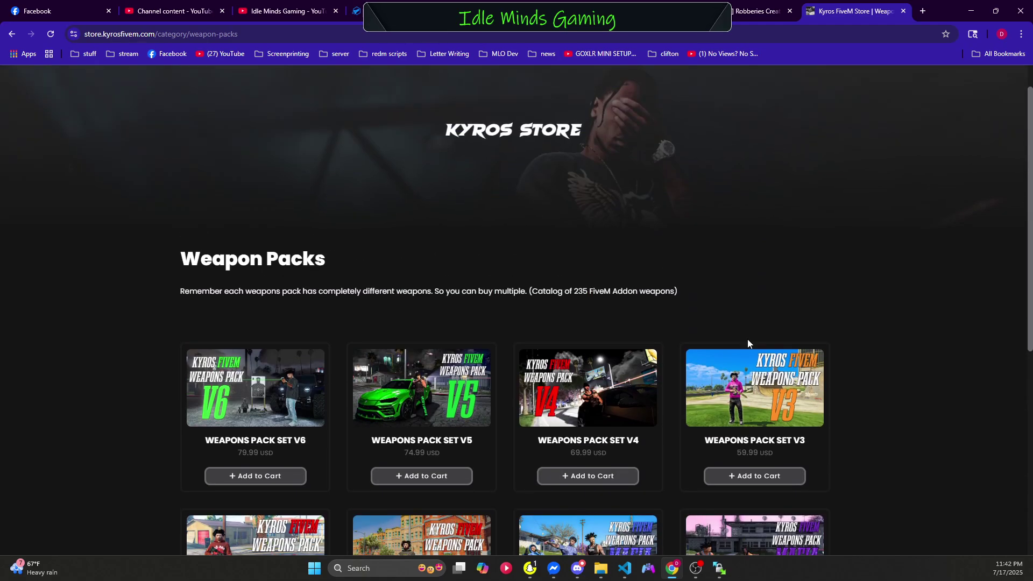
scroll(747, 339, up, 1)
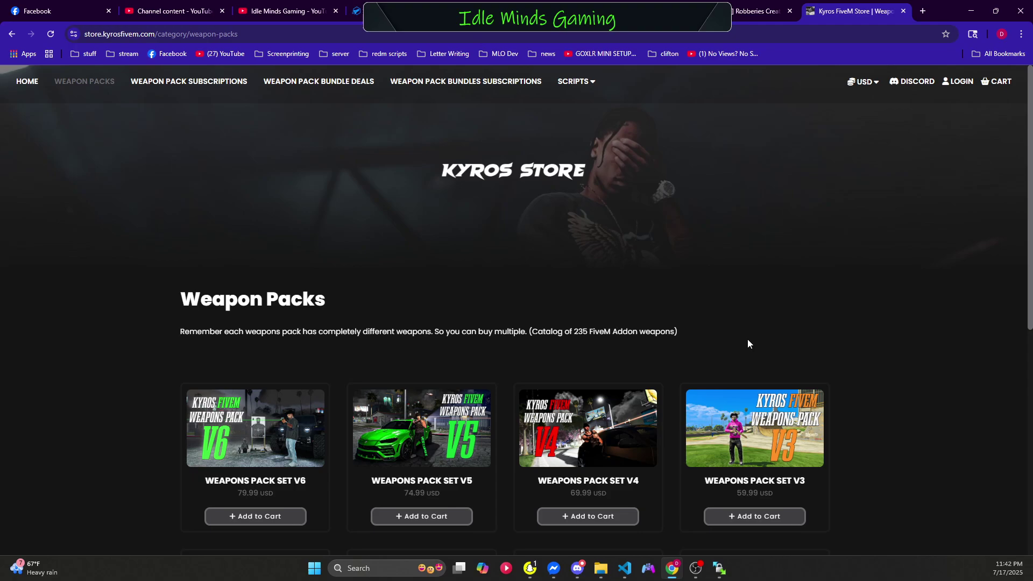
Step: Review the store's Weapon Pack Bundles Subscriptions and Weapon Pack Bundle Deals, examining the bundles offered and their prices
scroll(747, 343, down, 3)
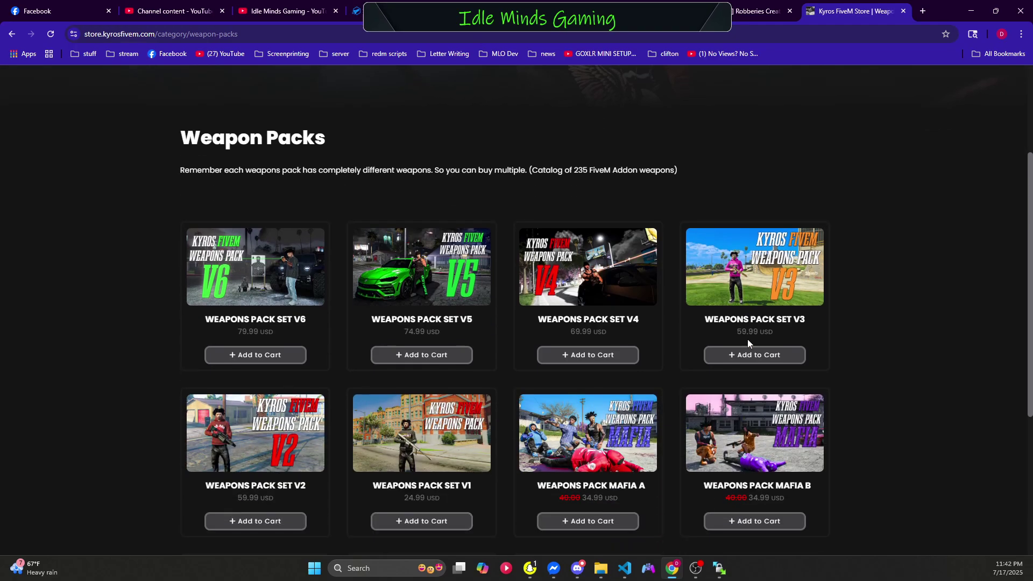
scroll(646, 297, up, 3)
click(465, 82)
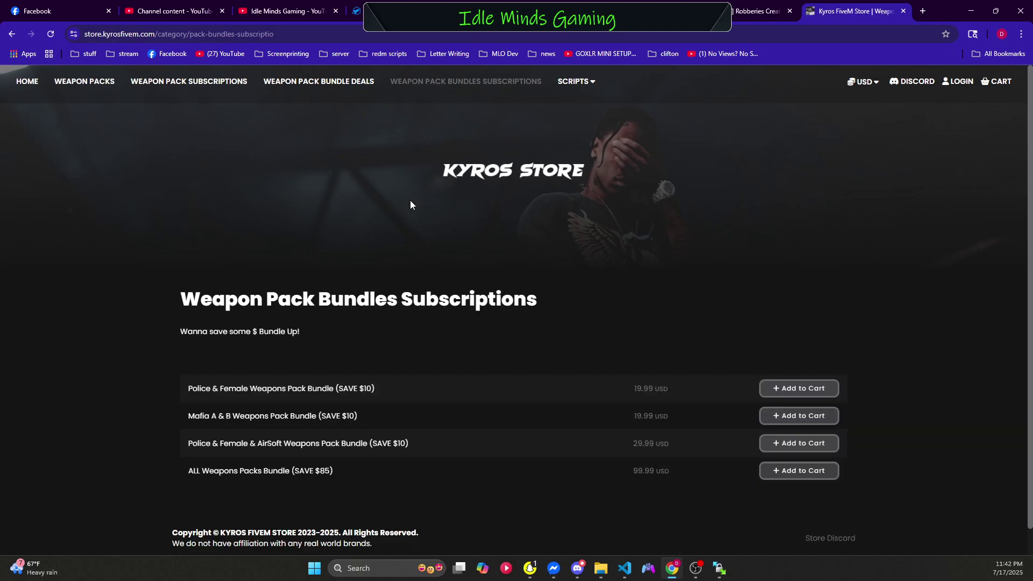
click(307, 80)
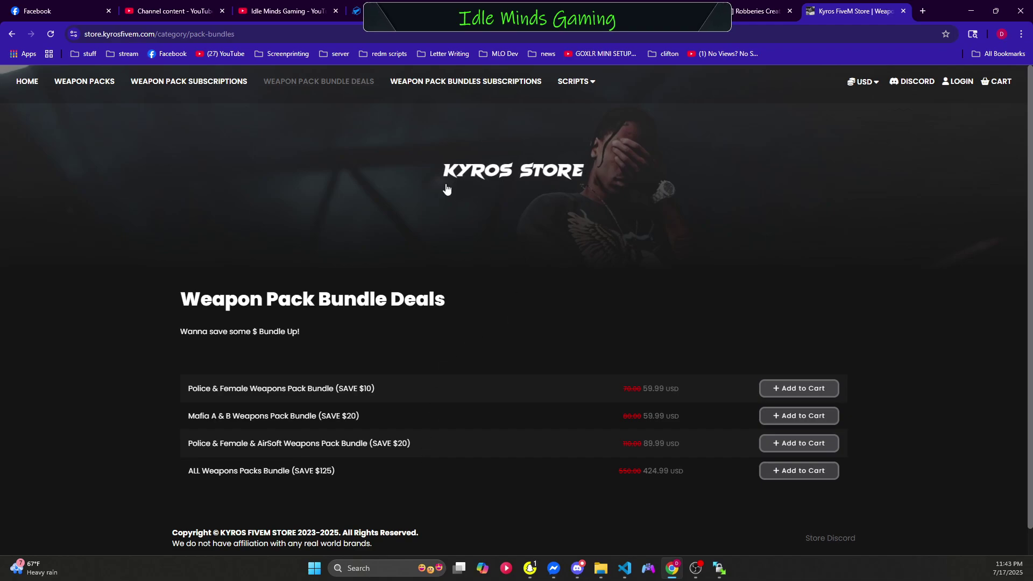
Step: Open the Weapons Pack Set V1 product page from the Weapon Packs catalogue and read through its description
click(85, 82)
scroll(411, 303, down, 4)
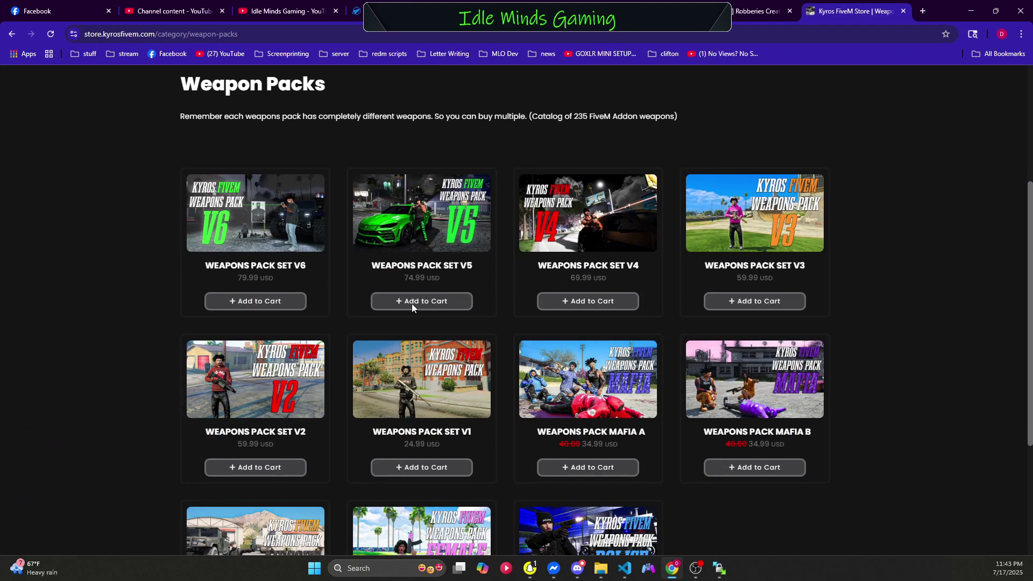
click(454, 396)
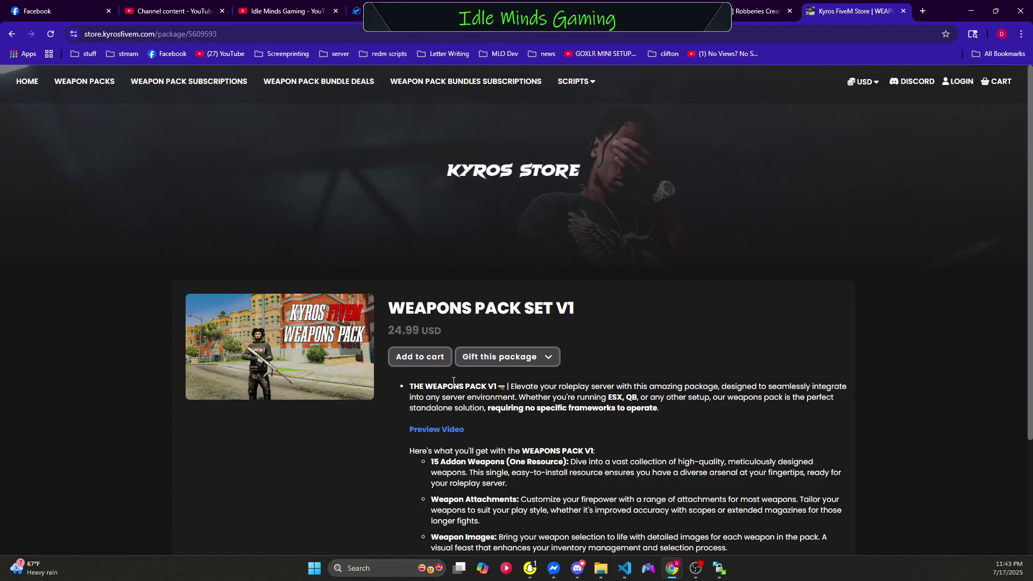
scroll(454, 385, down, 2)
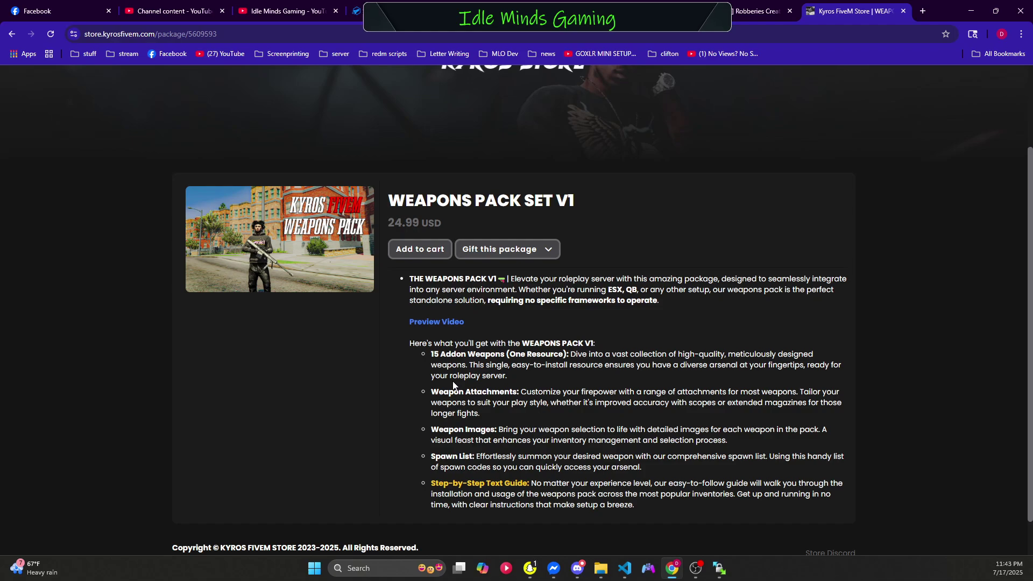